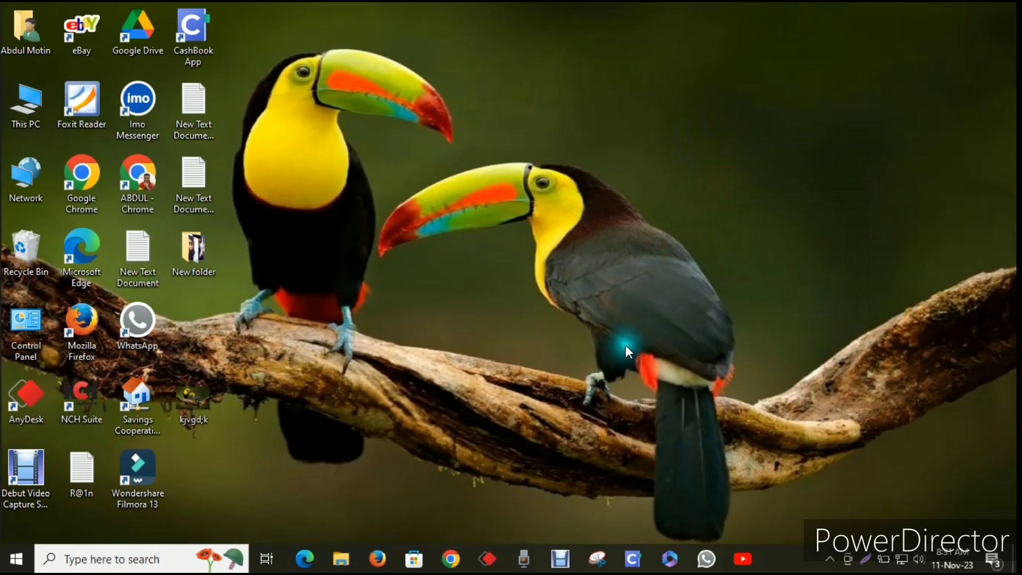
pyautogui.rightClick(674, 243)
pyautogui.click(702, 286)
pyautogui.rightClick(647, 227)
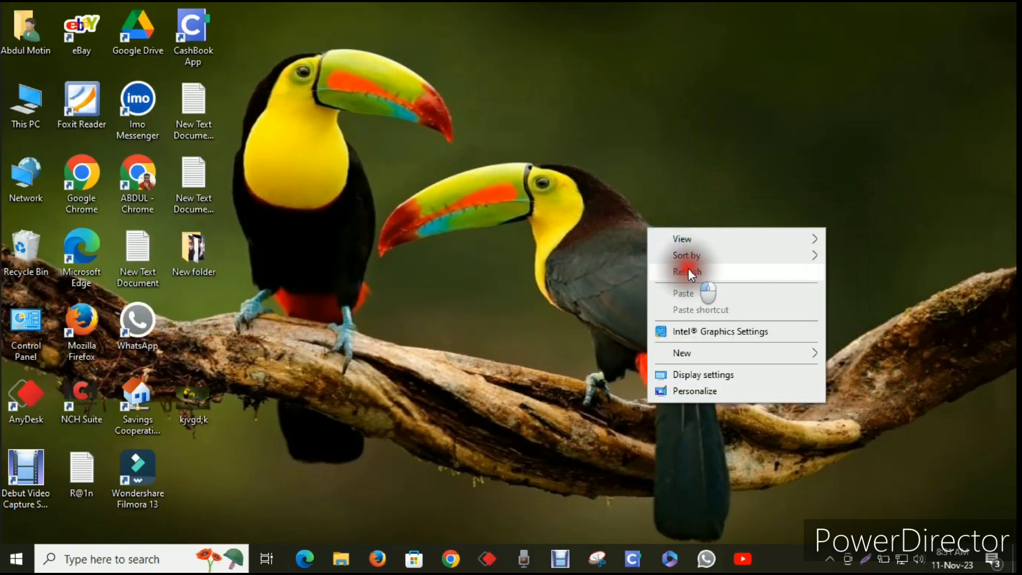
pyautogui.click(688, 268)
pyautogui.rightClick(645, 241)
pyautogui.click(679, 284)
pyautogui.rightClick(667, 230)
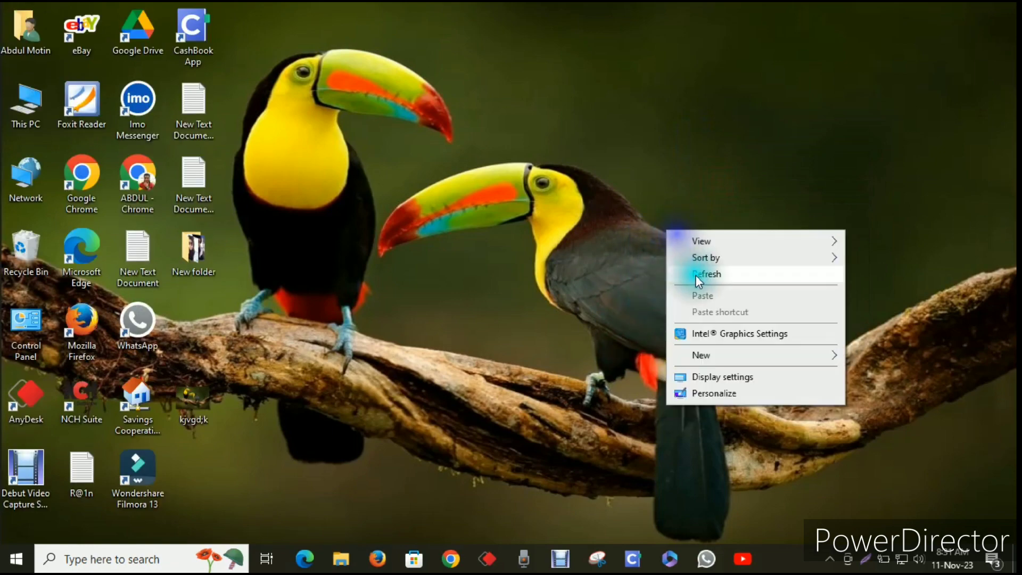
pyautogui.click(691, 281)
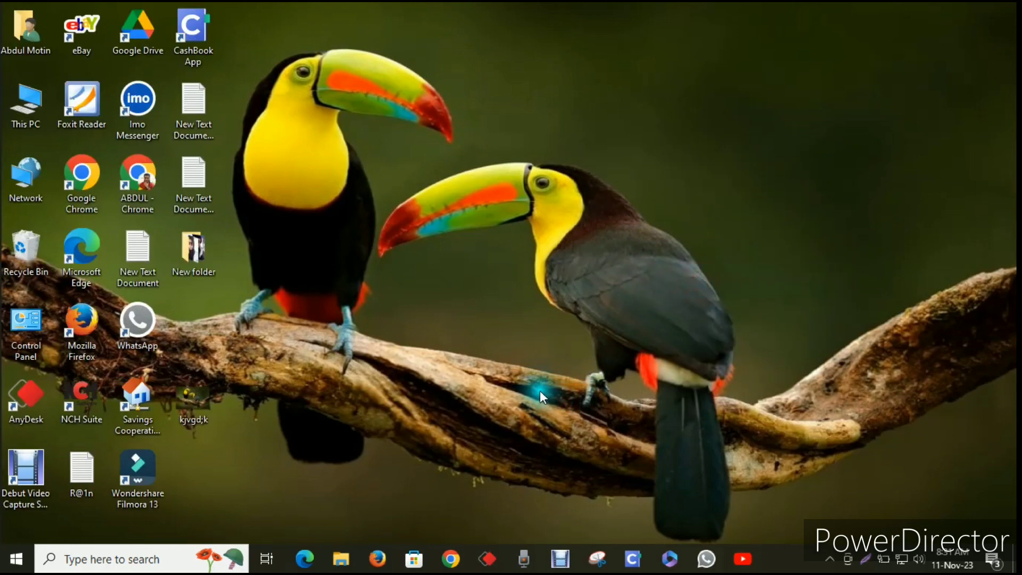
# Switch to Google Chrome with the existing profile and open the bookmarked Data Entry_1 spreadsheet.
pyautogui.click(451, 559)
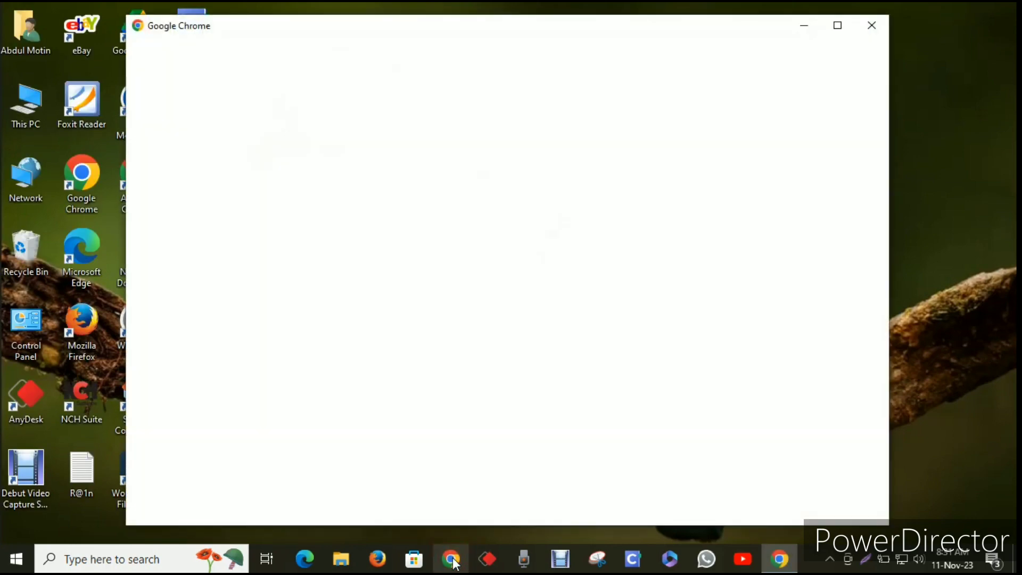
pyautogui.click(318, 333)
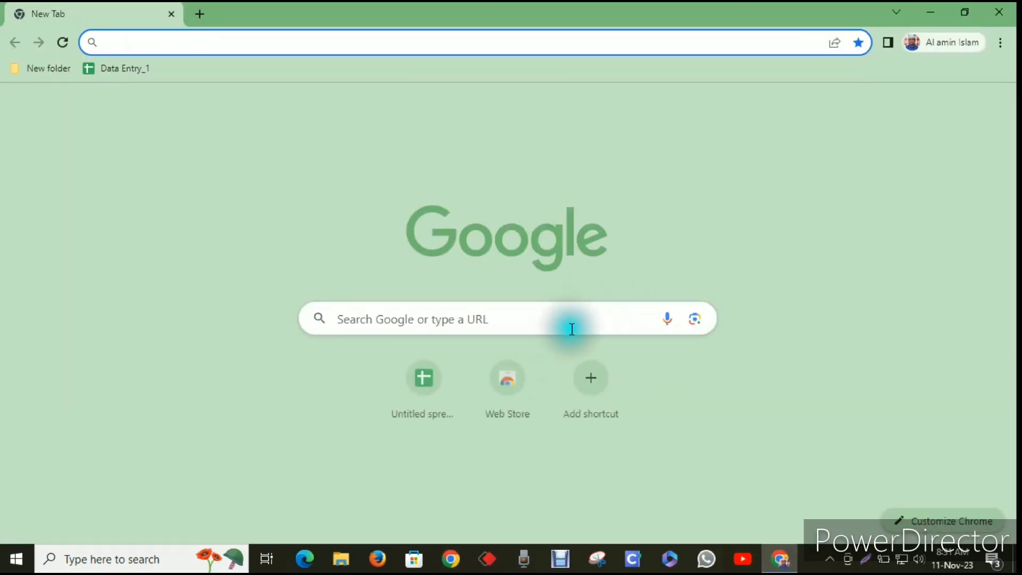
pyautogui.click(115, 69)
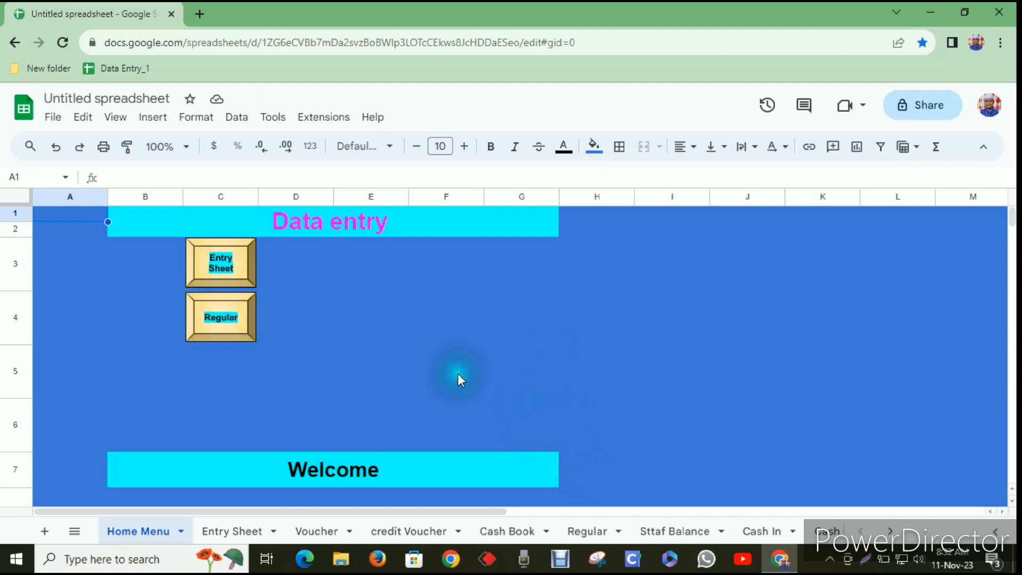
# Look through the Entry Sheet, Home Menu, Voucher, credit Voucher and Cash Book sheets to review their layouts.
pyautogui.click(223, 265)
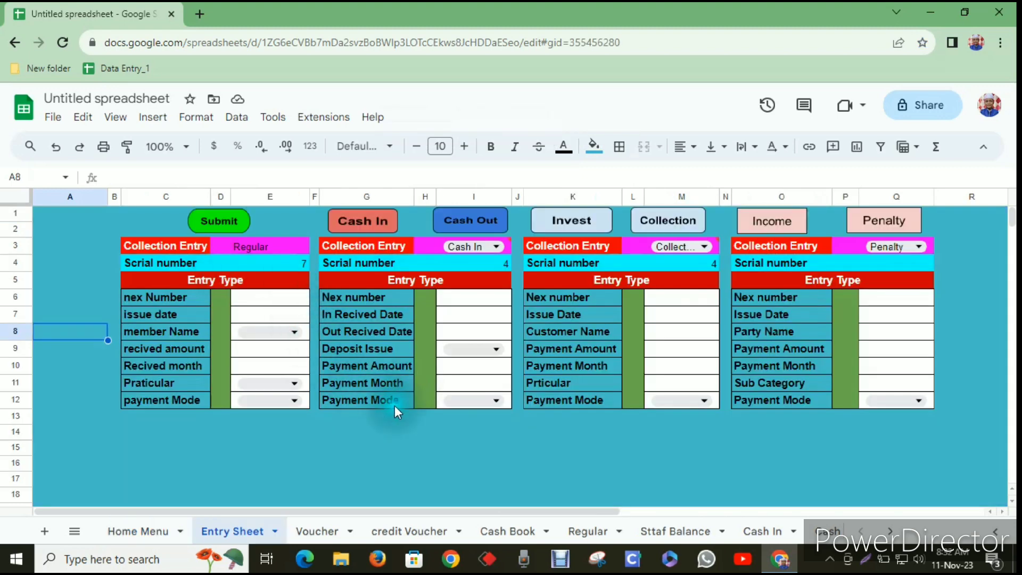
pyautogui.click(138, 531)
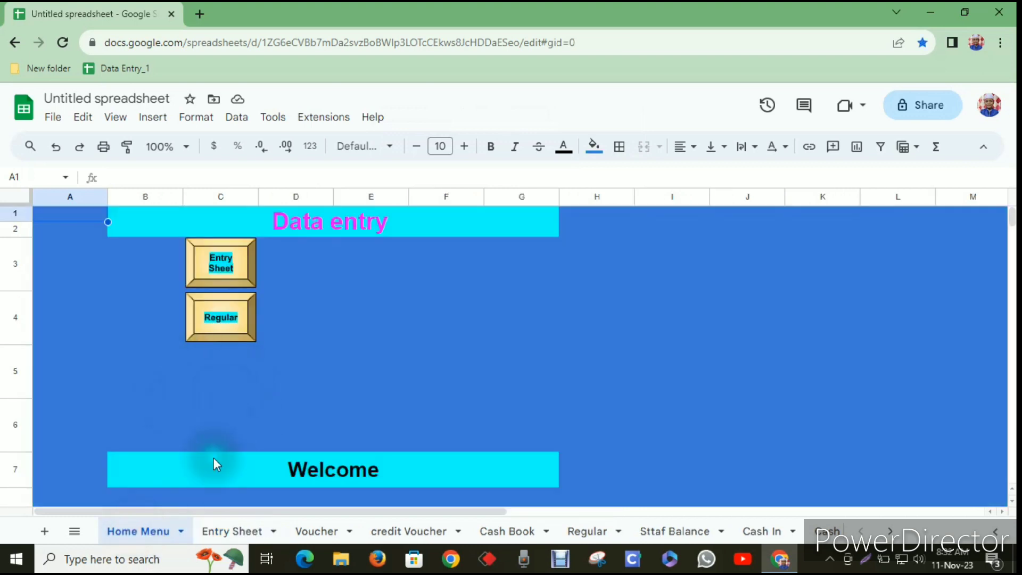
pyautogui.click(219, 532)
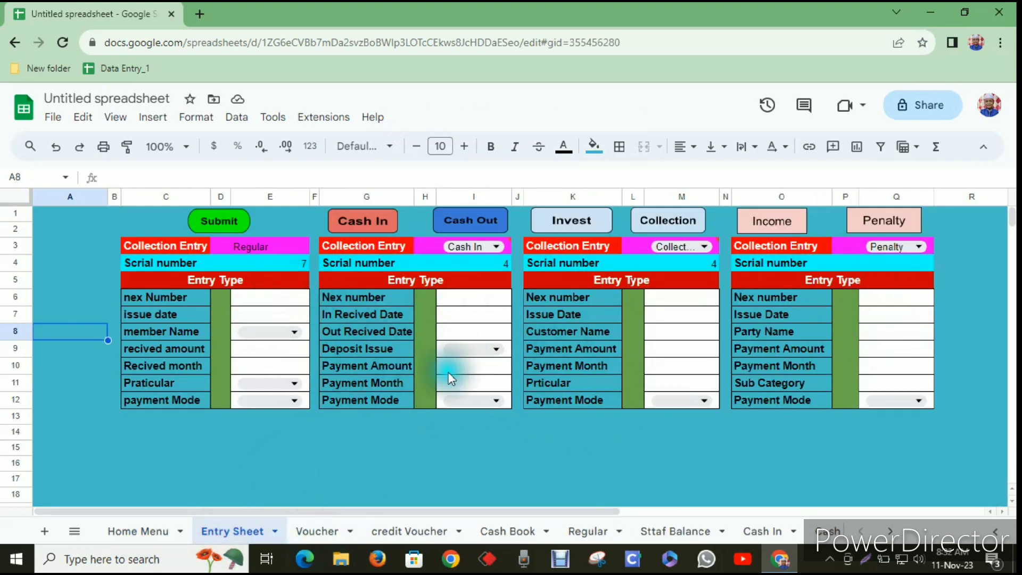
pyautogui.click(318, 531)
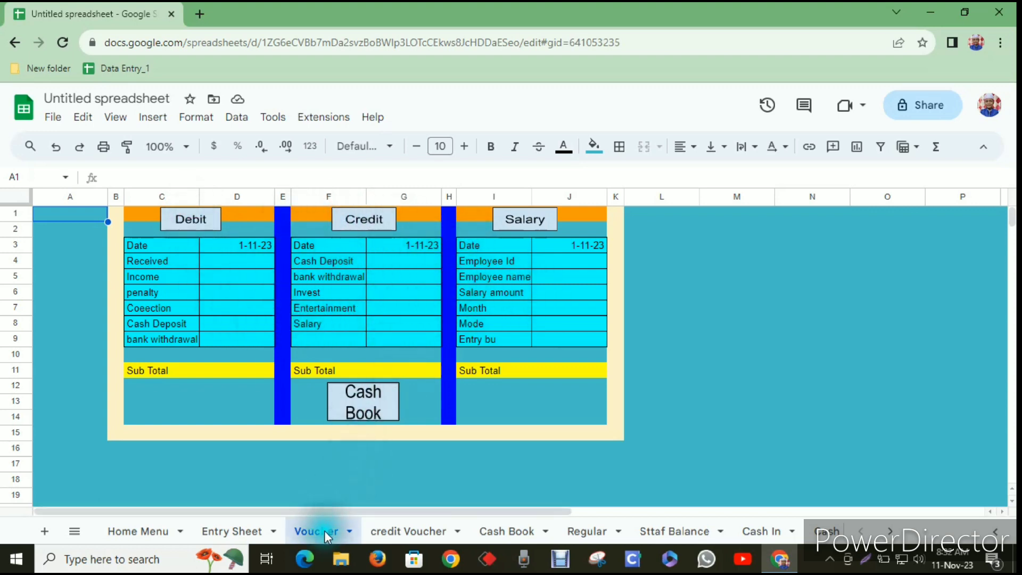
pyautogui.click(396, 531)
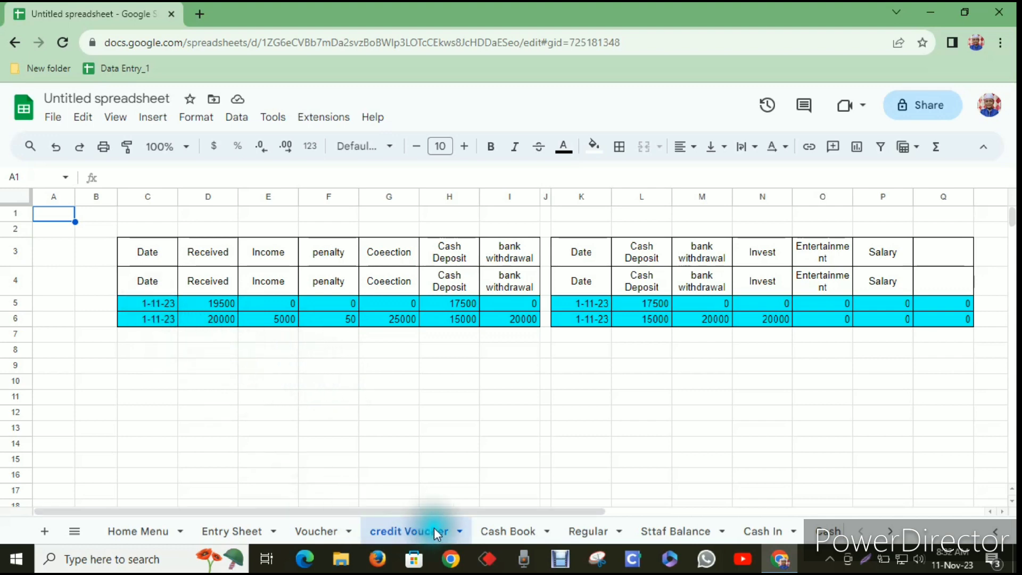
pyautogui.click(507, 530)
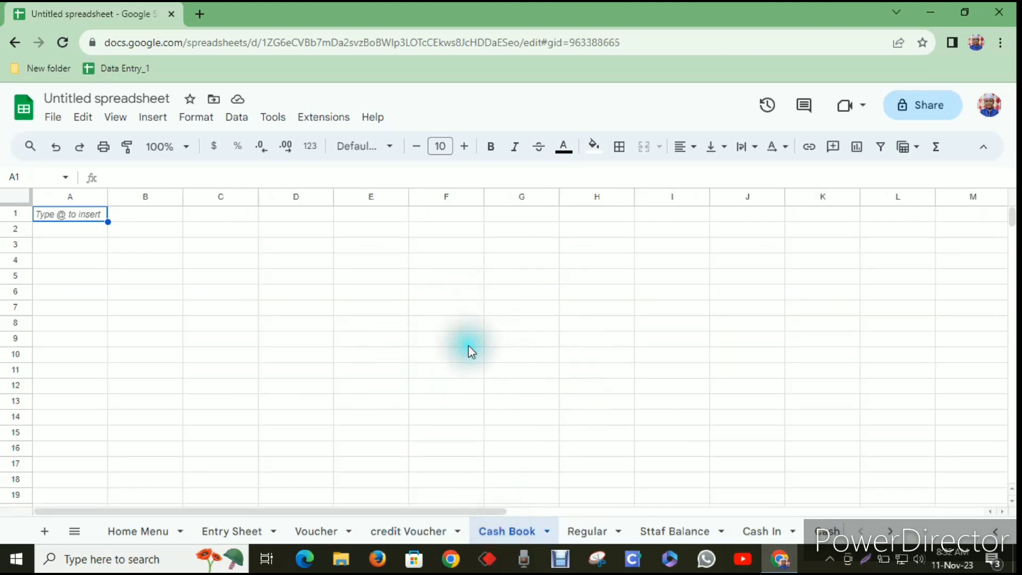
pyautogui.click(318, 531)
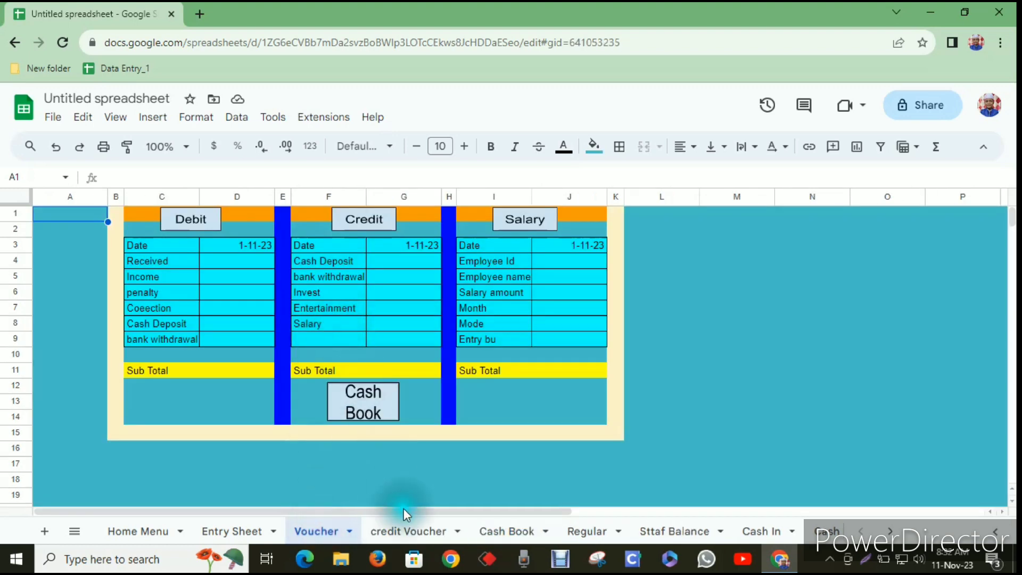
# On the credit Voucher sheet, clear the entries in rows 5 and 6 of both tables.
pyautogui.click(406, 530)
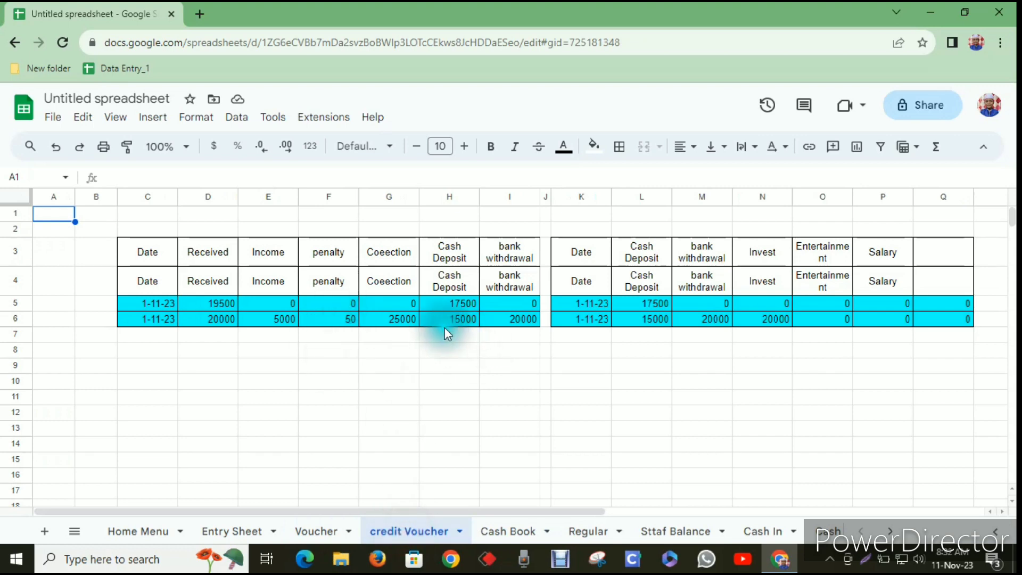
pyautogui.moveTo(163, 303); pyautogui.dragTo(509, 327)
pyautogui.press('Delete')
pyautogui.moveTo(580, 305); pyautogui.dragTo(944, 321)
pyautogui.press('Delete')
pyautogui.click(766, 398)
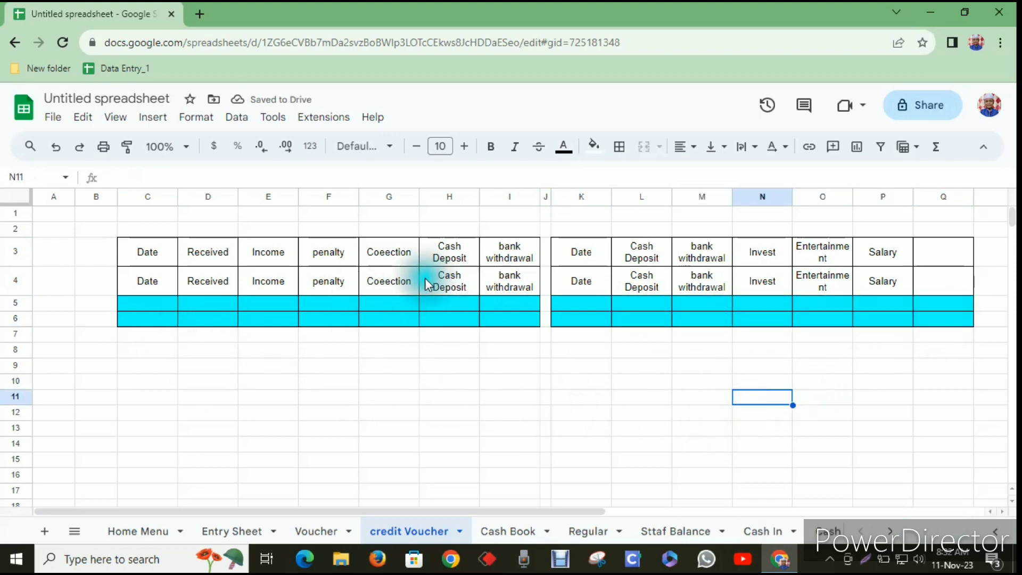
# Fill the entire credit Voucher sheet with the teal-blue standard colour.
pyautogui.click(24, 201)
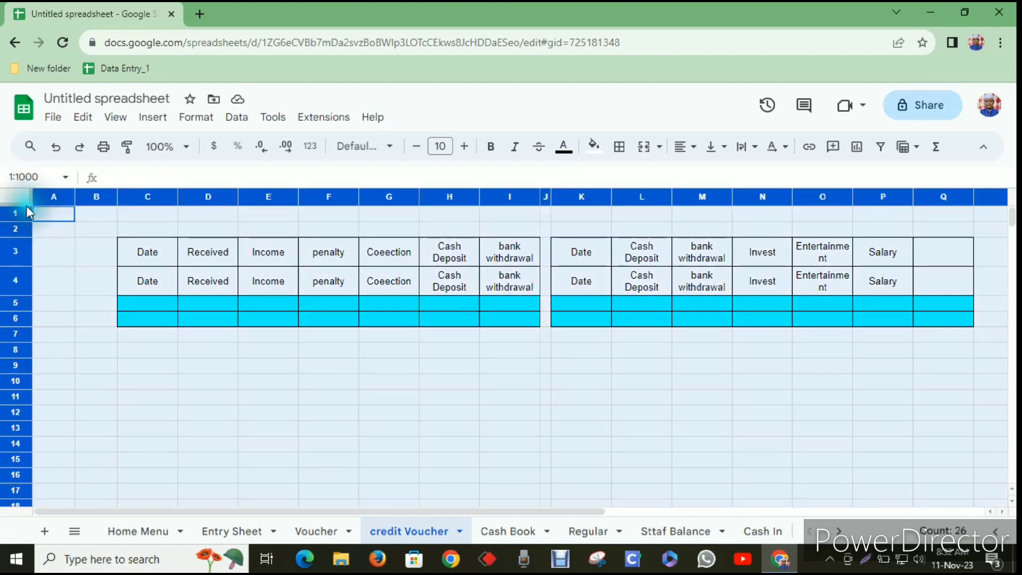
pyautogui.click(593, 145)
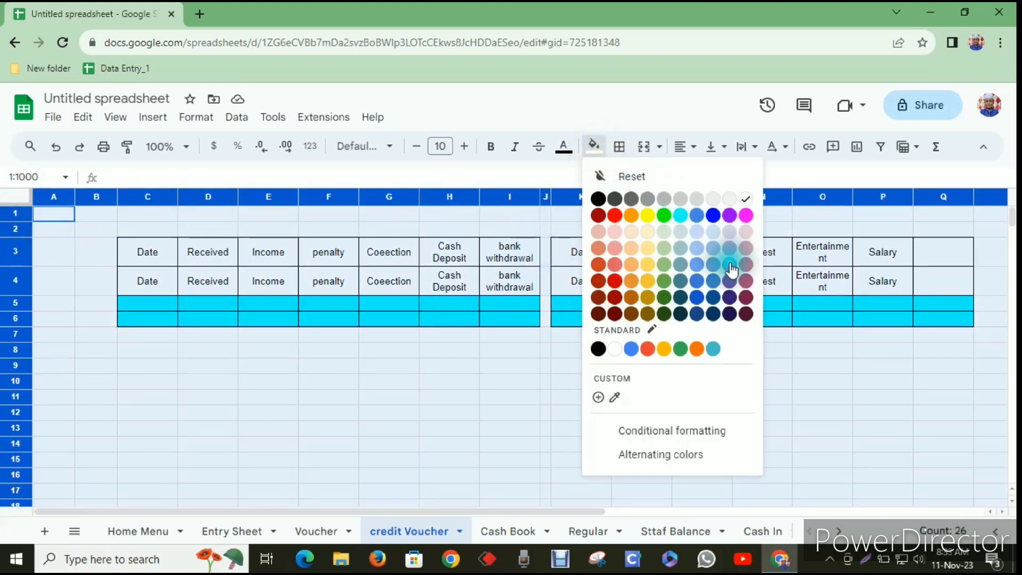
pyautogui.click(713, 349)
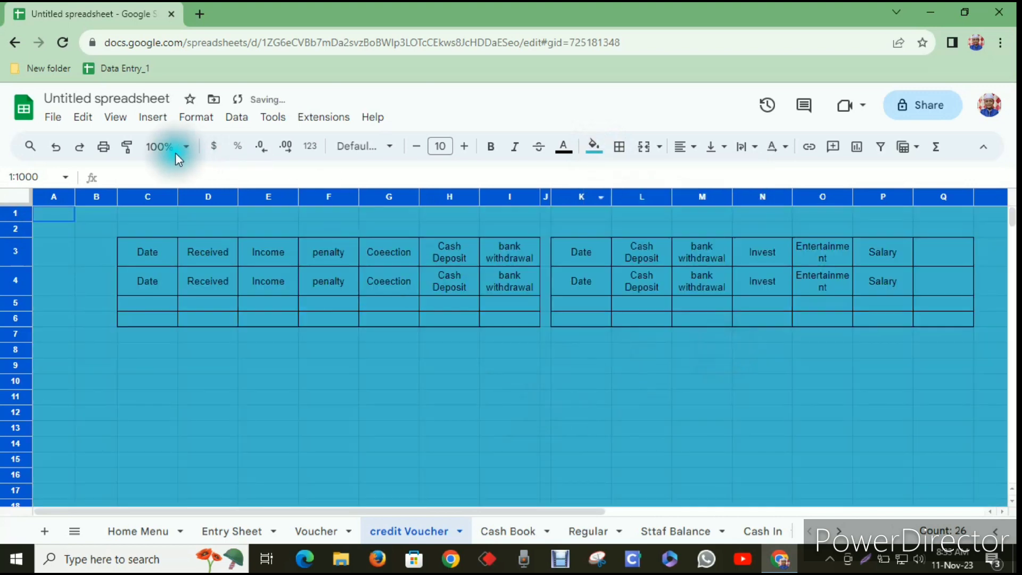
# Hide the gridlines on the credit Voucher sheet.
pyautogui.click(202, 123)
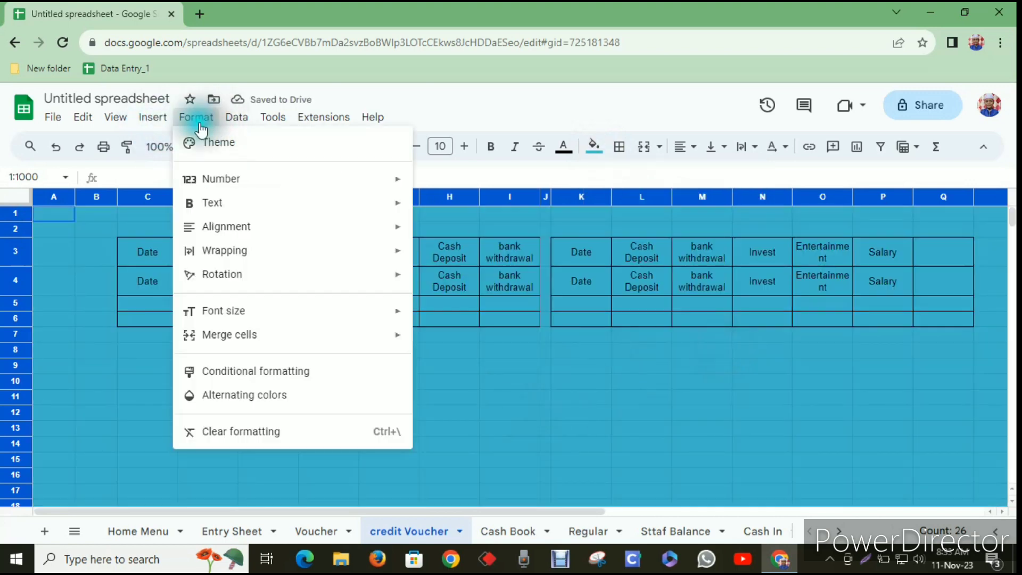
pyautogui.click(123, 120)
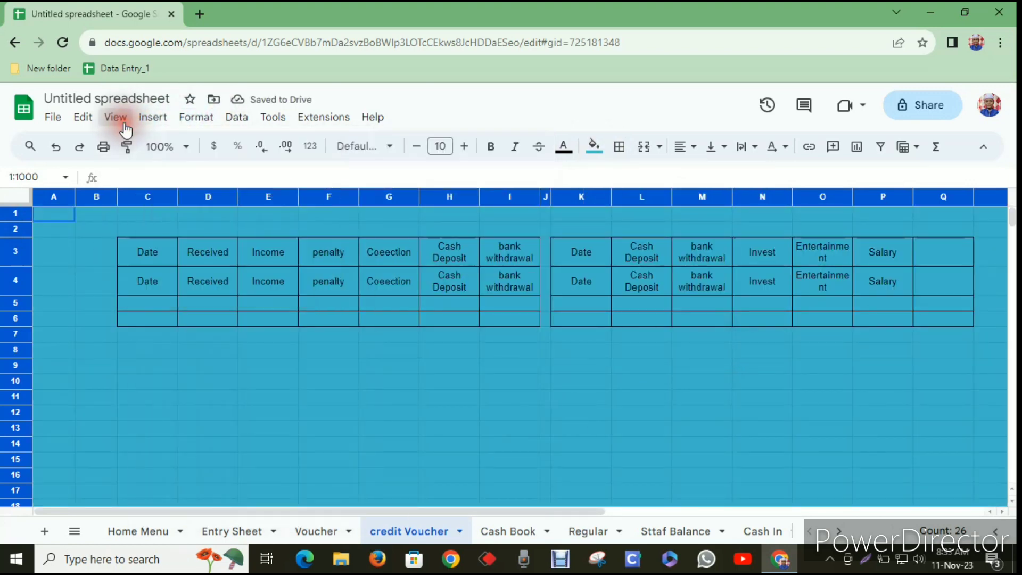
pyautogui.click(124, 122)
pyautogui.click(134, 142)
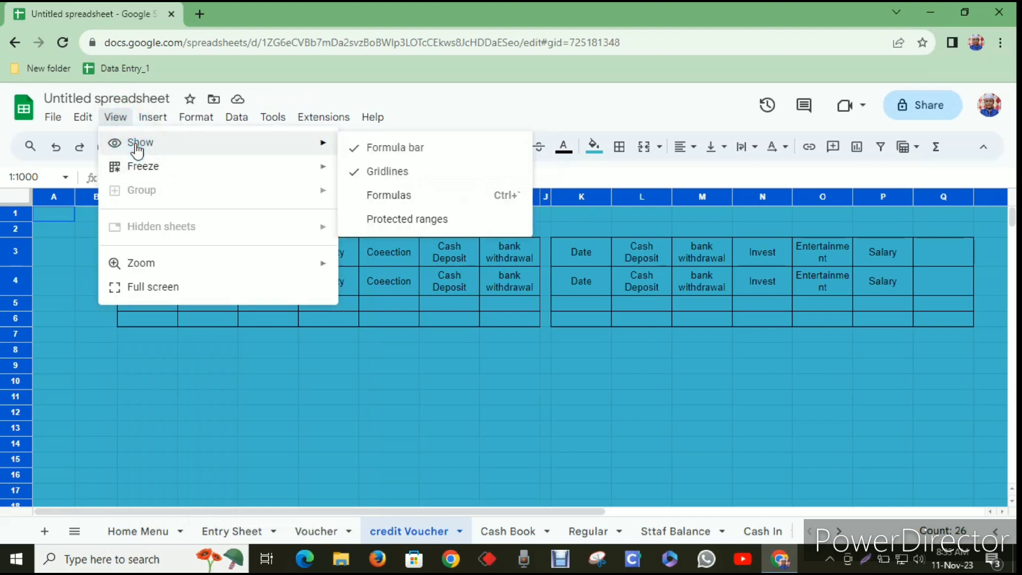
pyautogui.click(372, 176)
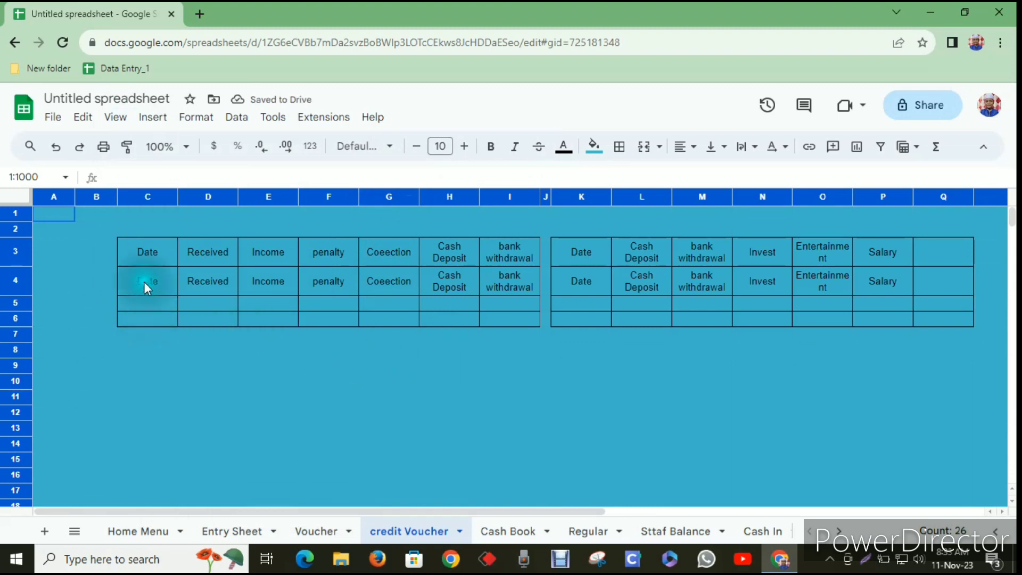
# Clear the duplicate row 3 headings in D3:I3 and L3:Q3, keeping only Date in each table.
pyautogui.moveTo(142, 248); pyautogui.dragTo(497, 258)
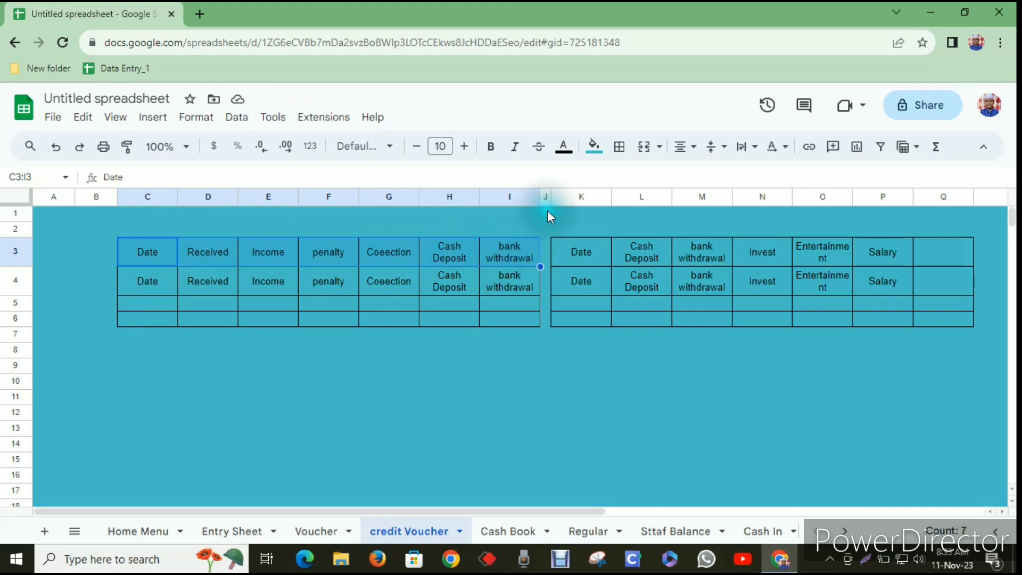
pyautogui.moveTo(207, 253); pyautogui.dragTo(513, 254)
pyautogui.press('Delete')
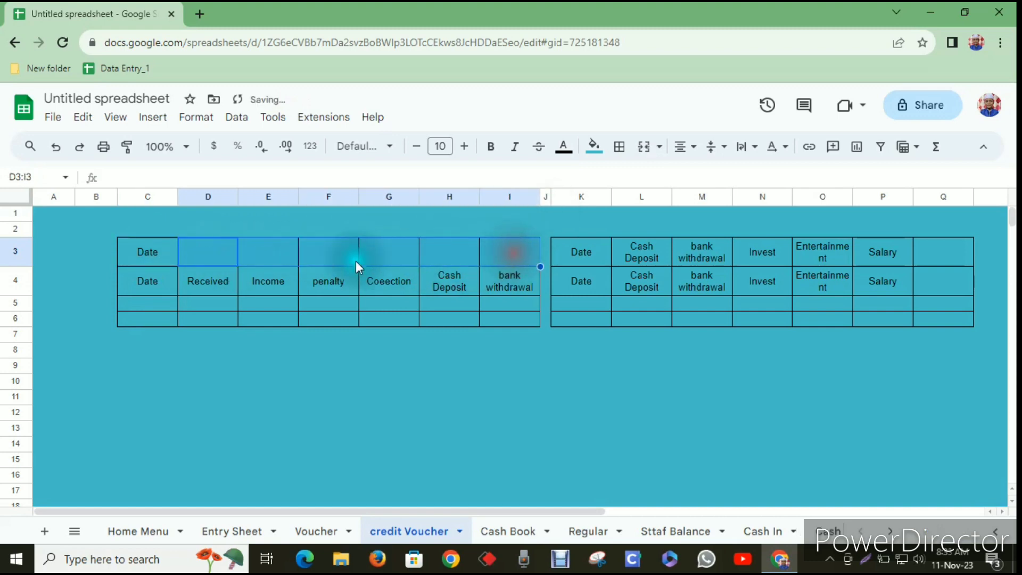
pyautogui.moveTo(644, 257); pyautogui.dragTo(926, 254)
pyautogui.press('Delete')
pyautogui.click(691, 381)
# Merge the row 3 cells C3:I3 and K3:Q3 into one heading cell above each table.
pyautogui.moveTo(163, 254); pyautogui.dragTo(529, 258)
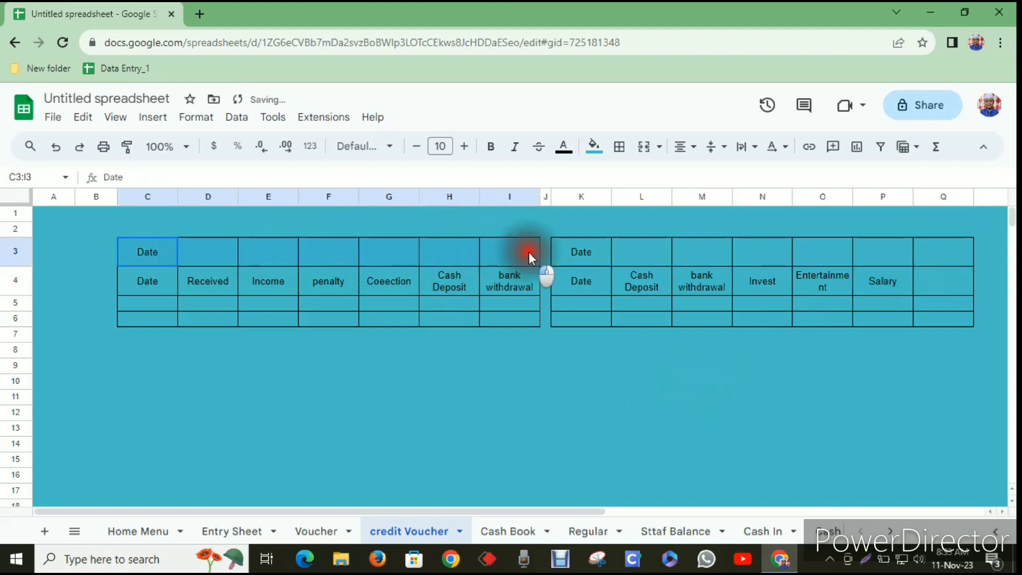
pyautogui.click(644, 146)
pyautogui.moveTo(605, 251); pyautogui.dragTo(925, 245)
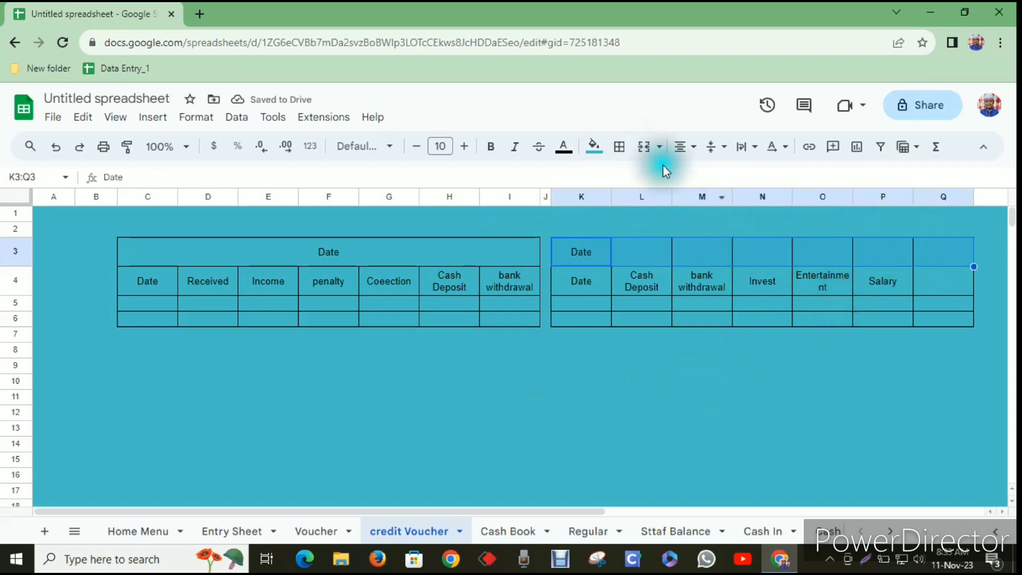
pyautogui.click(649, 149)
# Change the merged heading in C3:I3 to "Date Entry From".
pyautogui.doubleClick(414, 253)
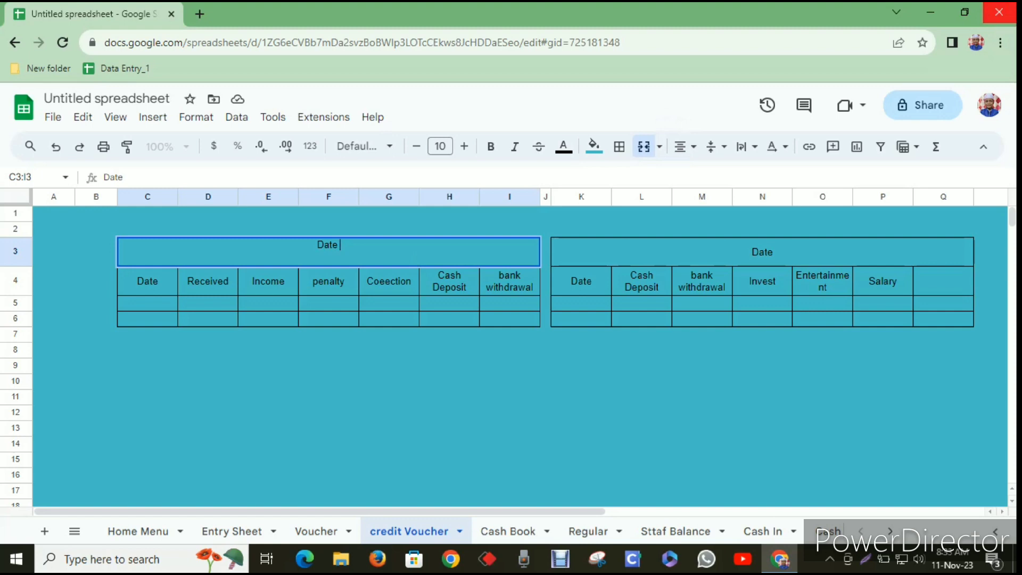
pyautogui.write('E')
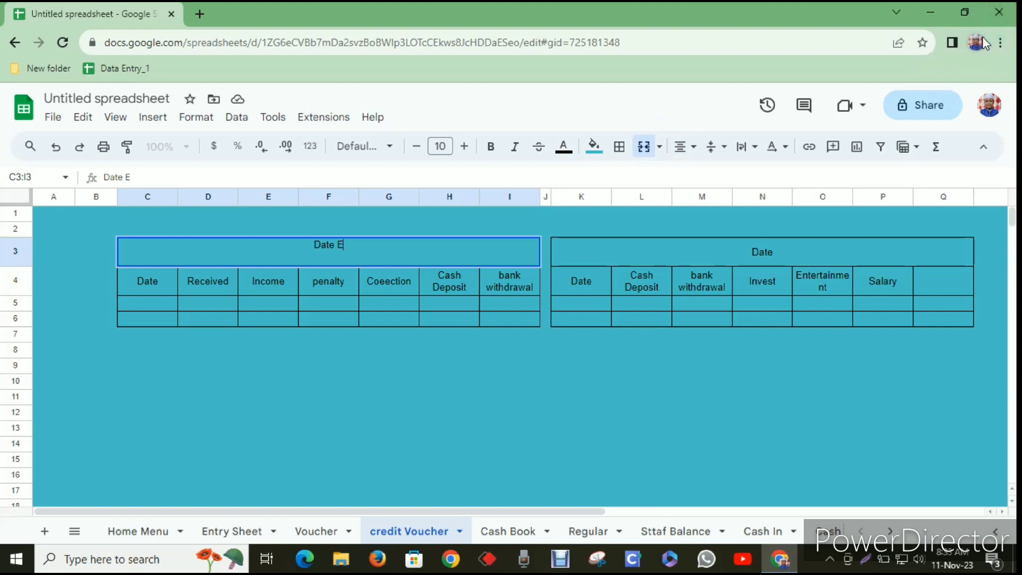
pyautogui.write('NTRY')
pyautogui.press('BackSpace')
pyautogui.press('BackSpace')
pyautogui.press('BackSpace')
pyautogui.press('BackSpace')
pyautogui.write('ntry')
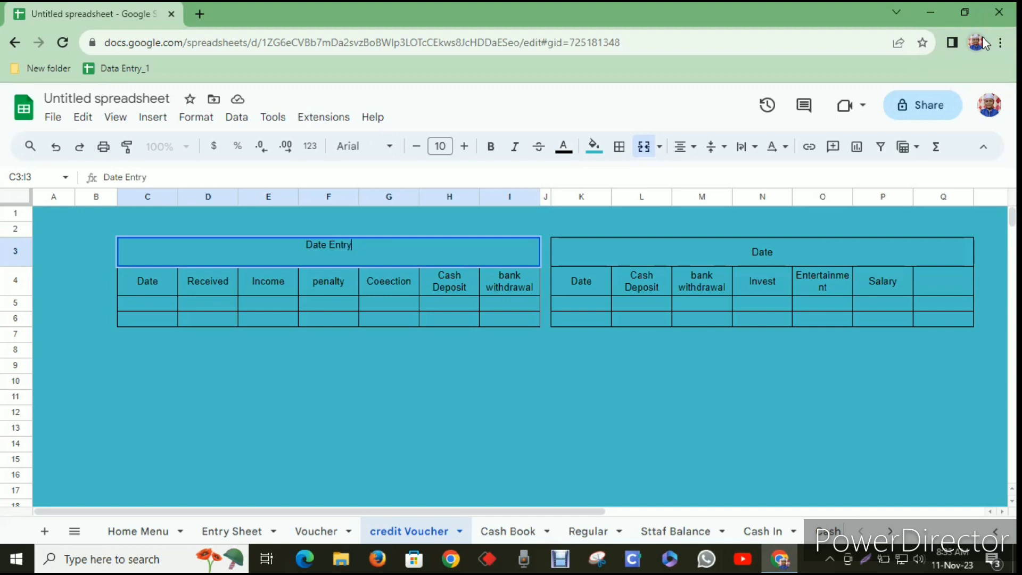
pyautogui.write(' Frome')
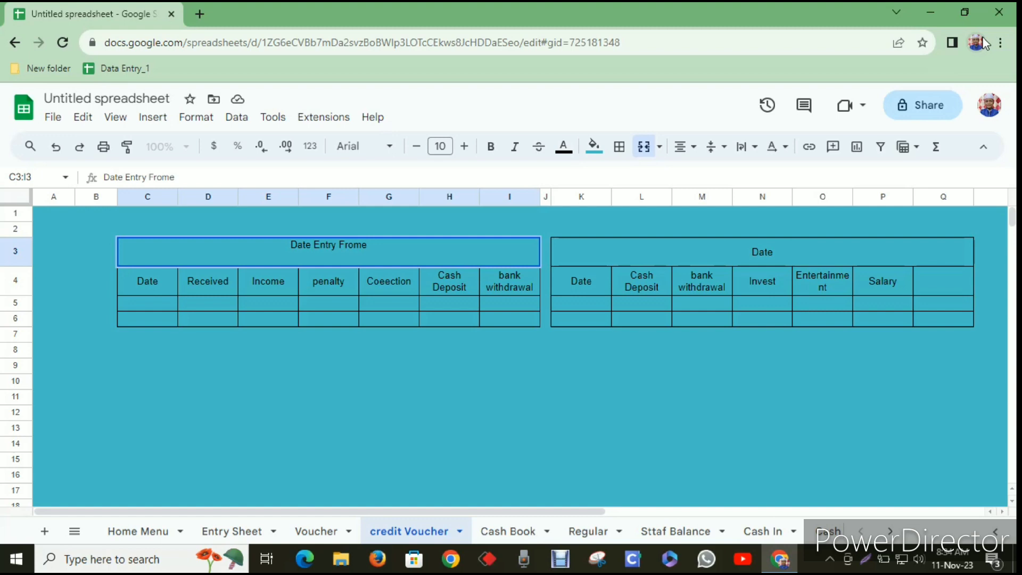
pyautogui.press('BackSpace')
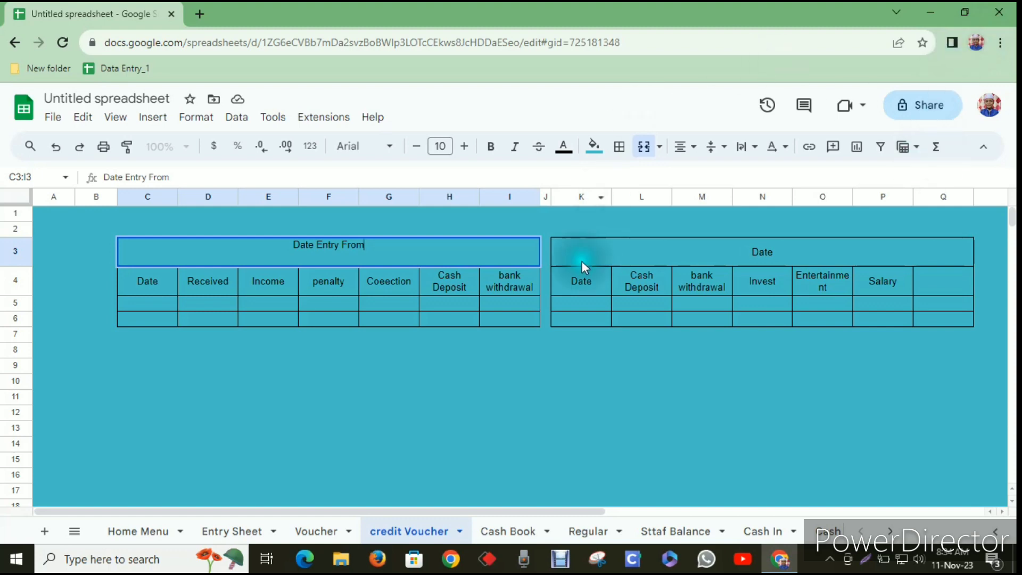
pyautogui.click(531, 415)
# Copy the "Date Entry From" heading text from C3:I3 and replace the merged K3:Q3 heading with it.
pyautogui.click(390, 256)
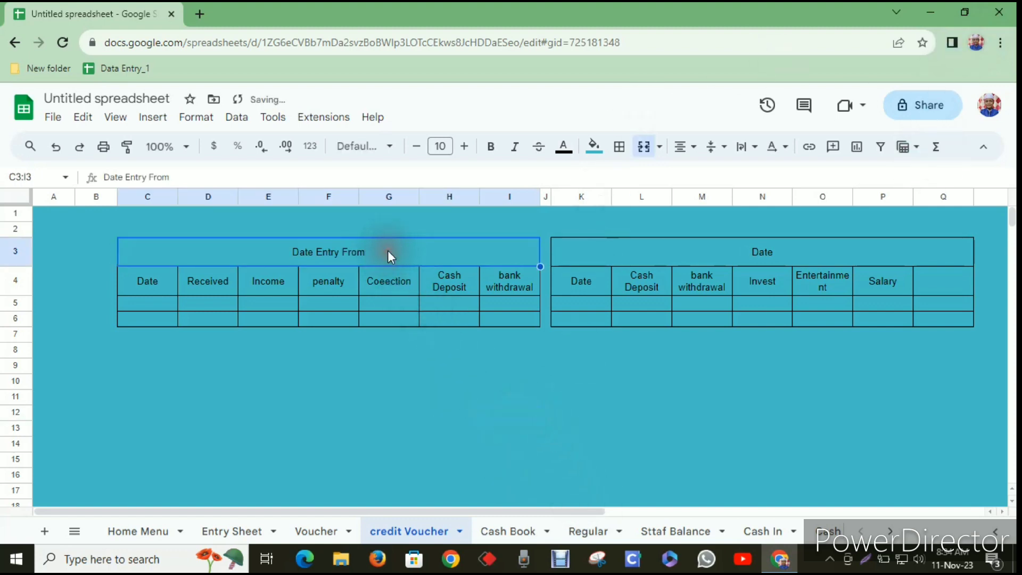
pyautogui.doubleClick(308, 242)
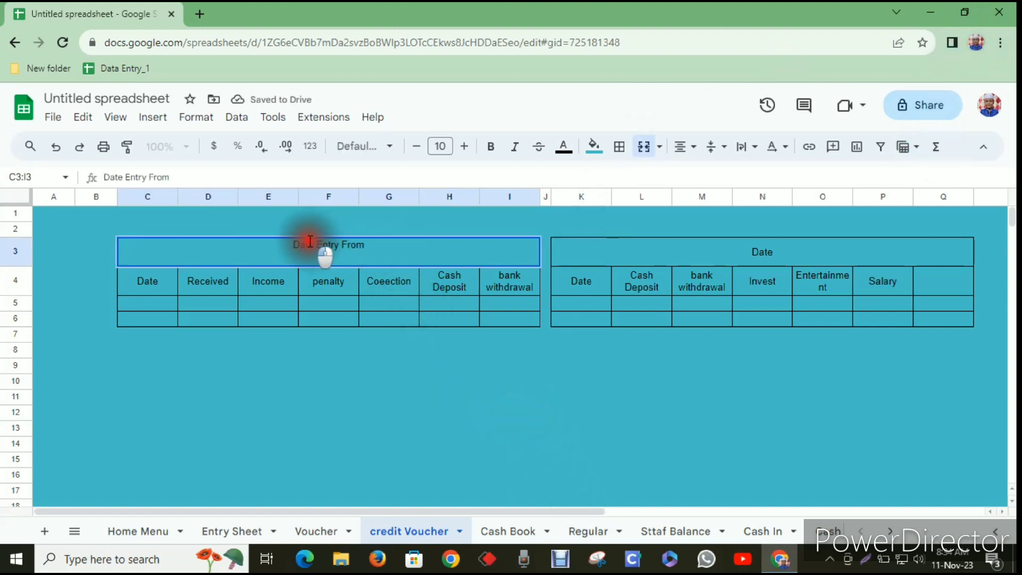
pyautogui.moveTo(367, 243); pyautogui.dragTo(261, 235)
pyautogui.hotkey('ctrl', 'c')
pyautogui.click(733, 258)
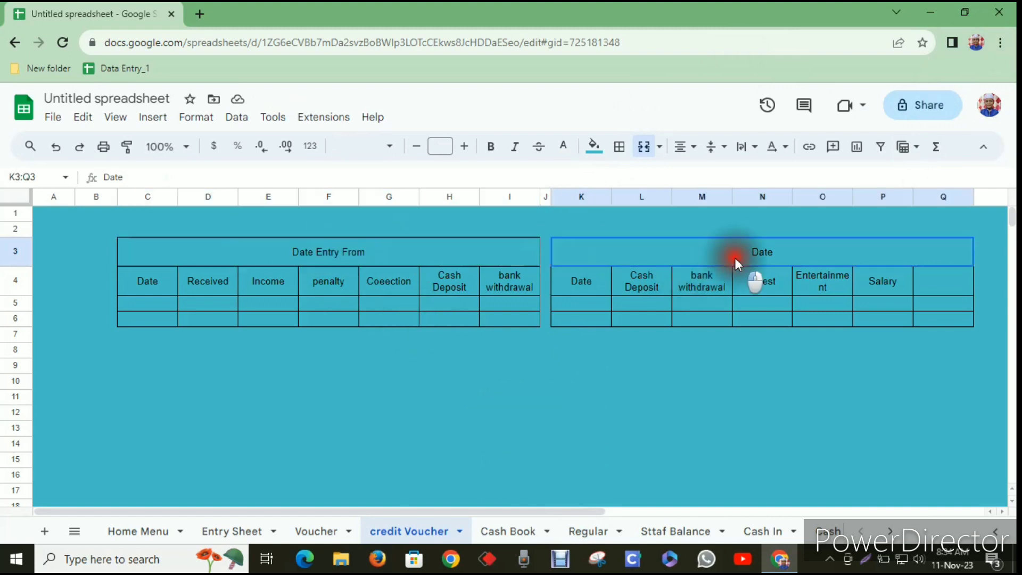
pyautogui.doubleClick(791, 248)
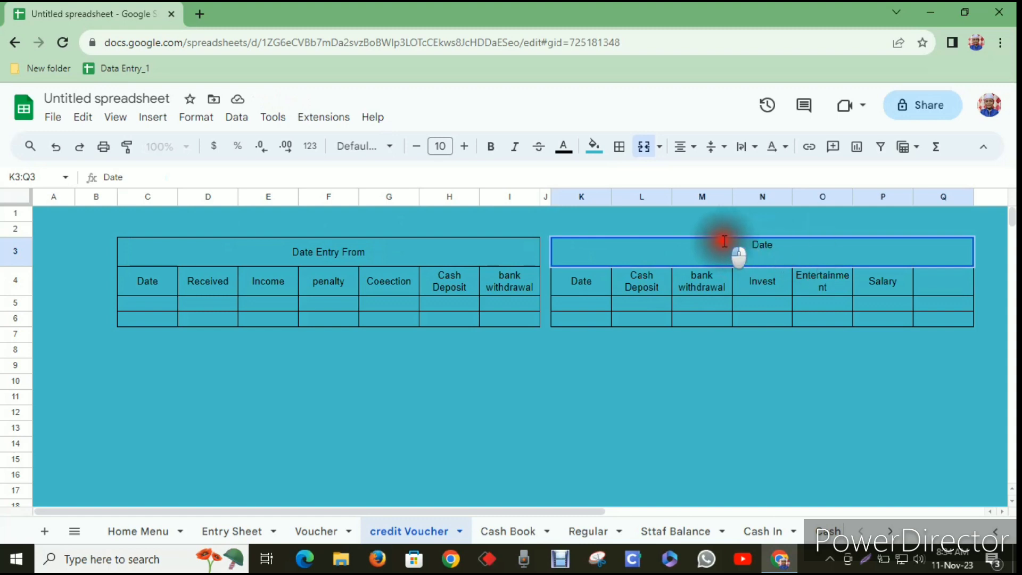
pyautogui.moveTo(730, 238); pyautogui.dragTo(809, 262)
pyautogui.hotkey('ctrl', 'v')
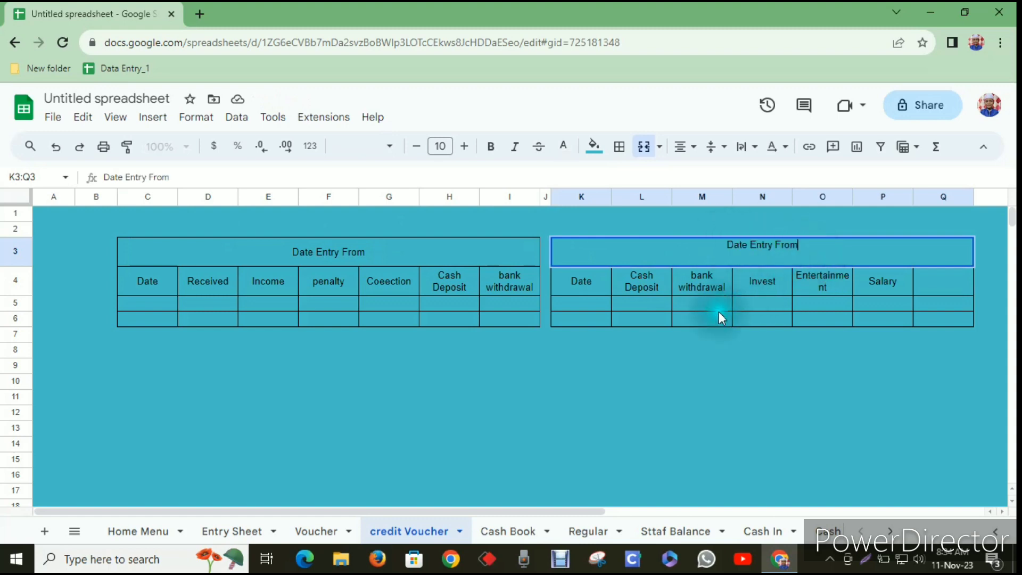
pyautogui.click(683, 396)
# Fill the merged headings in C3:I3 and K3:Q3 with yellow.
pyautogui.click(326, 252)
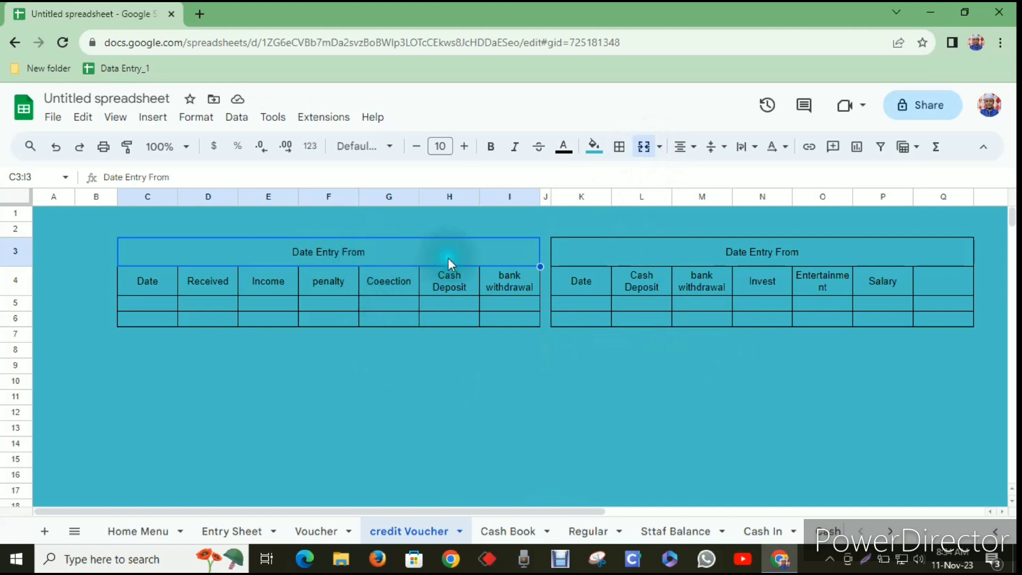
pyautogui.click(594, 146)
pyautogui.click(647, 215)
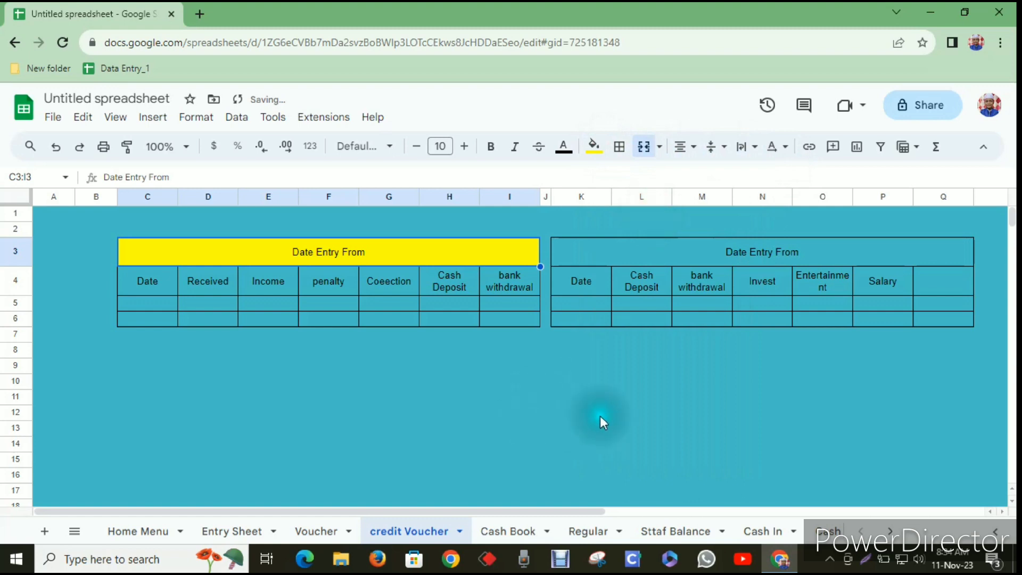
pyautogui.click(638, 252)
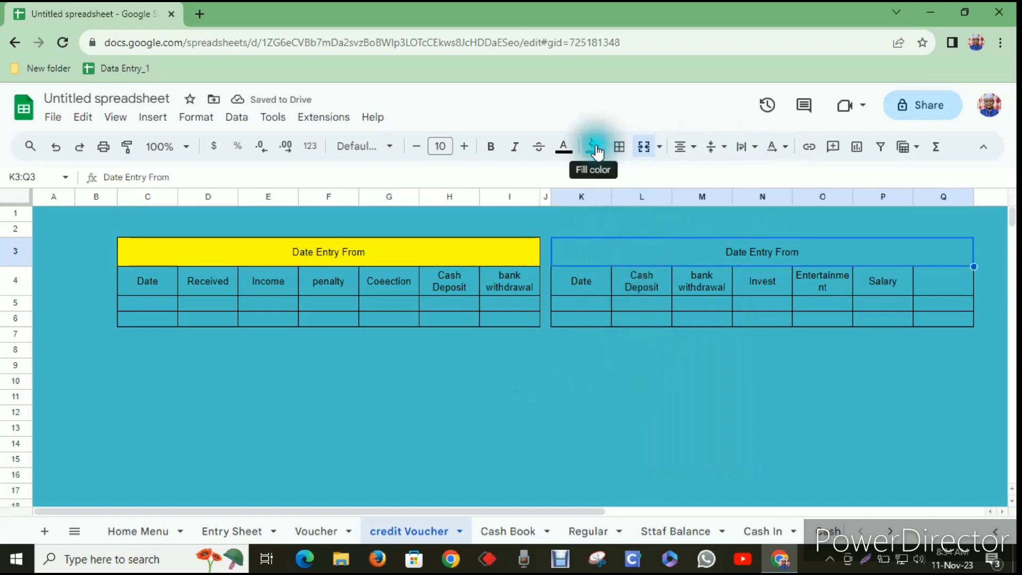
pyautogui.click(594, 146)
pyautogui.click(647, 215)
pyautogui.click(584, 400)
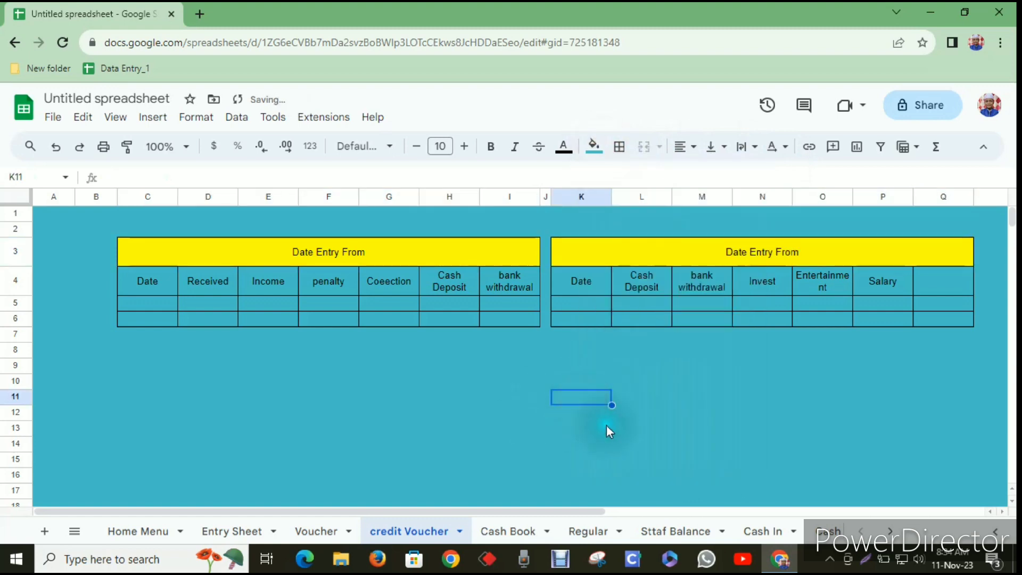
# Fill the row 4 column headings C4:I4 and K4:Q4 with magenta.
pyautogui.moveTo(155, 279); pyautogui.dragTo(484, 292)
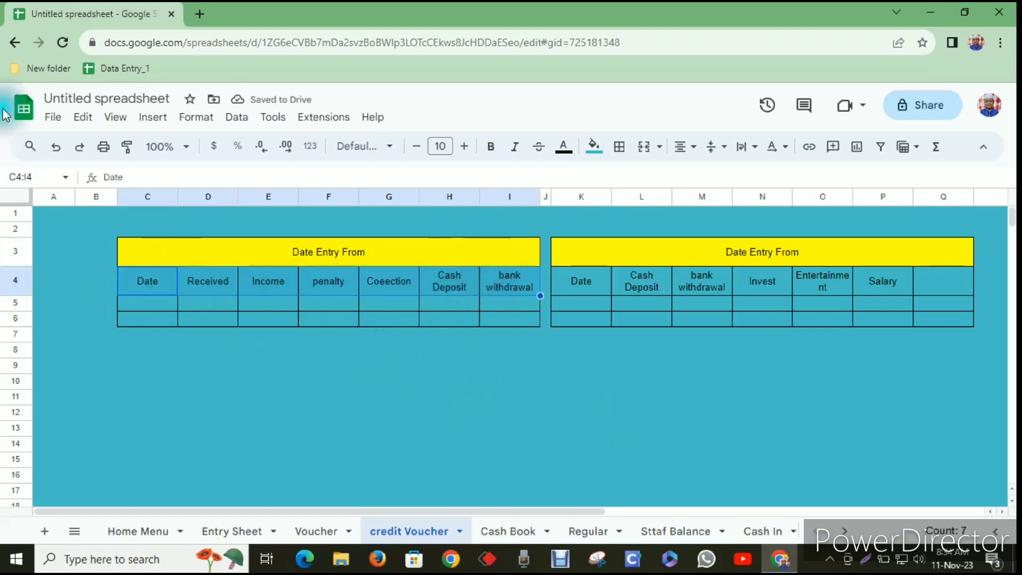
pyautogui.click(594, 146)
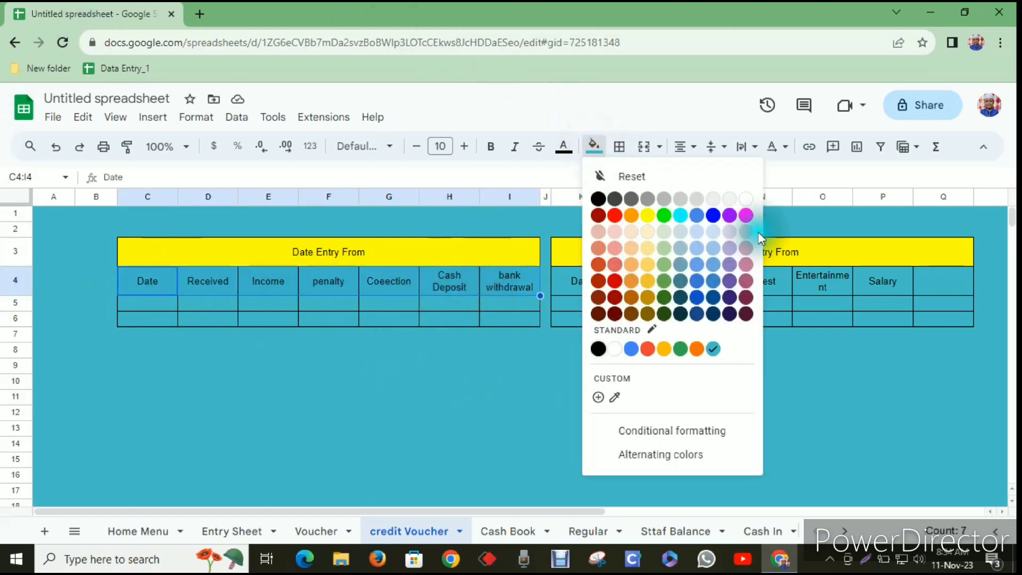
pyautogui.click(746, 215)
pyautogui.moveTo(590, 285); pyautogui.dragTo(940, 294)
pyautogui.click(594, 145)
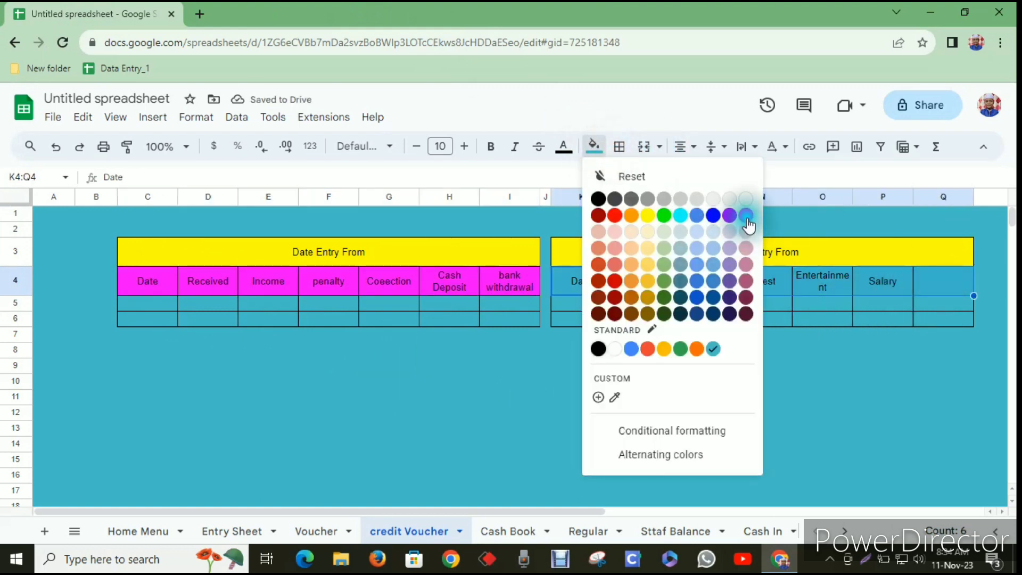
pyautogui.click(746, 214)
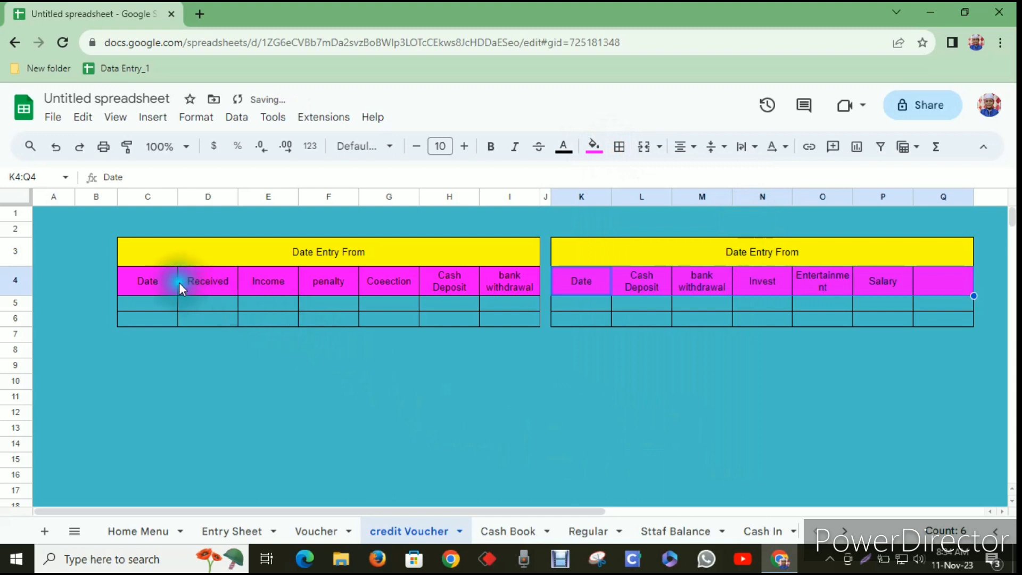
# Set the text colour of the row 4 column headings in both tables, C4:I4 and K4:Q4, to white.
pyautogui.moveTo(157, 278); pyautogui.dragTo(512, 286)
pyautogui.moveTo(592, 286); pyautogui.dragTo(925, 288)
pyautogui.click(569, 157)
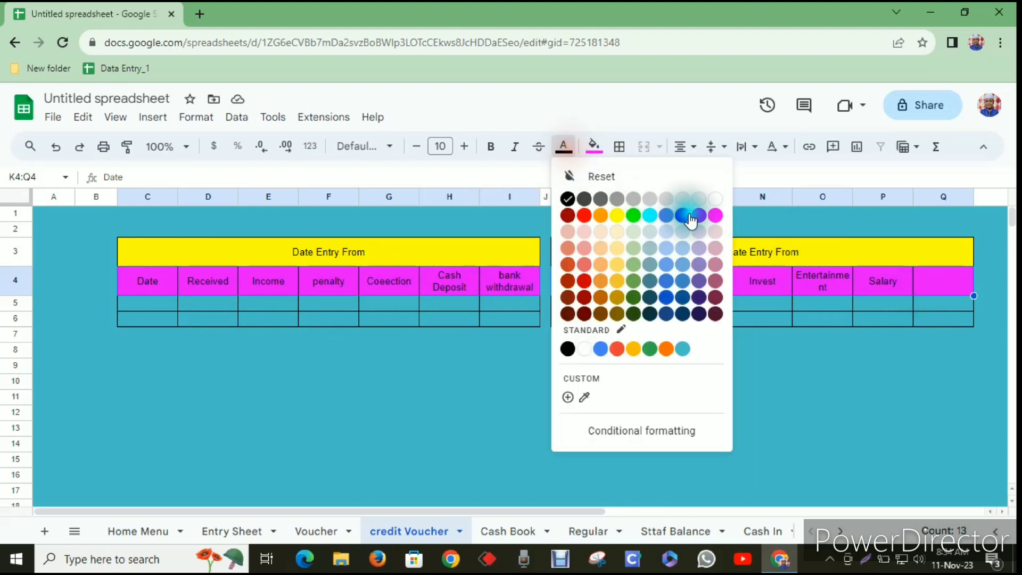
pyautogui.click(718, 199)
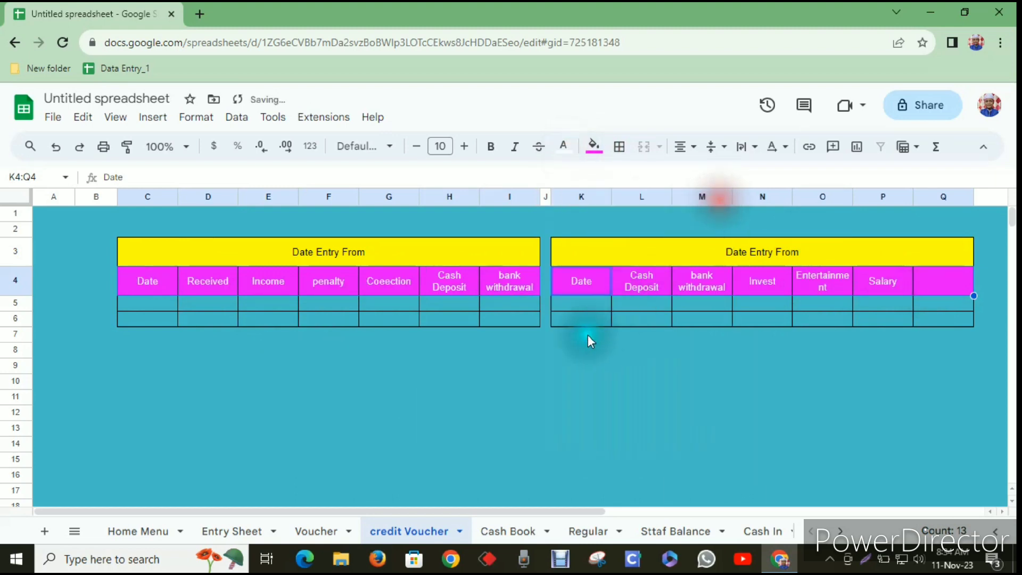
pyautogui.click(399, 366)
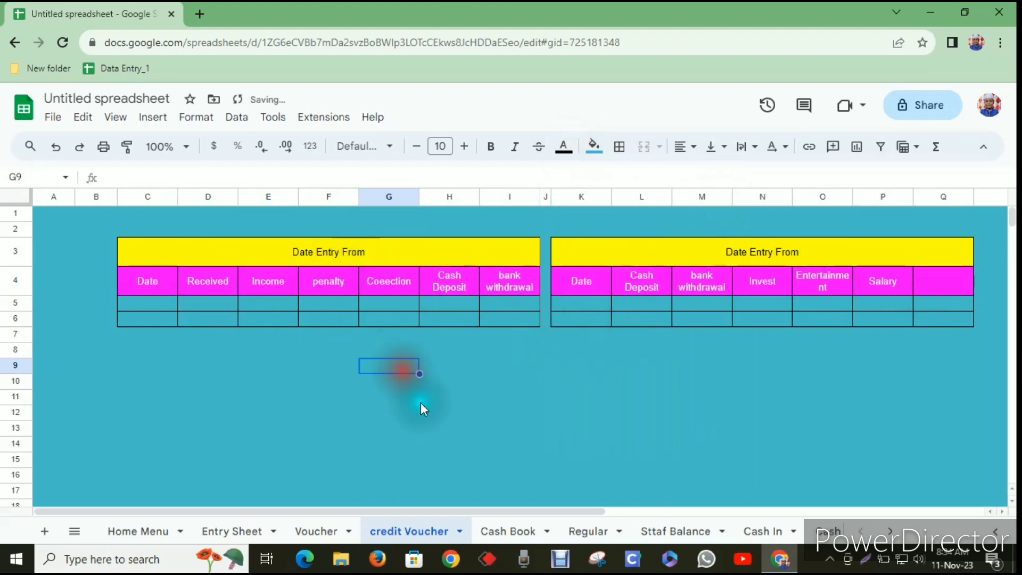
pyautogui.click(487, 400)
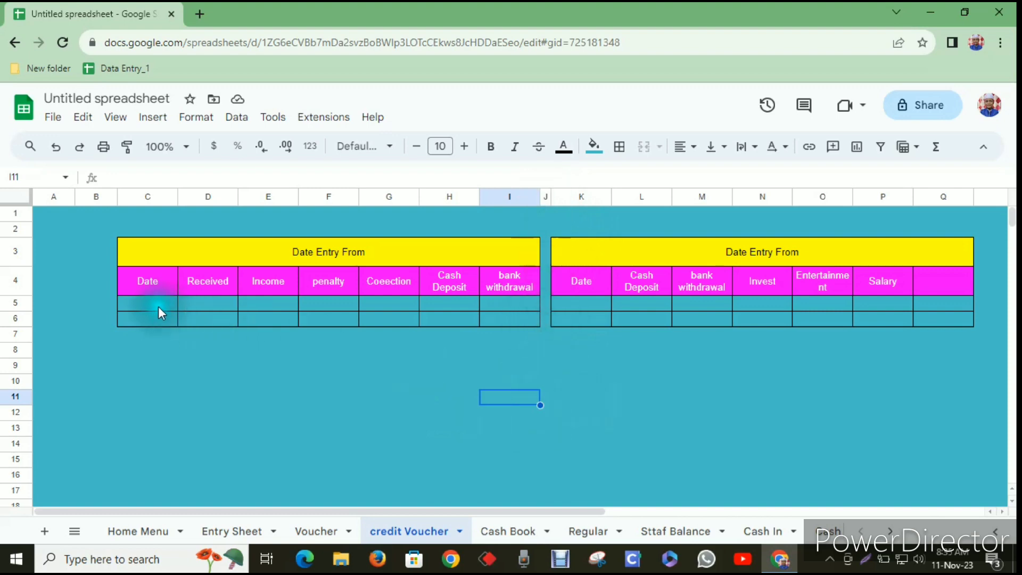
# Set the Debit date in D3 of the Voucher sheet to 11-11-23.
pyautogui.click(316, 530)
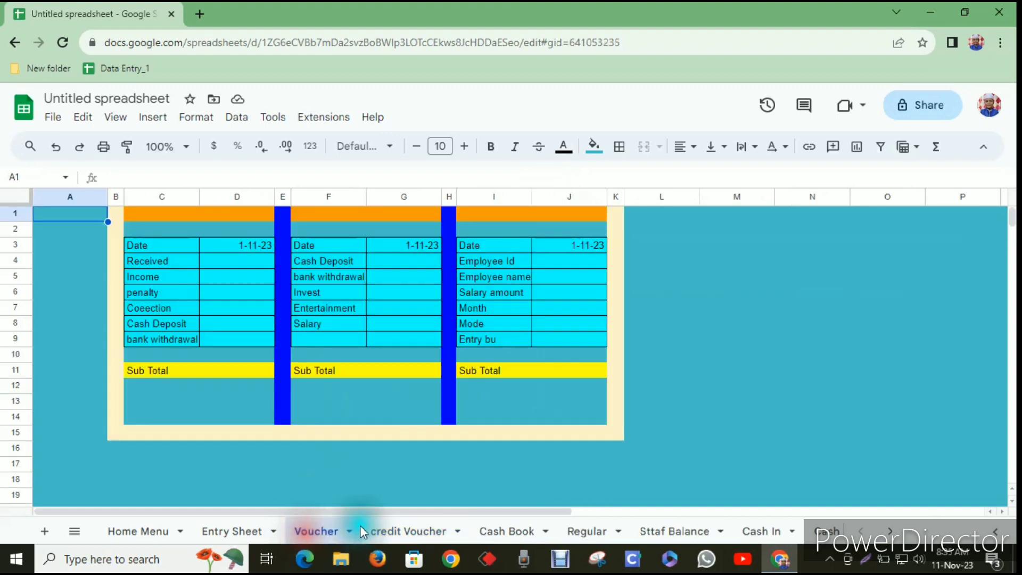
pyautogui.click(240, 245)
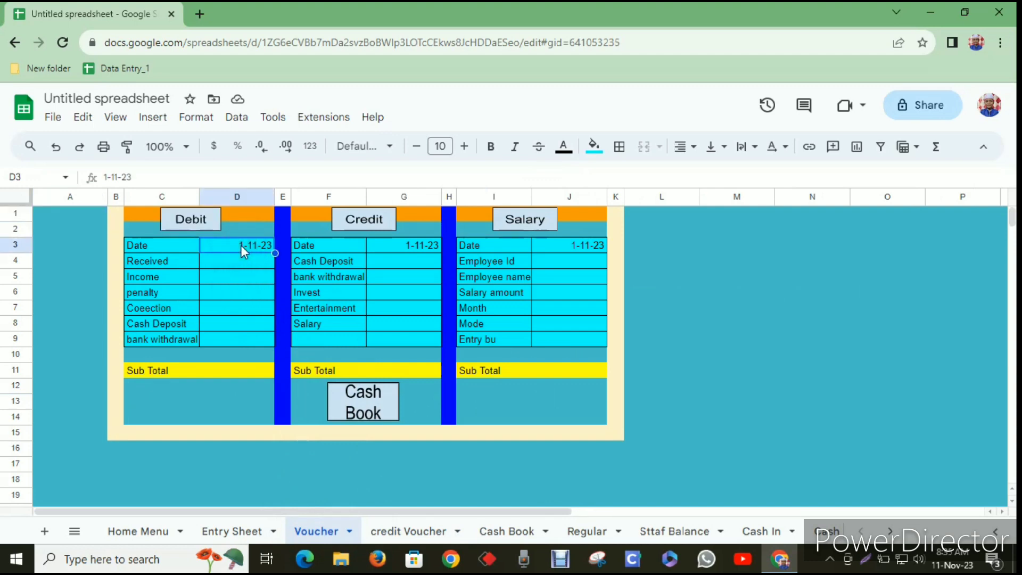
pyautogui.write('11')
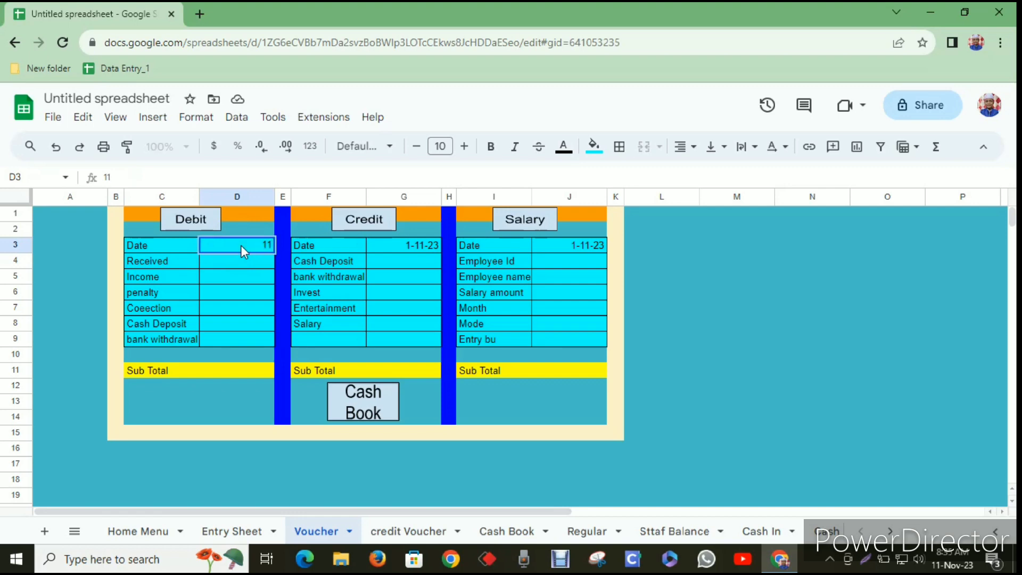
pyautogui.write('-11-23')
pyautogui.press('Return')
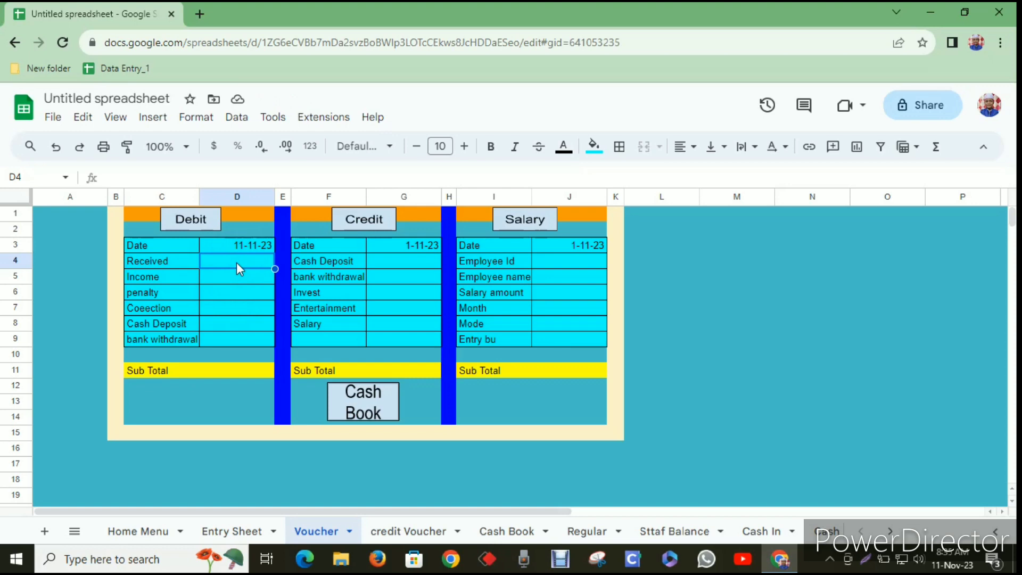
# Fill in the Debit form with Received 45000, Income, penalty and Coeection 0, and Cash Deposit 40000.
pyautogui.write('45000')
pyautogui.press('Return')
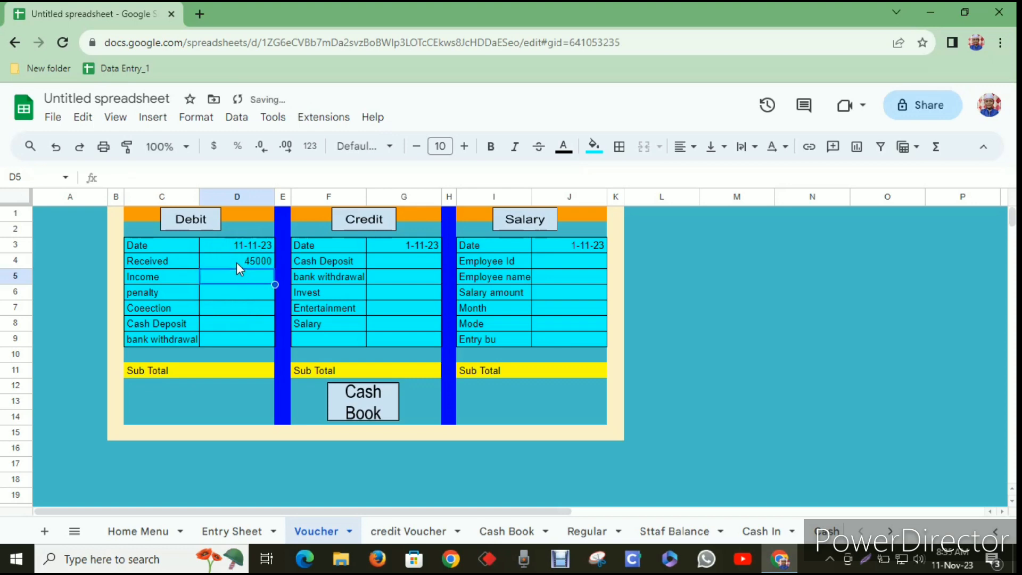
pyautogui.write('0')
pyautogui.press('Return')
pyautogui.write('0')
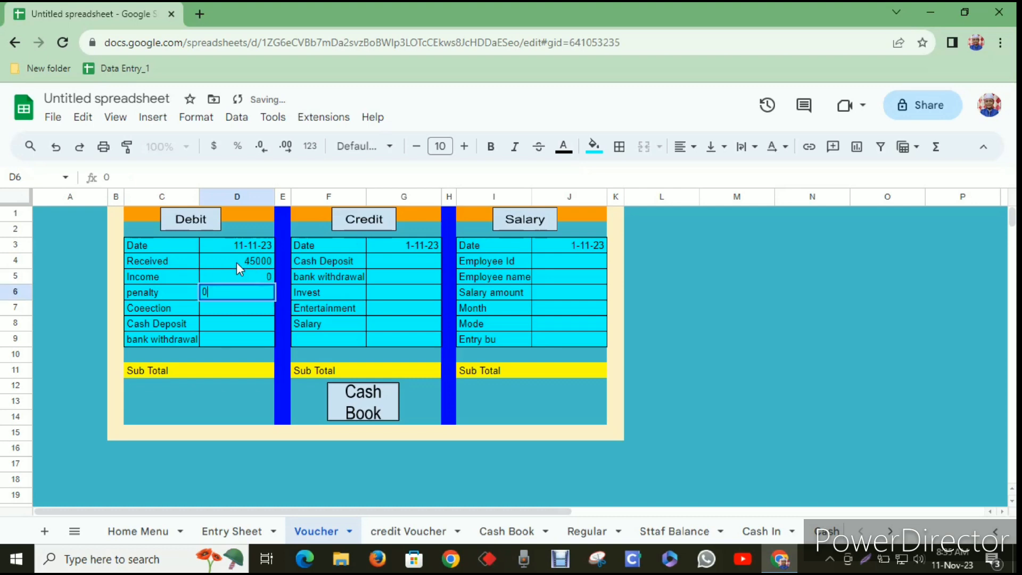
pyautogui.press('Return')
pyautogui.write('0')
pyautogui.press('Return')
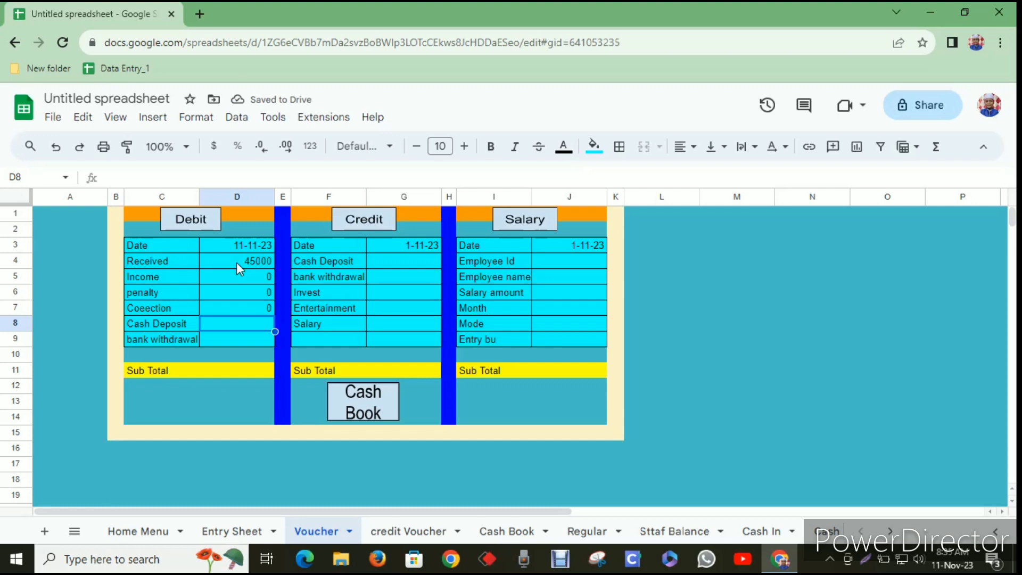
pyautogui.write('40000')
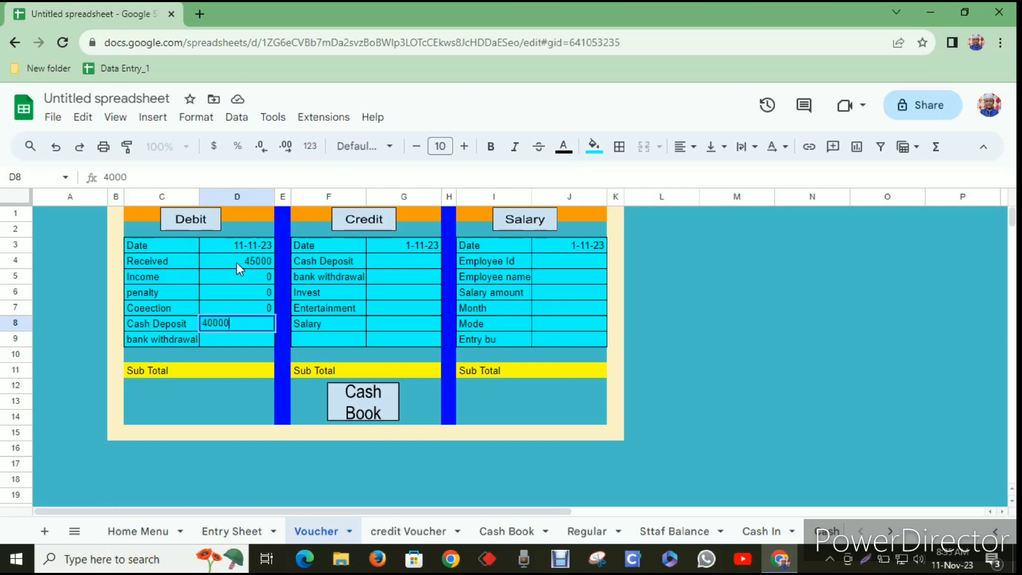
pyautogui.press('Return')
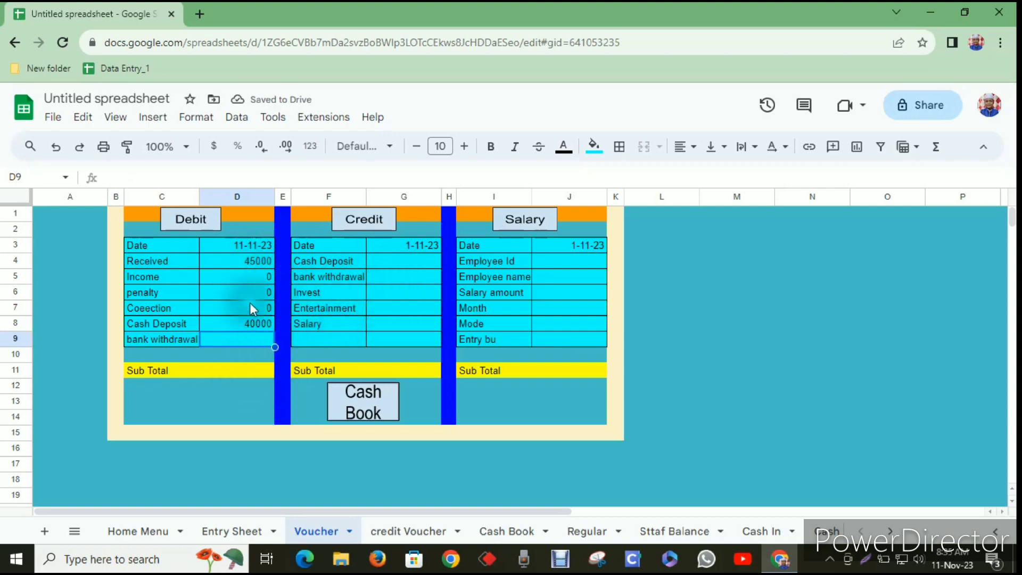
# Run the Debit script to transfer the debit entry, and check the result on the Voucher and credit Voucher sheets.
pyautogui.click(235, 355)
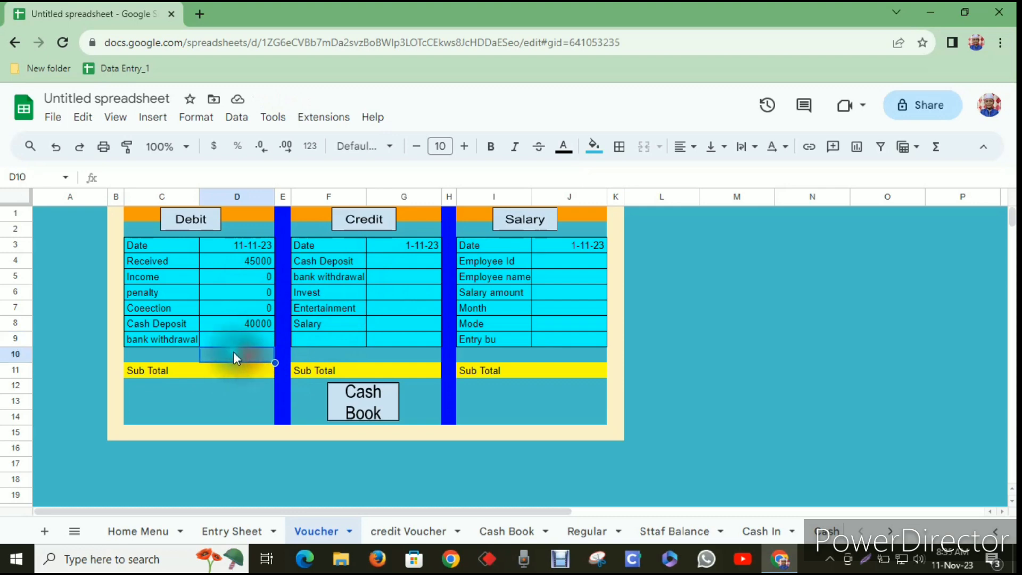
pyautogui.click(206, 221)
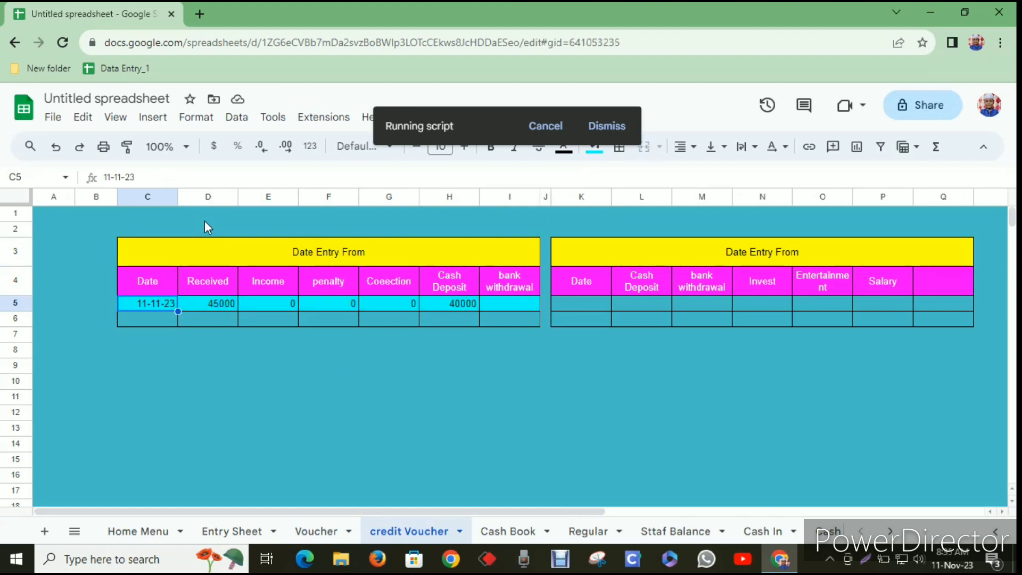
pyautogui.click(410, 532)
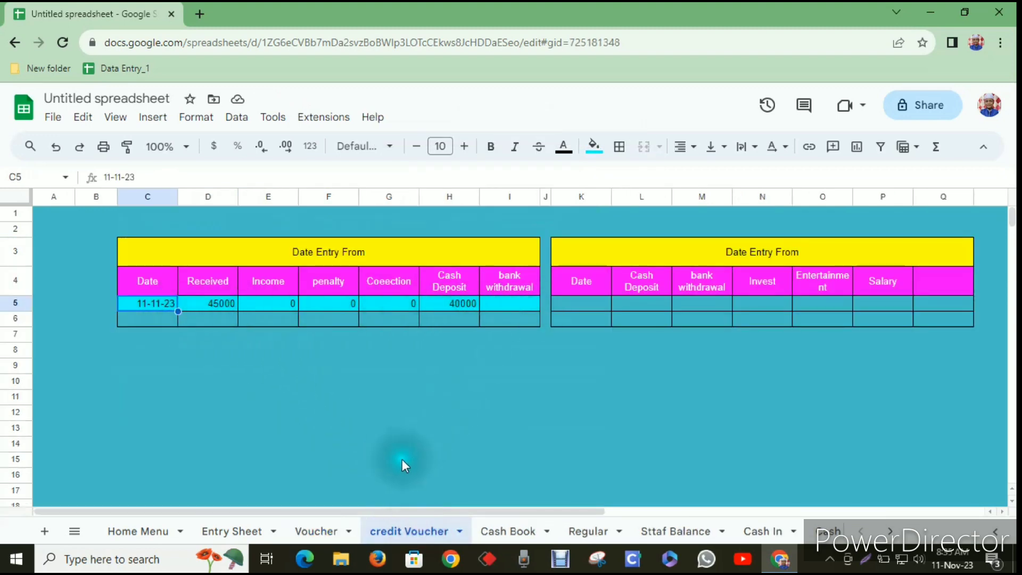
pyautogui.click(316, 531)
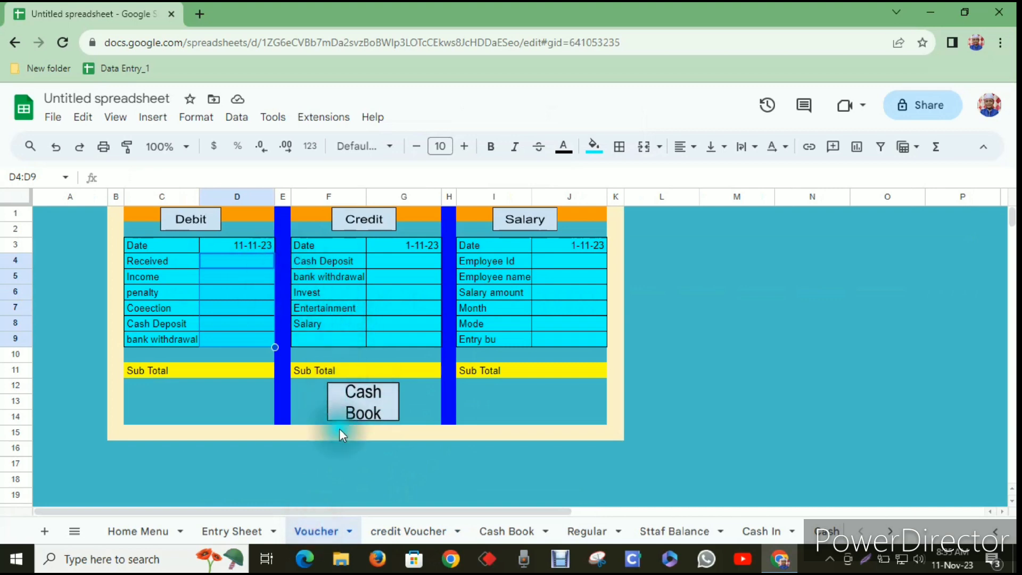
pyautogui.click(408, 531)
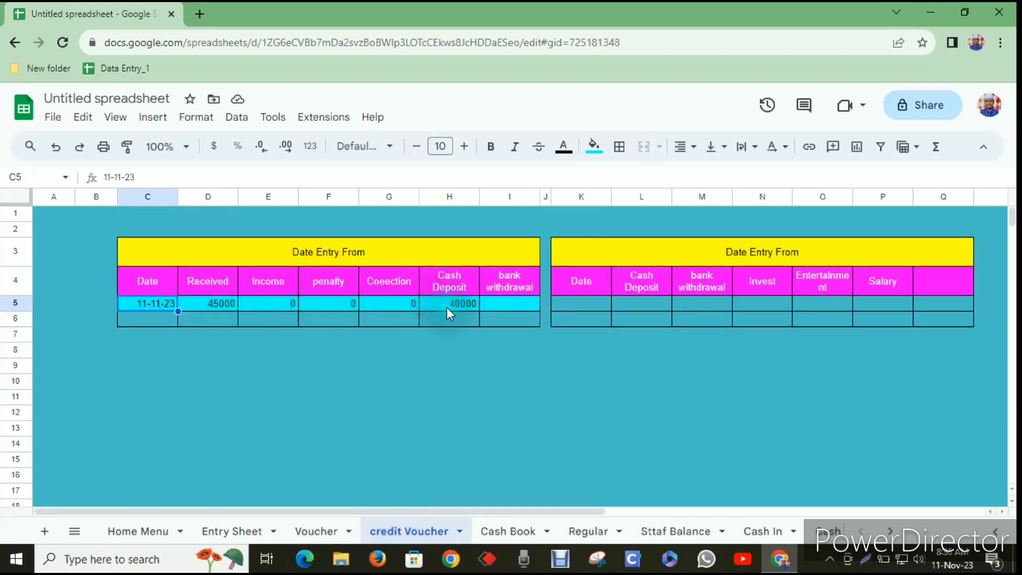
# Fill in the Voucher sheet's Credit form with Cash Deposit 40000 and 0 in every remaining row from bank withdrawal through G9.
pyautogui.click(327, 531)
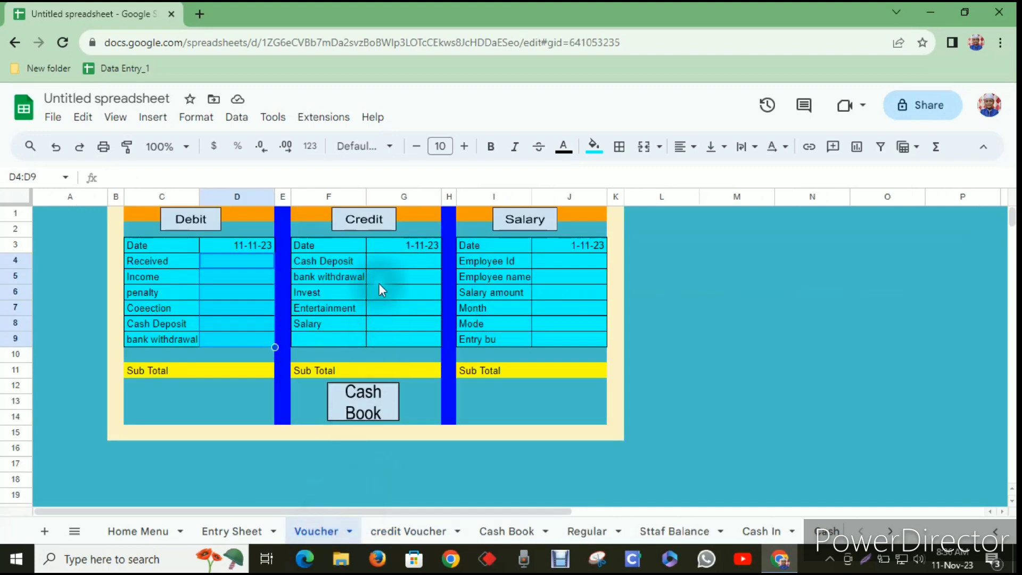
pyautogui.click(390, 264)
pyautogui.write('40000')
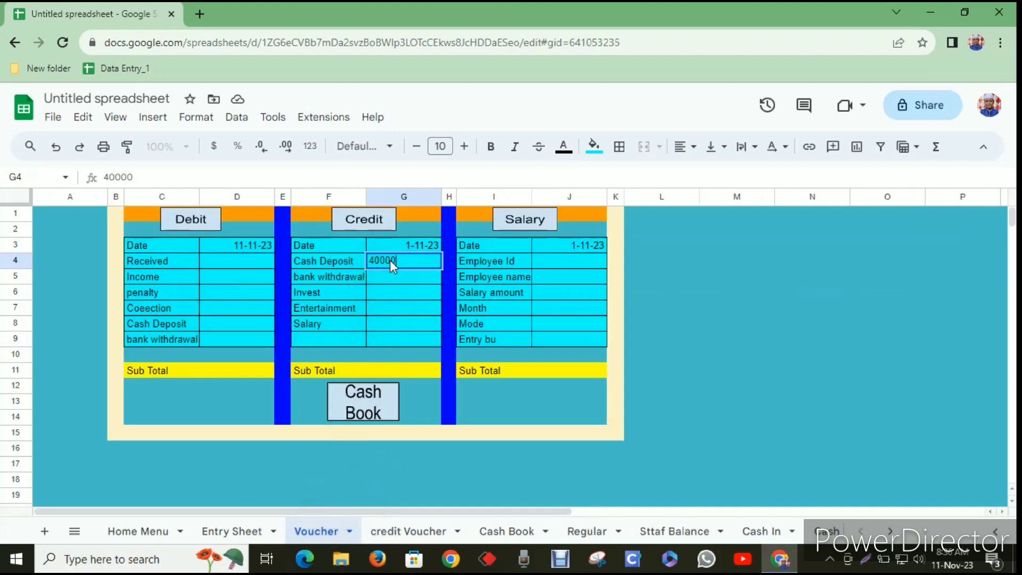
pyautogui.press('Return')
pyautogui.write('0')
pyautogui.press('Return')
pyautogui.write('0')
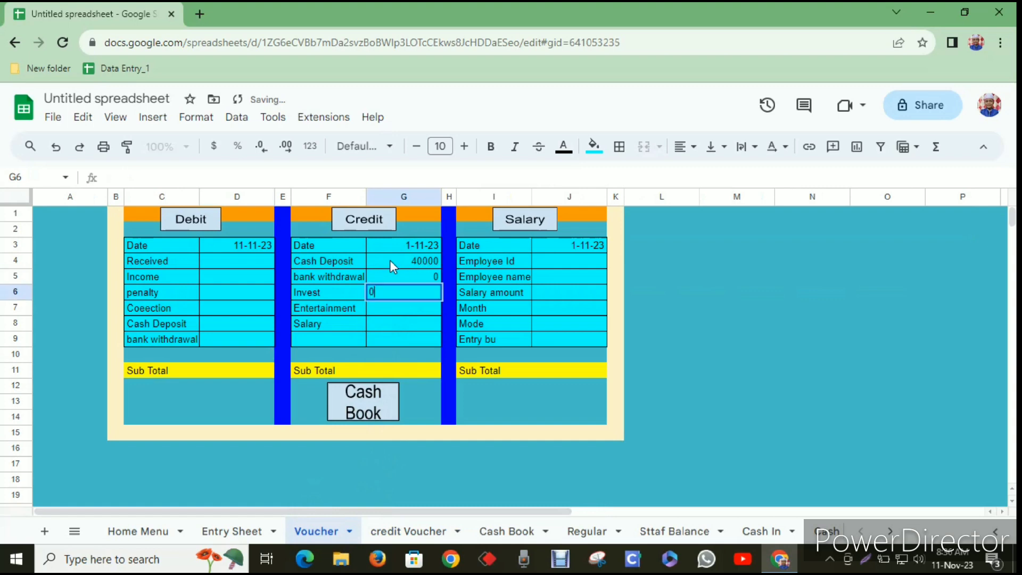
pyautogui.press('Return')
pyautogui.write('0')
pyautogui.press('Return')
pyautogui.write('0')
pyautogui.press('Return')
pyautogui.write('0')
pyautogui.press('Return')
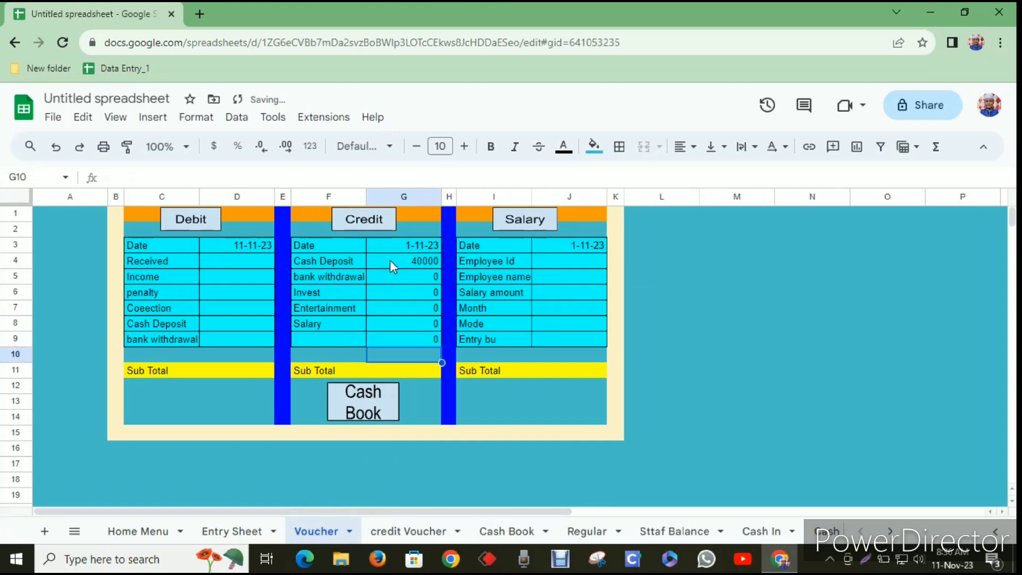
# Run the Credit script to transfer the credit entry, and check the result on the credit Voucher sheet.
pyautogui.click(374, 224)
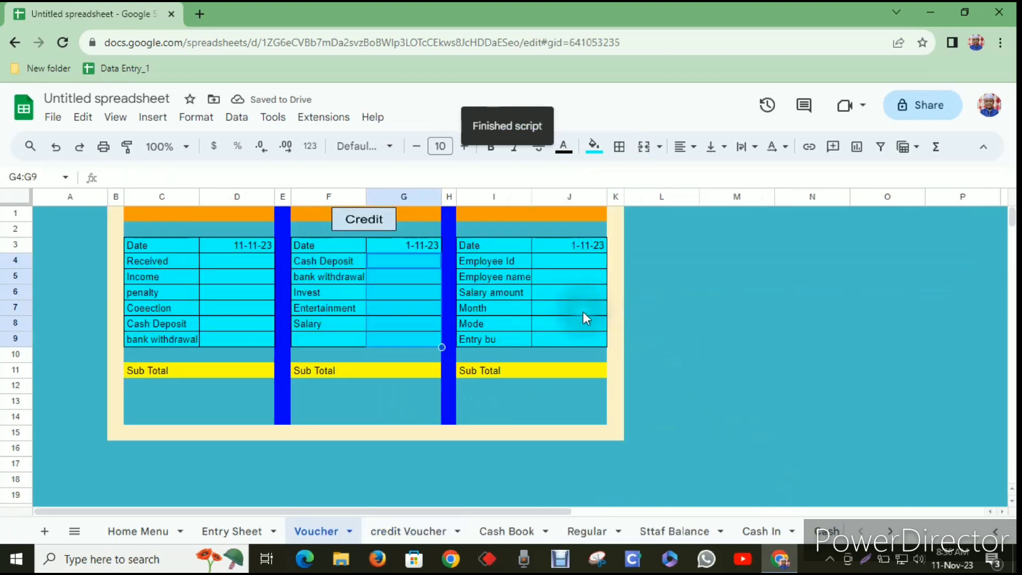
pyautogui.click(421, 530)
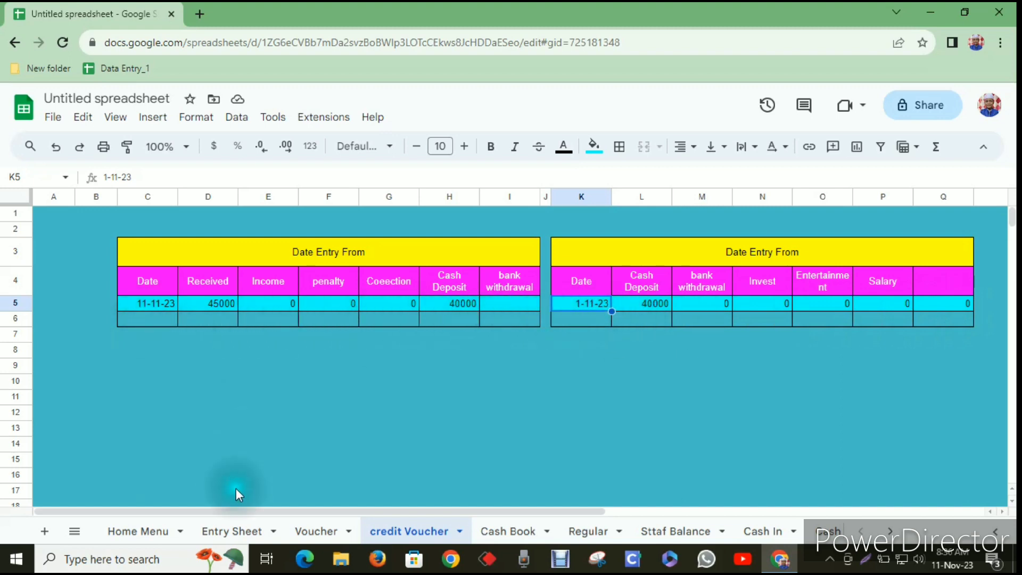
pyautogui.click(314, 530)
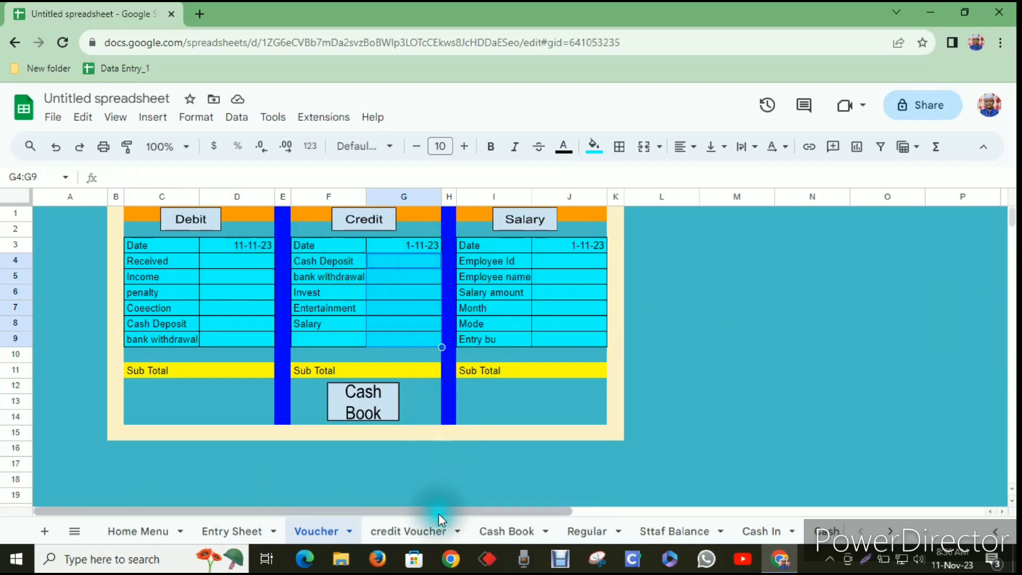
# Clear the transferred credit entry from K5:Q5 on the credit Voucher sheet.
pyautogui.click(422, 530)
pyautogui.moveTo(592, 305); pyautogui.dragTo(930, 311)
pyautogui.press('Delete')
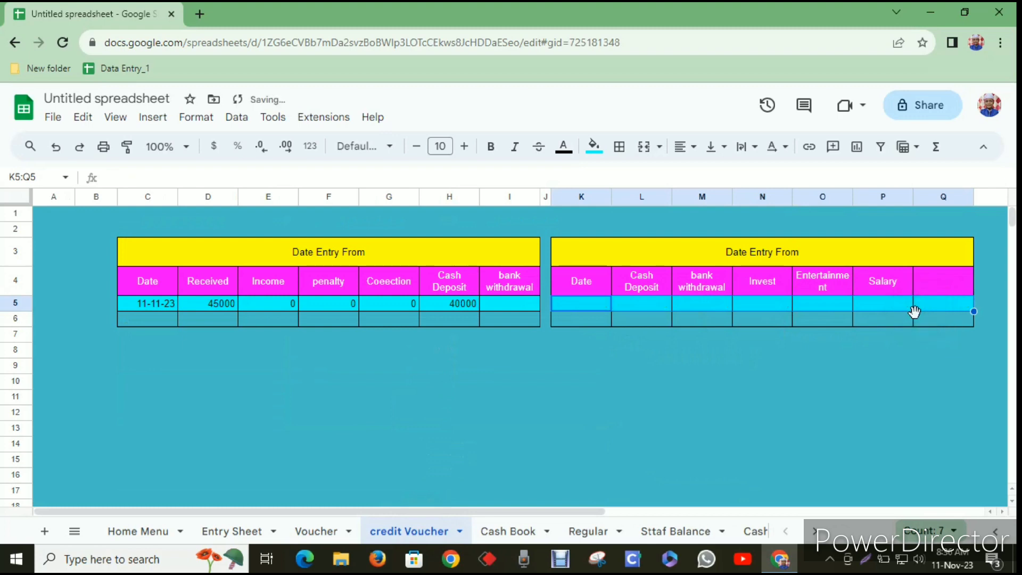
pyautogui.click(791, 383)
# Set the Credit date in G3 of the Voucher sheet to 11-11-23.
pyautogui.click(322, 530)
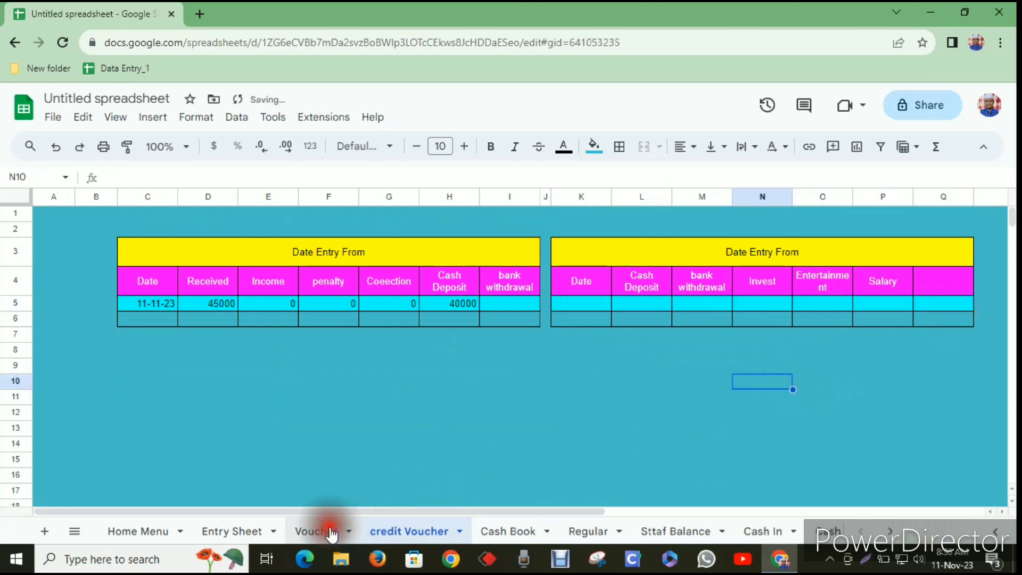
pyautogui.click(424, 246)
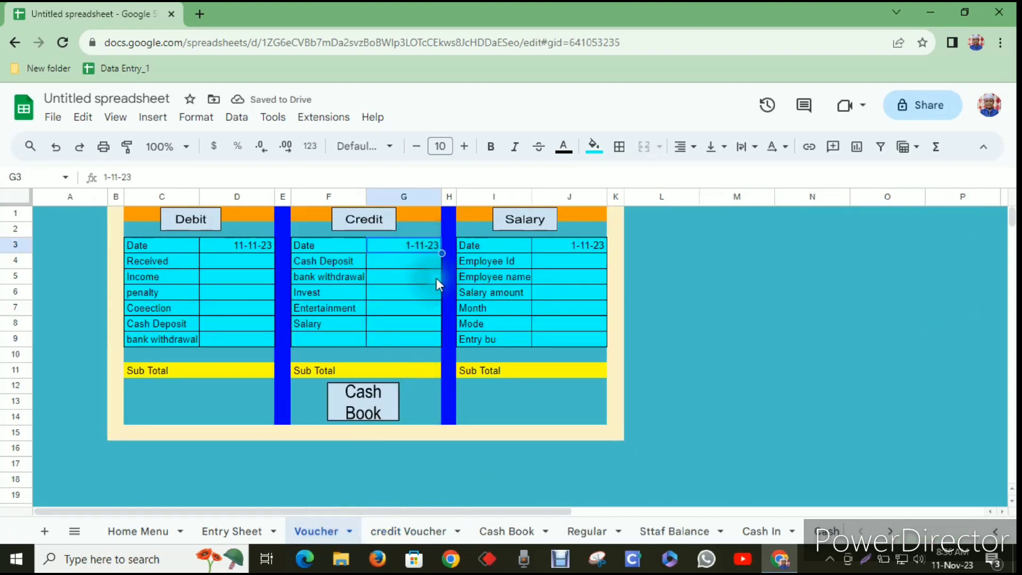
pyautogui.write('11-11-2')
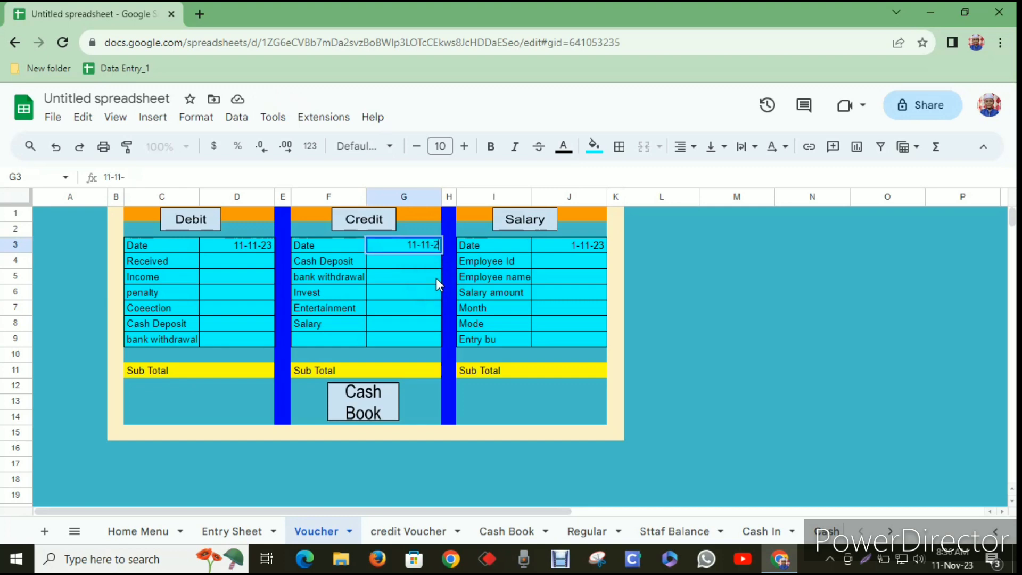
pyautogui.write('3')
pyautogui.press('Return')
# Fill in the Credit form with Cash Deposit 40000 and 0 in every row from bank withdrawal through G9.
pyautogui.write('4000')
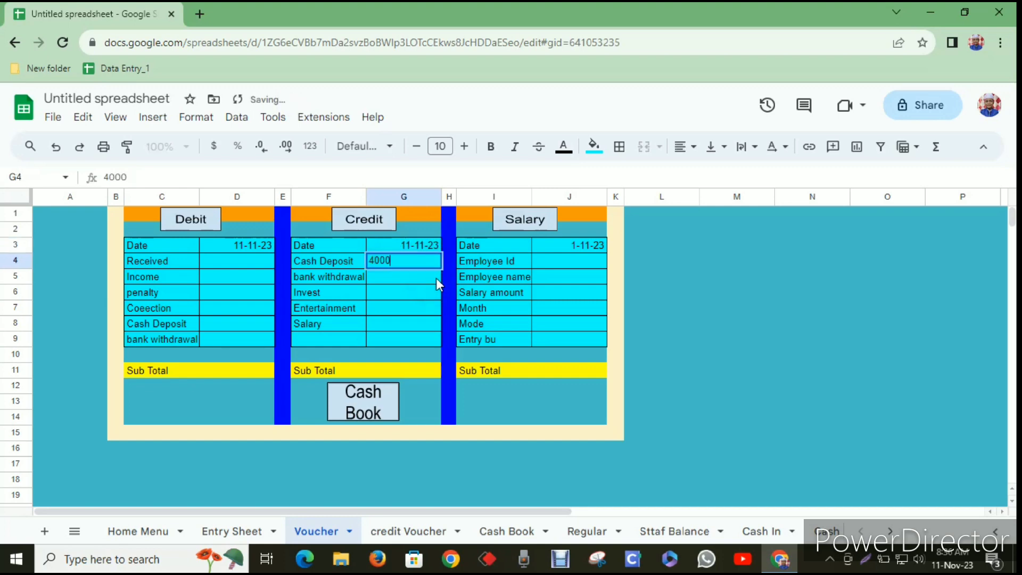
pyautogui.write('0')
pyautogui.press('Return')
pyautogui.write('0')
pyautogui.press('Return')
pyautogui.write('0')
pyautogui.press('Return')
pyautogui.write('0')
pyautogui.press('Return')
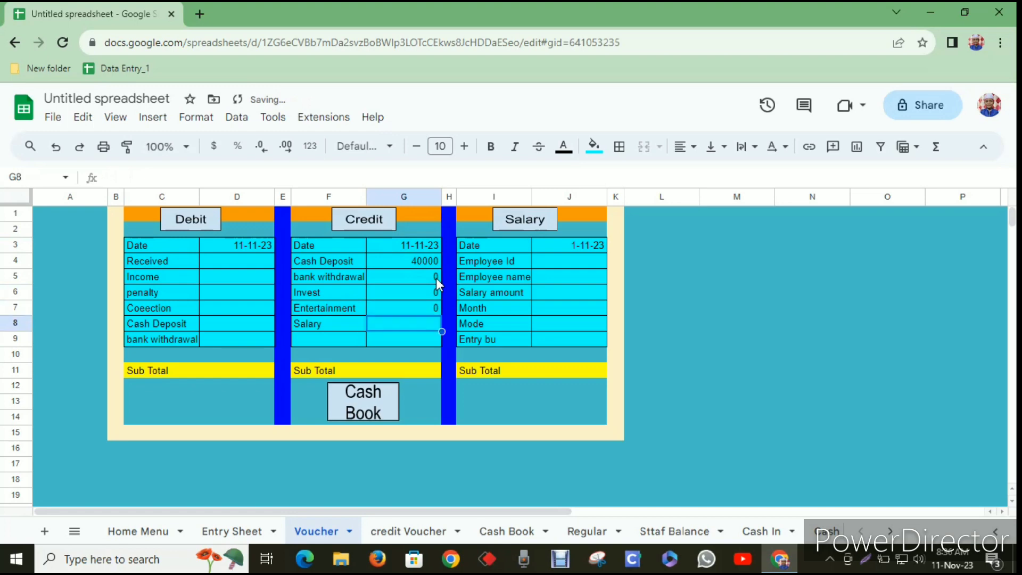
pyautogui.write('0')
pyautogui.press('Return')
pyautogui.write('0')
pyautogui.press('Return')
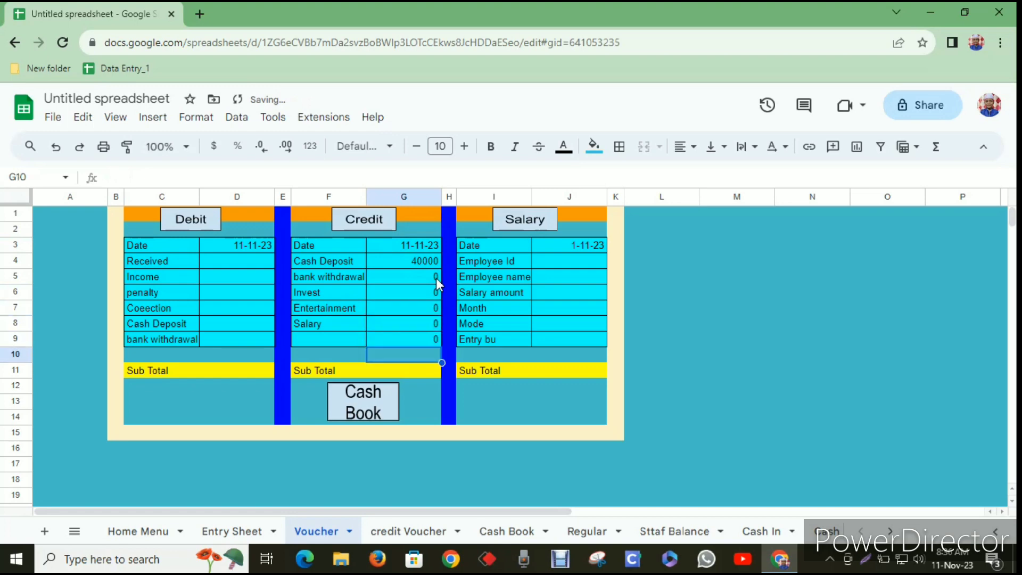
# Run the Credit script again to transfer the 11-11-23 entry, and check both the credit Voucher and Voucher sheets.
pyautogui.click(384, 219)
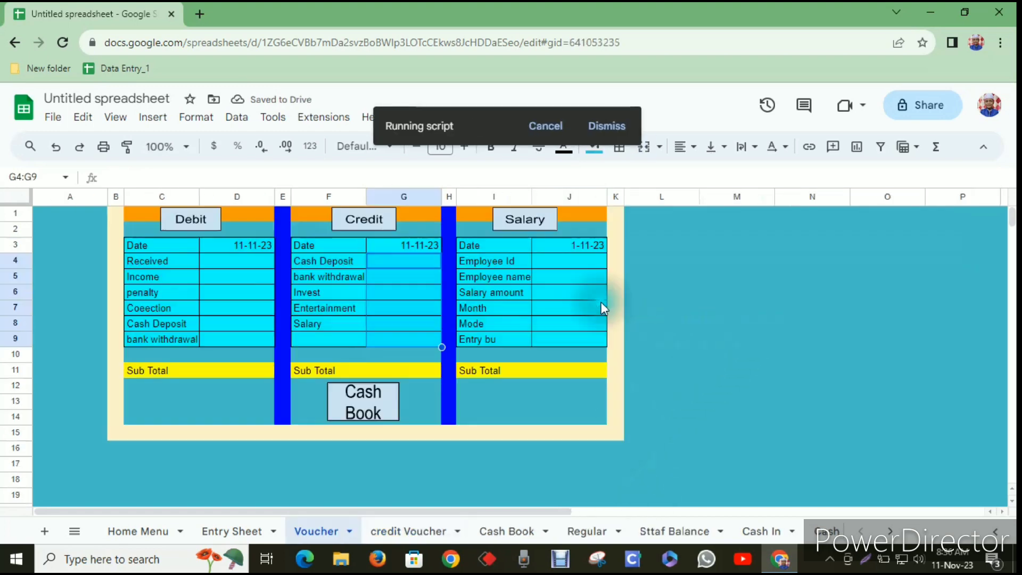
pyautogui.click(408, 531)
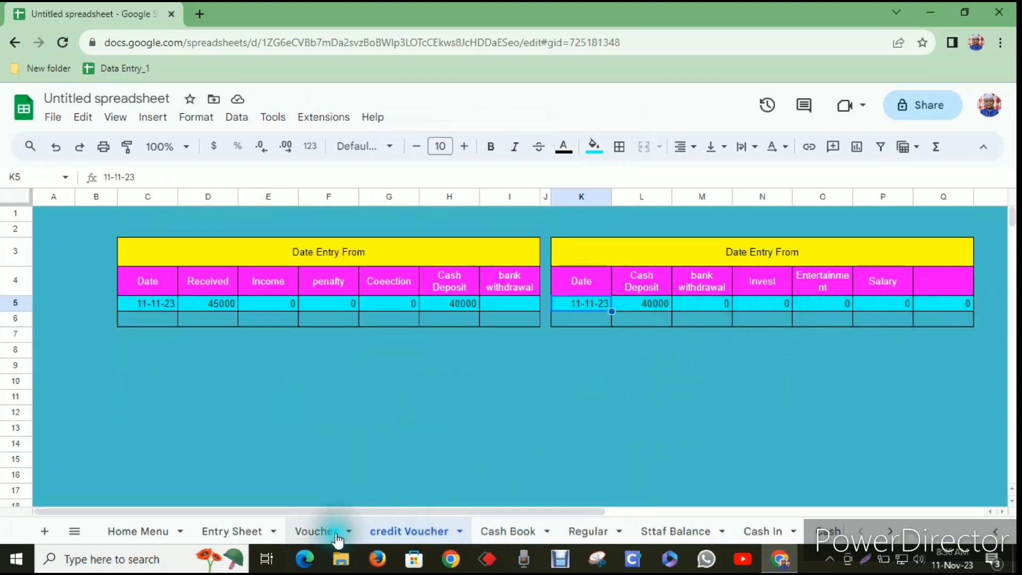
pyautogui.click(317, 531)
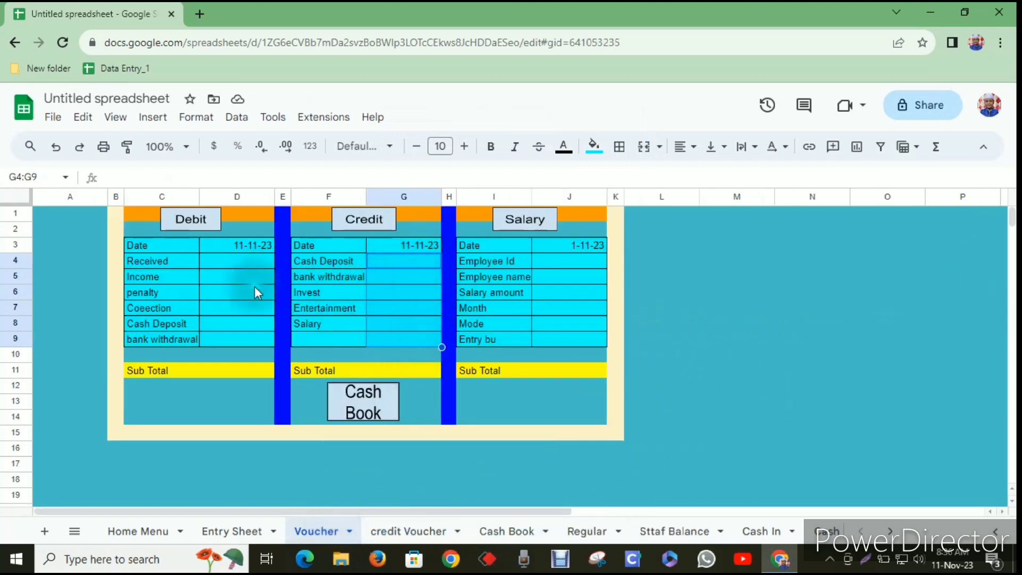
pyautogui.click(589, 459)
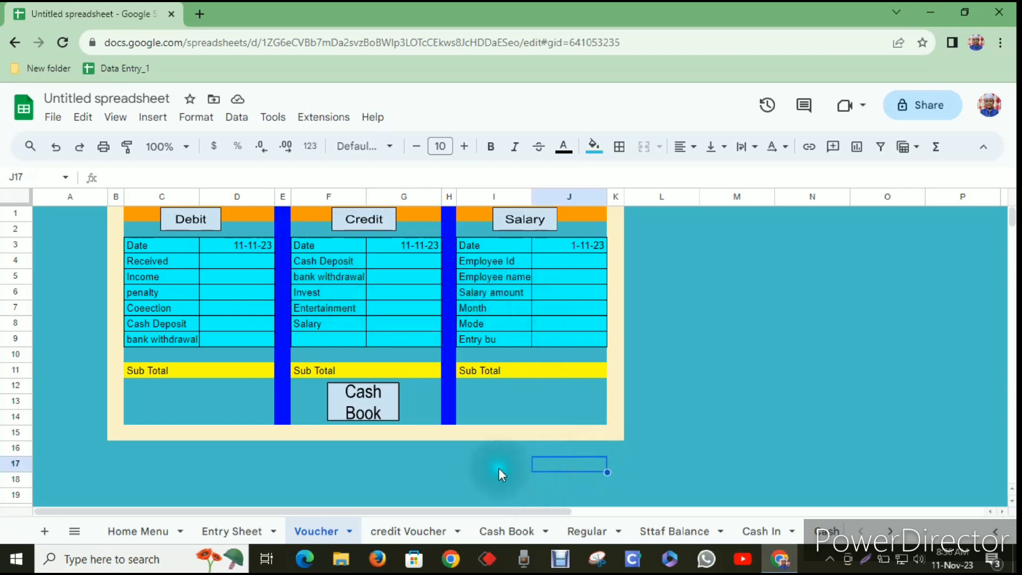
pyautogui.click(420, 531)
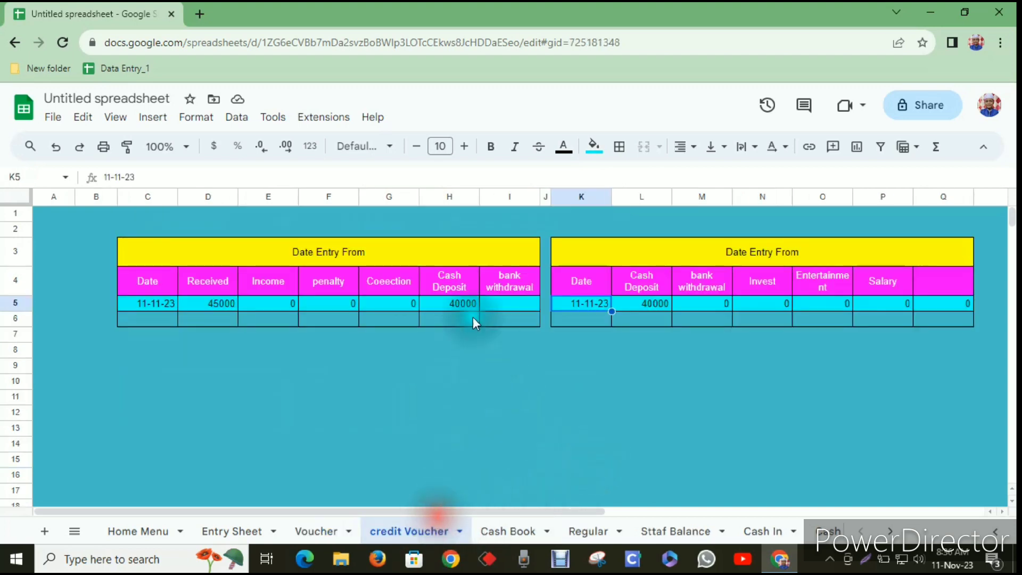
# Fill A1:I1 of the Cash Book sheet with blue and merge the cells into one.
pyautogui.click(519, 531)
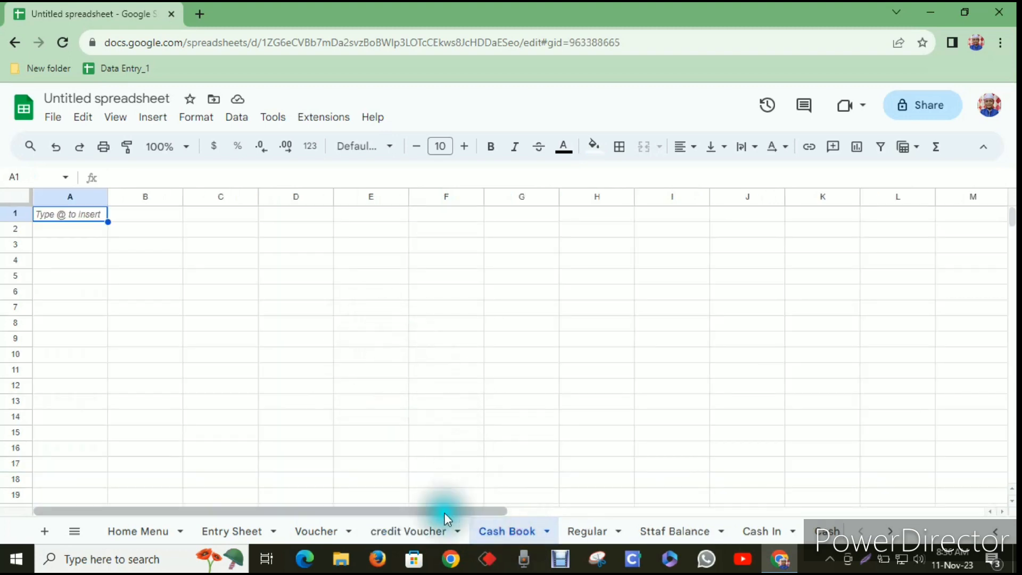
pyautogui.click(418, 530)
pyautogui.click(503, 533)
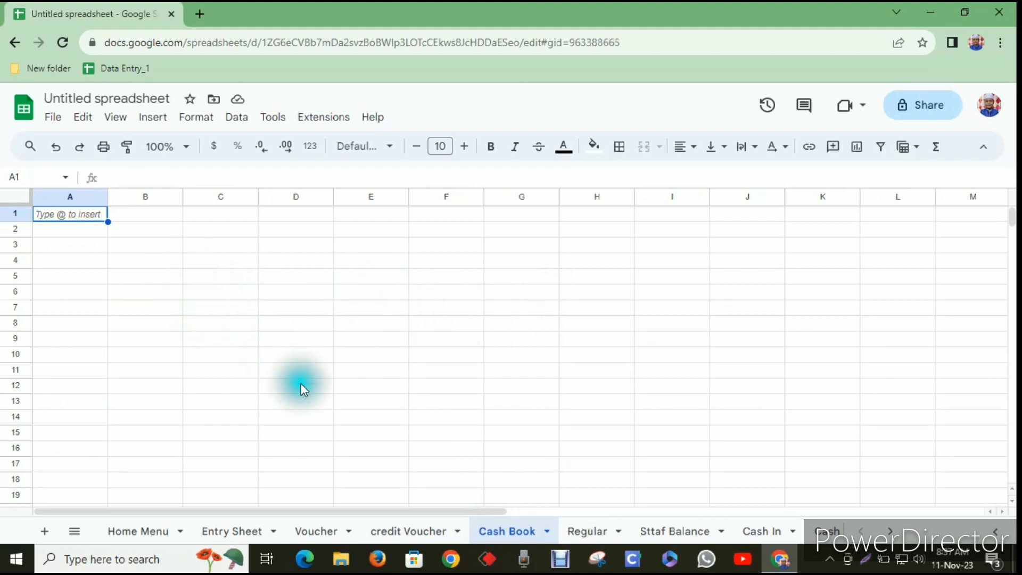
pyautogui.click(290, 372)
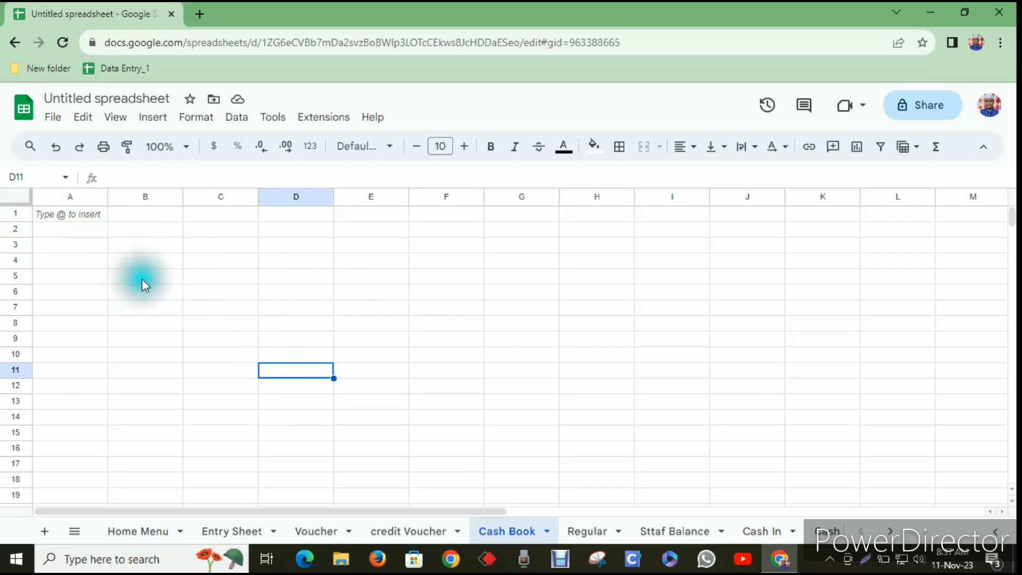
pyautogui.click(83, 218)
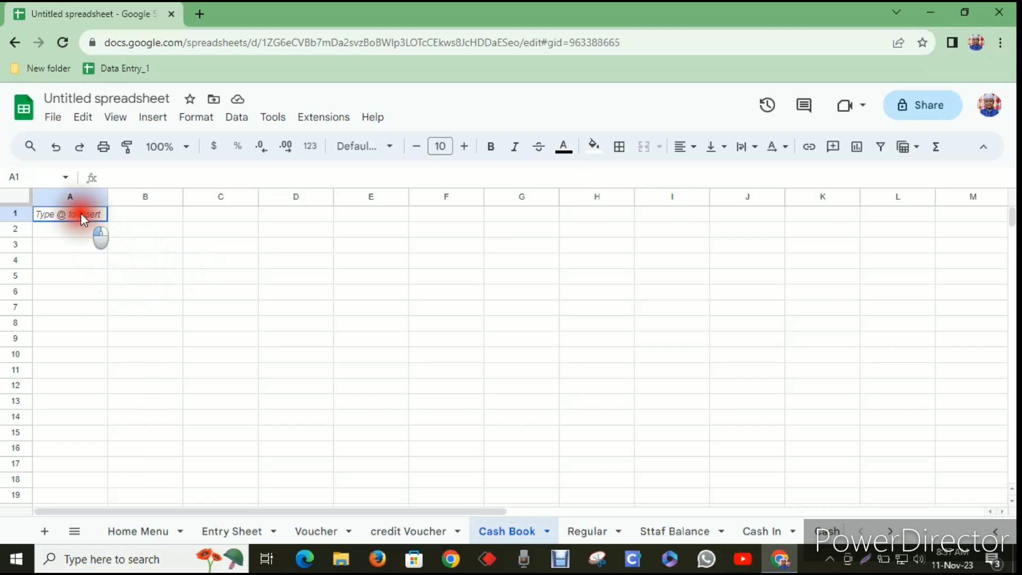
pyautogui.moveTo(81, 218); pyautogui.dragTo(690, 216)
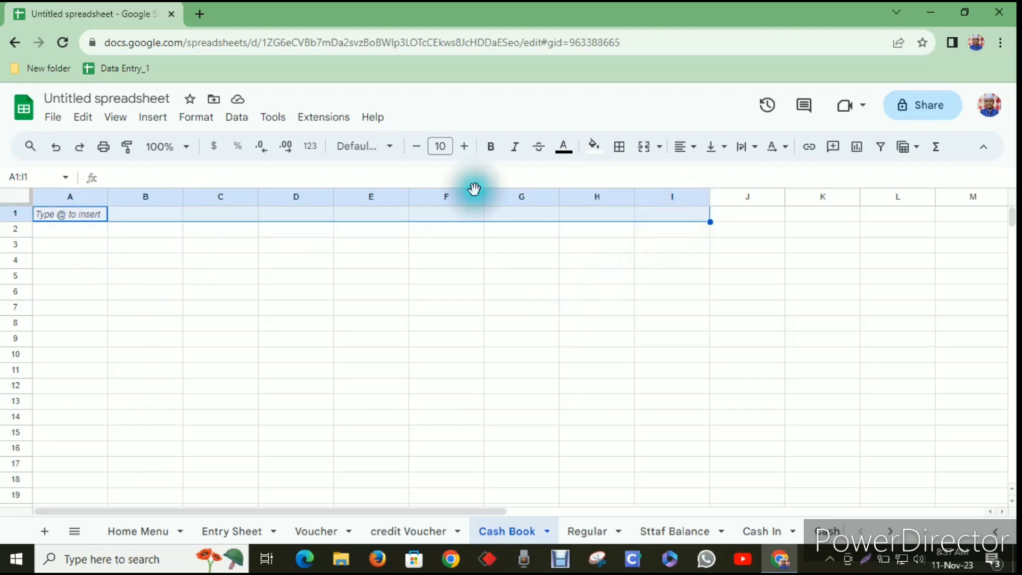
pyautogui.click(593, 145)
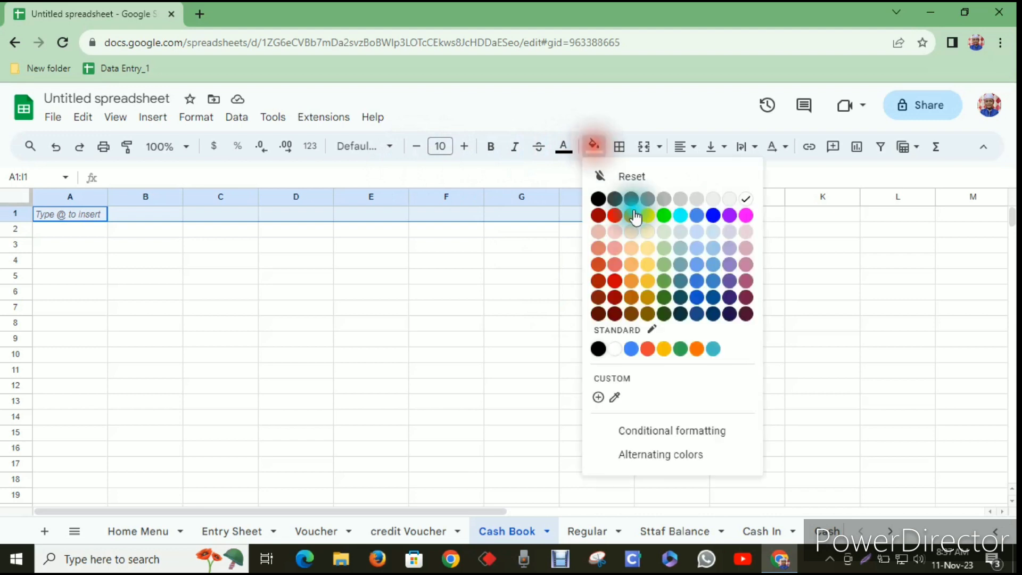
pyautogui.click(713, 216)
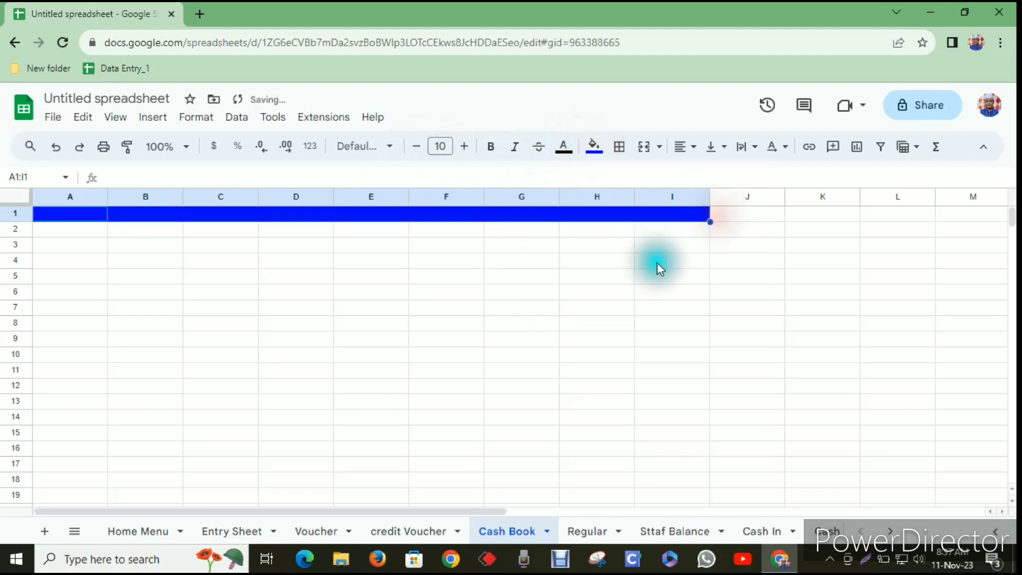
pyautogui.click(646, 147)
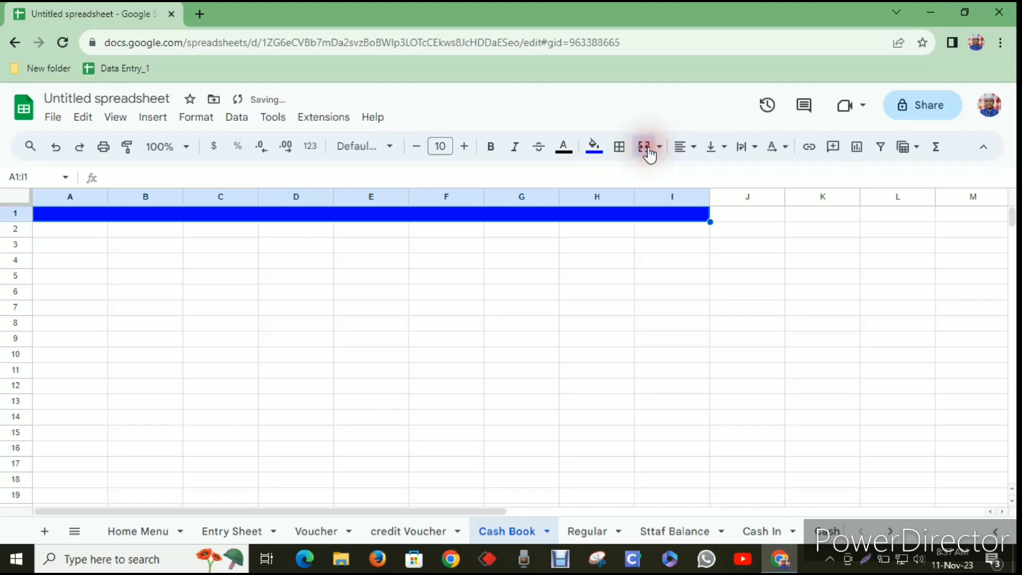
# Enter the title "Date Entry From" in the merged A1:I1 cell and make its text white.
pyautogui.doubleClick(238, 216)
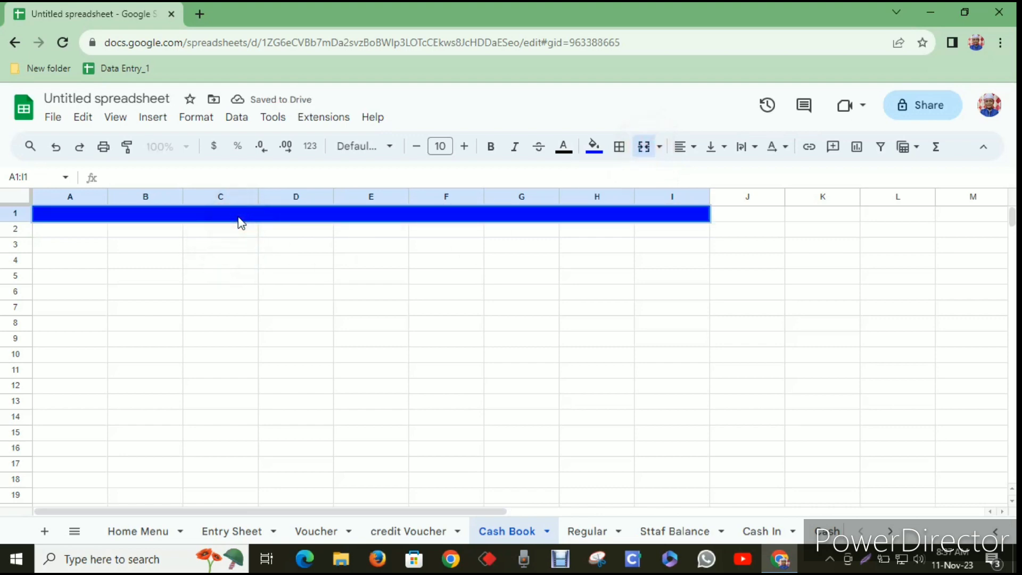
pyautogui.write('Date Entry From')
pyautogui.click(280, 303)
pyautogui.click(423, 215)
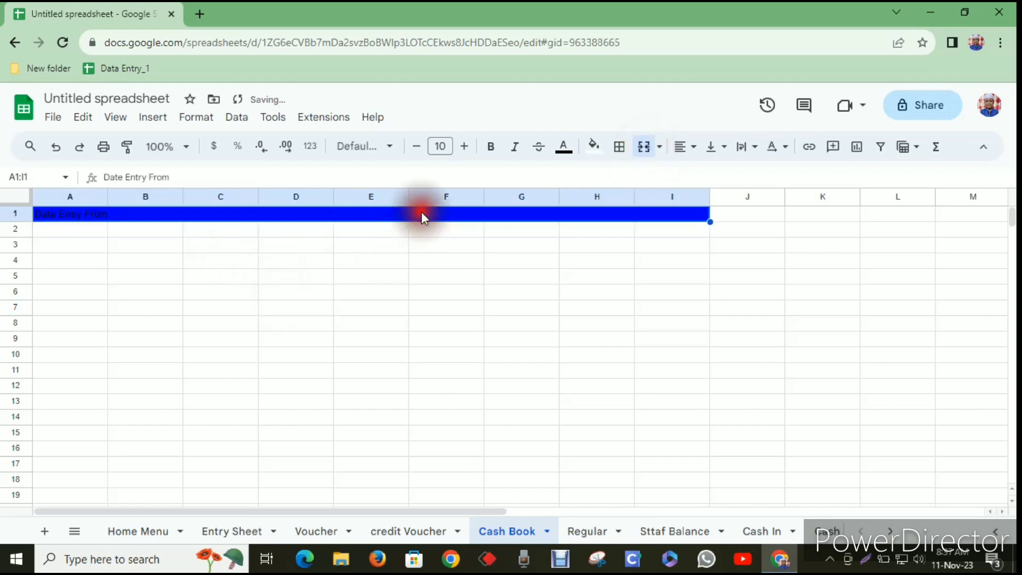
pyautogui.click(572, 154)
pyautogui.click(714, 201)
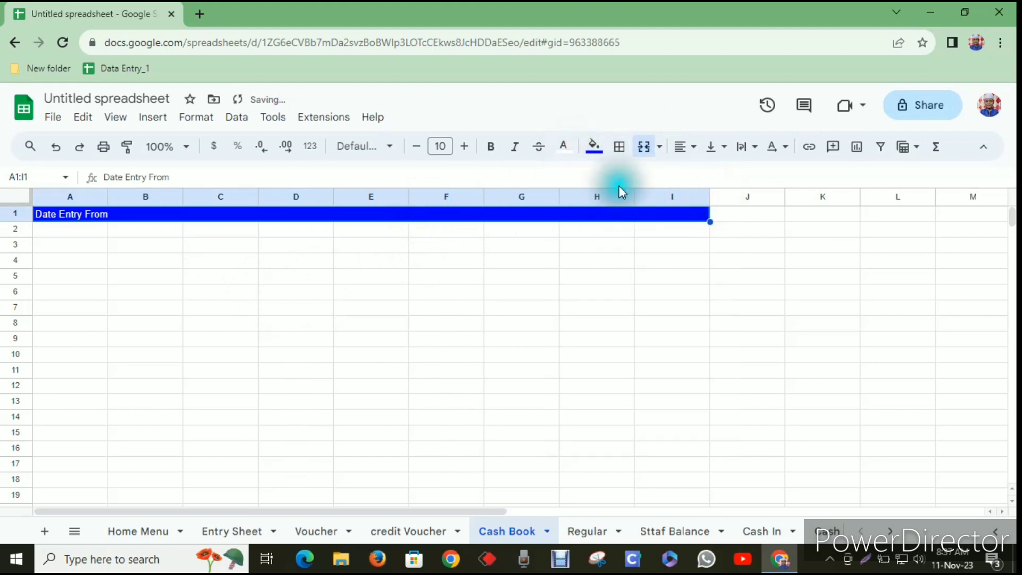
pyautogui.click(411, 258)
# Center the Cash Book title in A1:I1 horizontally and align it to the middle vertically.
pyautogui.click(376, 211)
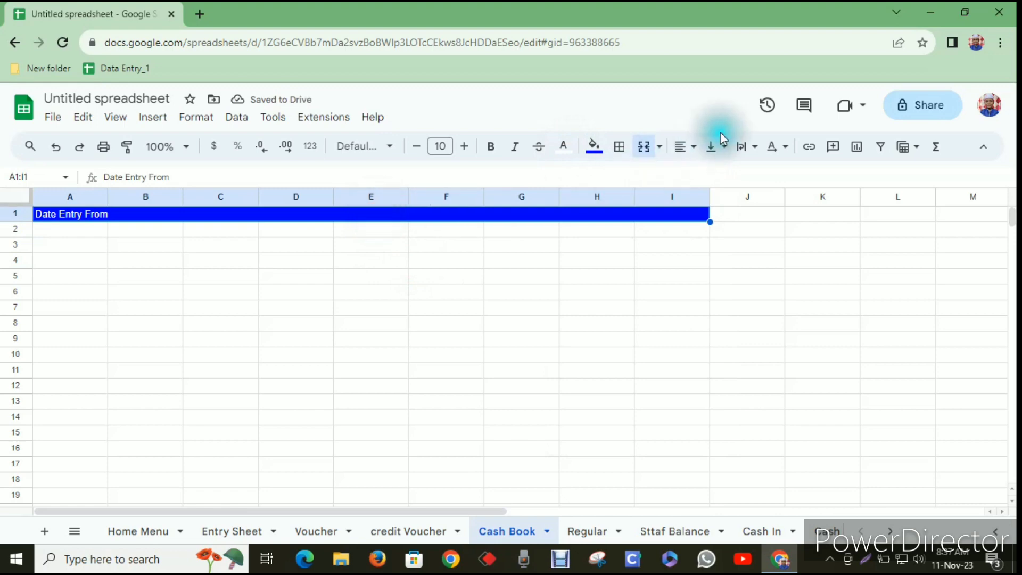
pyautogui.click(685, 147)
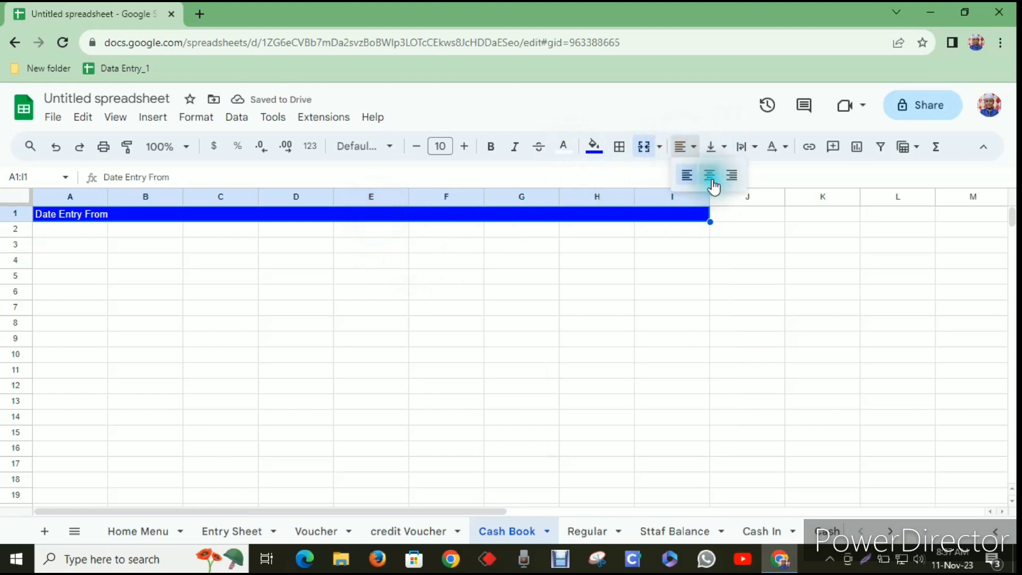
pyautogui.click(714, 186)
pyautogui.click(712, 147)
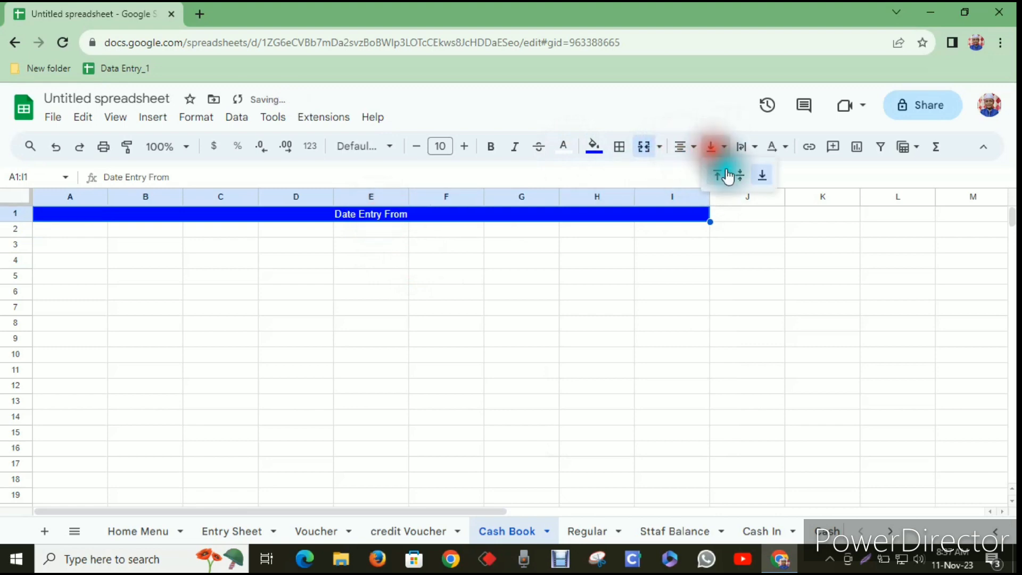
pyautogui.click(740, 176)
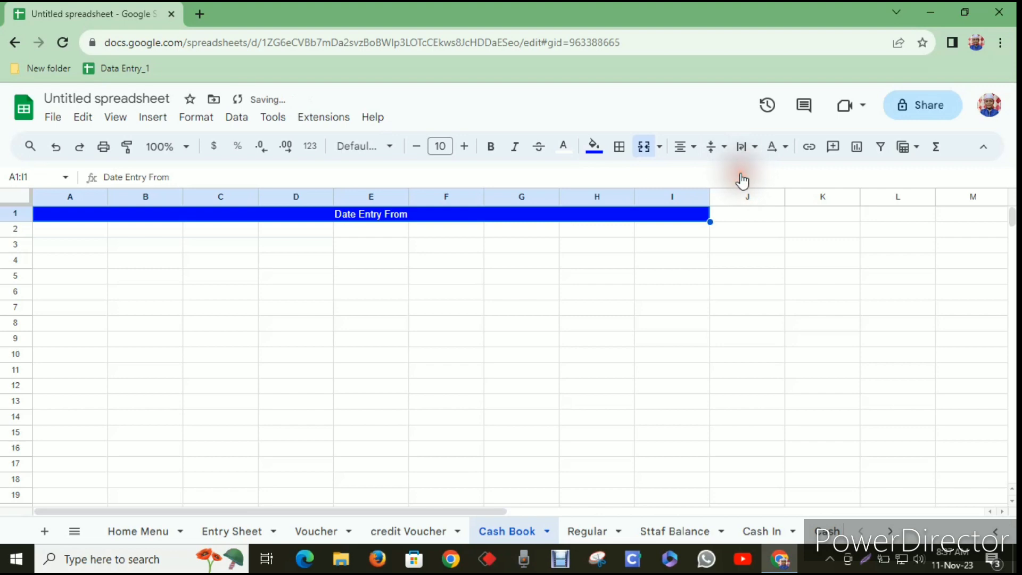
# Increase the Cash Book title's font size to 15.
pyautogui.click(468, 149)
pyautogui.click(470, 150)
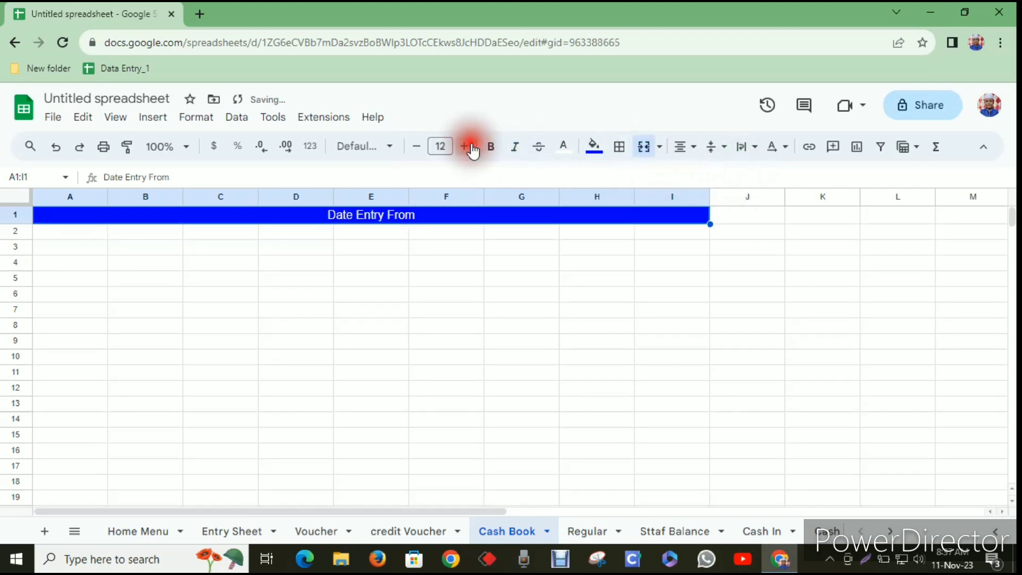
pyautogui.click(471, 148)
pyautogui.click(470, 148)
pyautogui.click(470, 148)
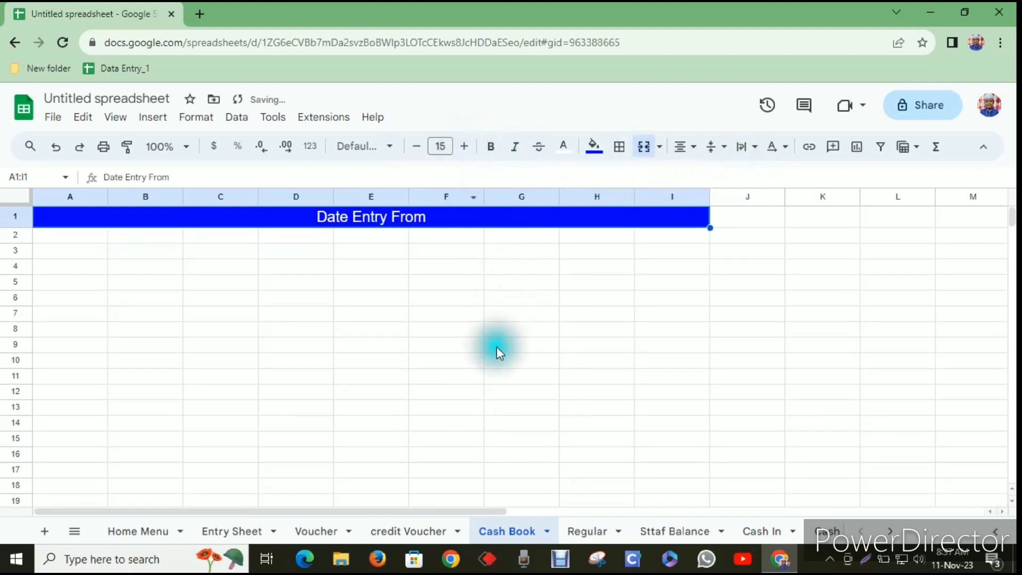
# Merge cells A2:C2 below the title on the Cash Book sheet.
pyautogui.moveTo(468, 376); pyautogui.dragTo(500, 377)
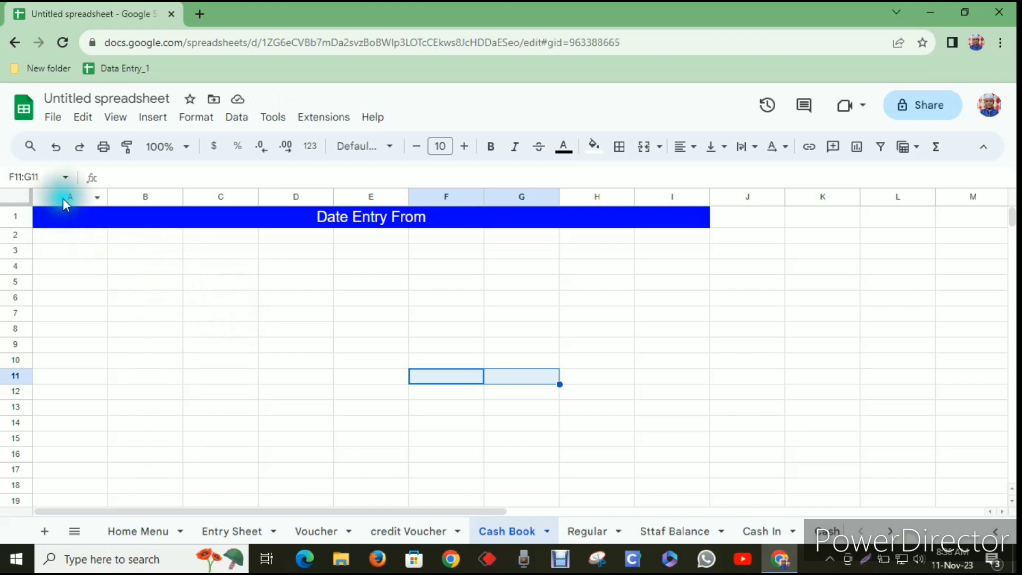
pyautogui.moveTo(91, 234); pyautogui.dragTo(227, 235)
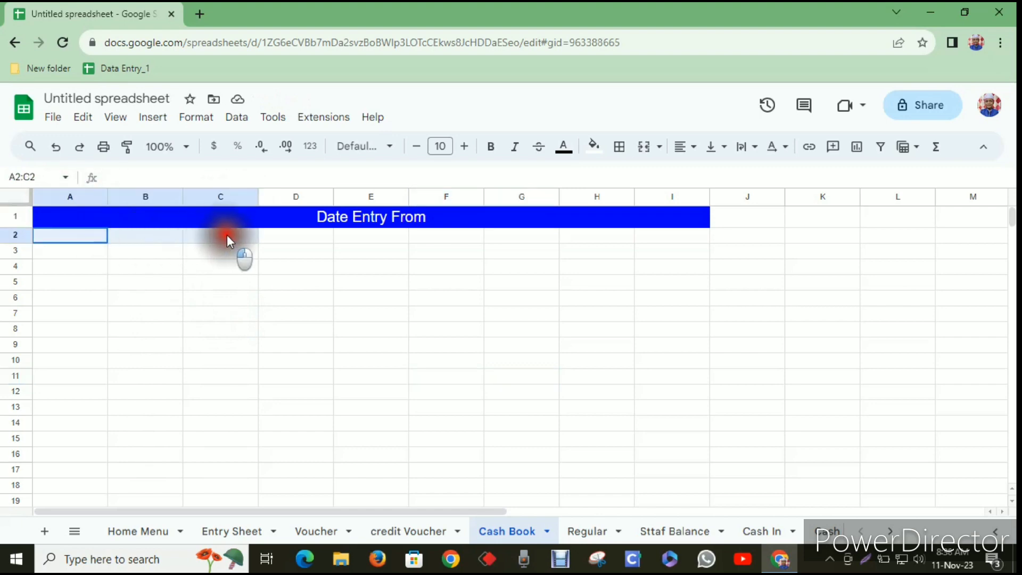
pyautogui.click(646, 151)
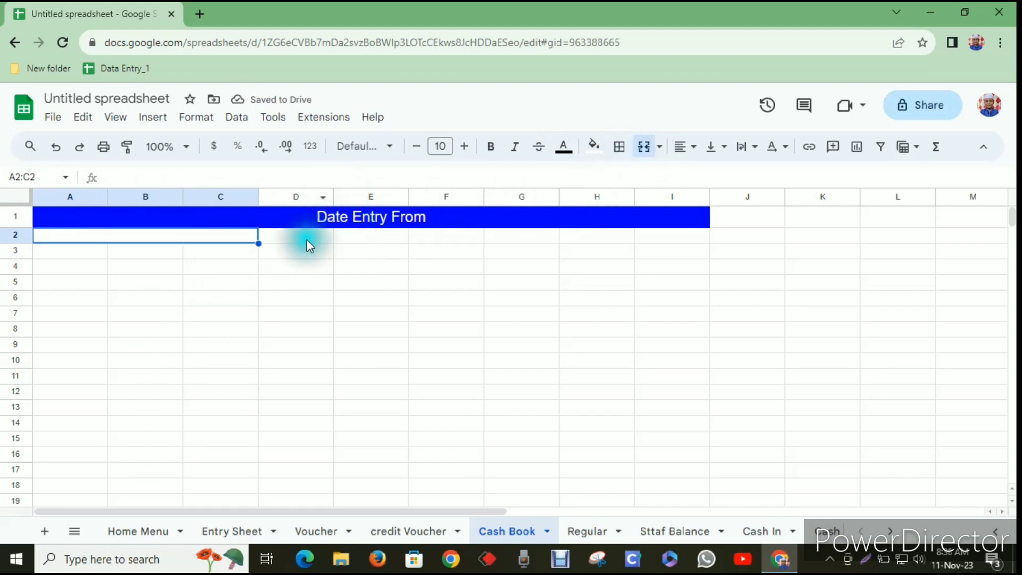
# Merge cells D2:F2 and then cells G2:I2 on the Cash Book sheet.
pyautogui.click(311, 237)
pyautogui.moveTo(311, 237); pyautogui.dragTo(452, 238)
pyautogui.click(646, 151)
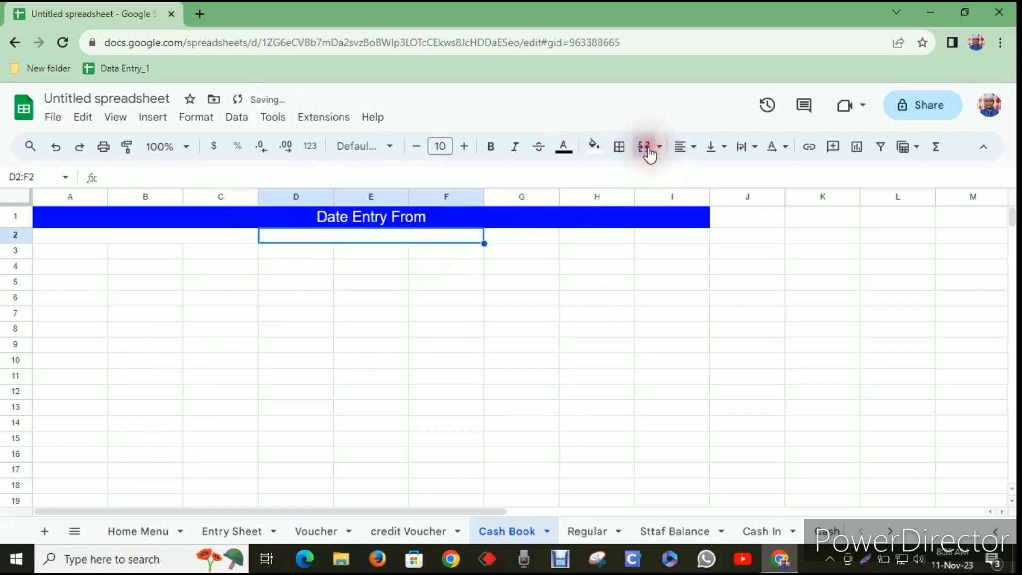
pyautogui.click(531, 239)
pyautogui.moveTo(573, 242); pyautogui.dragTo(666, 234)
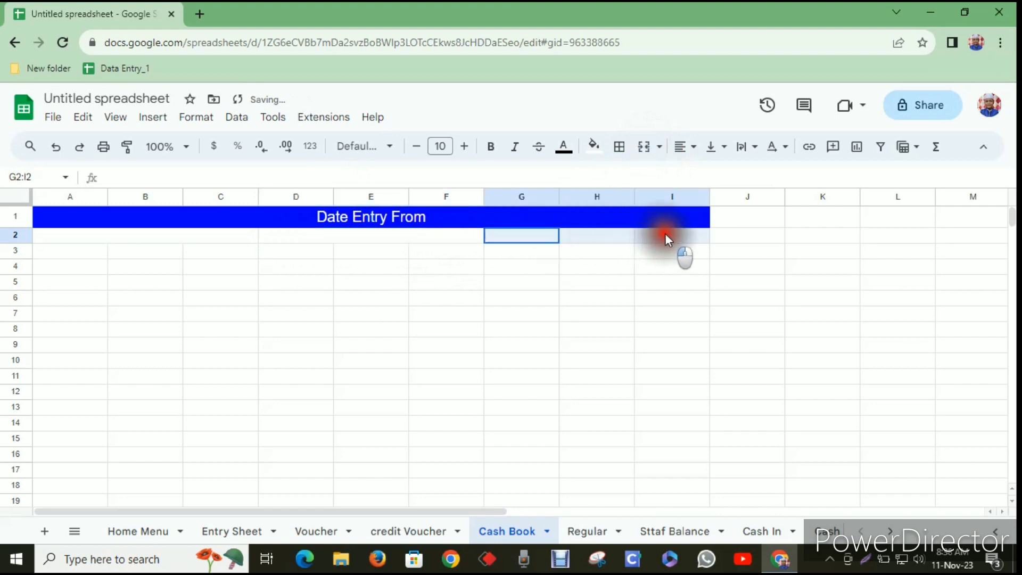
pyautogui.click(645, 147)
pyautogui.click(508, 355)
# Fill the merged row 2 blocks with color: A2:C2 yellow, D2:F2 magenta and G2:I2 green.
pyautogui.click(134, 234)
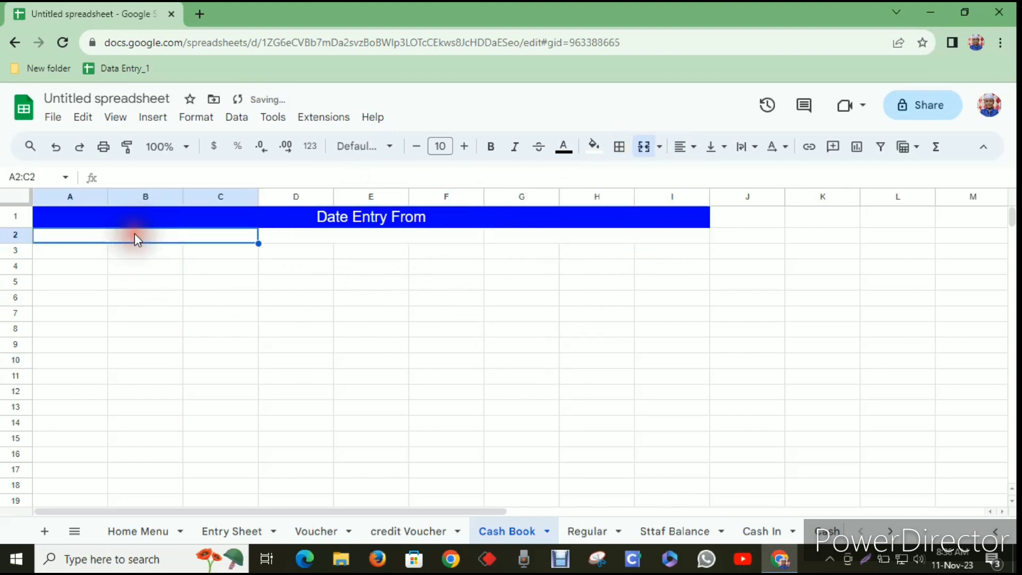
pyautogui.click(593, 145)
pyautogui.click(652, 216)
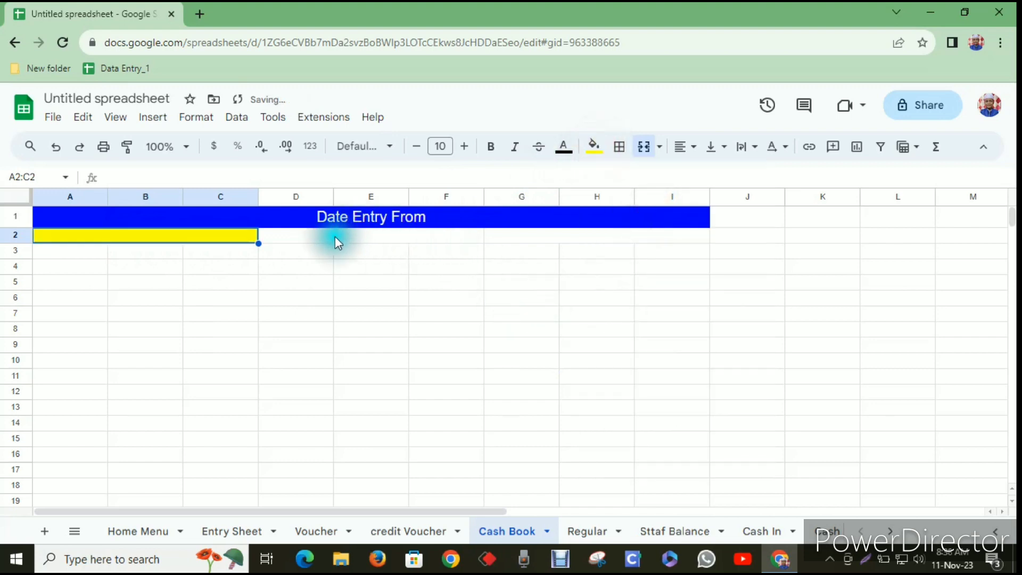
pyautogui.moveTo(334, 236); pyautogui.dragTo(447, 235)
pyautogui.click(593, 144)
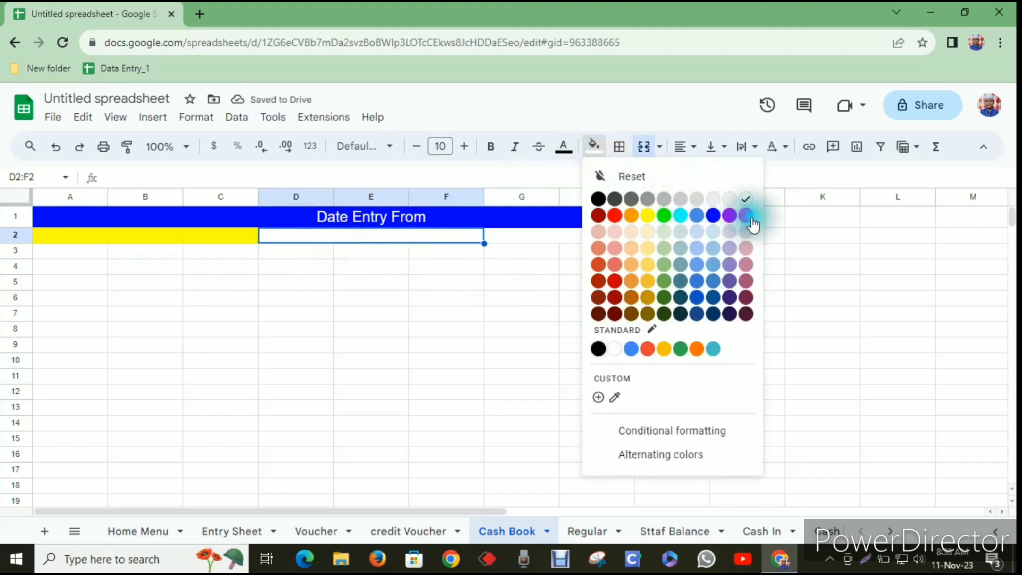
pyautogui.click(746, 216)
pyautogui.moveTo(556, 236); pyautogui.dragTo(686, 236)
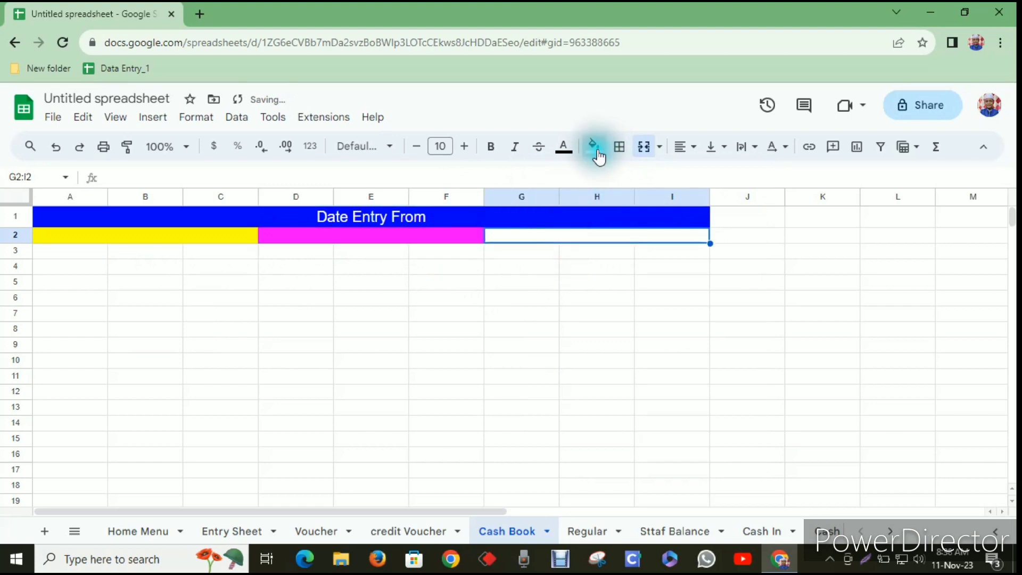
pyautogui.click(594, 145)
pyautogui.click(665, 218)
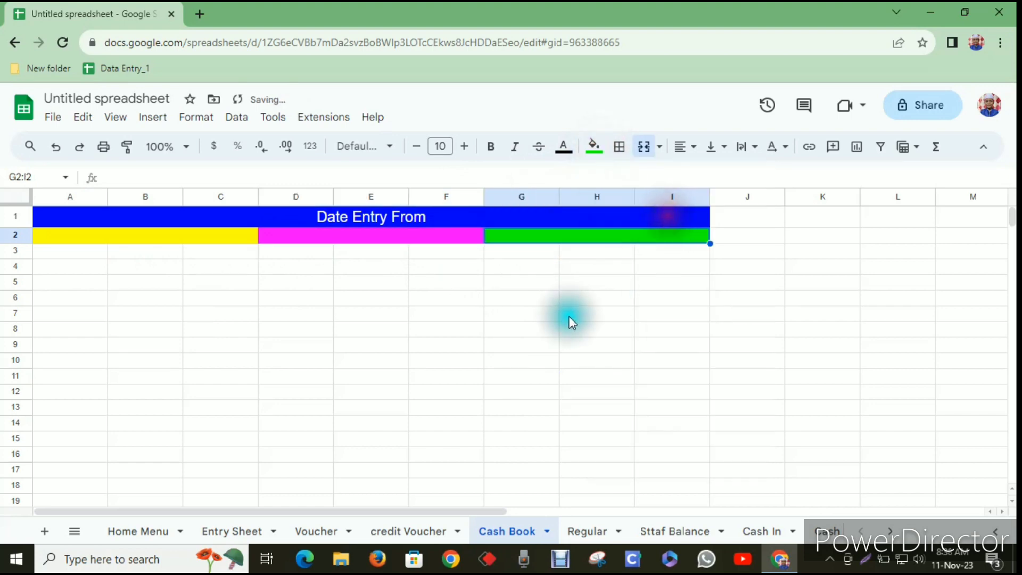
pyautogui.click(548, 313)
# Enter the heading "Credit" in the yellow merged cell A2:C2.
pyautogui.click(186, 235)
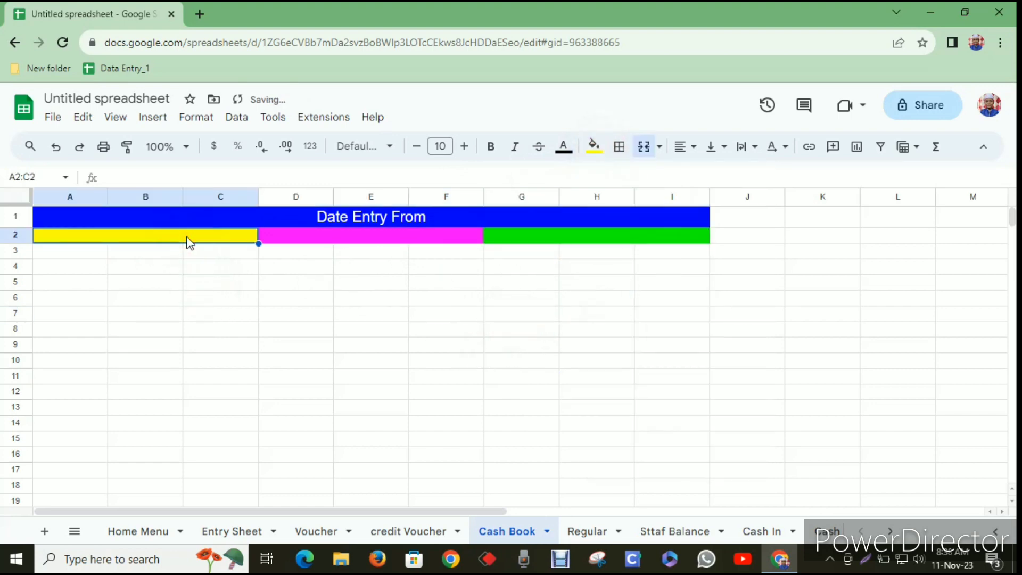
pyautogui.write('C')
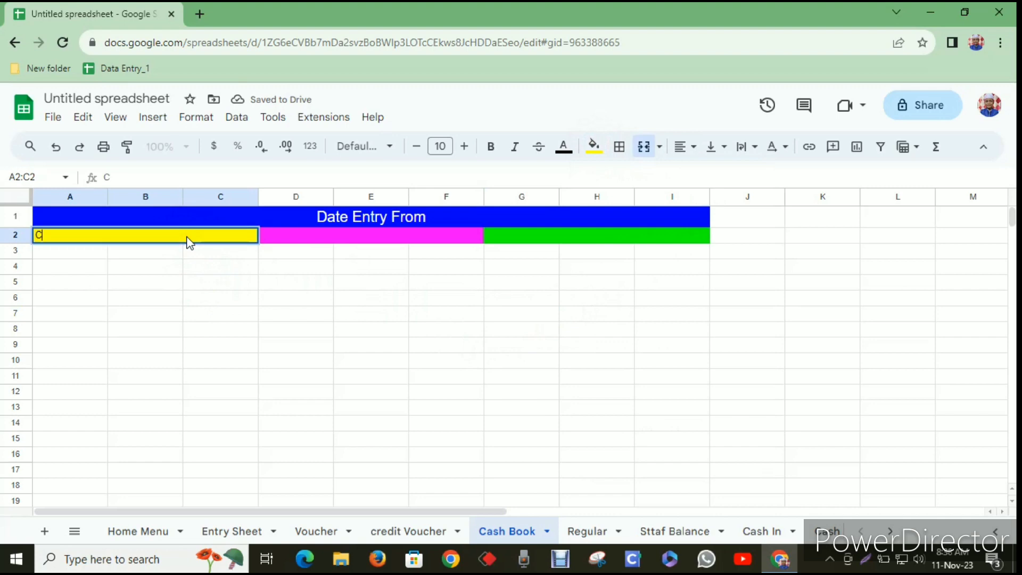
pyautogui.write('redi')
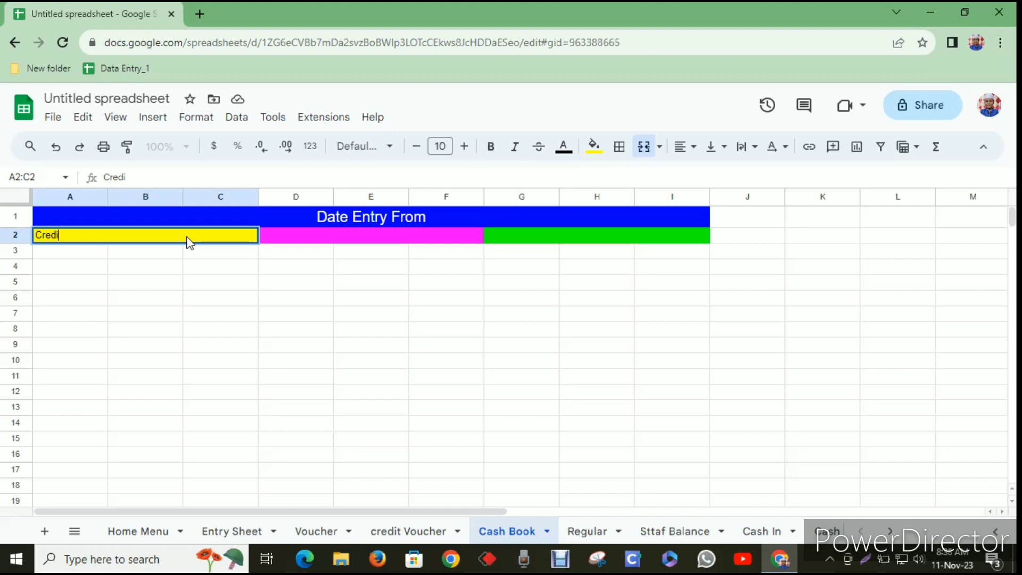
pyautogui.write('t')
pyautogui.click(206, 303)
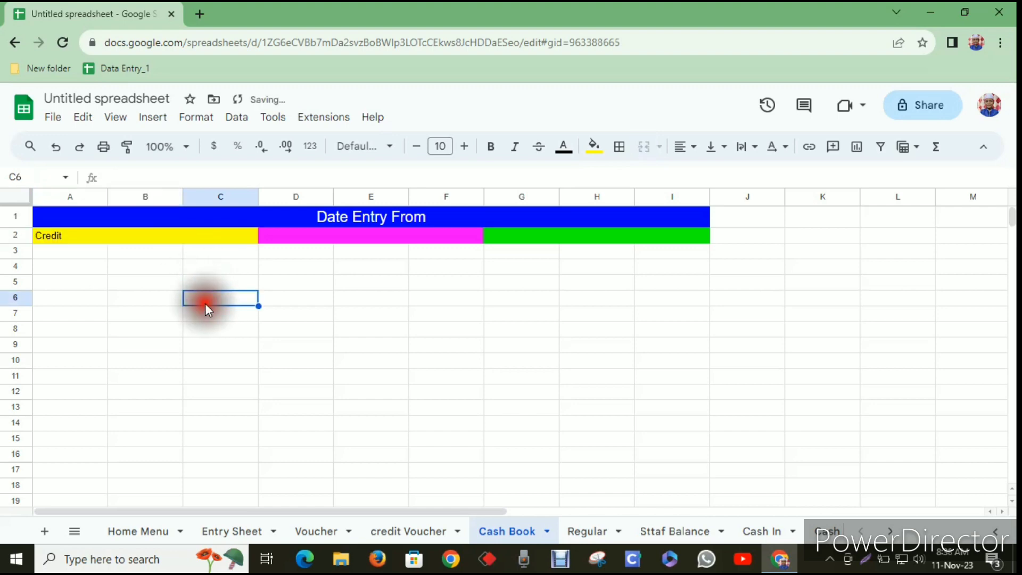
# Enter the headings "daily Cash book" in the magenta cell D2:F2 and "debit" in the green cell G2:I2.
pyautogui.click(372, 237)
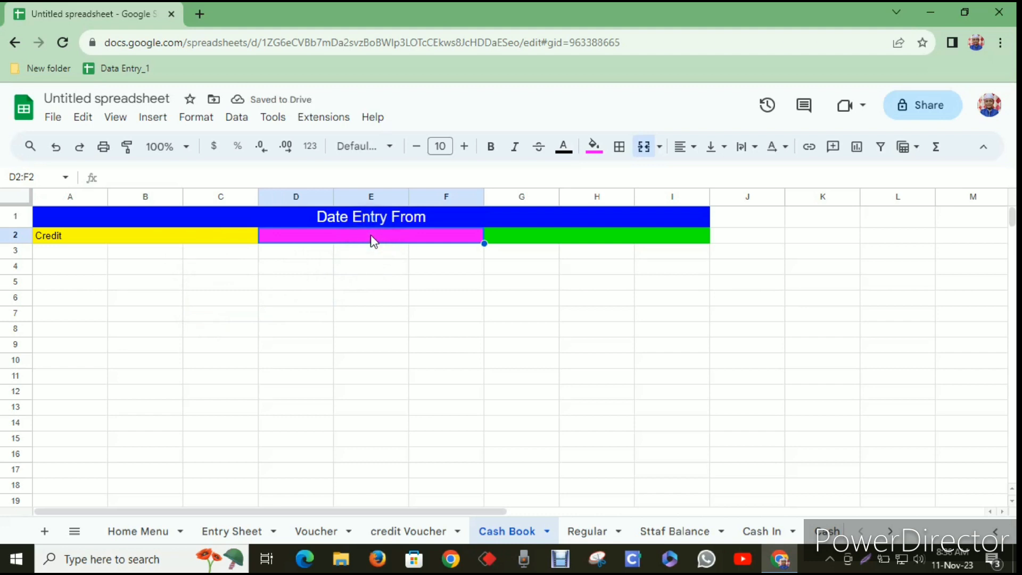
pyautogui.write('d')
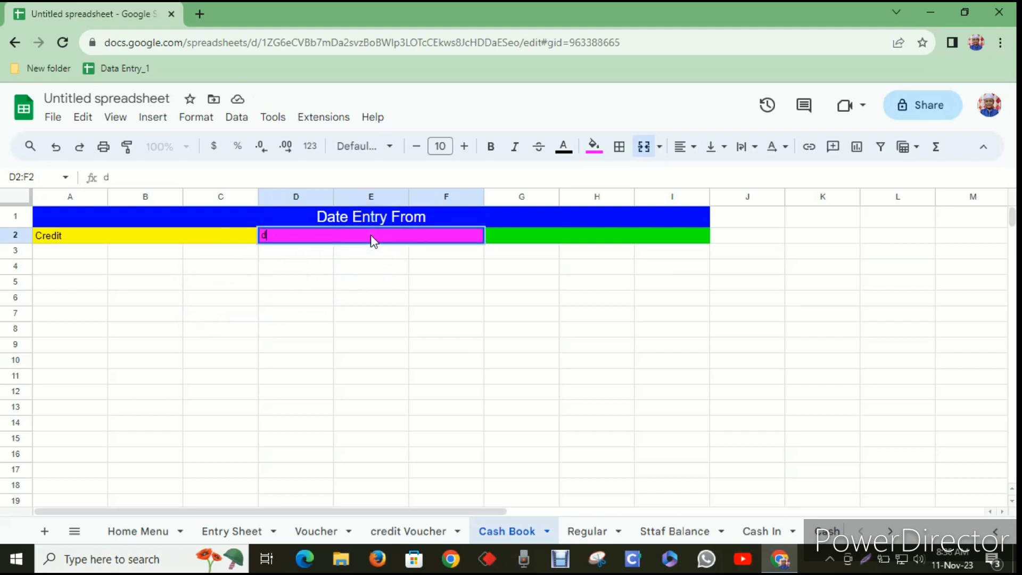
pyautogui.write('aily Cash book')
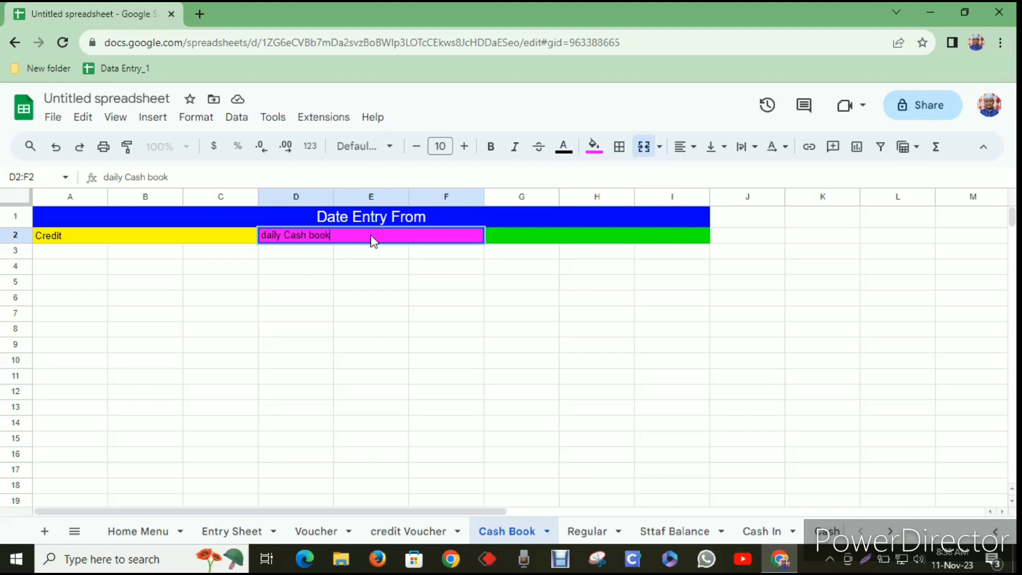
pyautogui.click(422, 293)
pyautogui.click(561, 235)
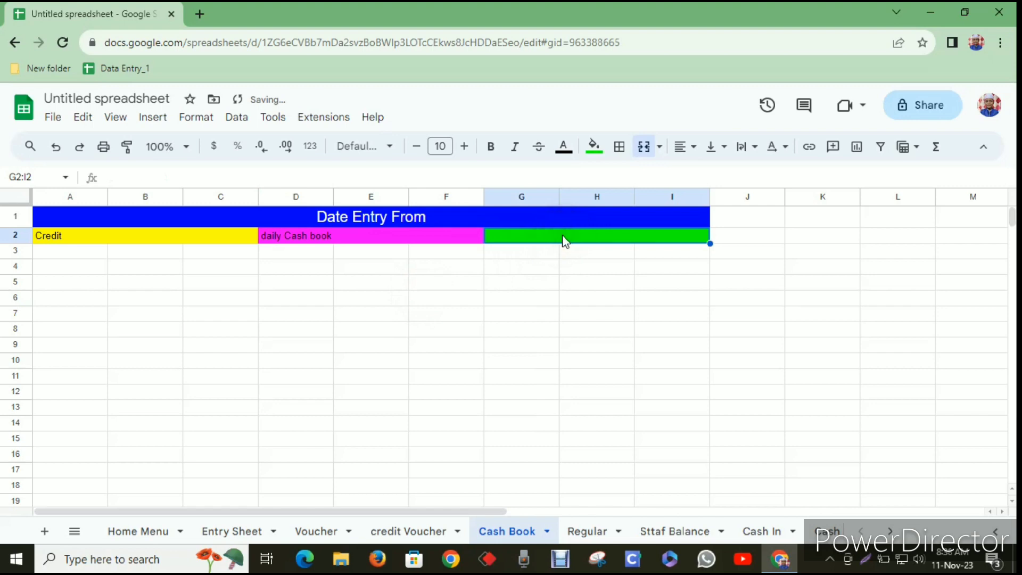
pyautogui.write('d')
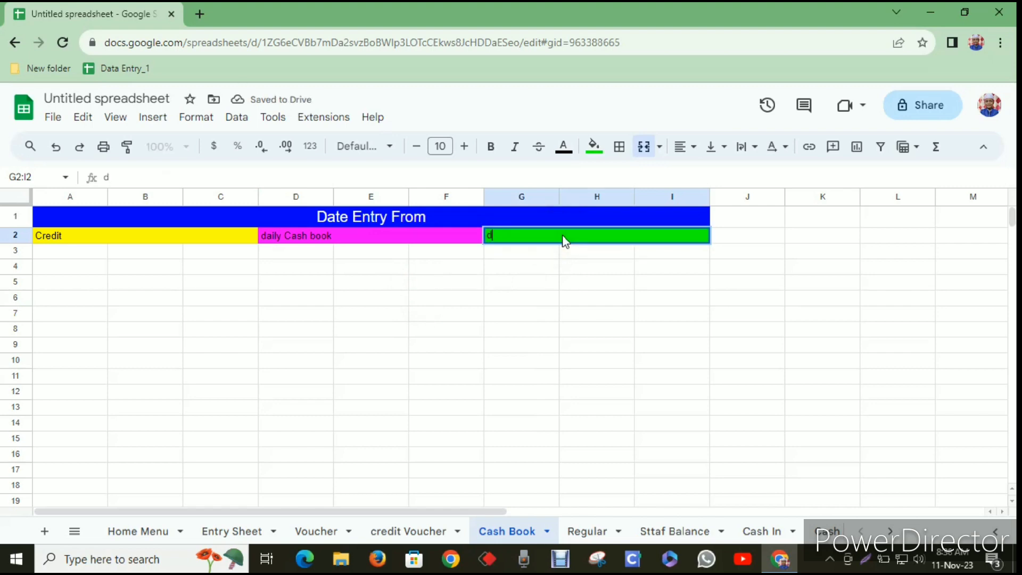
pyautogui.write('ebit')
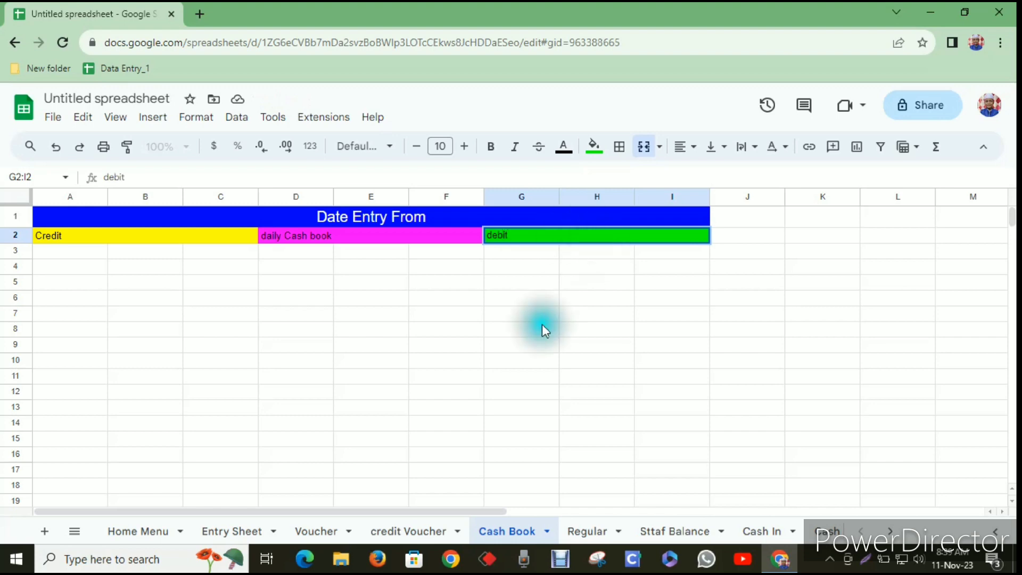
pyautogui.click(512, 346)
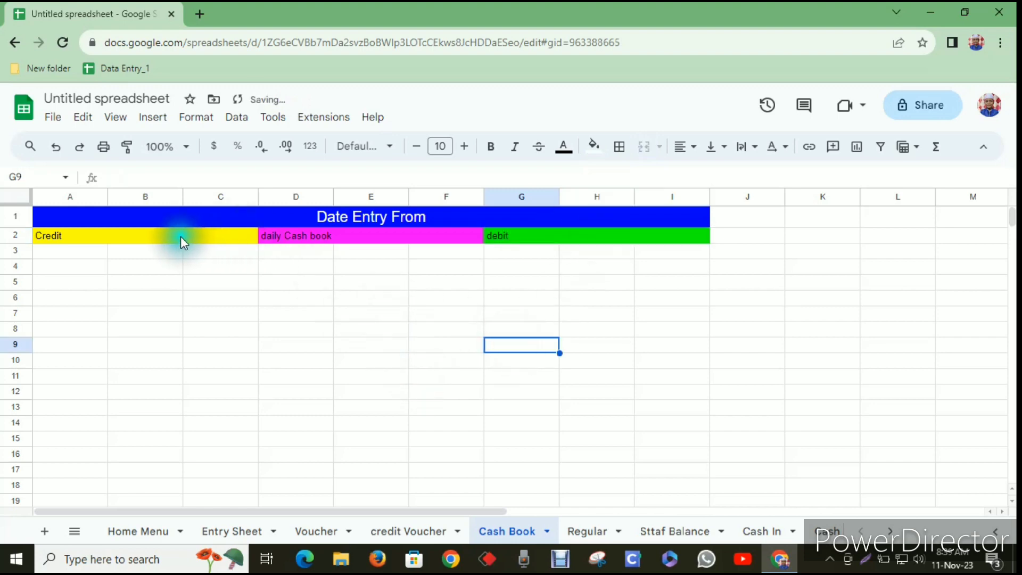
# Center the three headings in A2:I2 horizontally and align them to the middle vertically.
pyautogui.moveTo(180, 235); pyautogui.dragTo(525, 234)
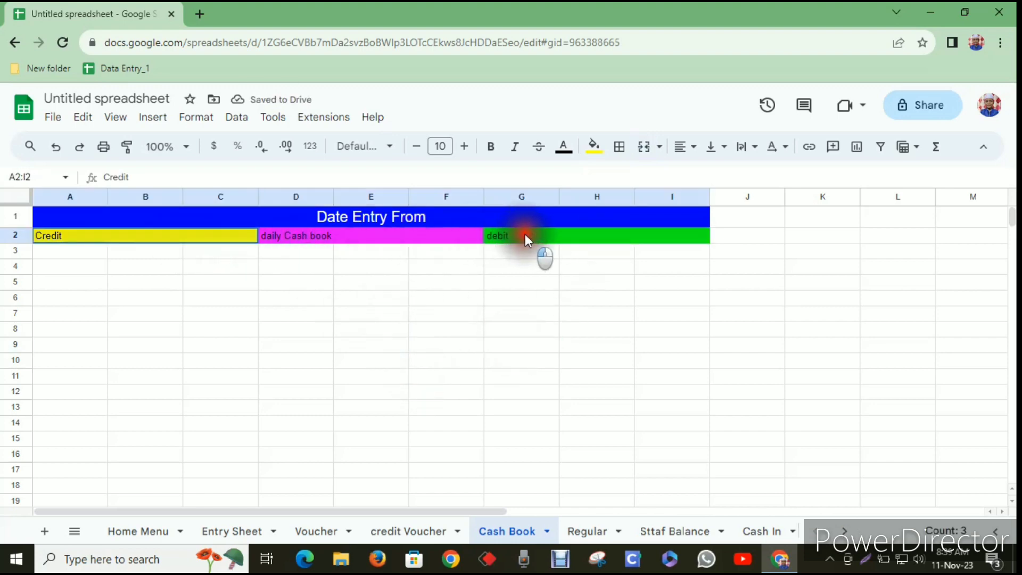
pyautogui.click(690, 152)
pyautogui.click(710, 172)
pyautogui.click(715, 150)
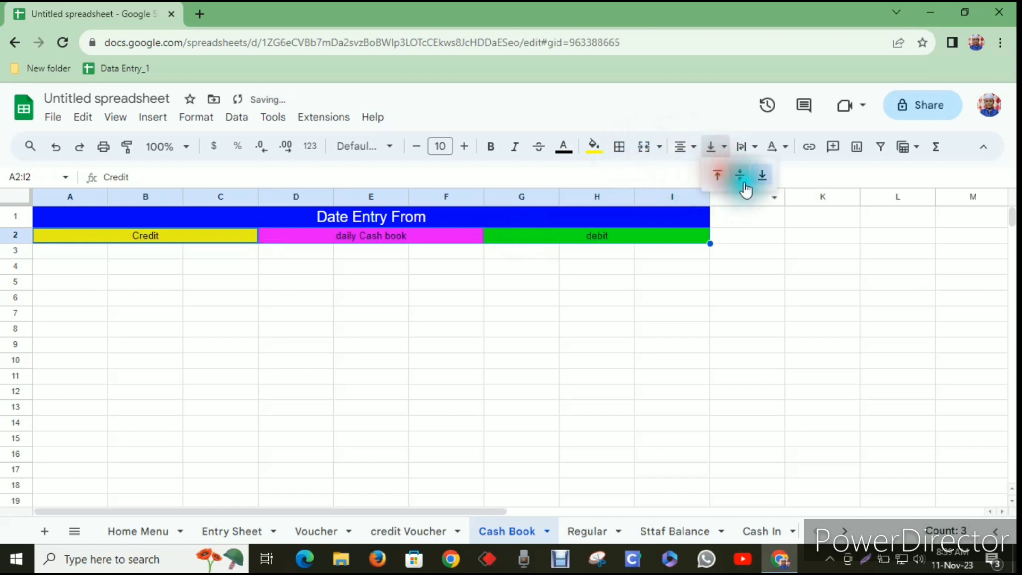
pyautogui.click(743, 182)
# Make the row 2 headings bold and increase their font size to 14.
pyautogui.click(490, 148)
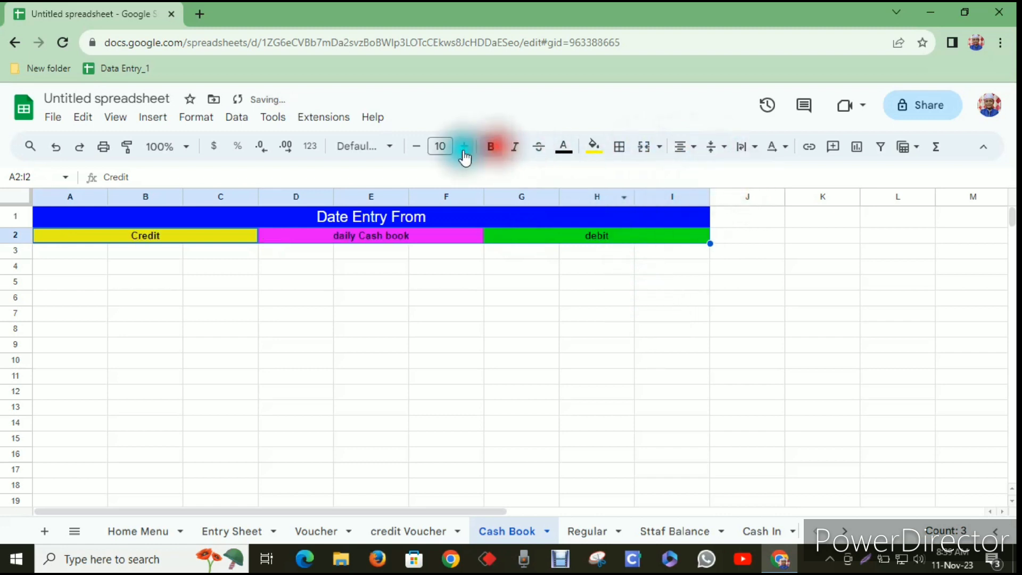
pyautogui.click(464, 147)
pyautogui.click(465, 147)
pyautogui.click(467, 147)
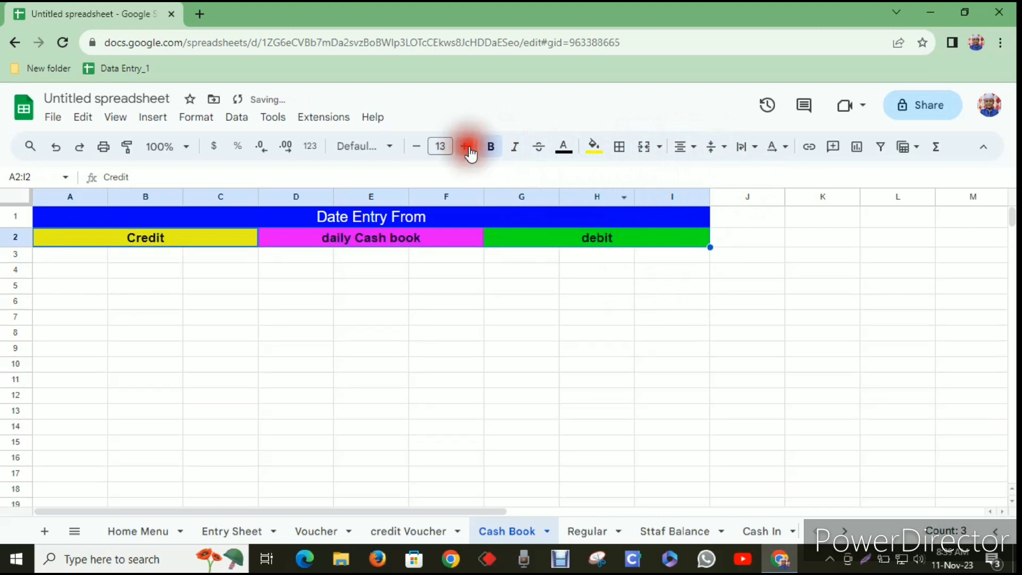
pyautogui.click(467, 147)
# Make the "Date Entry From" title in the merged A1:I1 cell bold.
pyautogui.click(468, 215)
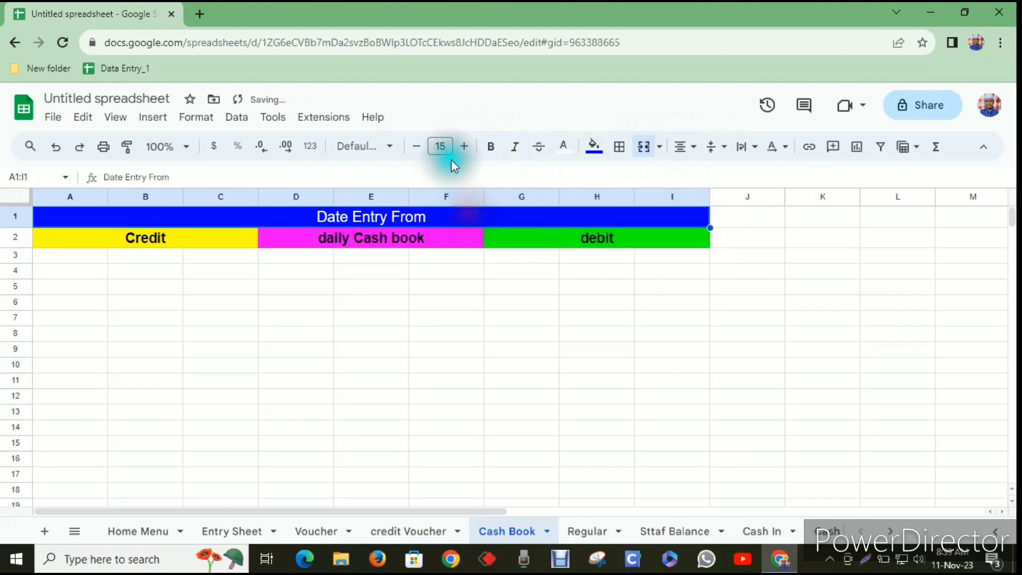
pyautogui.click(491, 149)
pyautogui.click(433, 290)
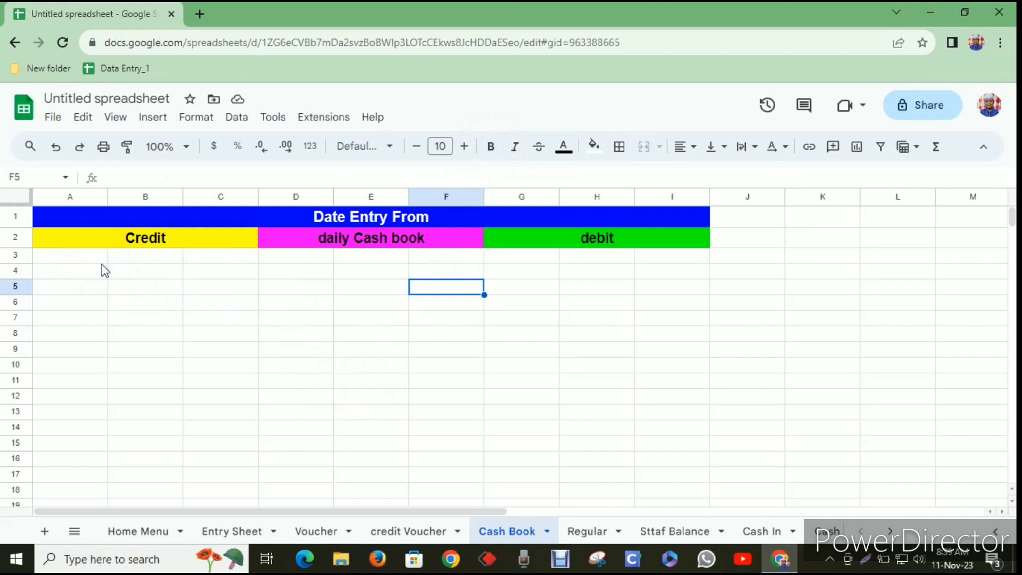
# Fill cells A3:D3 below the headings with light purple.
pyautogui.click(68, 255)
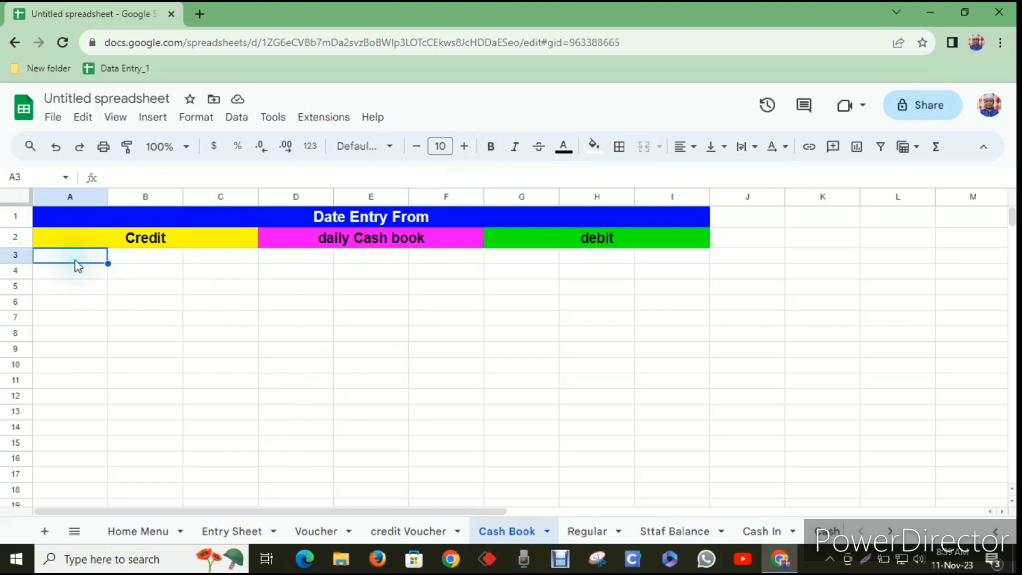
pyautogui.moveTo(77, 265); pyautogui.dragTo(244, 265)
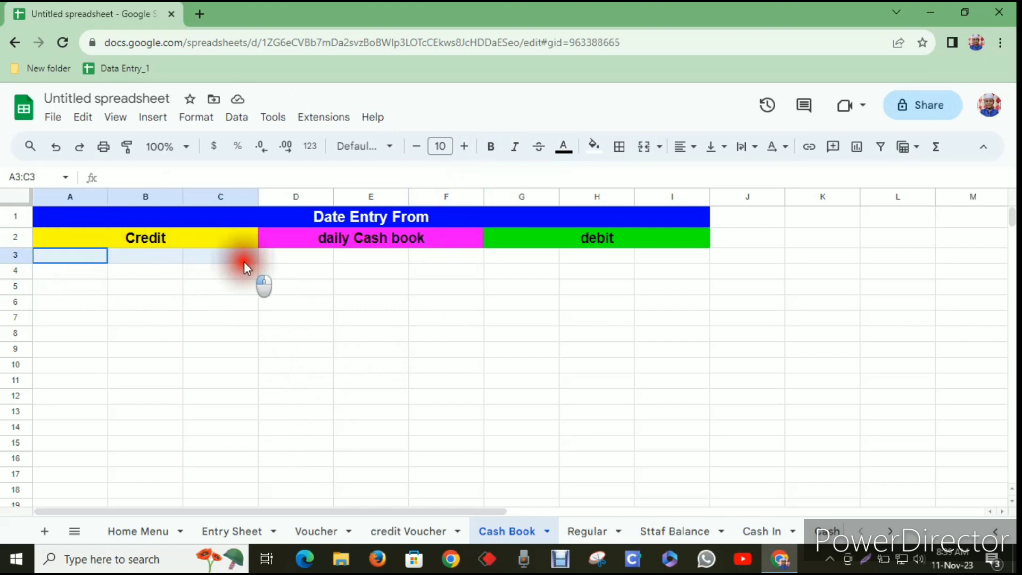
pyautogui.moveTo(244, 260); pyautogui.dragTo(291, 262)
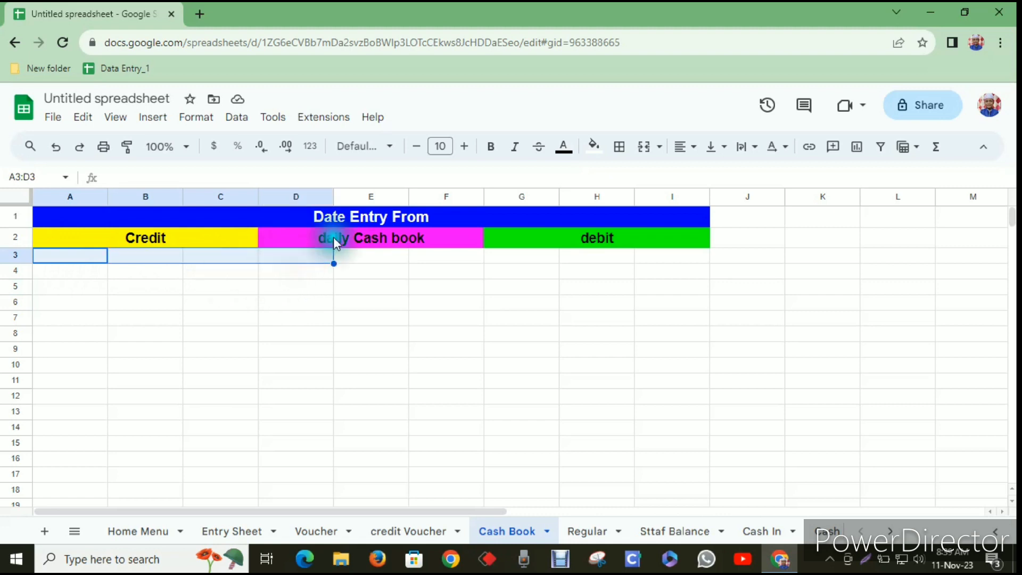
pyautogui.click(599, 152)
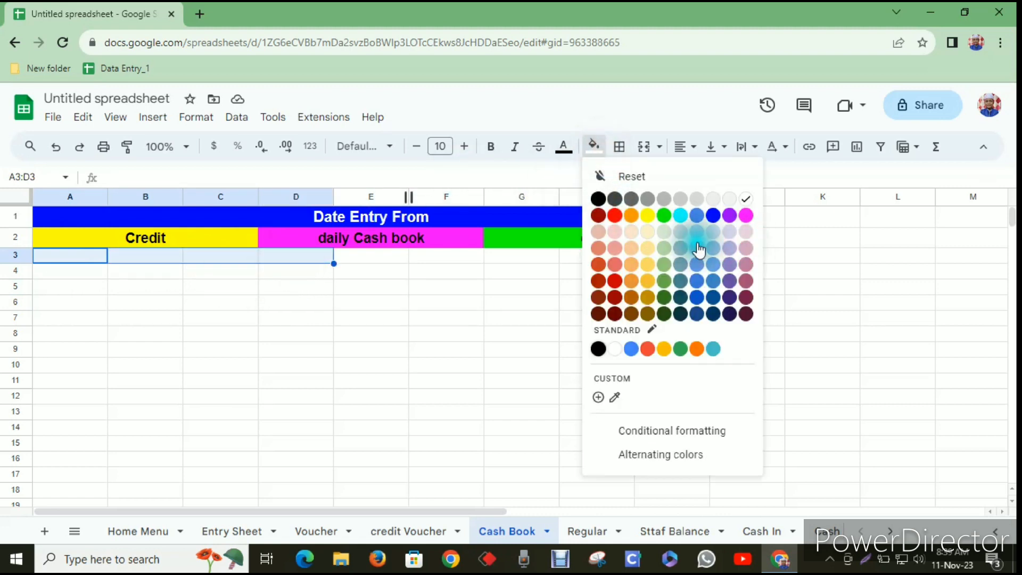
pyautogui.click(736, 232)
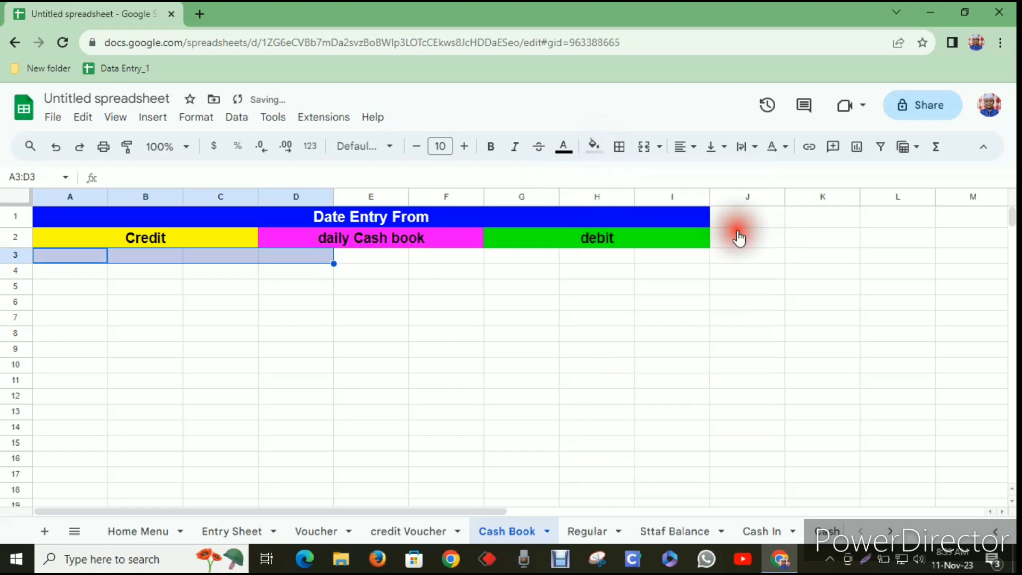
pyautogui.click(479, 317)
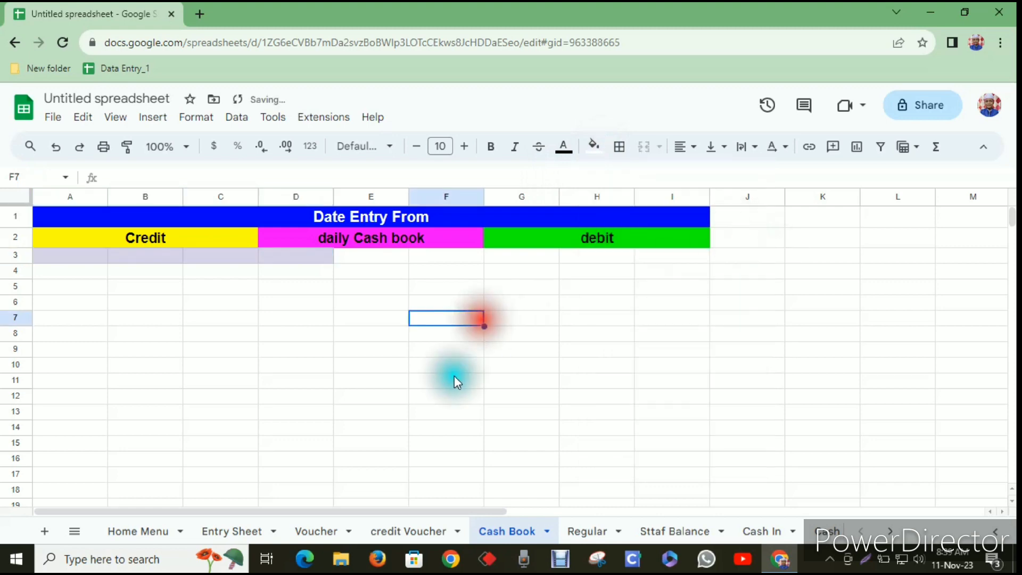
# Enter the column heading "Date" in cell A3 under the Credit heading.
pyautogui.click(79, 256)
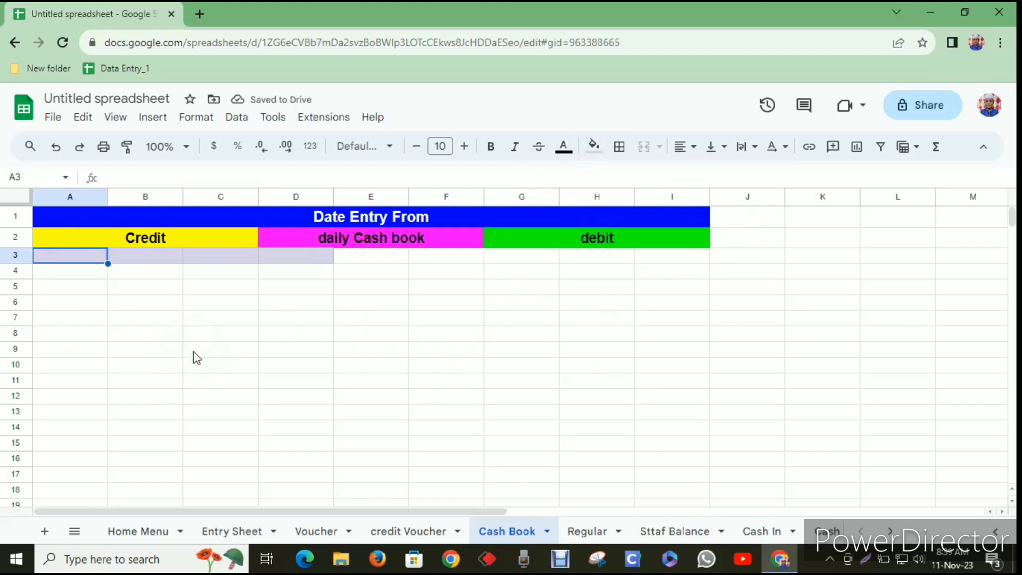
pyautogui.write('Date')
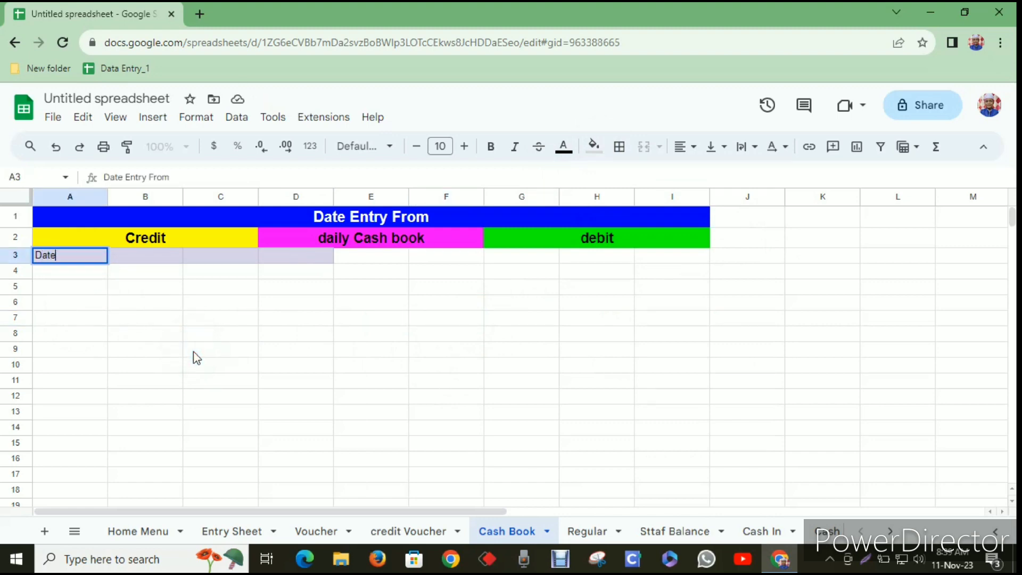
pyautogui.click(231, 442)
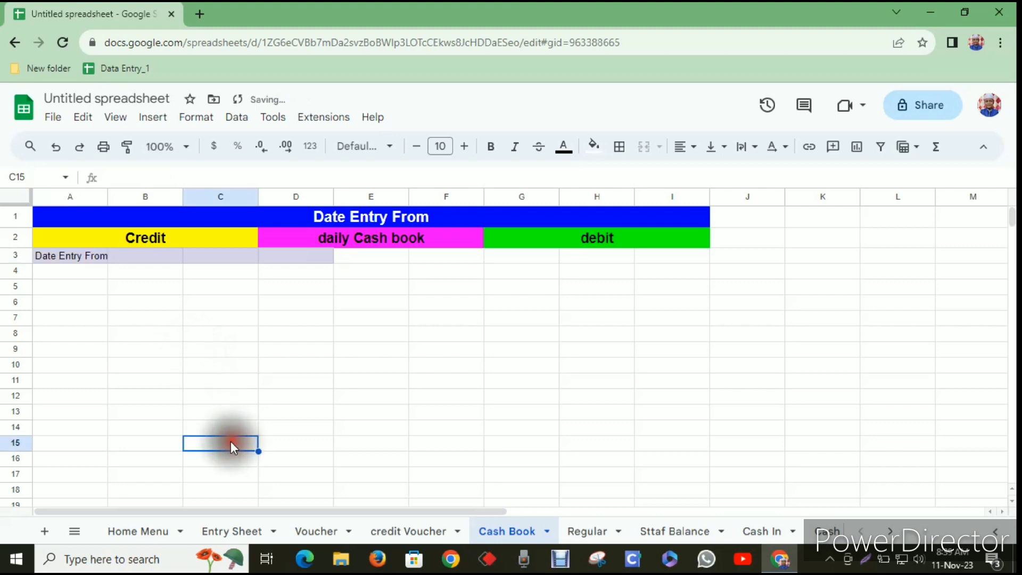
# Shorten the text in cell A3 under the Credit heading so it reads "Date".
pyautogui.click(88, 257)
pyautogui.doubleClick(88, 257)
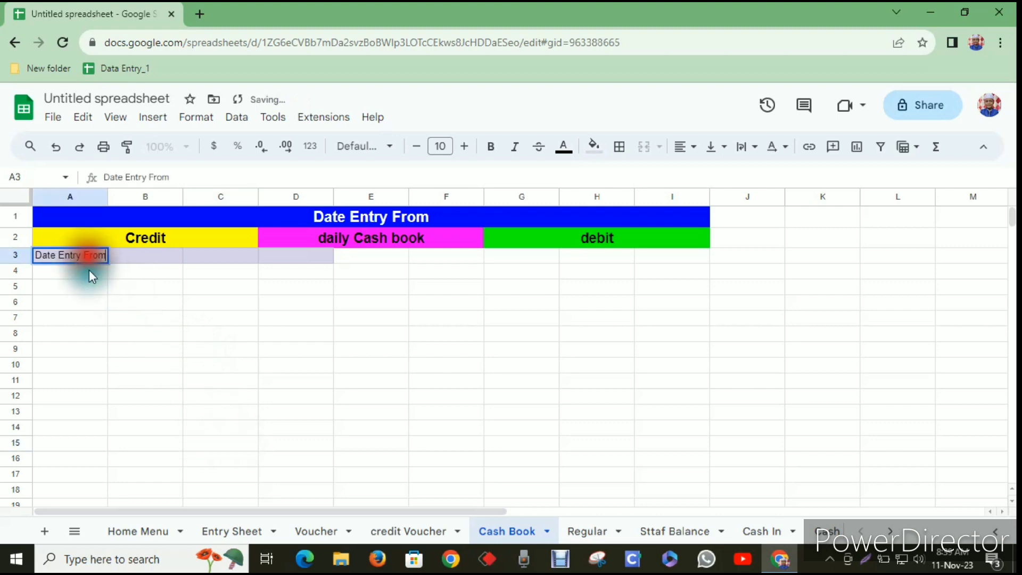
pyautogui.press('BackSpace')
pyautogui.press('BackSpace')
pyautogui.press('BackSpace')
pyautogui.press('BackSpace')
pyautogui.press('BackSpace')
pyautogui.press('BackSpace')
pyautogui.press('BackSpace')
pyautogui.press('BackSpace')
pyautogui.press('BackSpace')
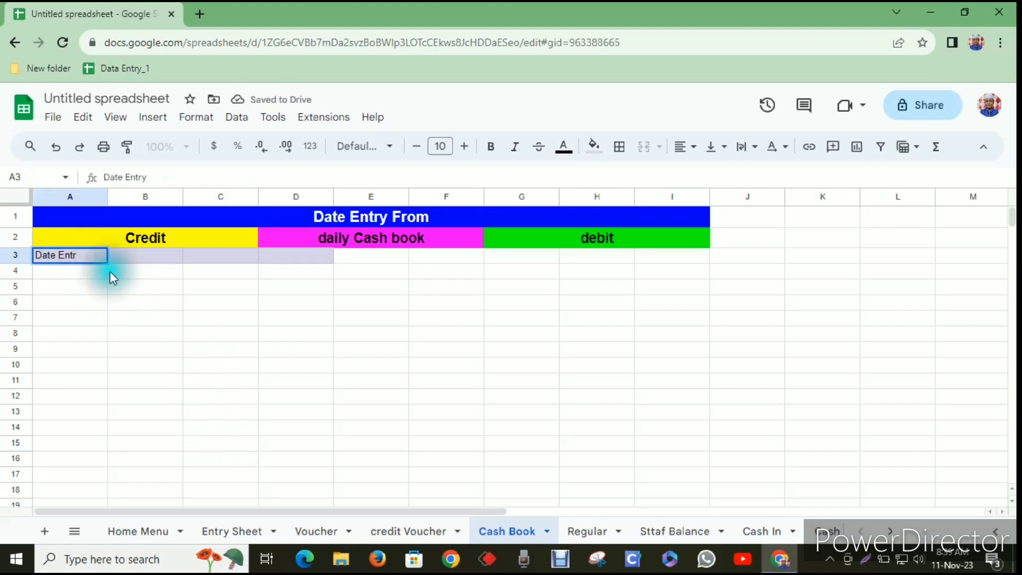
pyautogui.press('BackSpace')
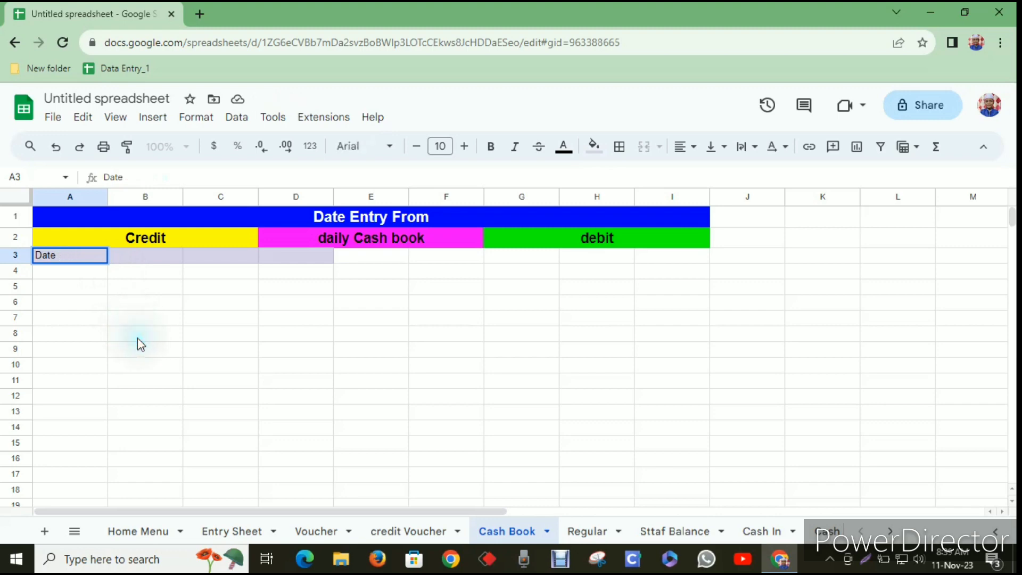
pyautogui.click(137, 338)
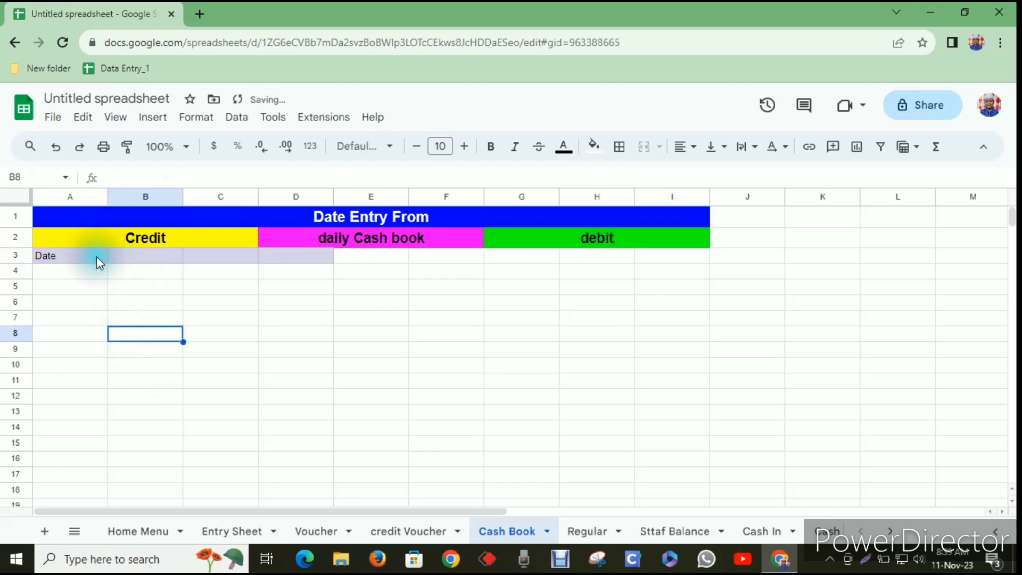
# Correct the title in the merged A1:I1 cell to "Data Entry From".
pyautogui.click(333, 217)
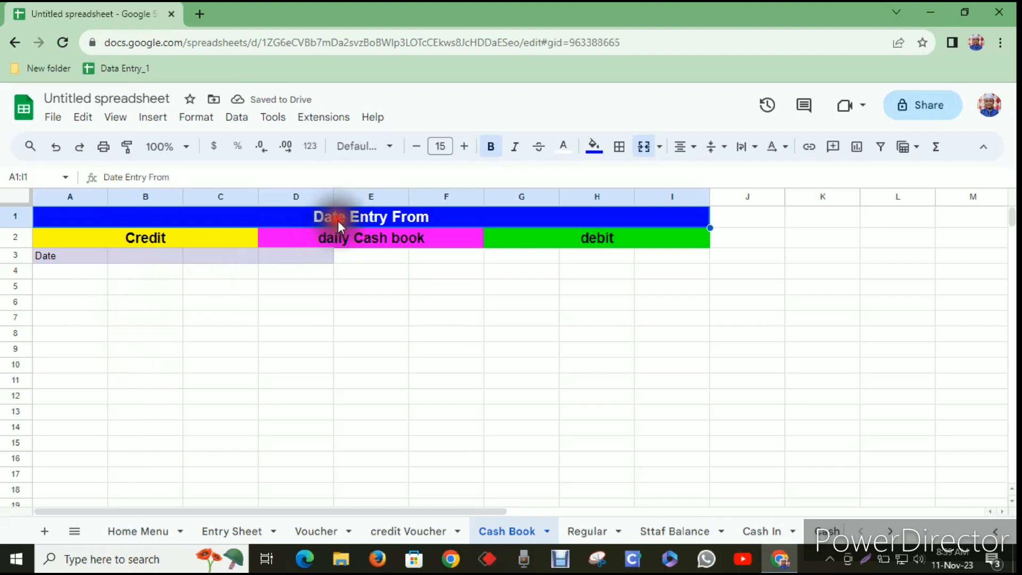
pyautogui.doubleClick(337, 220)
pyautogui.click(347, 216)
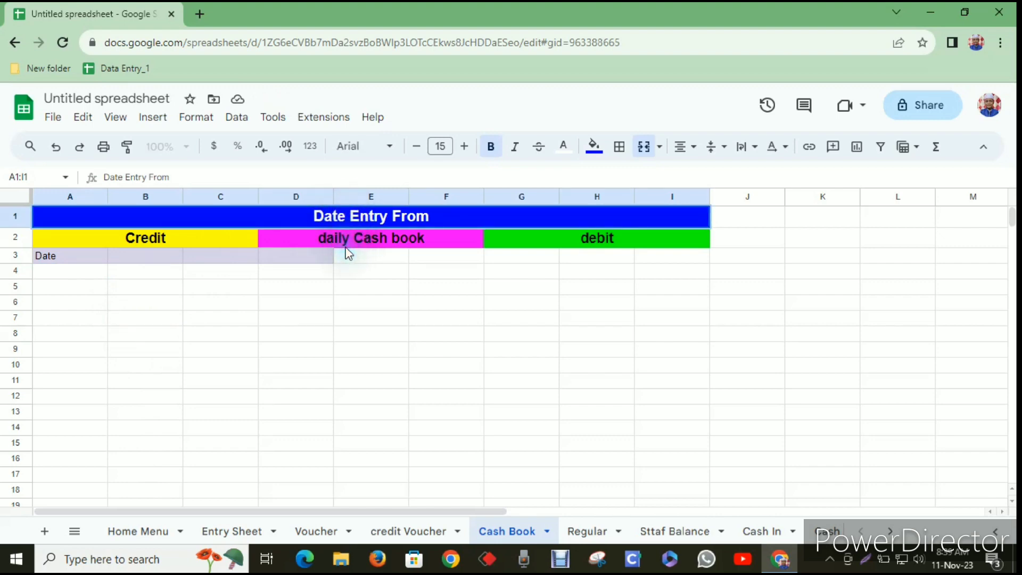
pyautogui.press('BackSpace')
pyautogui.write('a')
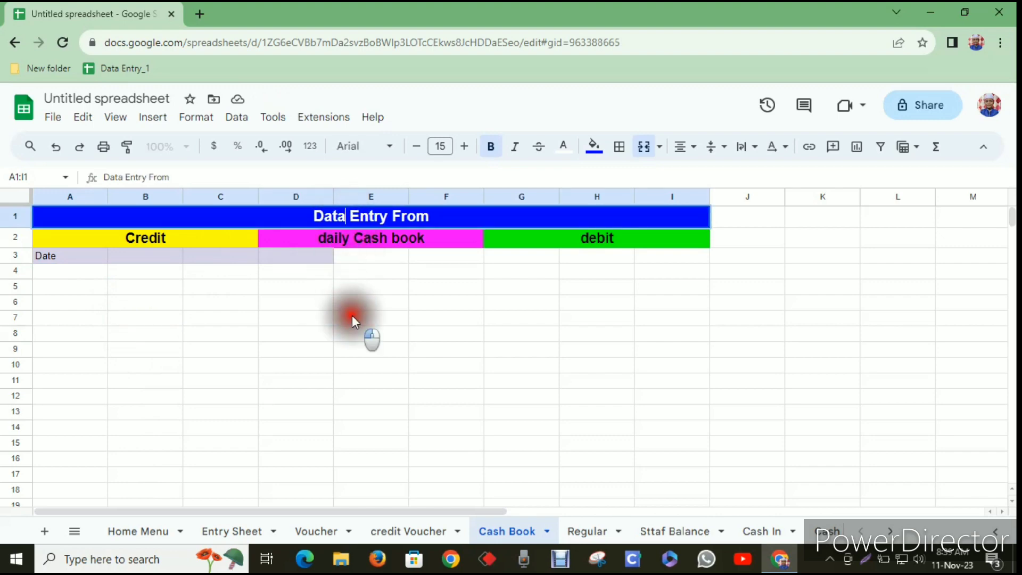
pyautogui.click(353, 317)
pyautogui.click(277, 350)
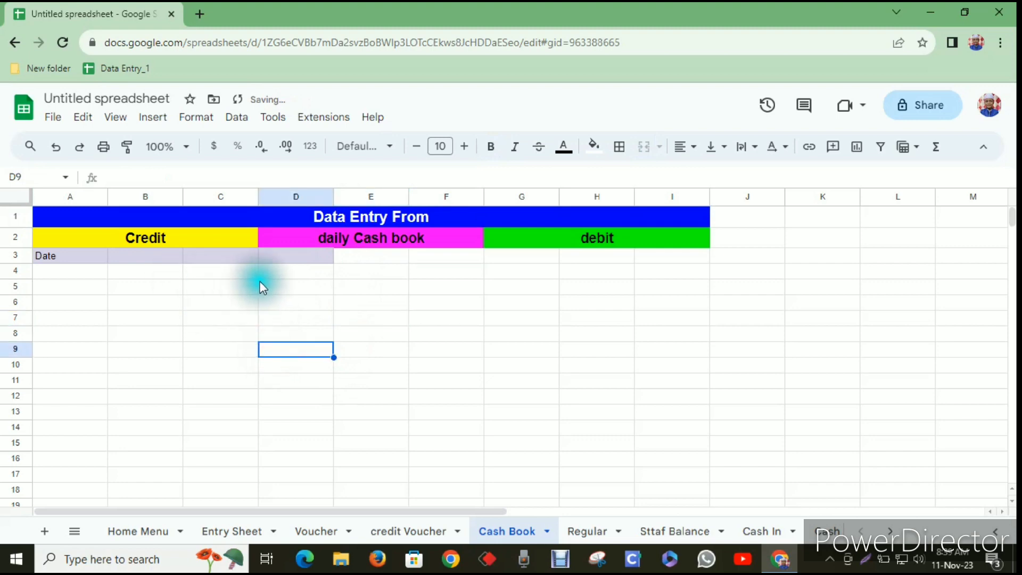
# On the credit Voucher sheet, correct both yellow table titles in row 3 to "Data Entry From".
pyautogui.click(408, 530)
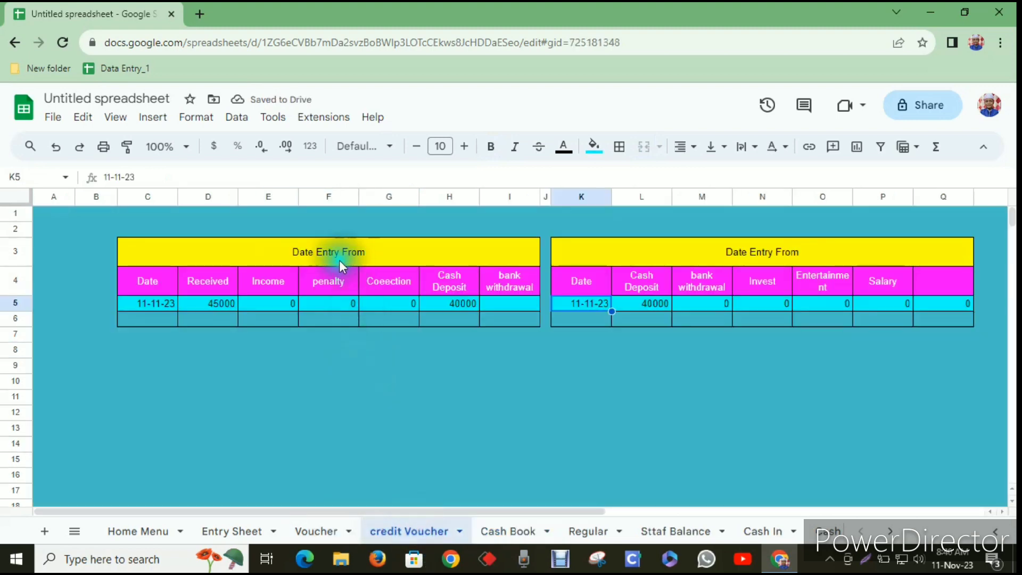
pyautogui.click(322, 258)
pyautogui.doubleClick(318, 252)
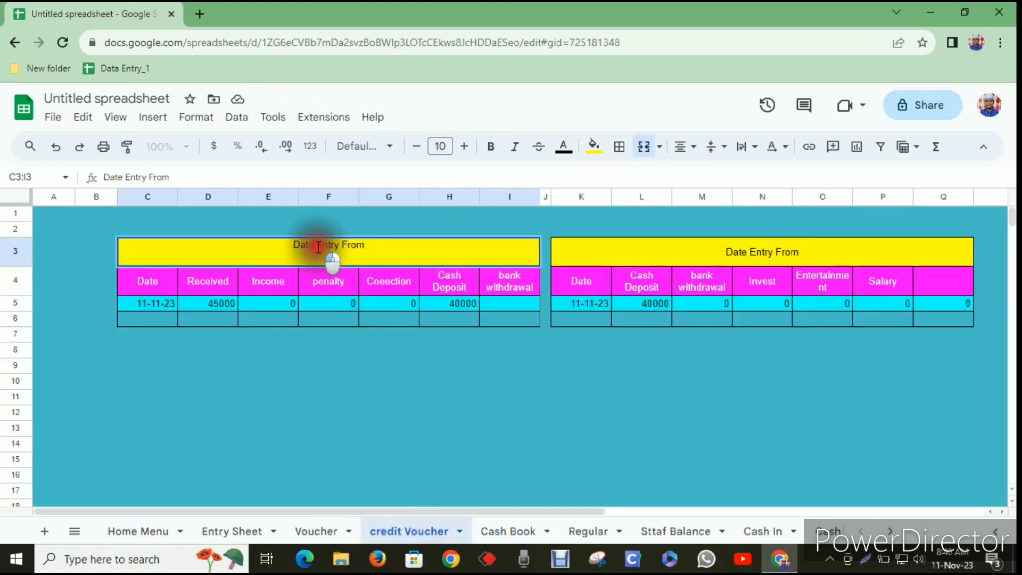
pyautogui.press('BackSpace')
pyautogui.write('a')
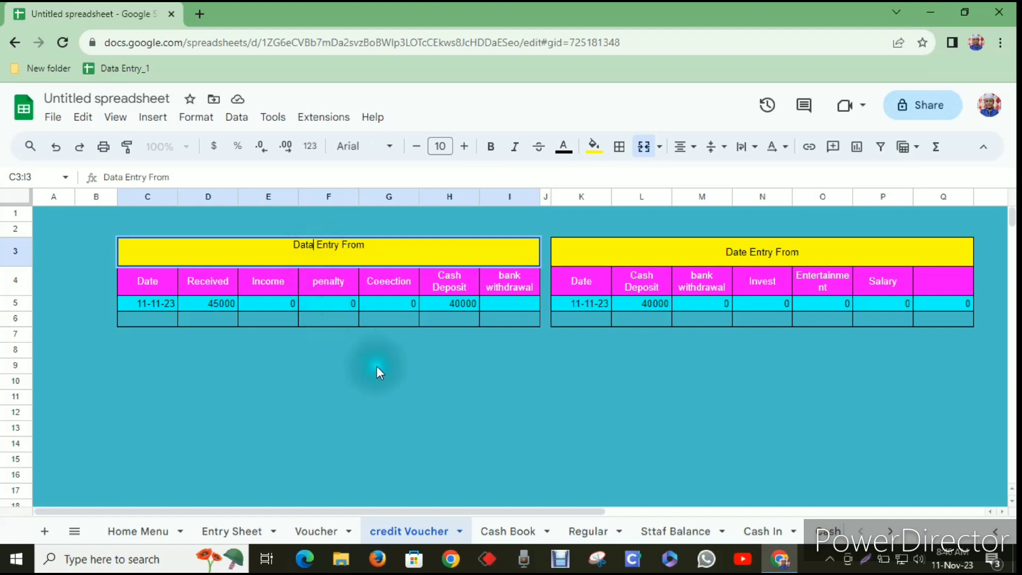
pyautogui.doubleClick(745, 251)
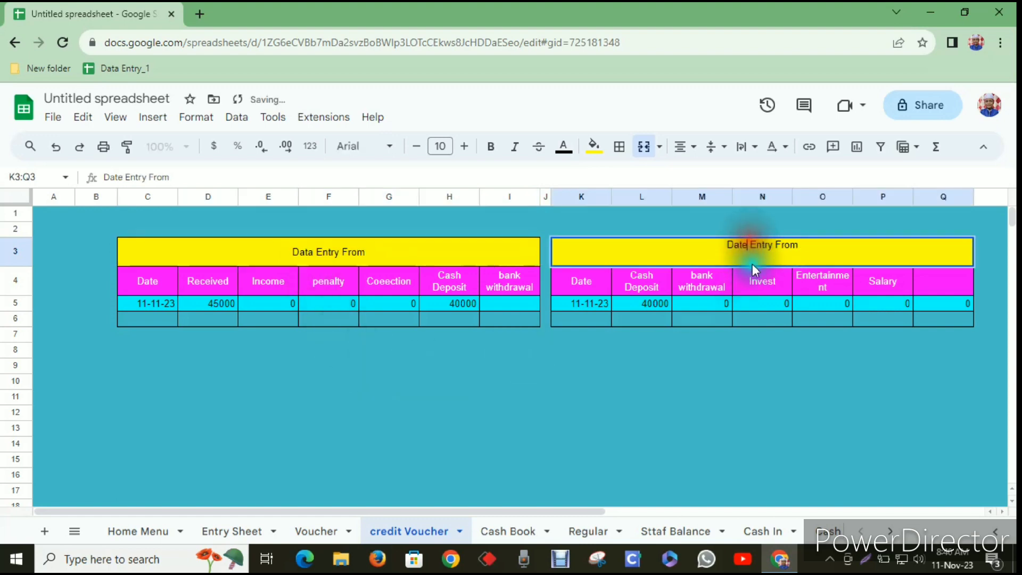
pyautogui.press('BackSpace')
pyautogui.write('a')
pyautogui.click(708, 381)
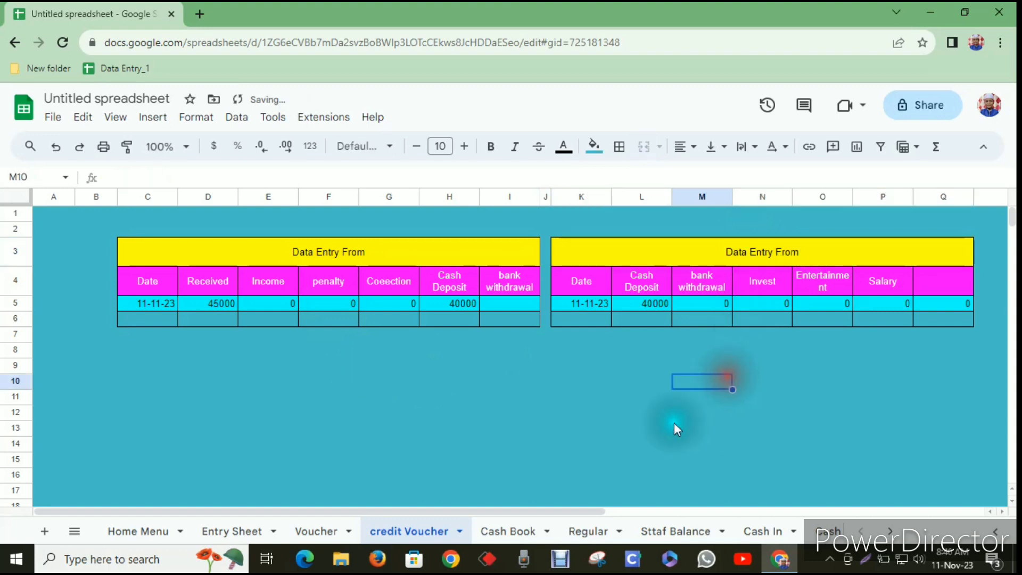
# Return to the Cash Book sheet and enter the column heading "Parriculars" in cell B3.
pyautogui.click(512, 531)
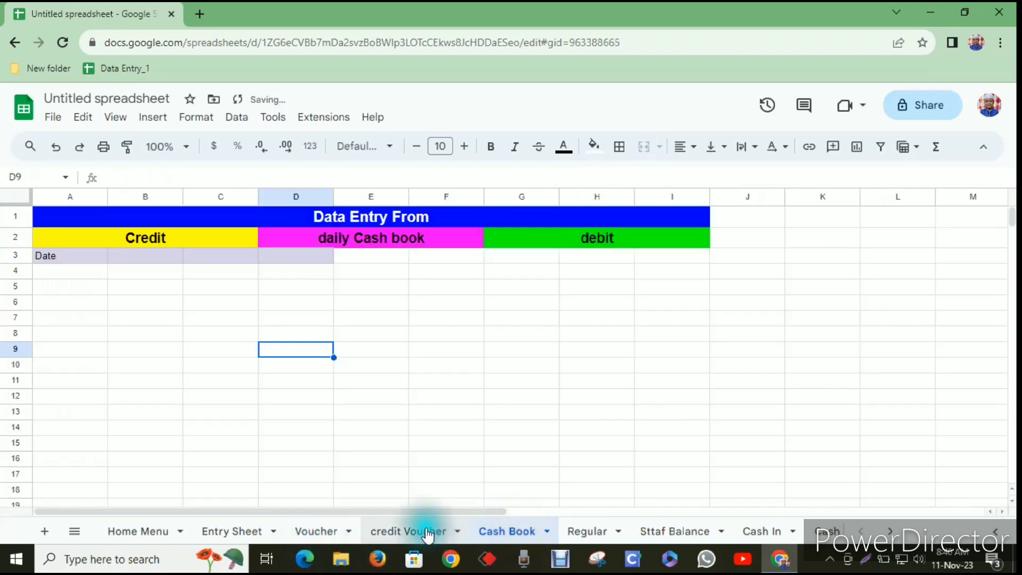
pyautogui.click(391, 427)
pyautogui.click(98, 257)
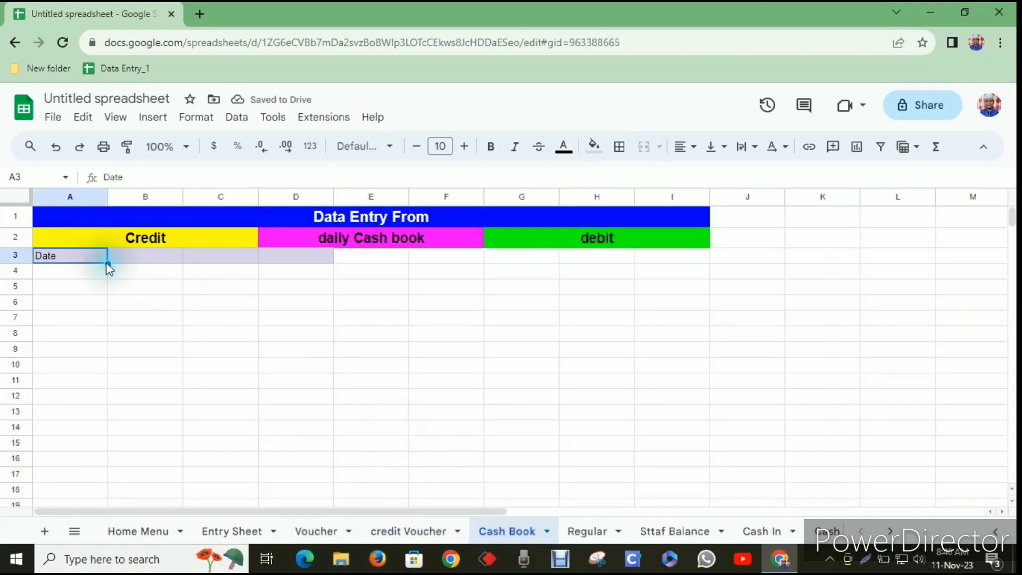
pyautogui.click(154, 257)
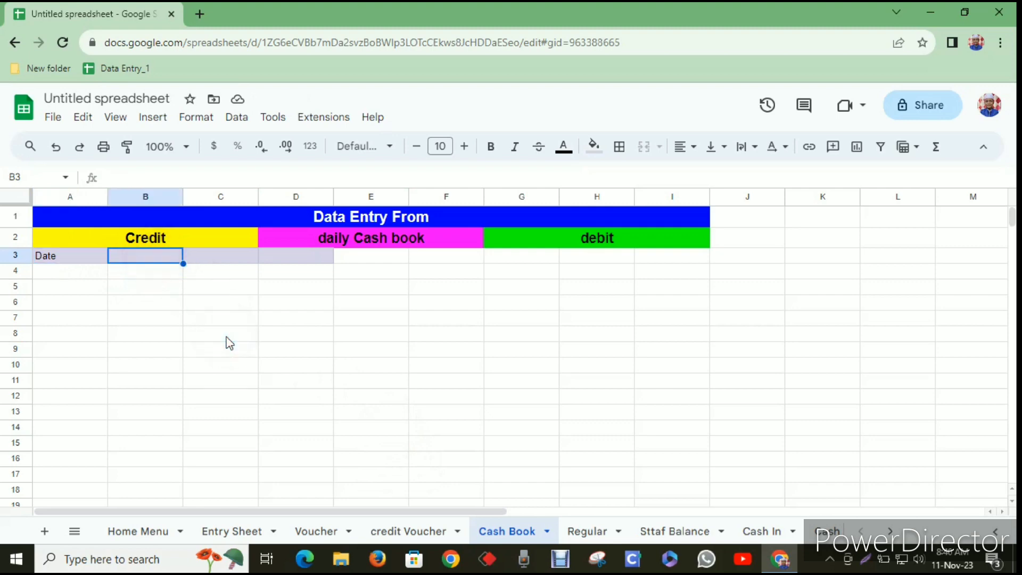
pyautogui.write('P')
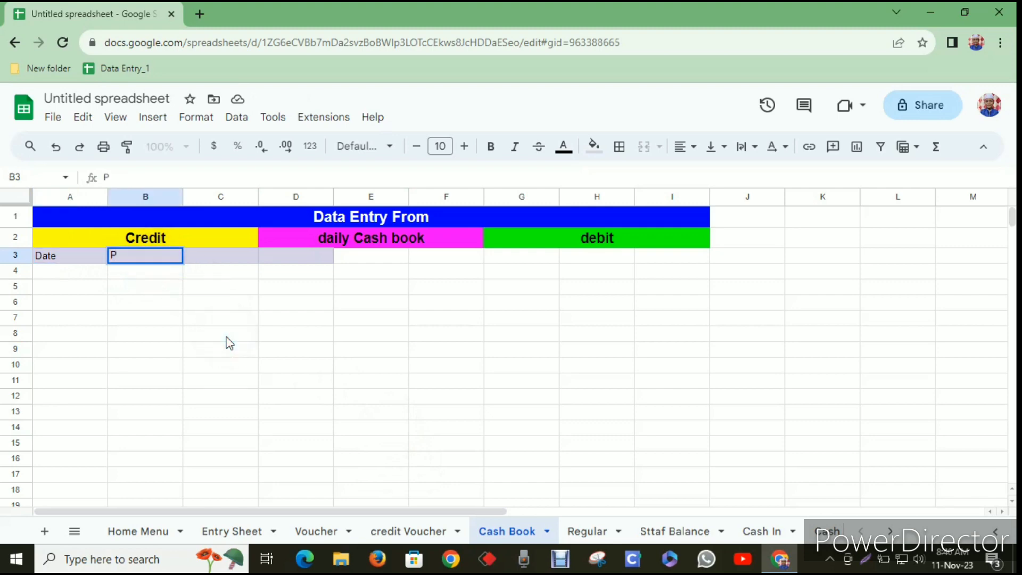
pyautogui.write('arriculars')
pyautogui.click(225, 364)
# Enter the column headings "cash" in cell C3 and "Bank" in cell D3.
pyautogui.click(242, 256)
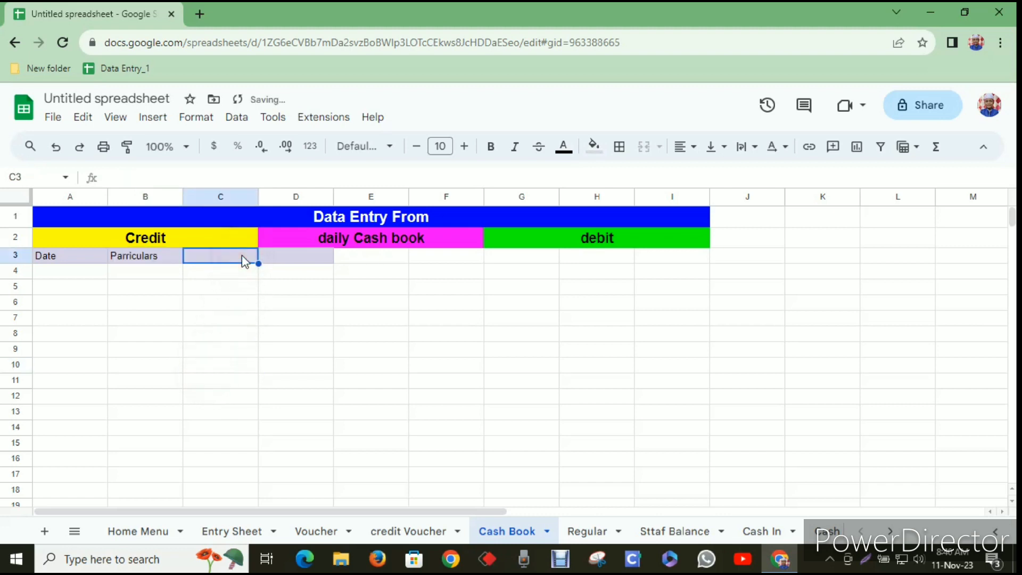
pyautogui.write('cas')
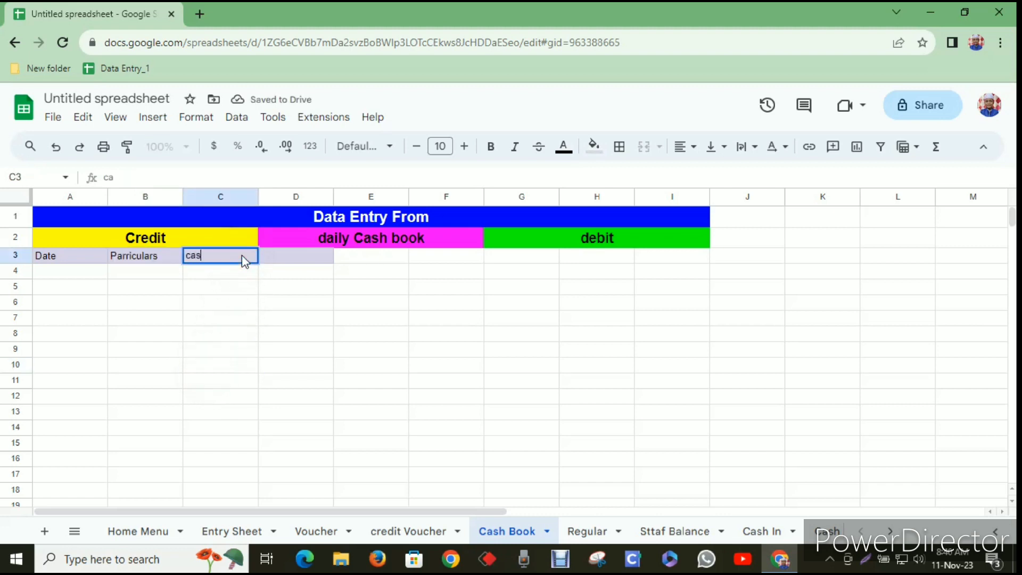
pyautogui.write('h')
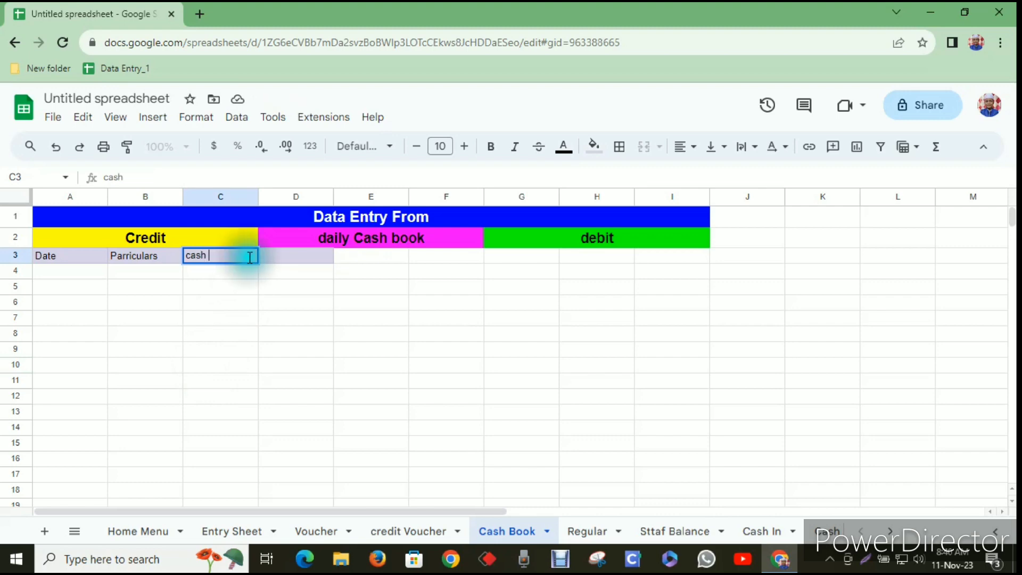
pyautogui.click(297, 257)
pyautogui.write('Ba')
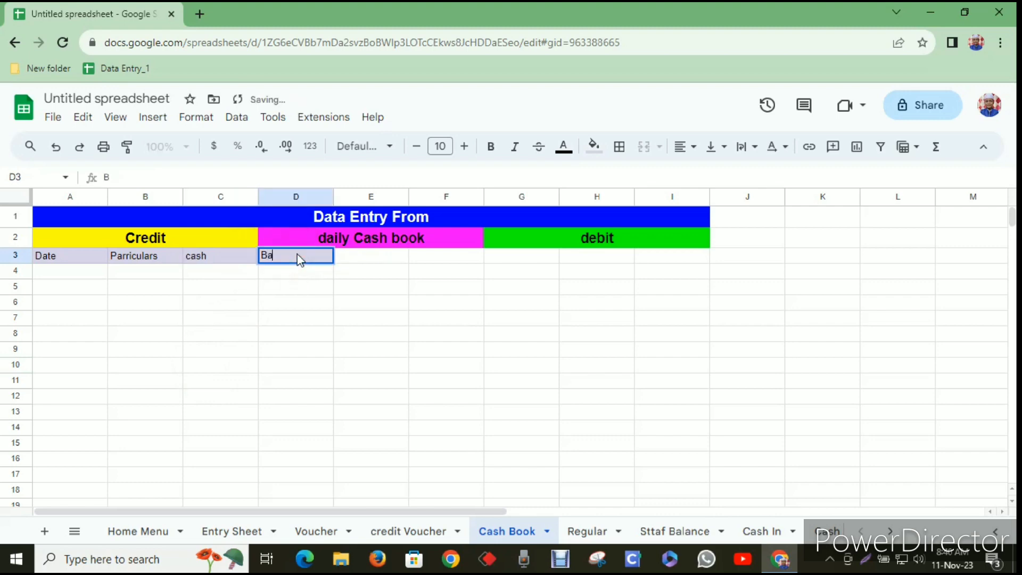
pyautogui.write('nk')
pyautogui.click(329, 356)
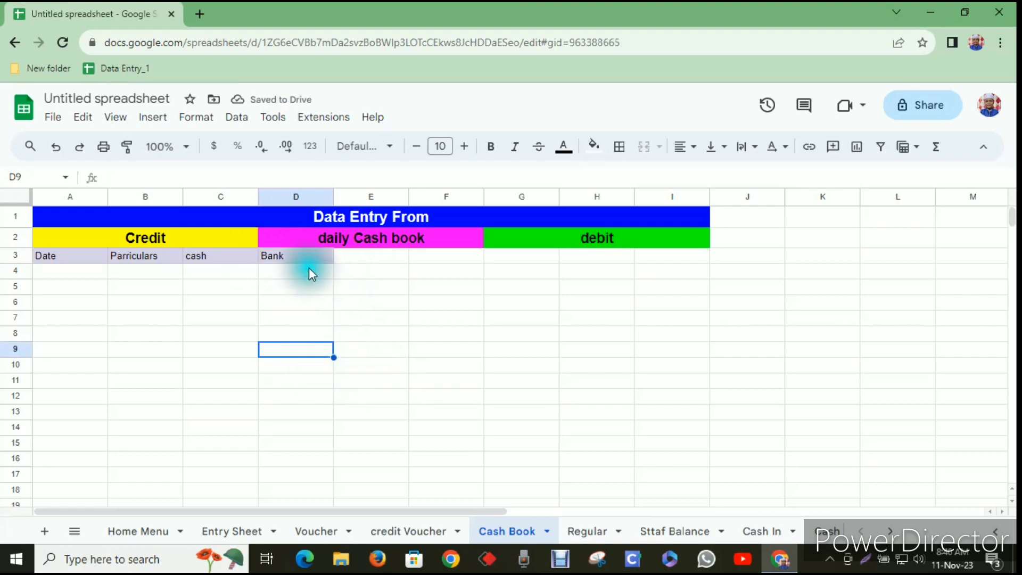
# Copy the four column headings in A3:D3 and paste them into E3:H3.
pyautogui.moveTo(78, 260); pyautogui.dragTo(285, 258)
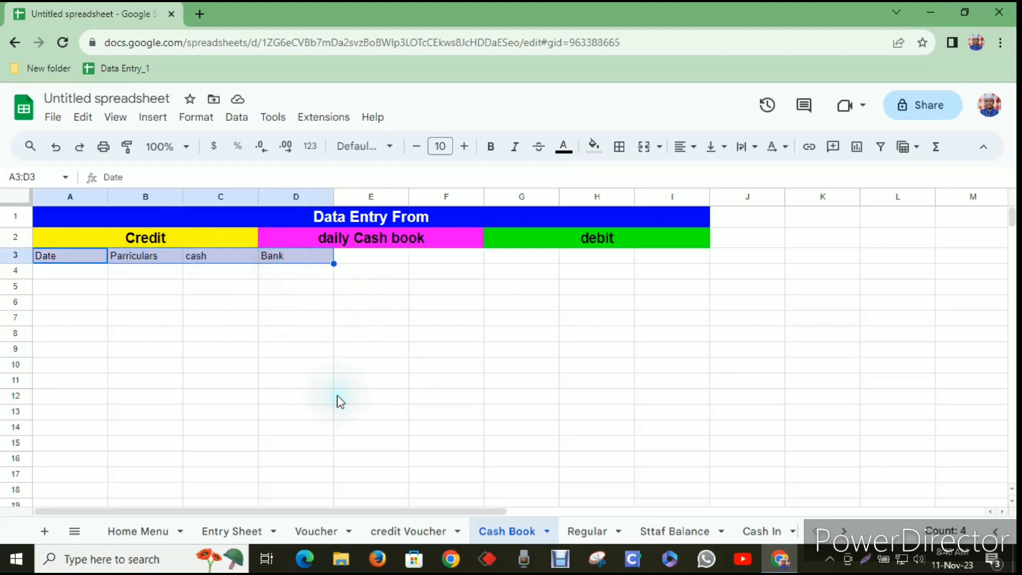
pyautogui.hotkey('ctrl', 'c')
pyautogui.click(402, 260)
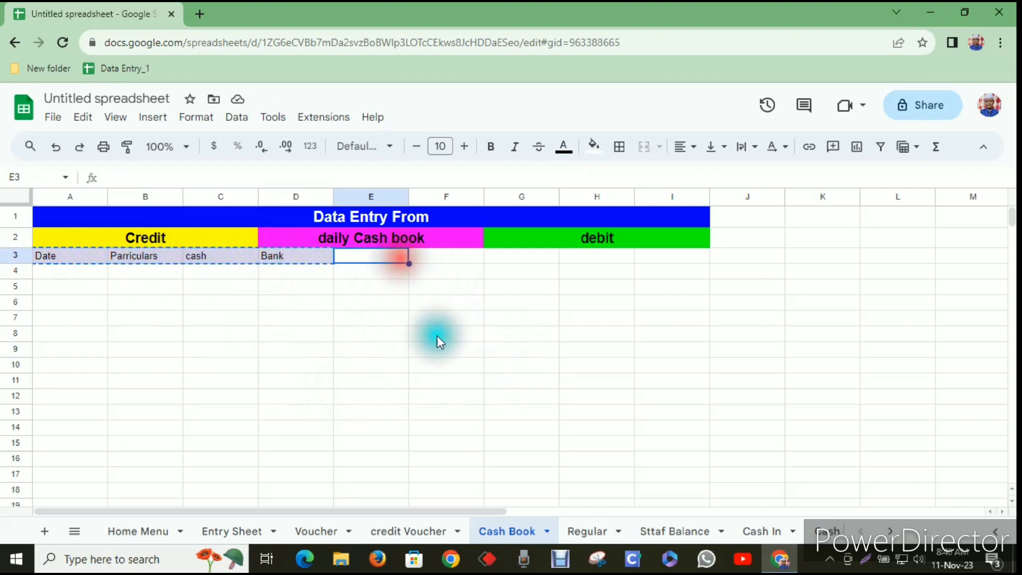
pyautogui.hotkey('ctrl', 'v')
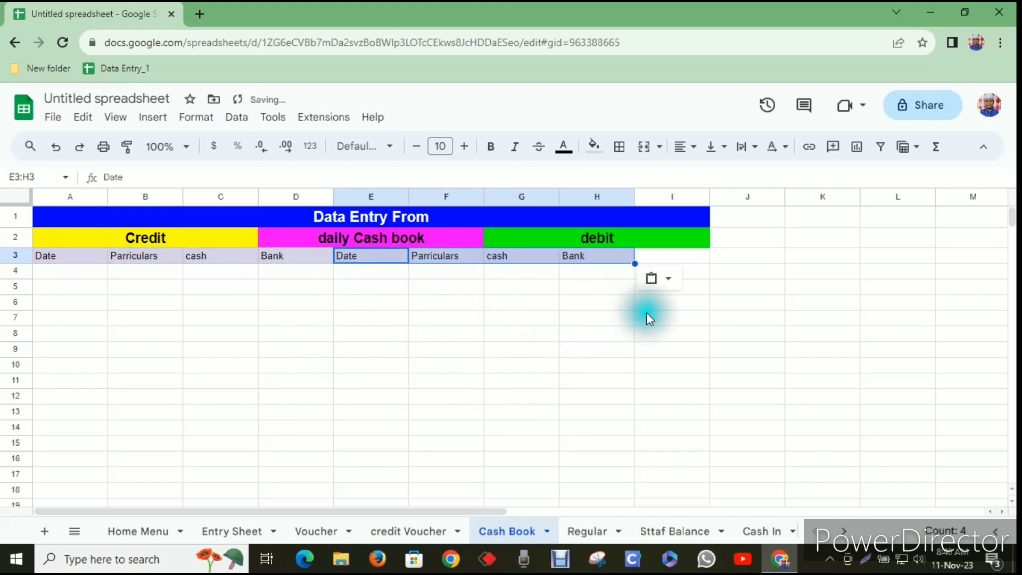
# Enter the column heading "check No" in cell I3, removing the duplicated "No" at its end.
pyautogui.click(687, 259)
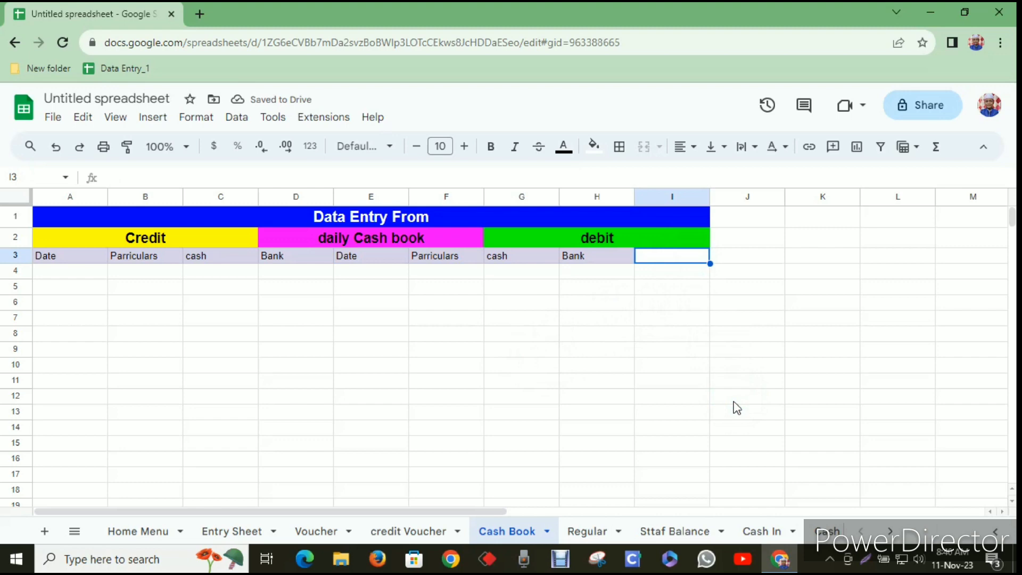
pyautogui.write('ch')
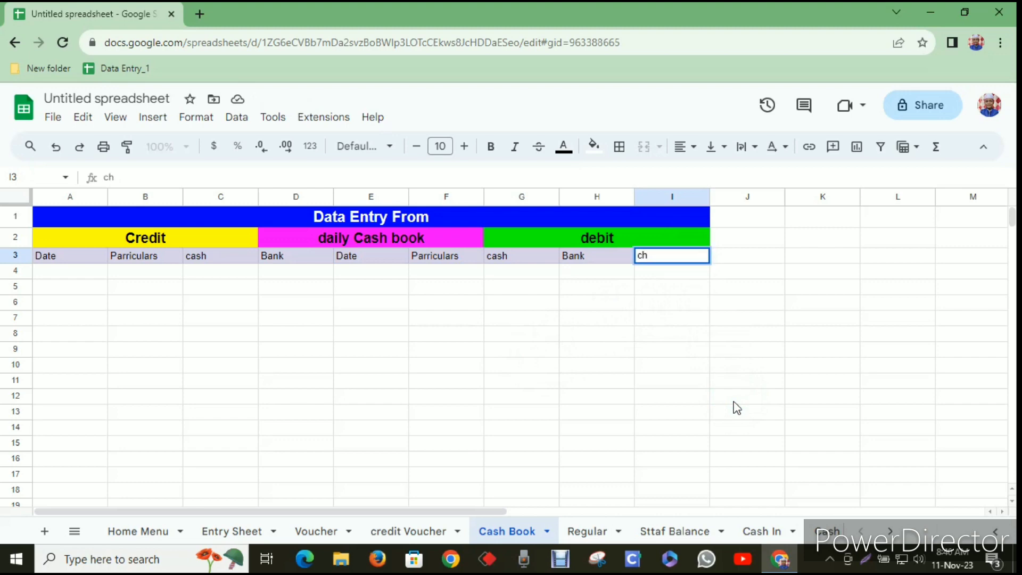
pyautogui.write('eck')
pyautogui.write('NoNo')
pyautogui.click(459, 349)
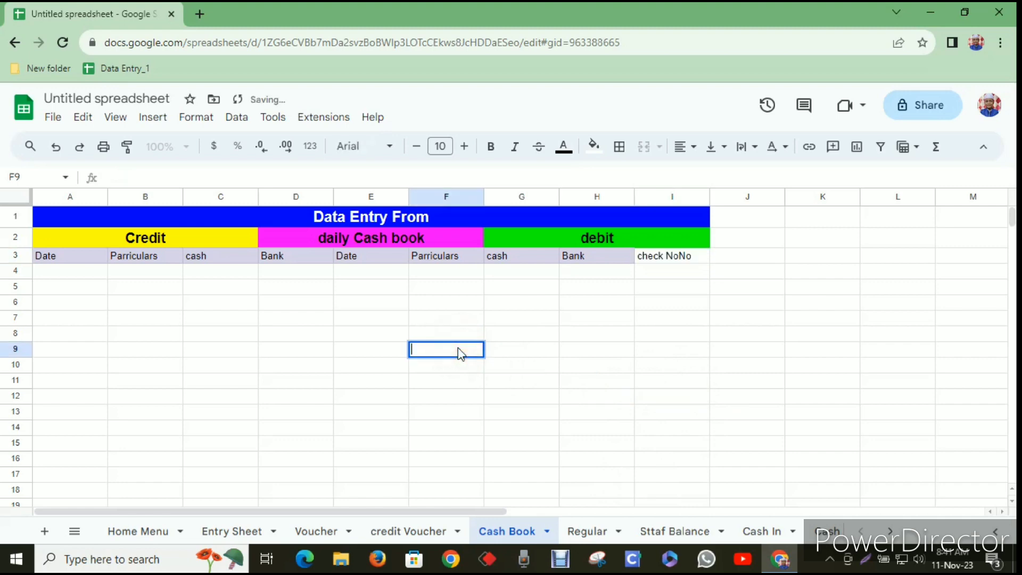
pyautogui.doubleClick(694, 262)
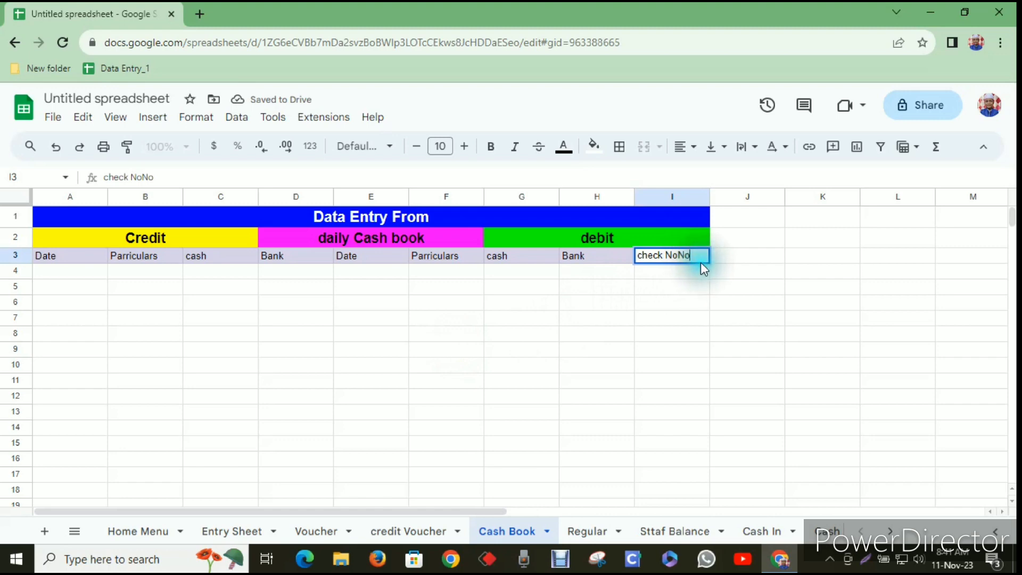
pyautogui.press('BackSpace')
pyautogui.press('BackSpace')
pyautogui.click(627, 334)
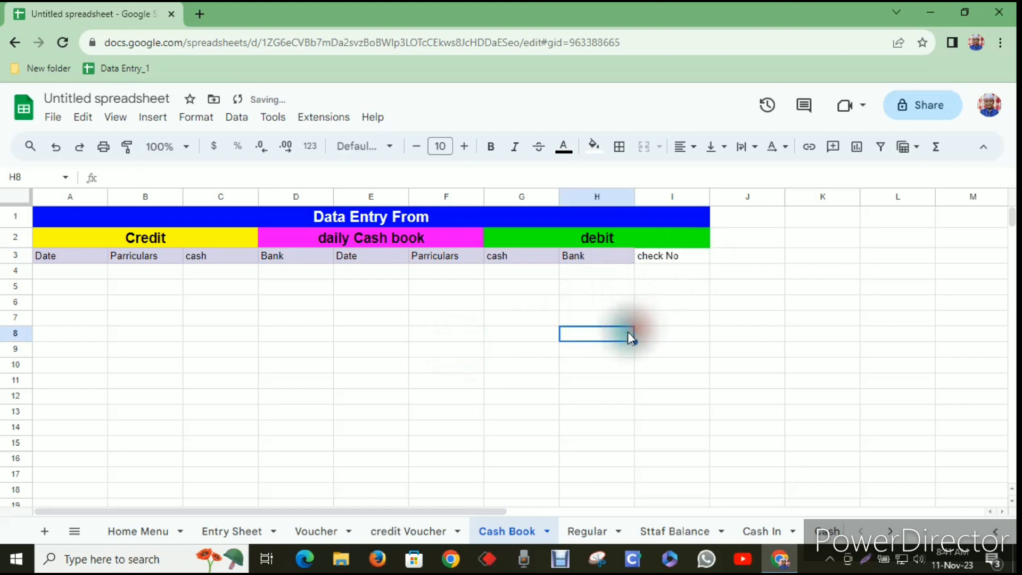
# Capitalize the first letter of the heading in cell I3 so it reads "Check No".
pyautogui.doubleClick(647, 257)
pyautogui.press('BackSpace')
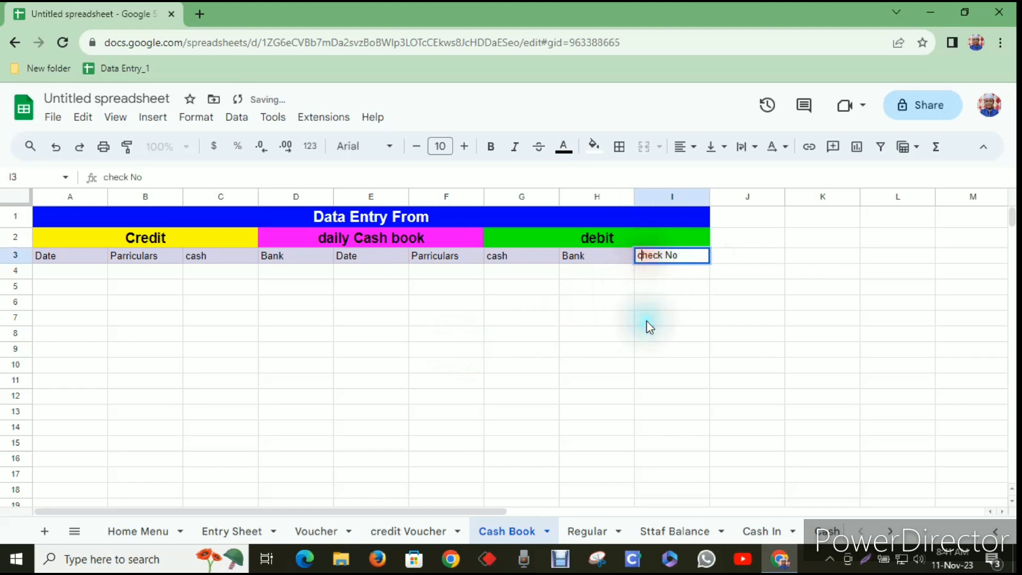
pyautogui.write('C')
pyautogui.click(604, 362)
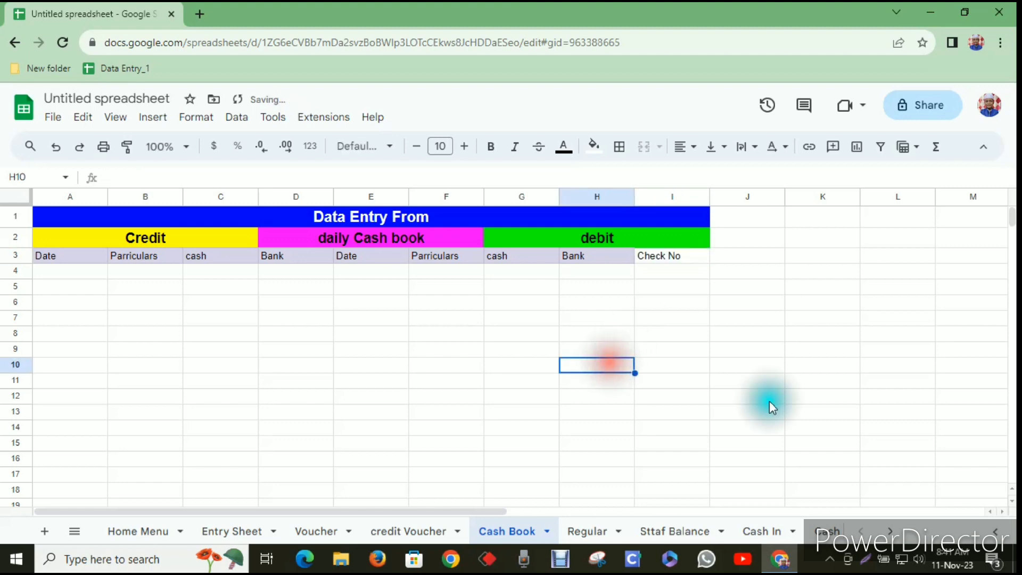
# Fill the Check No heading cell I3 with light magenta.
pyautogui.click(666, 255)
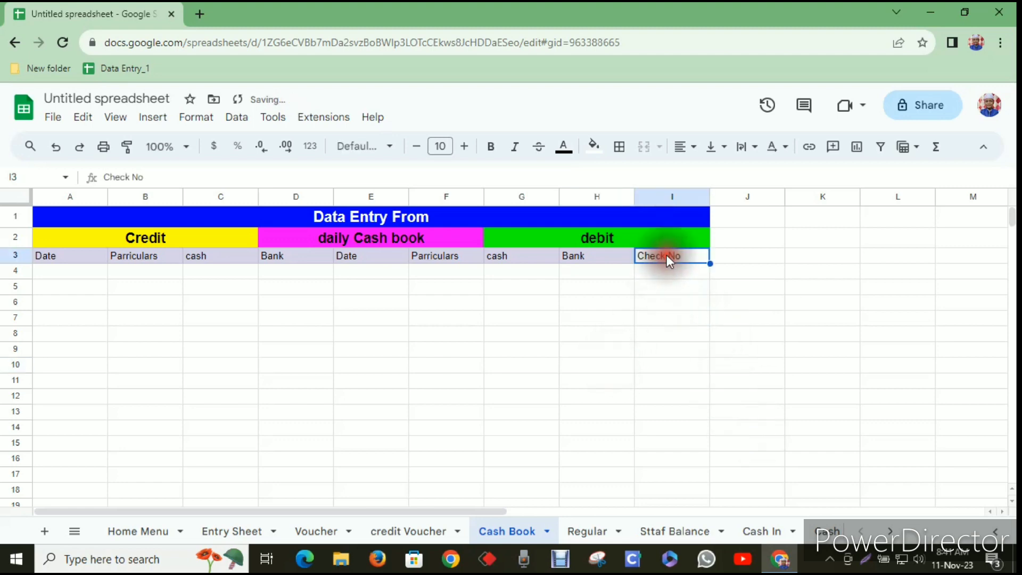
pyautogui.click(593, 144)
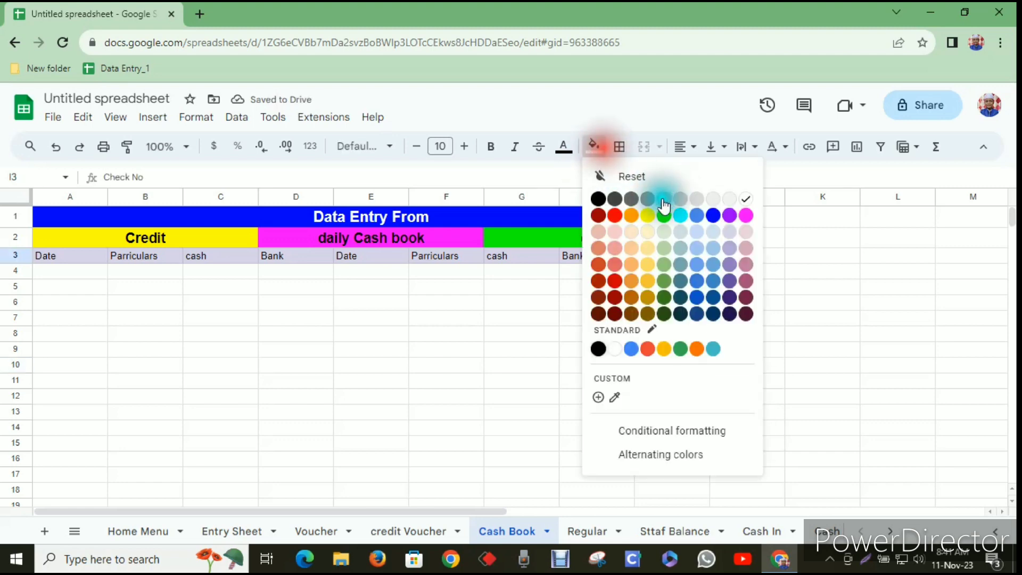
pyautogui.click(745, 232)
pyautogui.click(509, 379)
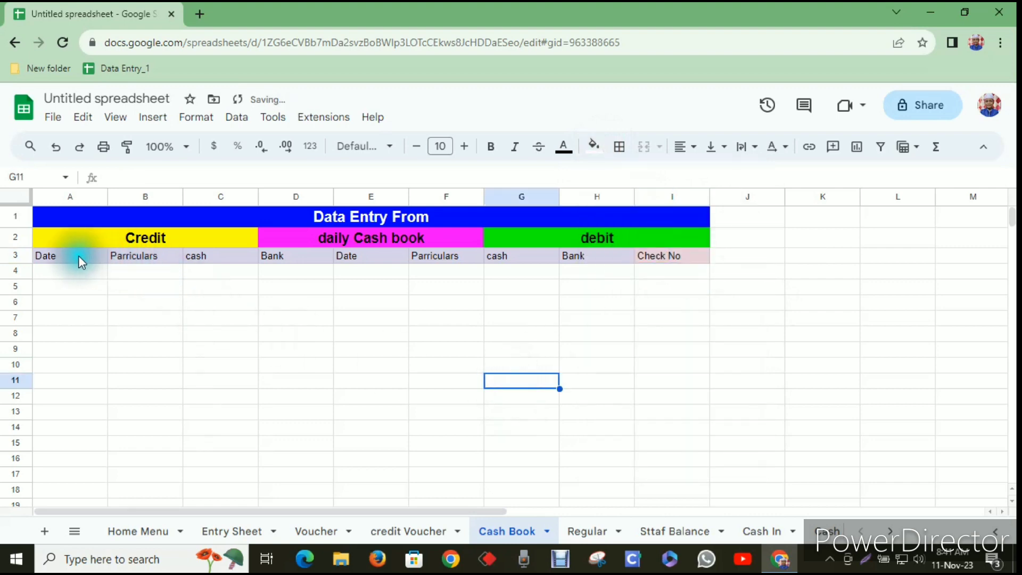
# Fill the column heading cells A3:I3 with gray.
pyautogui.moveTo(79, 255); pyautogui.dragTo(639, 256)
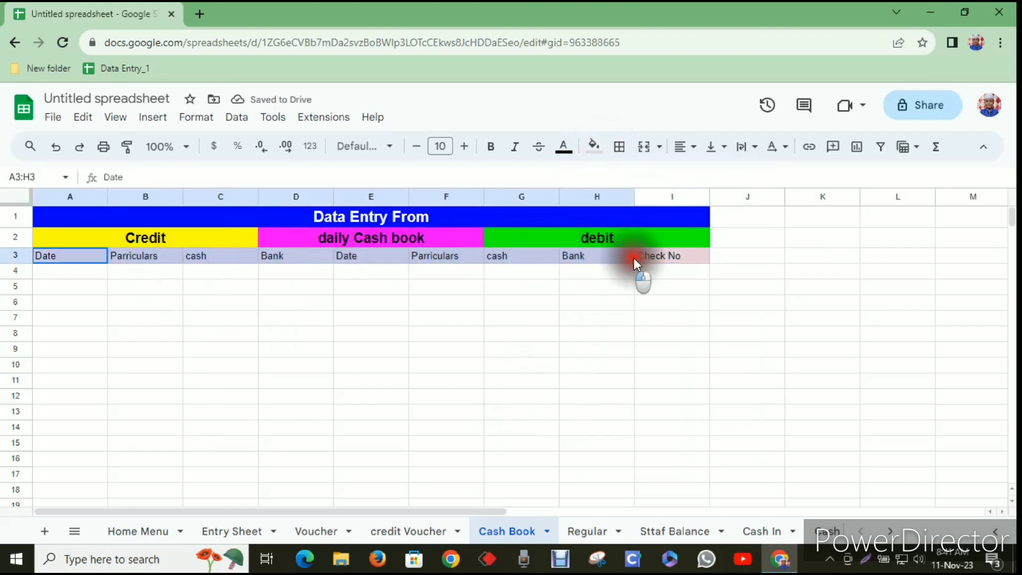
pyautogui.click(594, 145)
pyautogui.click(655, 200)
pyautogui.click(467, 397)
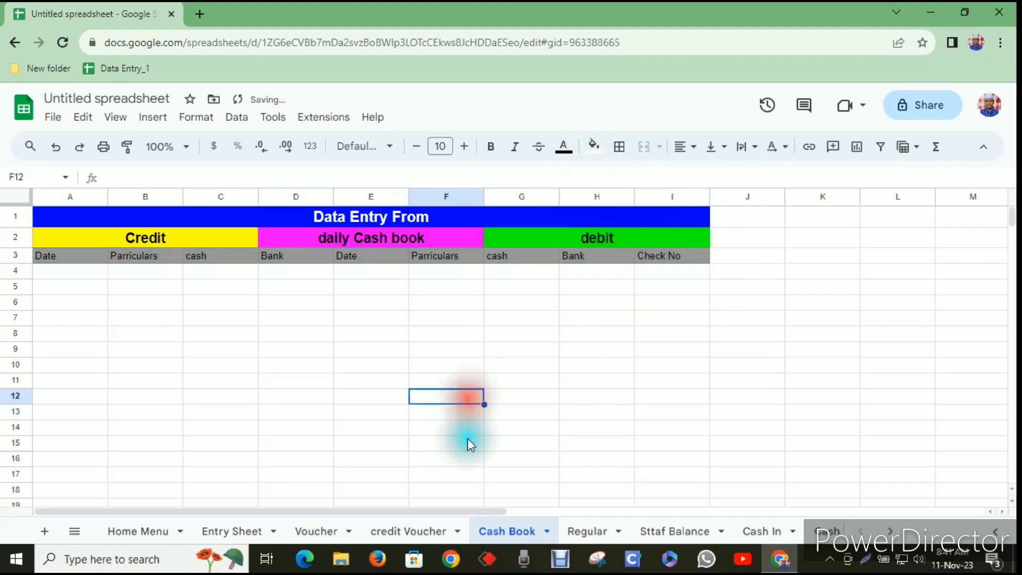
pyautogui.click(308, 378)
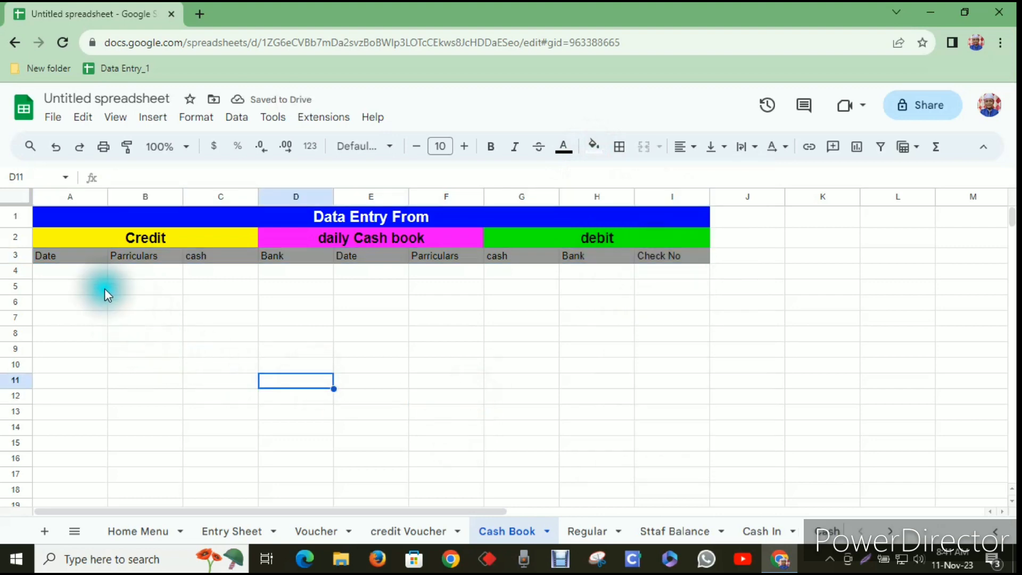
# Make the column headings in A3:I3 bold.
pyautogui.moveTo(60, 261); pyautogui.dragTo(668, 254)
pyautogui.click(490, 146)
pyautogui.click(519, 334)
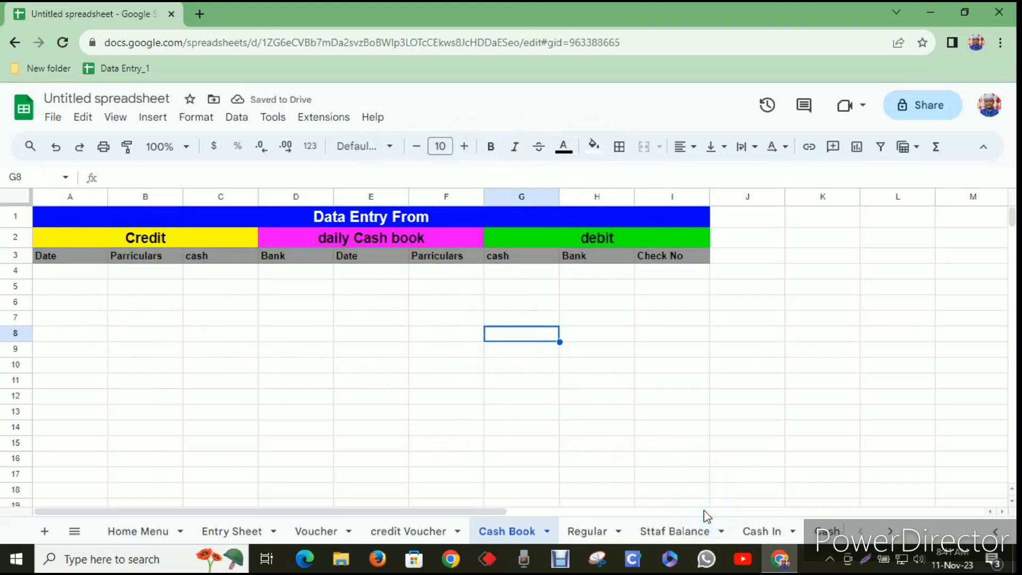
pyautogui.click(411, 371)
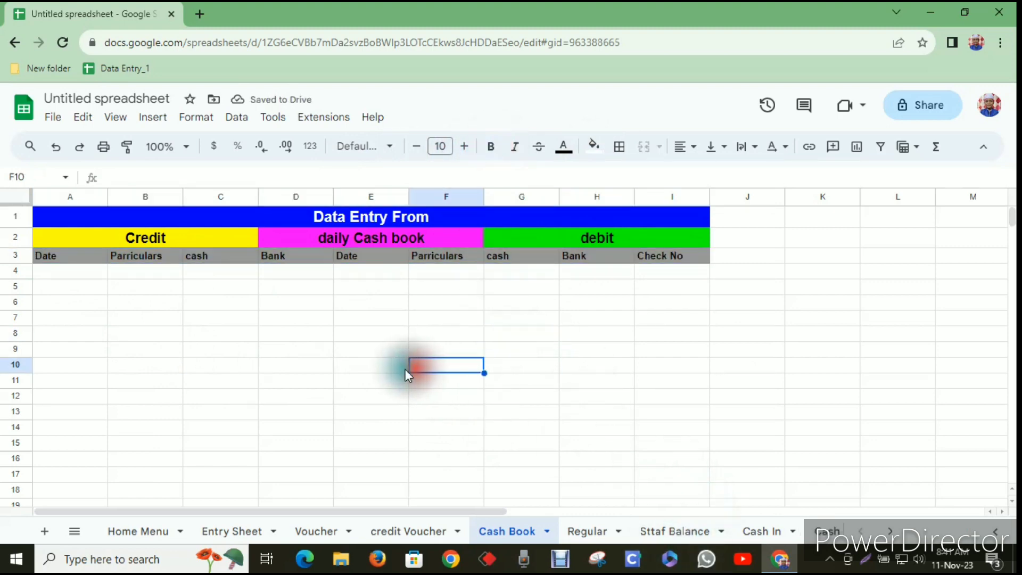
# Enter "cash Bank Opening" in cell B4 under the Credit section's Parriculars heading.
pyautogui.click(138, 276)
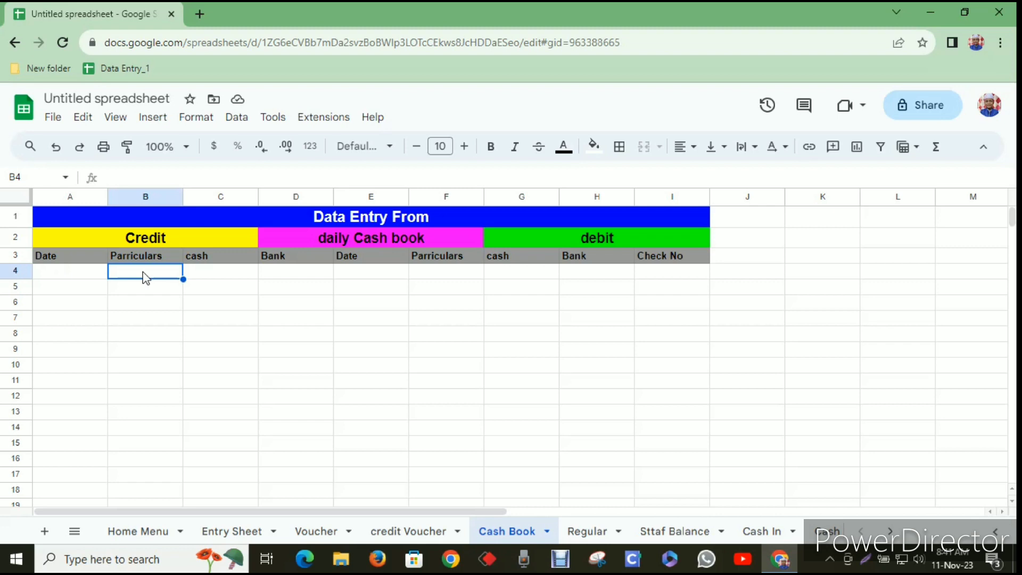
pyautogui.write('cash ')
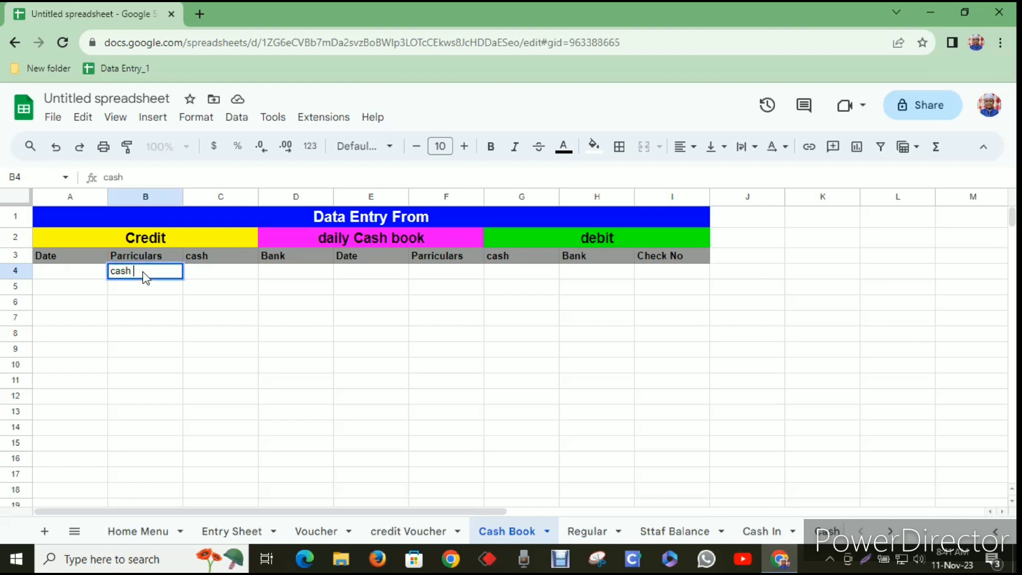
pyautogui.write('Bank Opening')
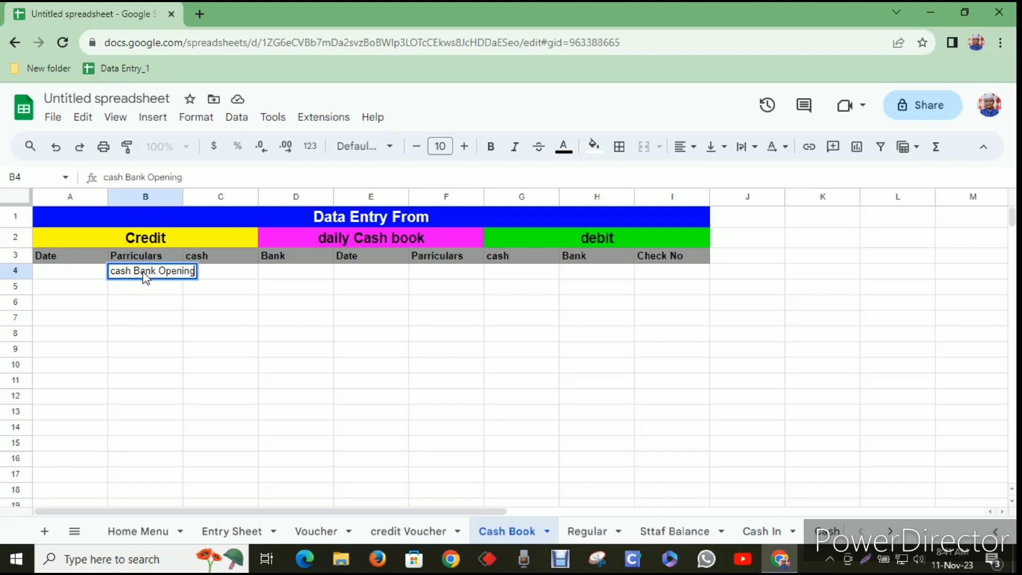
pyautogui.click(158, 350)
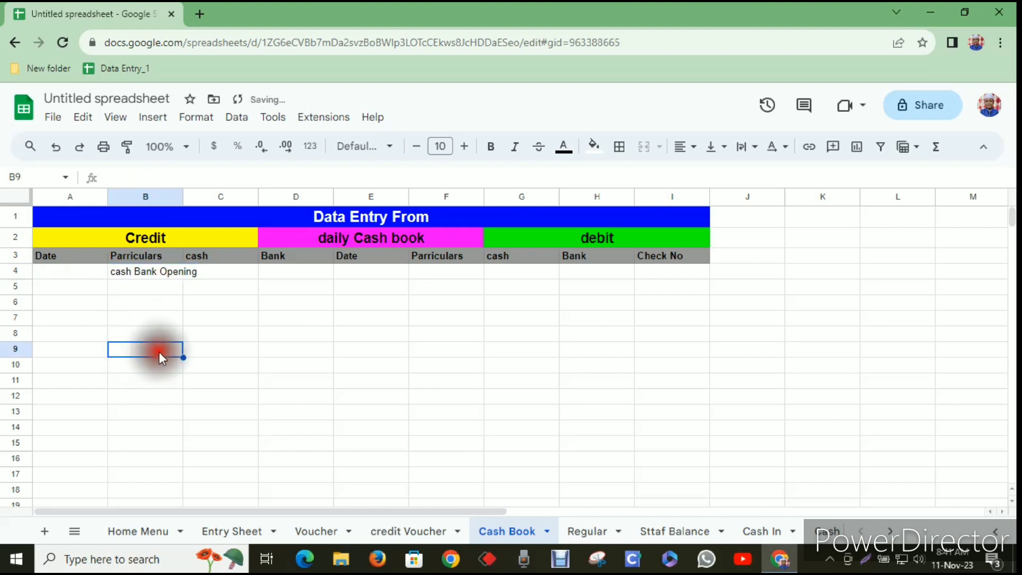
# Capitalize the first letter in B4 so it reads "Cash Bank Opening" and widen column B to fit the text.
pyautogui.doubleClick(117, 271)
pyautogui.press('BackSpace')
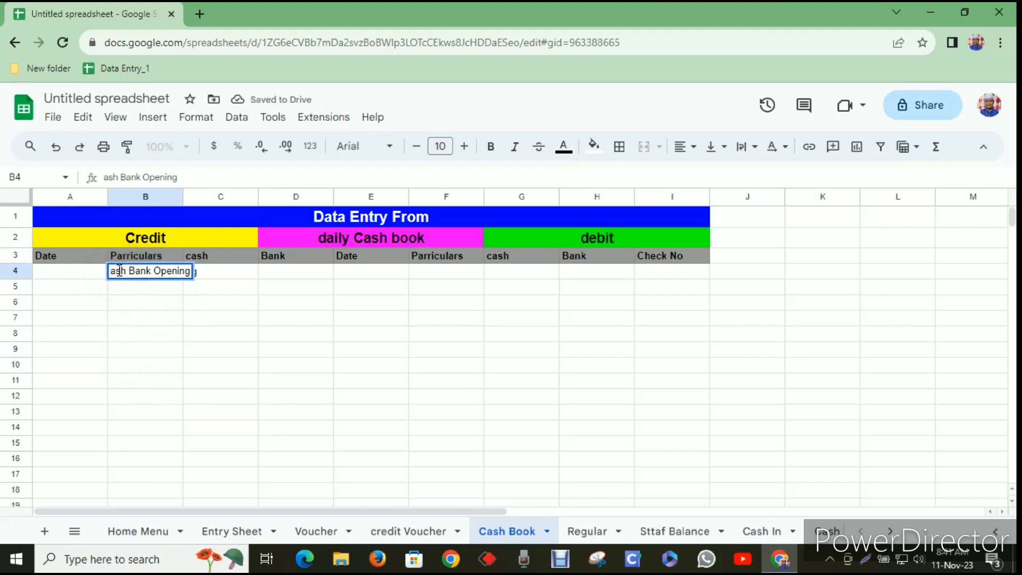
pyautogui.write('C')
pyautogui.click(105, 353)
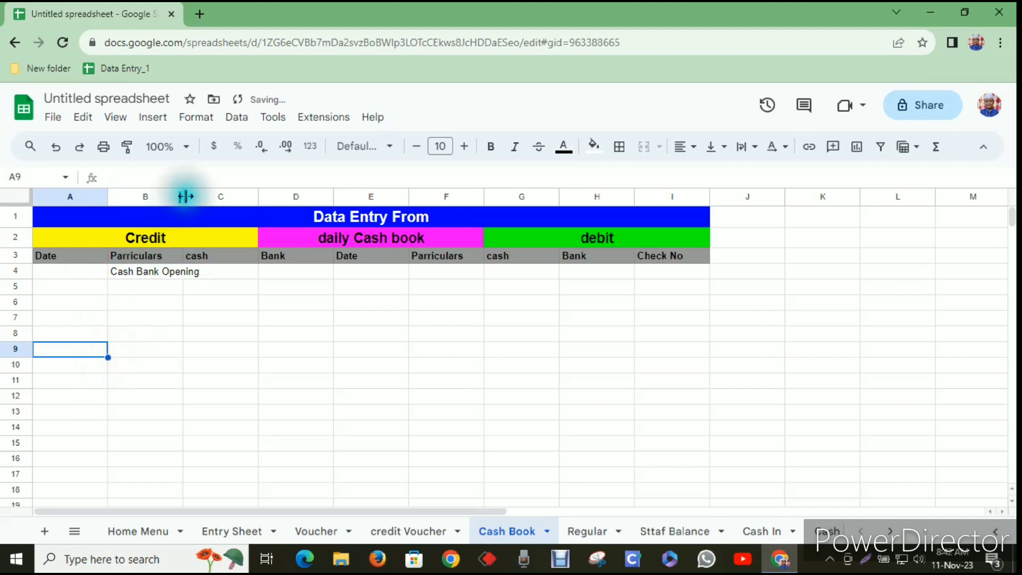
pyautogui.moveTo(184, 197); pyautogui.dragTo(202, 196)
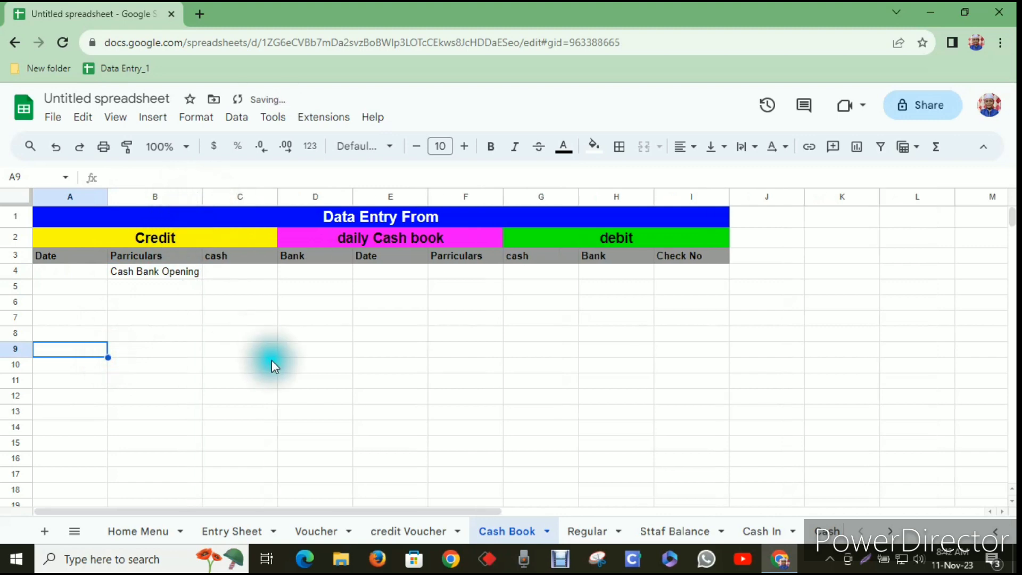
pyautogui.click(272, 361)
# Fill the Cash Bank Opening cell B4 with orange.
pyautogui.click(156, 273)
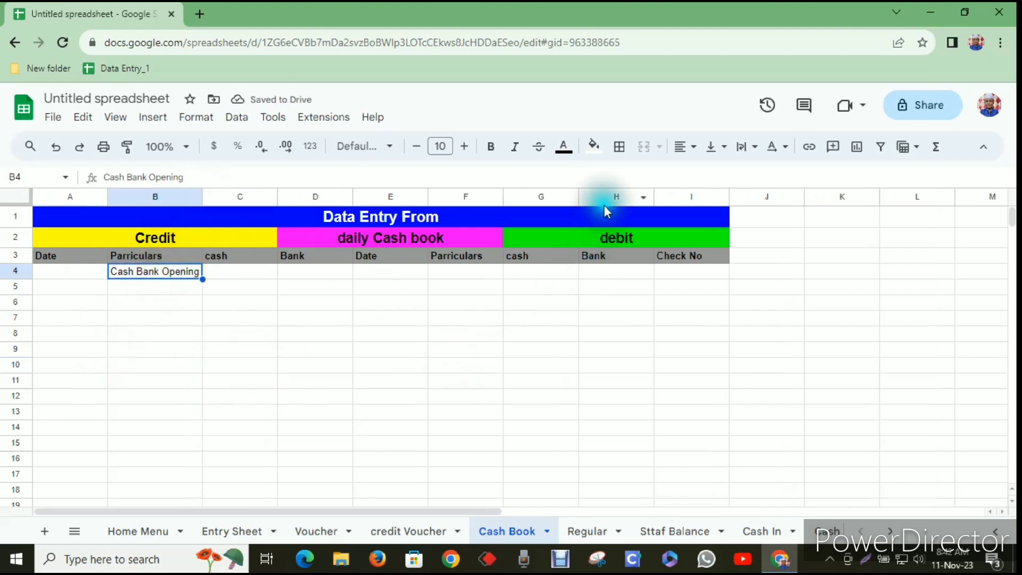
pyautogui.click(595, 146)
pyautogui.click(637, 215)
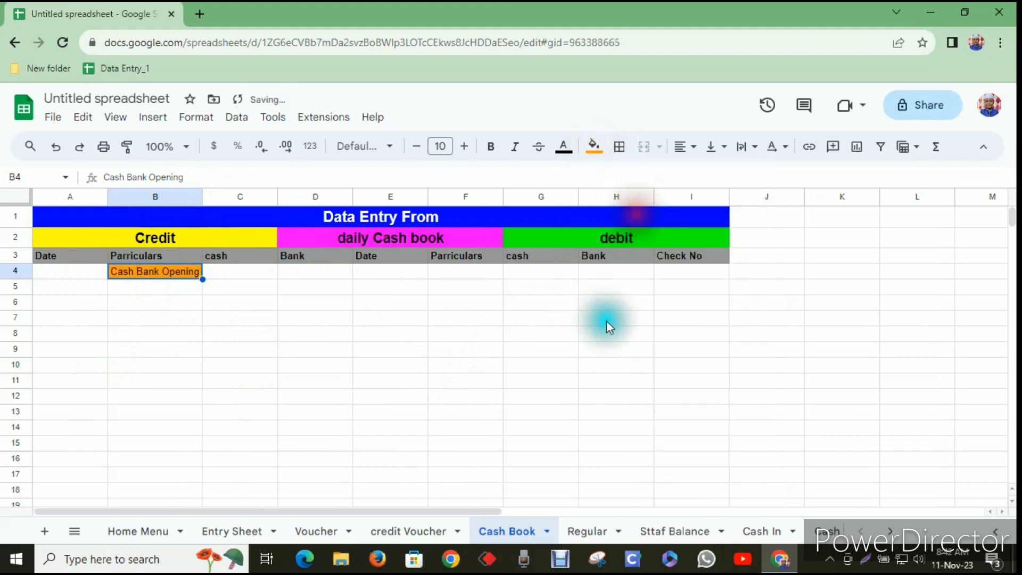
pyautogui.click(445, 353)
pyautogui.click(234, 270)
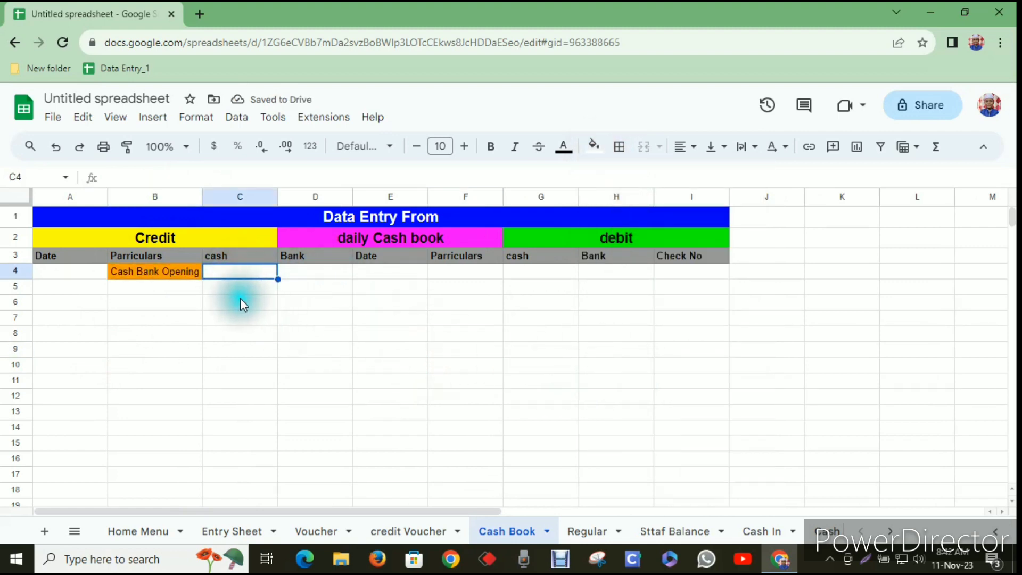
pyautogui.click(299, 335)
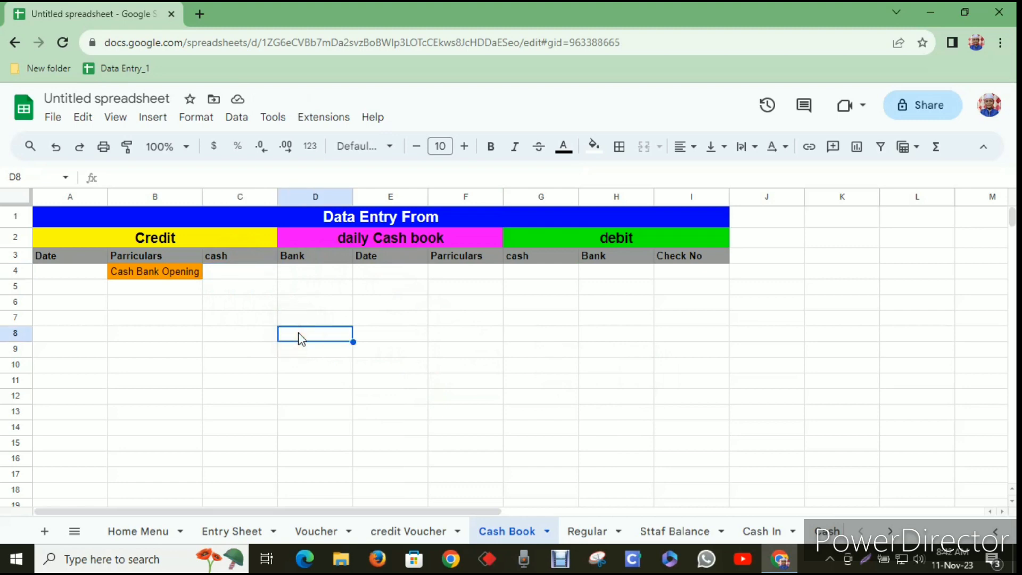
pyautogui.click(343, 358)
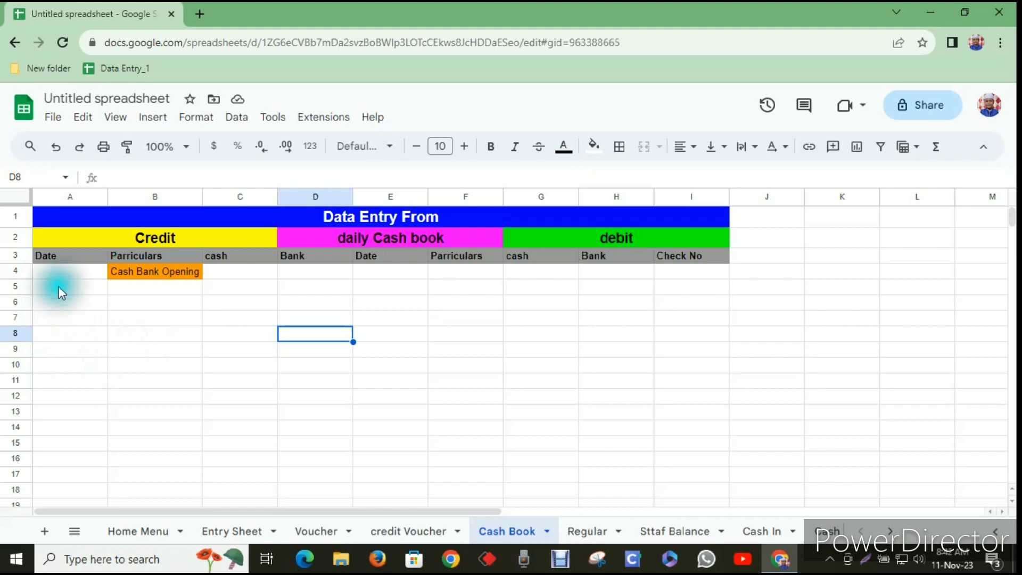
pyautogui.click(62, 272)
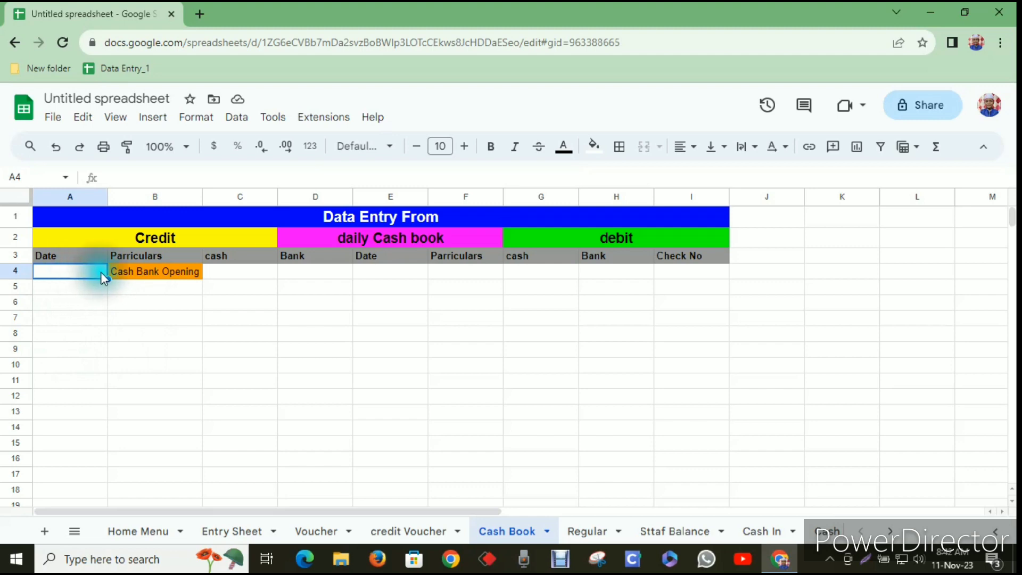
pyautogui.click(142, 274)
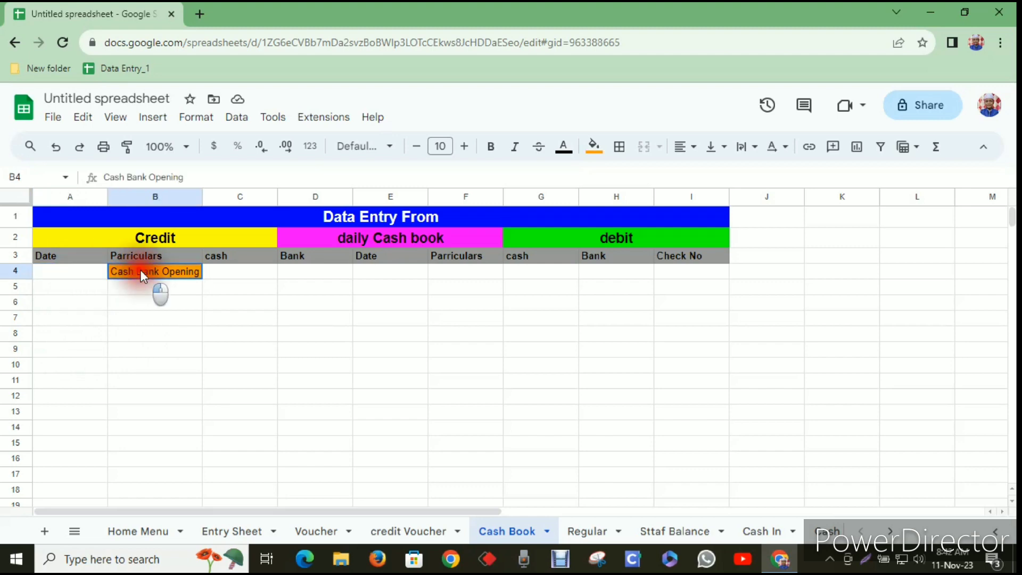
# Apply all borders to the range B4:I17 below the column headings.
pyautogui.moveTo(139, 269); pyautogui.dragTo(139, 436)
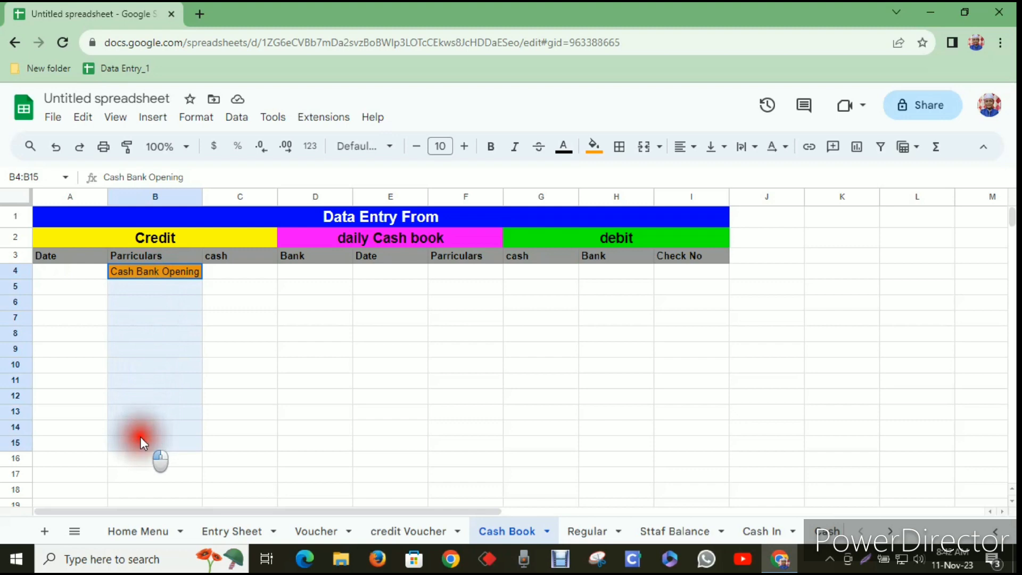
pyautogui.moveTo(139, 436); pyautogui.dragTo(145, 475)
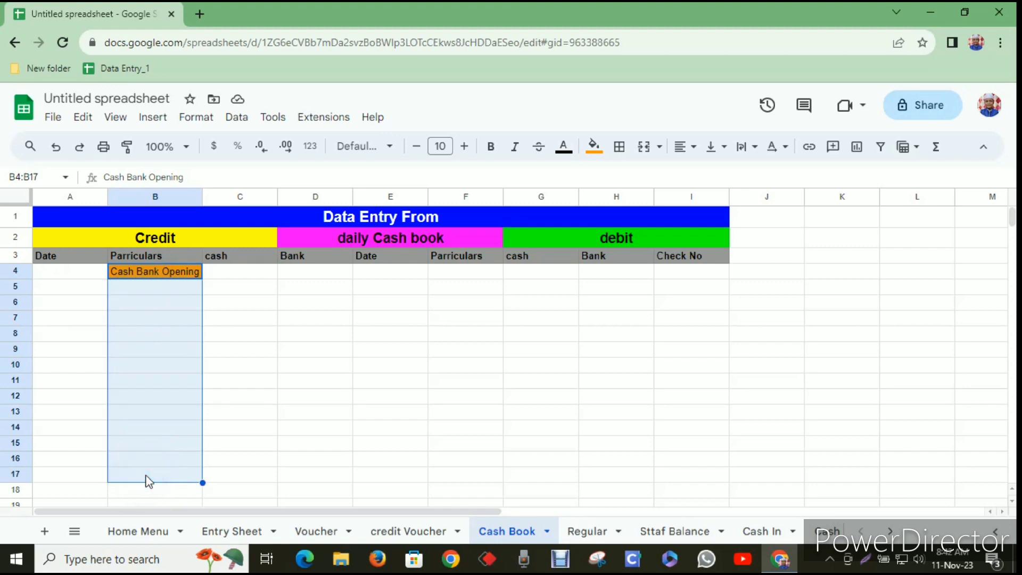
pyautogui.hotkey('shift', 'Right')
pyautogui.hotkey('shift', 'Right')
pyautogui.hotkey('shift', 'Right')
pyautogui.hotkey('shift', 'Right')
pyautogui.hotkey('shift', 'Right')
pyautogui.hotkey('shift', 'Right')
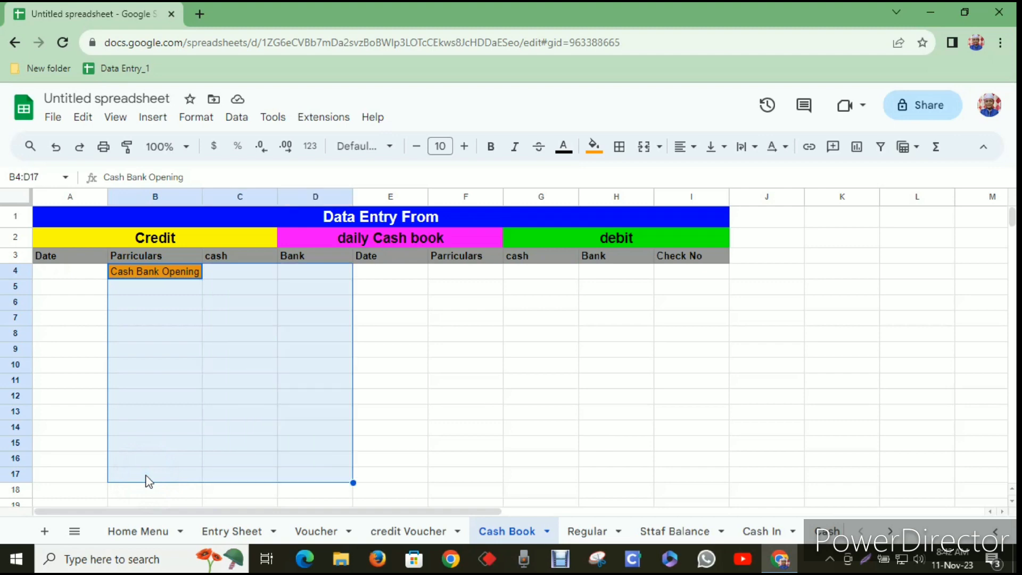
pyautogui.hotkey('shift', 'Right')
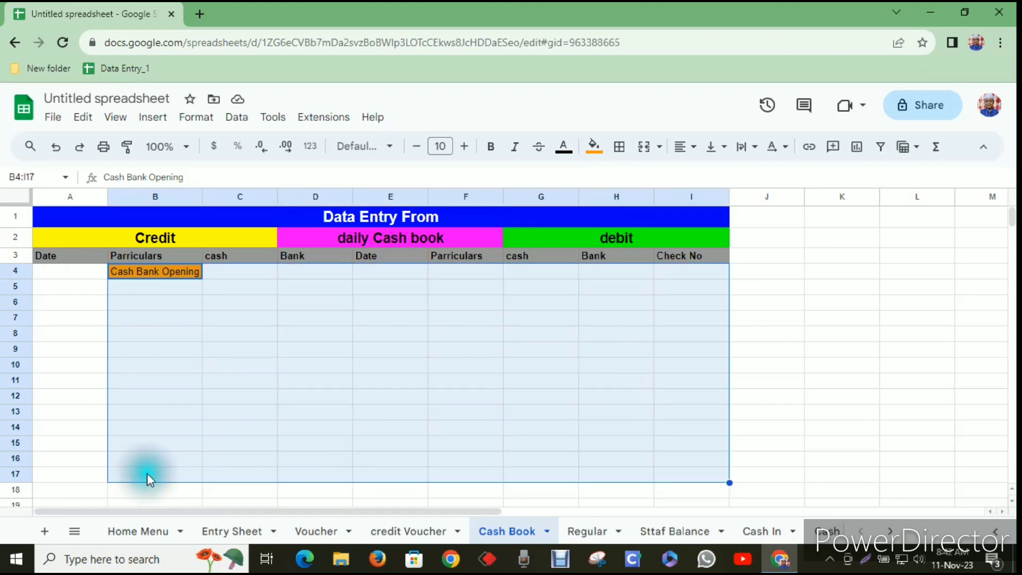
pyautogui.hotkey('shift', 'Left')
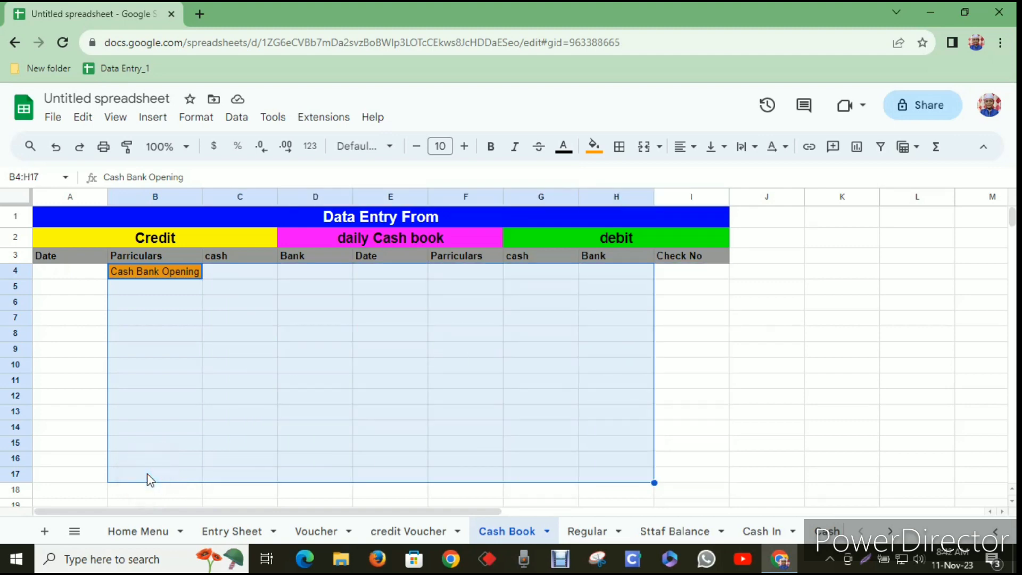
pyautogui.hotkey('shift', 'Right')
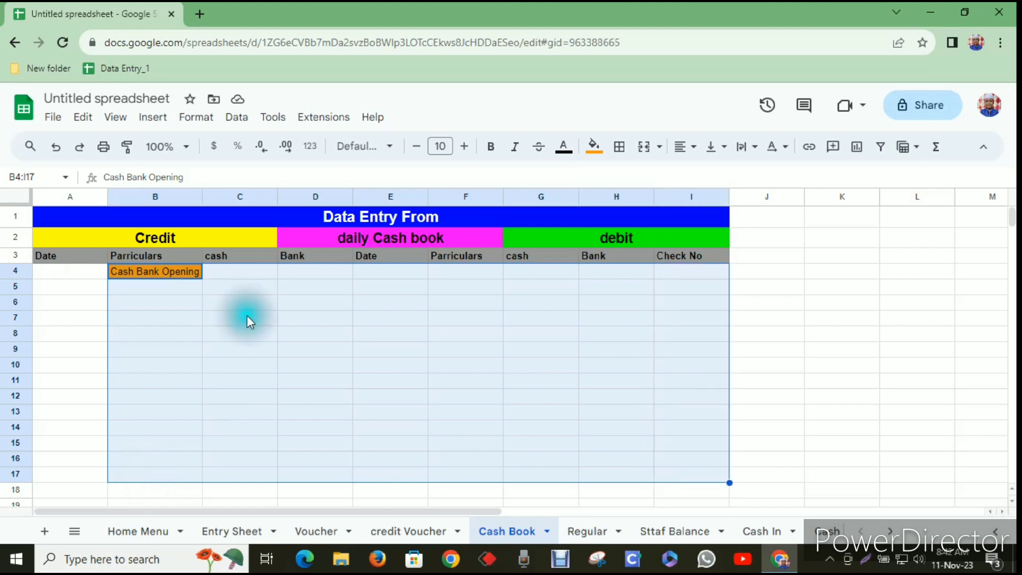
pyautogui.click(620, 147)
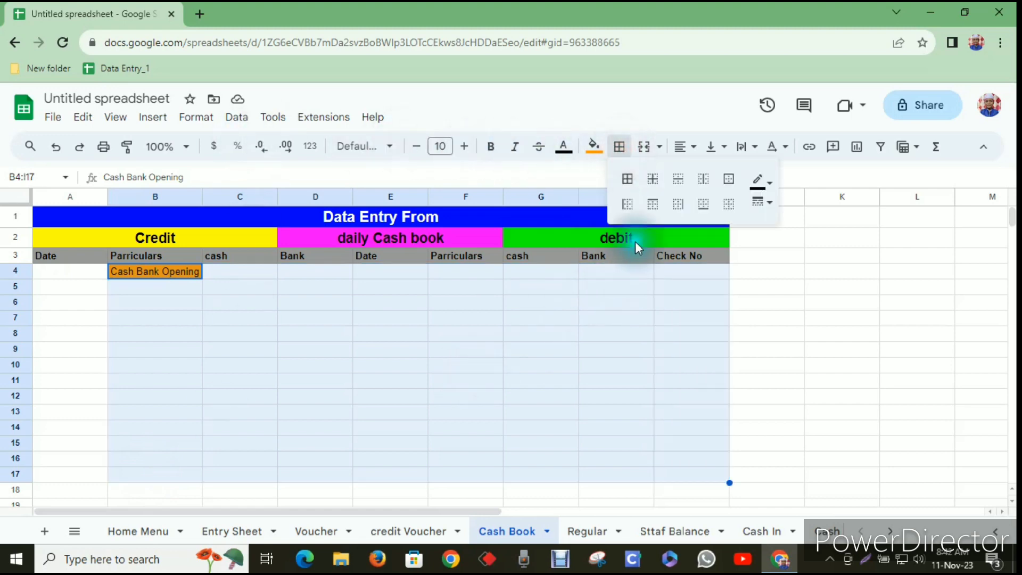
pyautogui.click(627, 179)
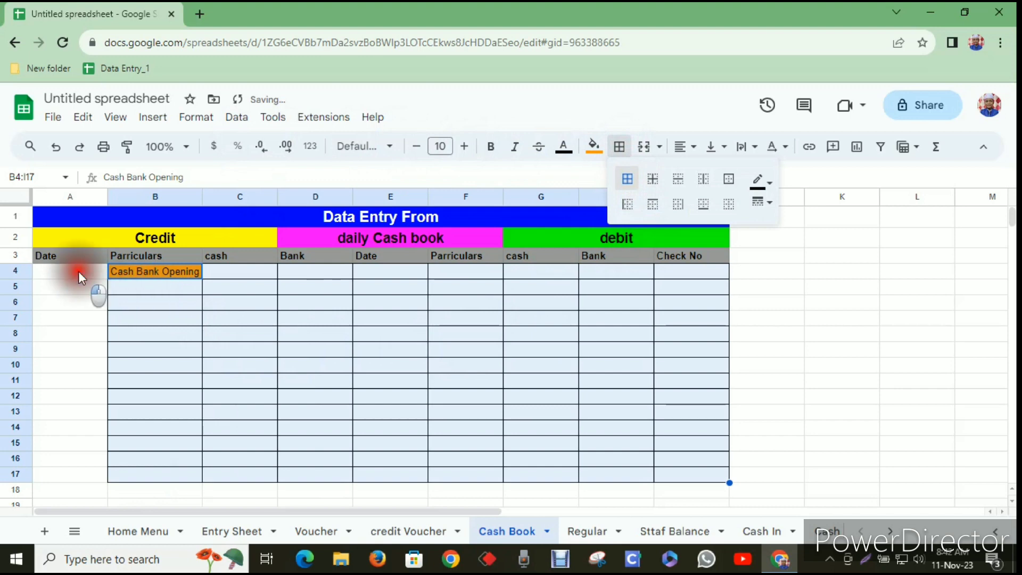
# Apply all borders to the Date column cells A4:A17.
pyautogui.moveTo(78, 270); pyautogui.dragTo(102, 474)
pyautogui.click(620, 147)
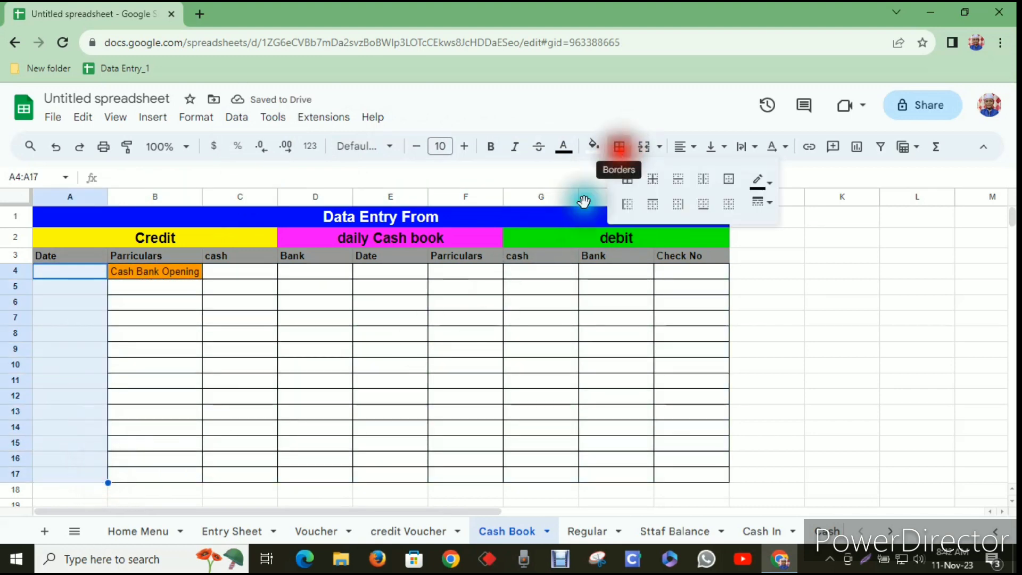
pyautogui.click(627, 179)
pyautogui.click(495, 397)
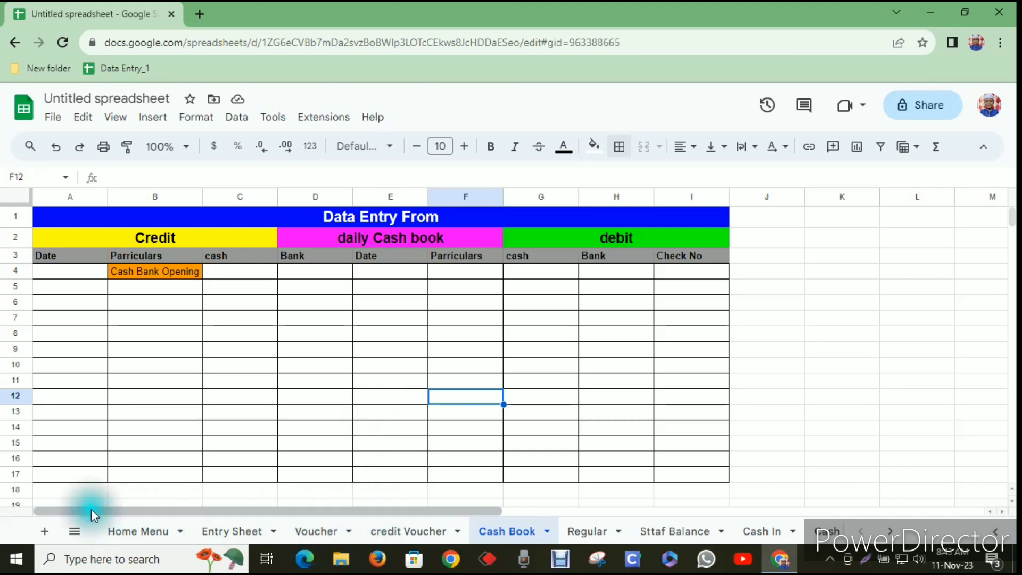
# Enter the label "Summary" in cell B16.
pyautogui.click(57, 459)
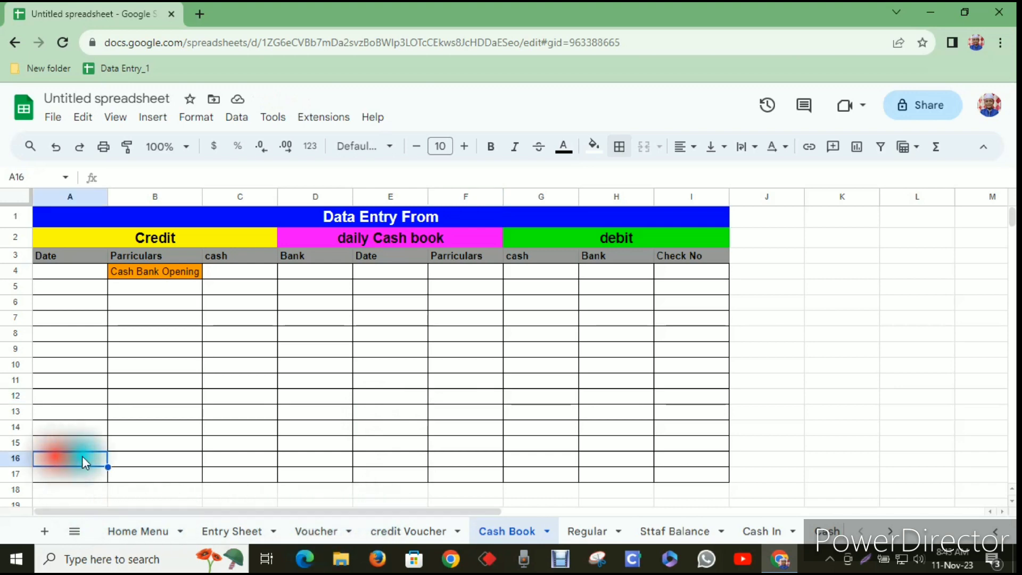
pyautogui.click(137, 458)
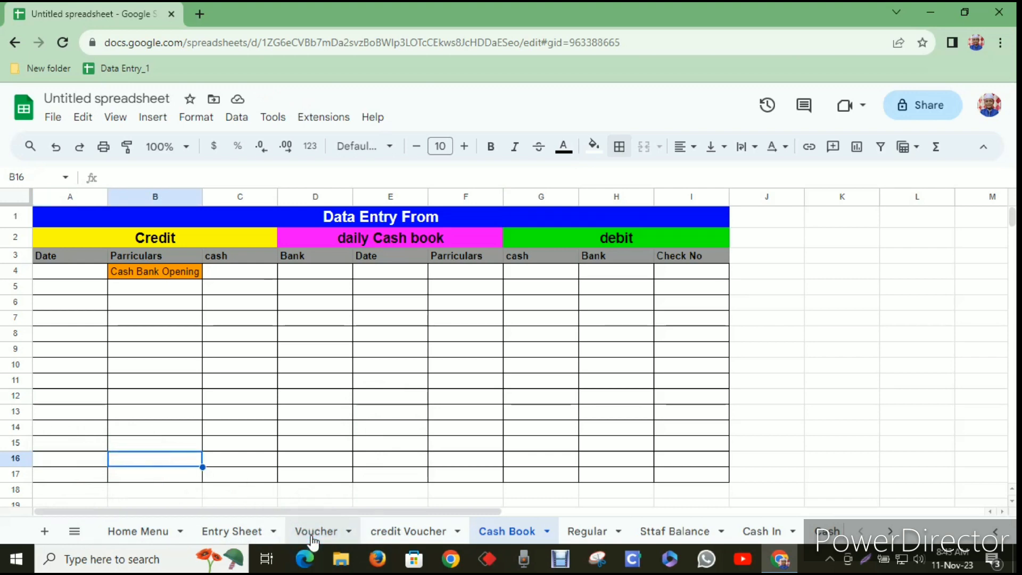
pyautogui.write('Su')
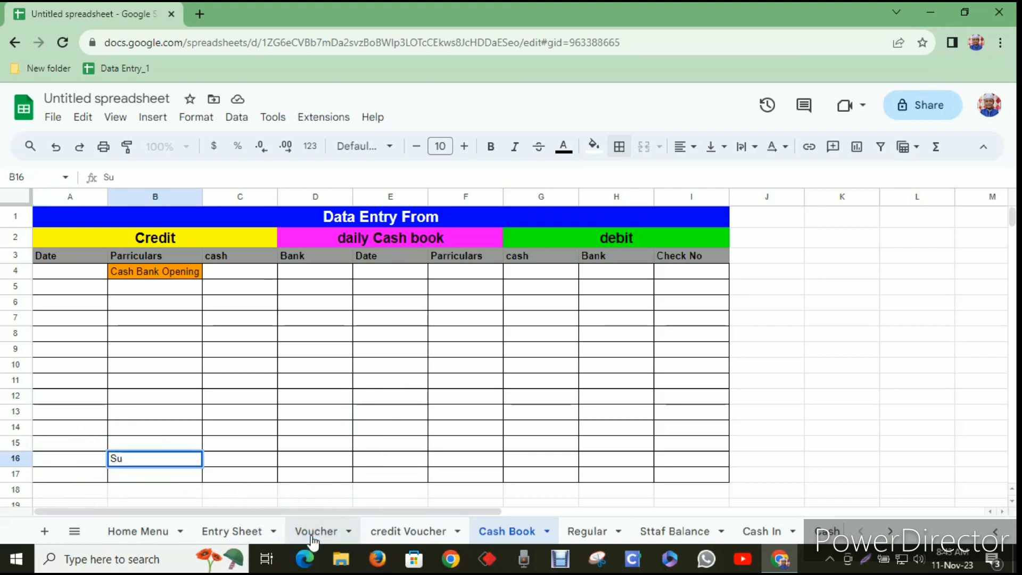
pyautogui.write('mmary')
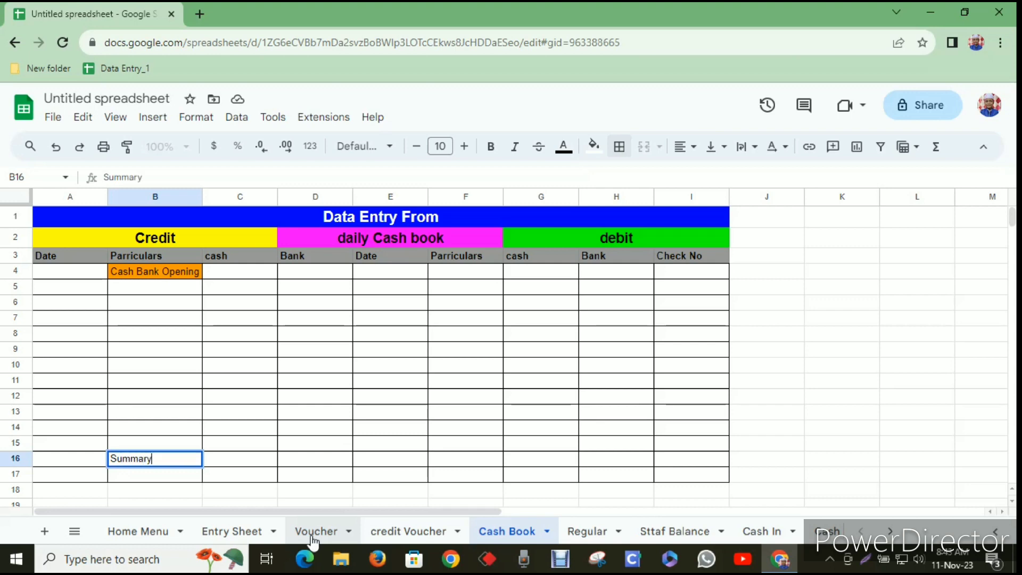
pyautogui.click(247, 458)
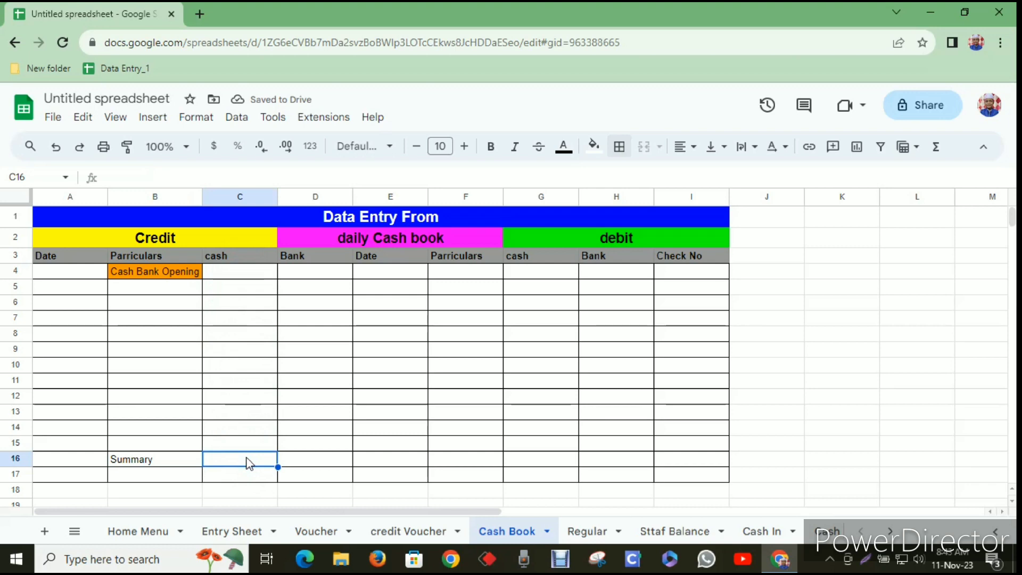
pyautogui.click(248, 463)
pyautogui.click(238, 287)
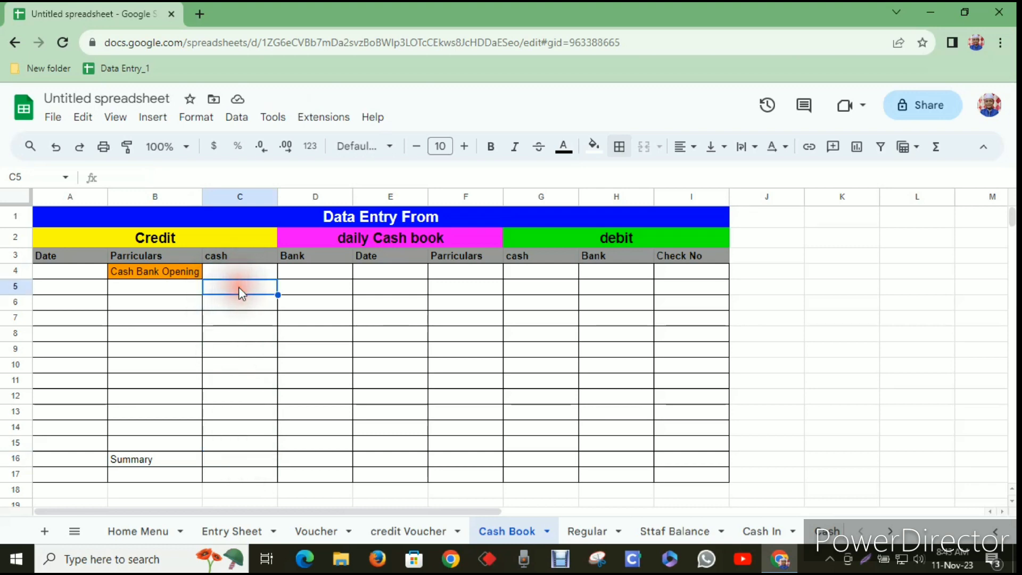
# Enter 0 in cash cell C5 and total C5:C15 with a SUM formula in the Summary cell C16.
pyautogui.write('0')
pyautogui.click(263, 329)
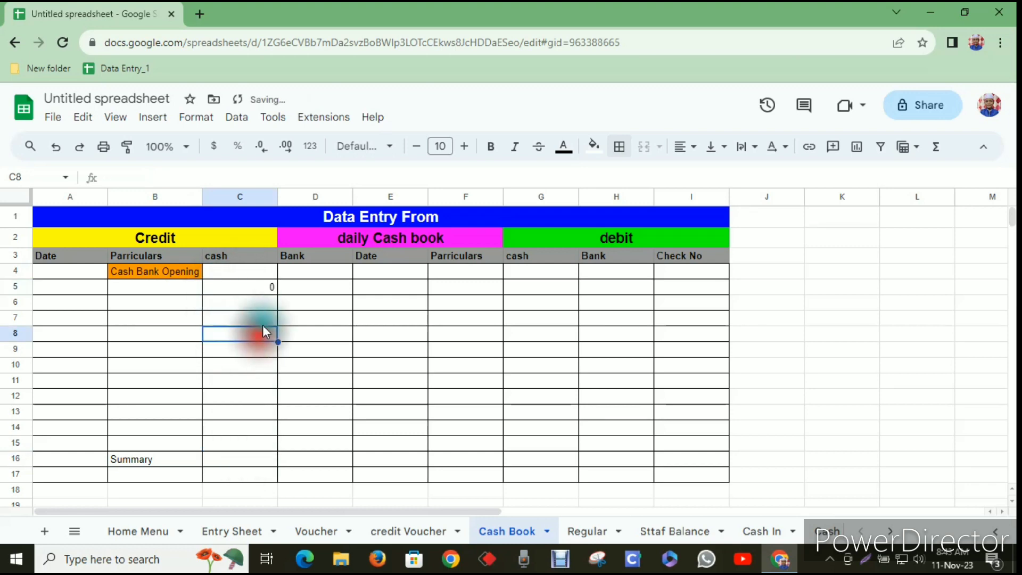
pyautogui.click(235, 458)
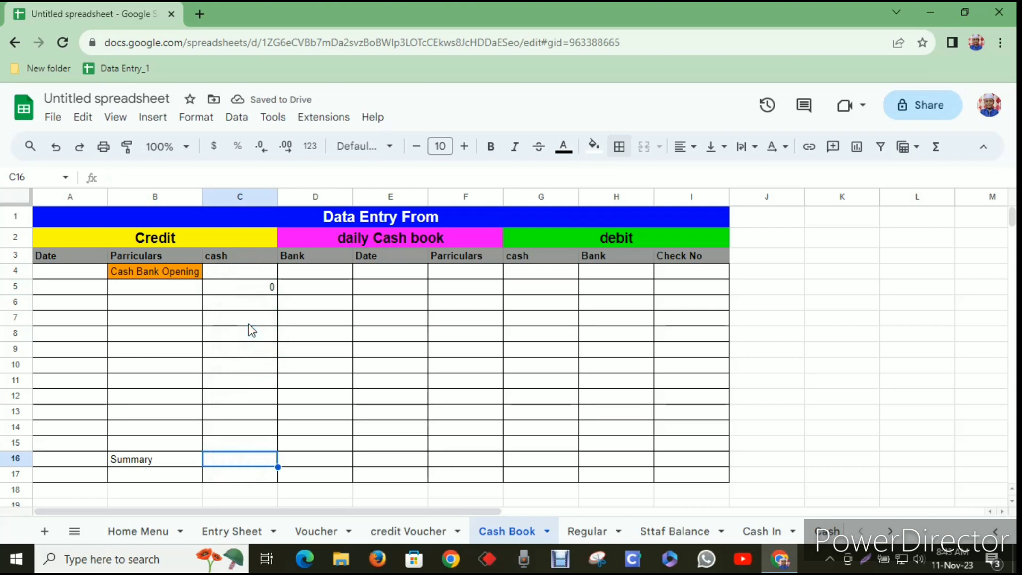
pyautogui.write('=Sum')
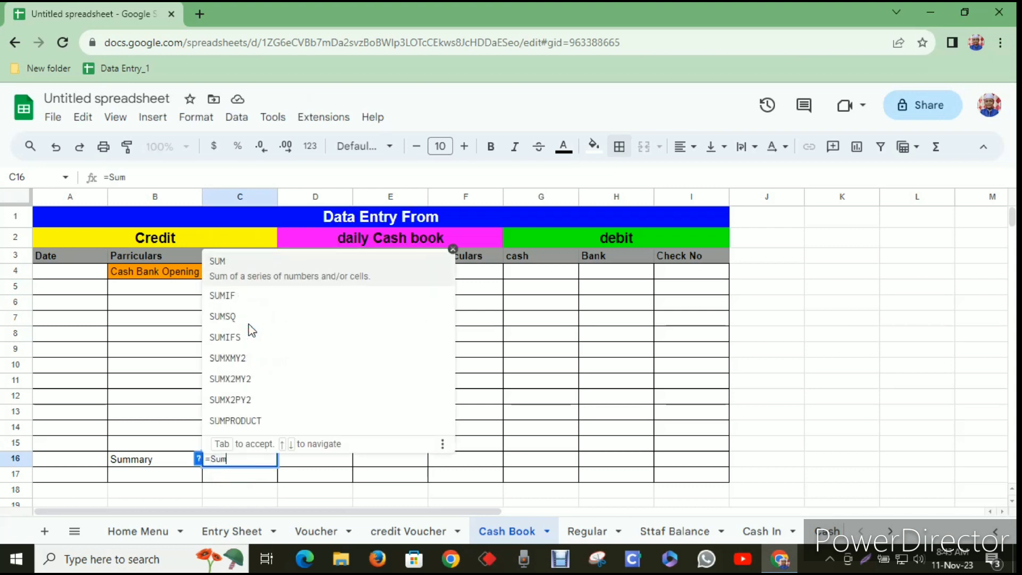
pyautogui.click(226, 269)
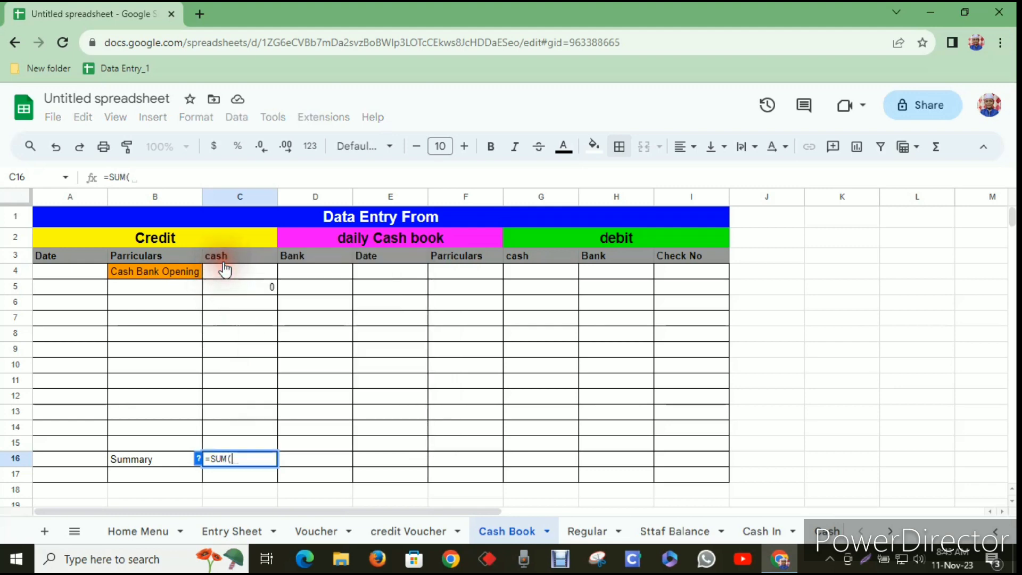
pyautogui.moveTo(250, 287); pyautogui.dragTo(248, 447)
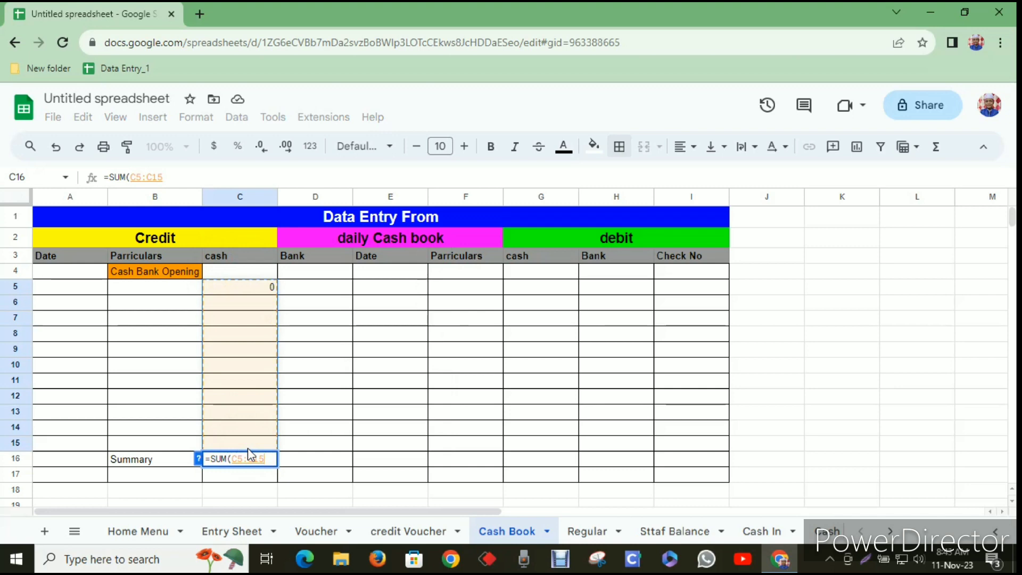
pyautogui.write(')')
pyautogui.press('Return')
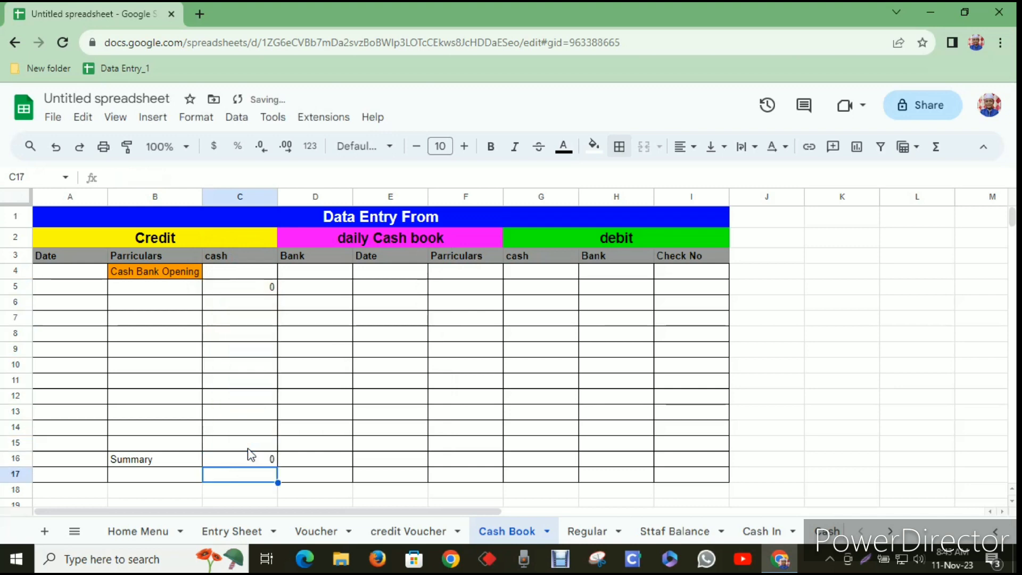
# Extend the cash Summary formula from C16 to the Bank cell D16.
pyautogui.click(397, 427)
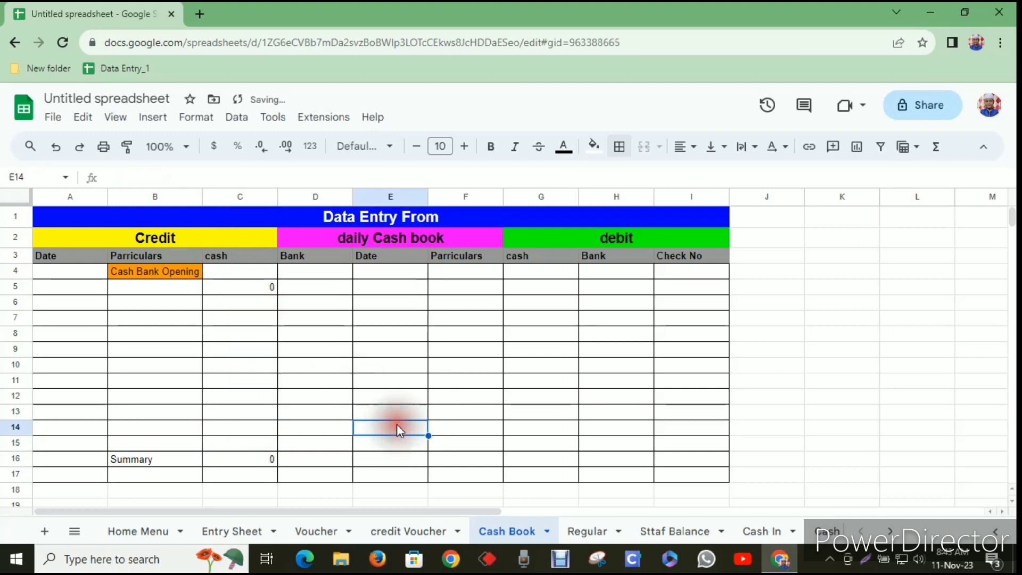
pyautogui.click(254, 459)
pyautogui.moveTo(278, 466); pyautogui.dragTo(360, 464)
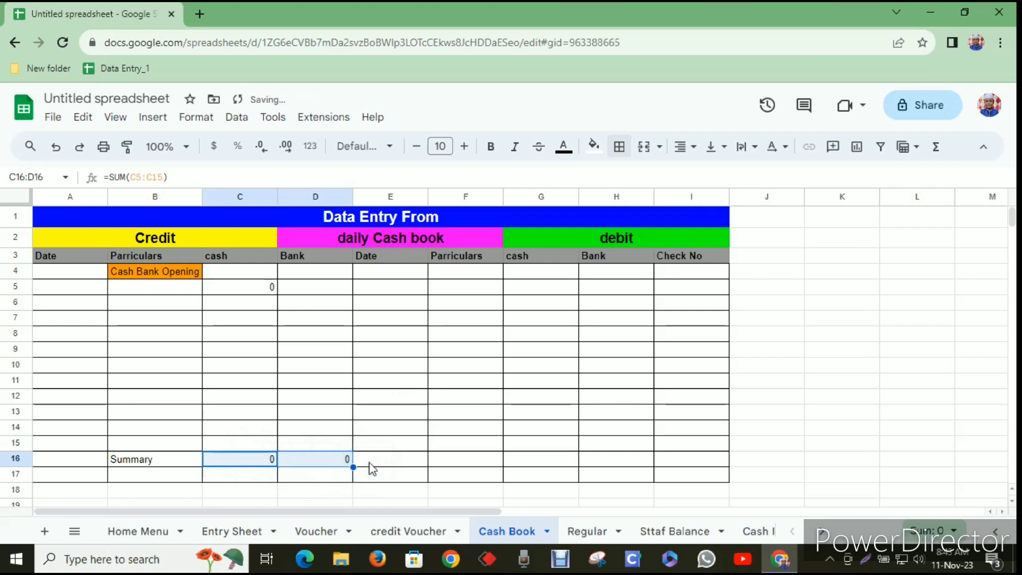
# Merge cells E4:E15 in the second Date column.
pyautogui.click(379, 456)
pyautogui.moveTo(400, 273); pyautogui.dragTo(388, 438)
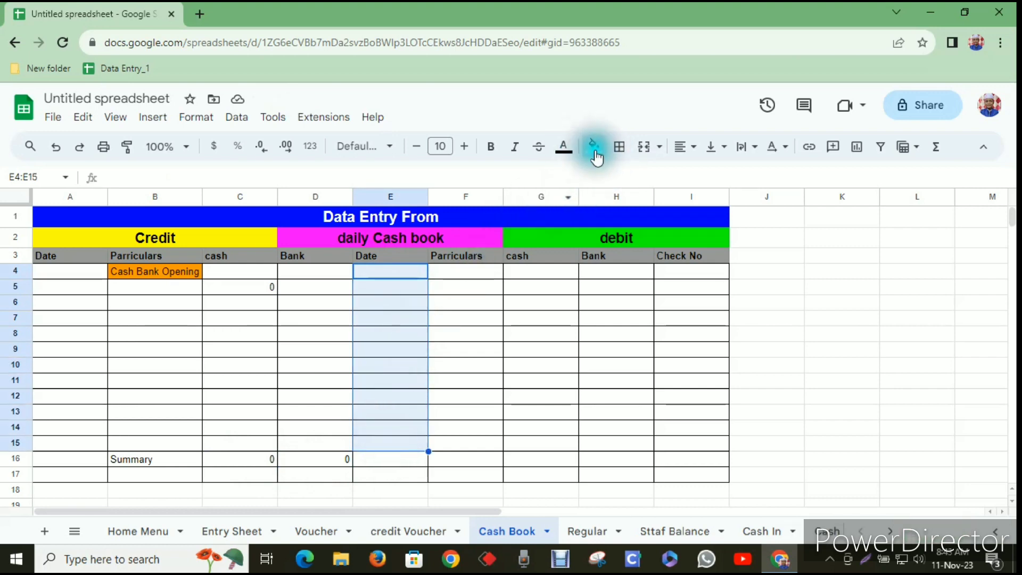
pyautogui.click(644, 148)
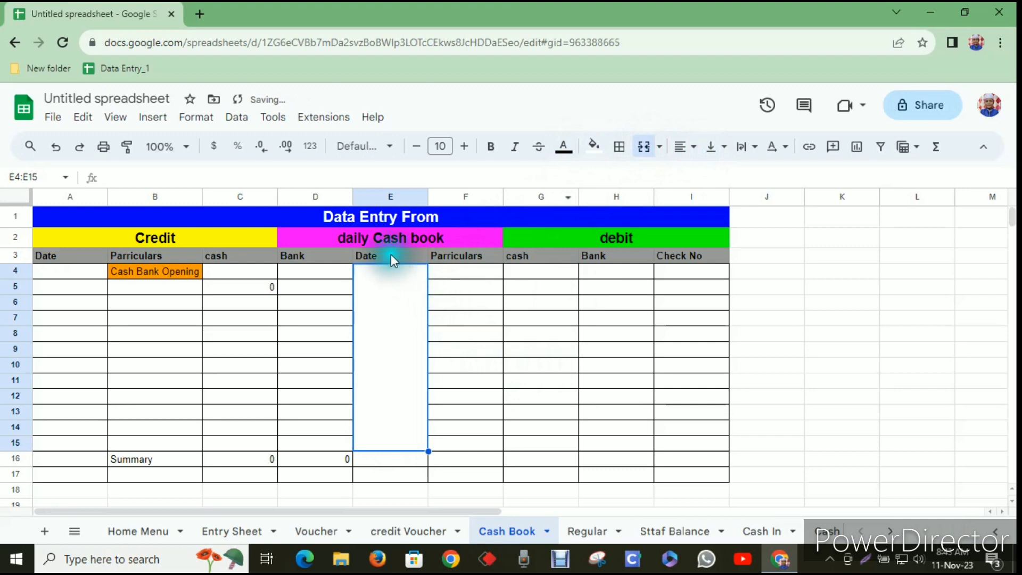
# Center the column headings A3:I3 horizontally and adjust their vertical alignment.
pyautogui.moveTo(69, 255); pyautogui.dragTo(665, 257)
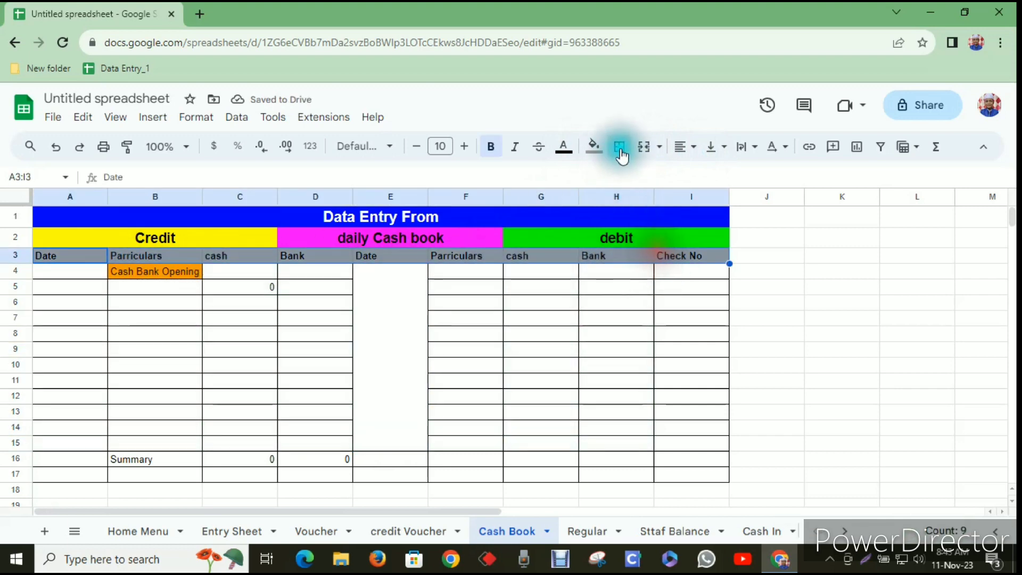
pyautogui.click(691, 147)
pyautogui.click(714, 174)
pyautogui.click(713, 147)
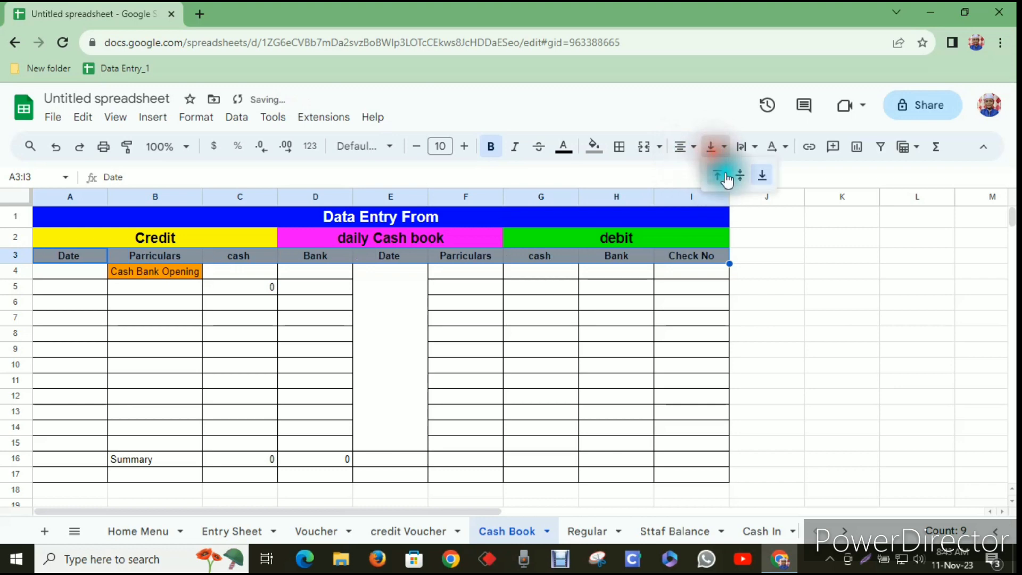
pyautogui.click(726, 180)
pyautogui.click(636, 302)
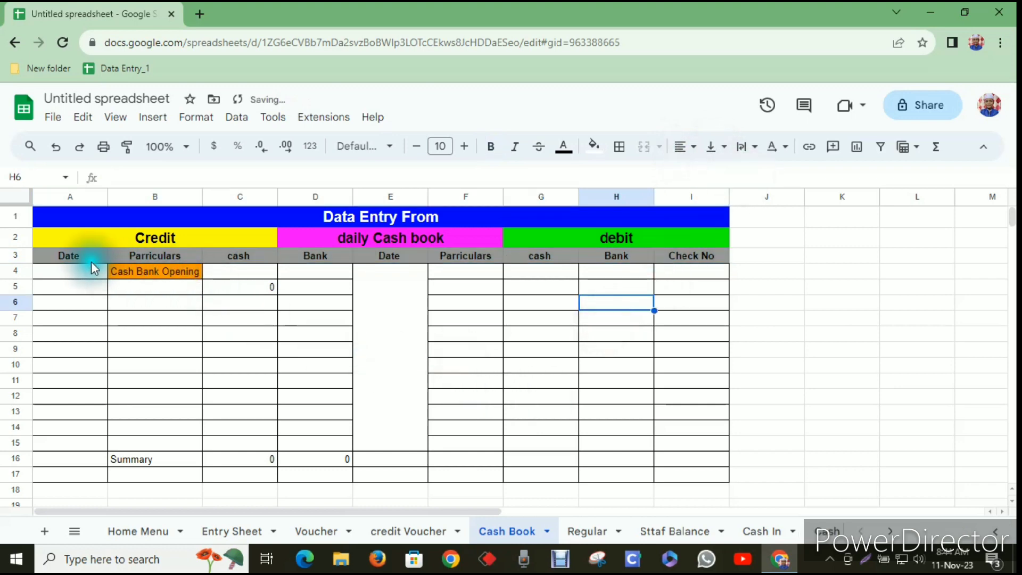
# Apply borders to the title and heading rows A1:I3.
pyautogui.moveTo(91, 261); pyautogui.dragTo(683, 260)
pyautogui.click(619, 146)
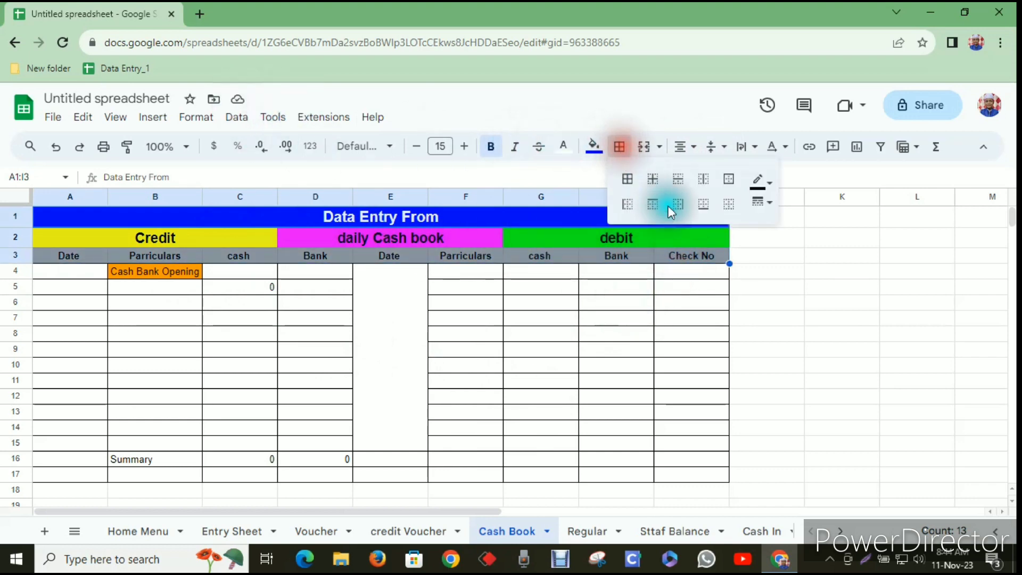
pyautogui.click(671, 210)
pyautogui.click(541, 334)
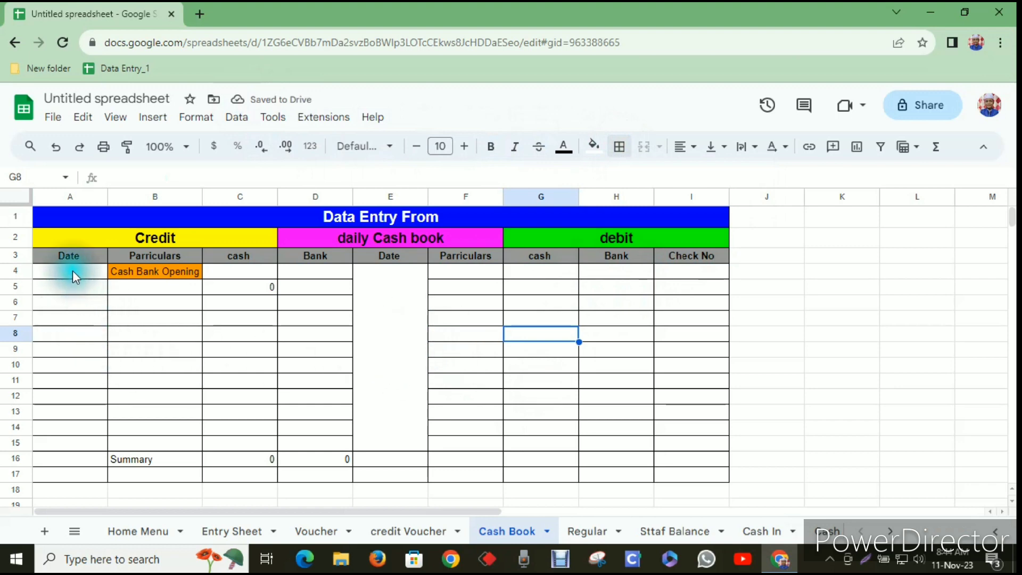
# Unmerge the second Date column's cells E4:E15 and reapply all borders to them.
pyautogui.click(408, 306)
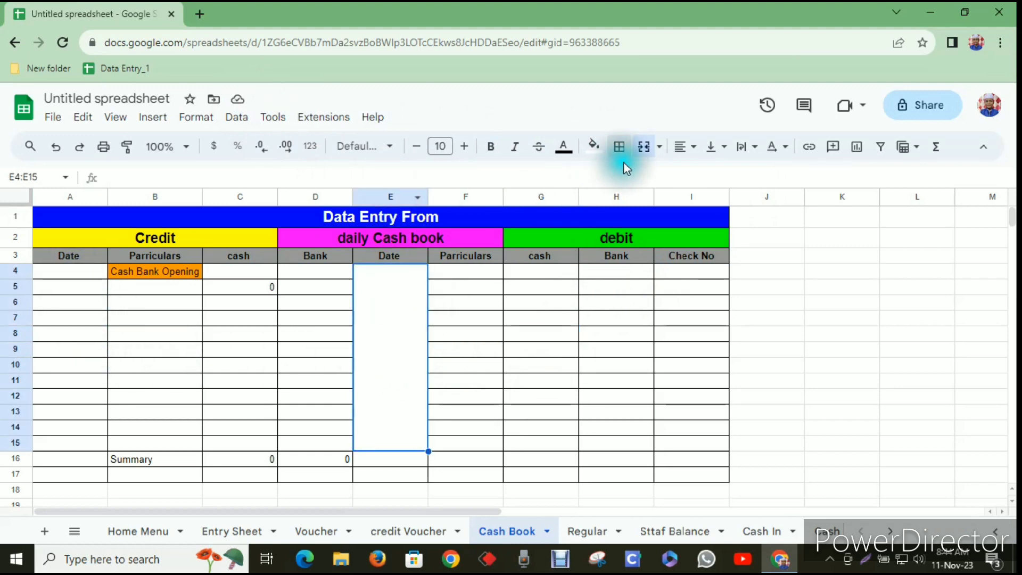
pyautogui.click(644, 145)
pyautogui.click(525, 378)
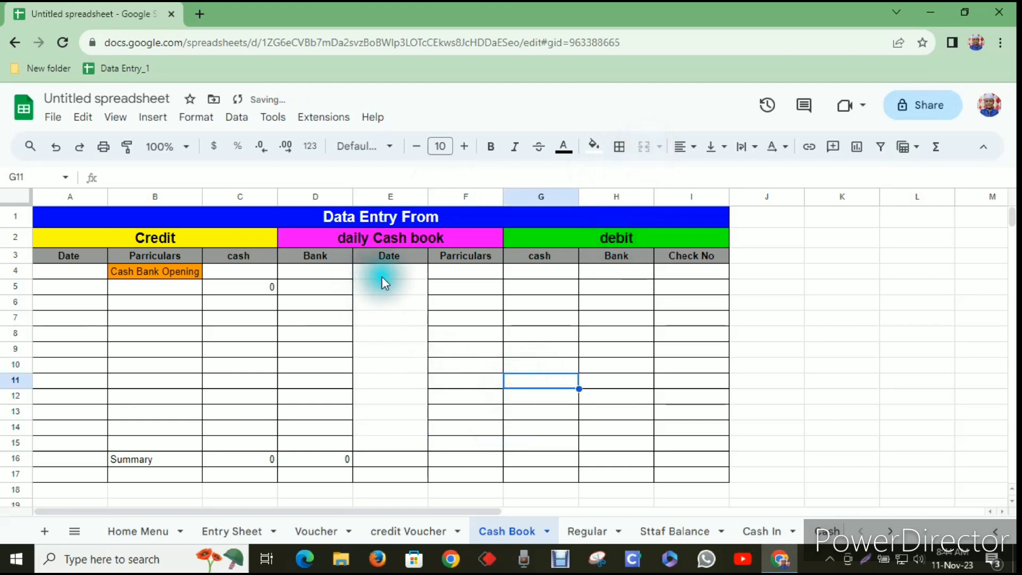
pyautogui.moveTo(382, 276); pyautogui.dragTo(415, 443)
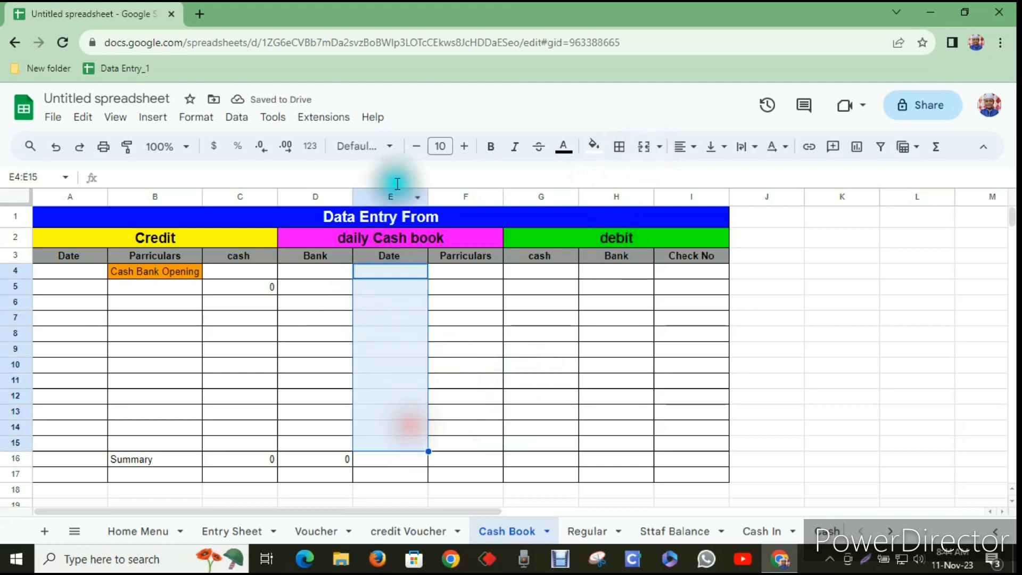
pyautogui.click(616, 149)
pyautogui.click(630, 201)
pyautogui.click(559, 351)
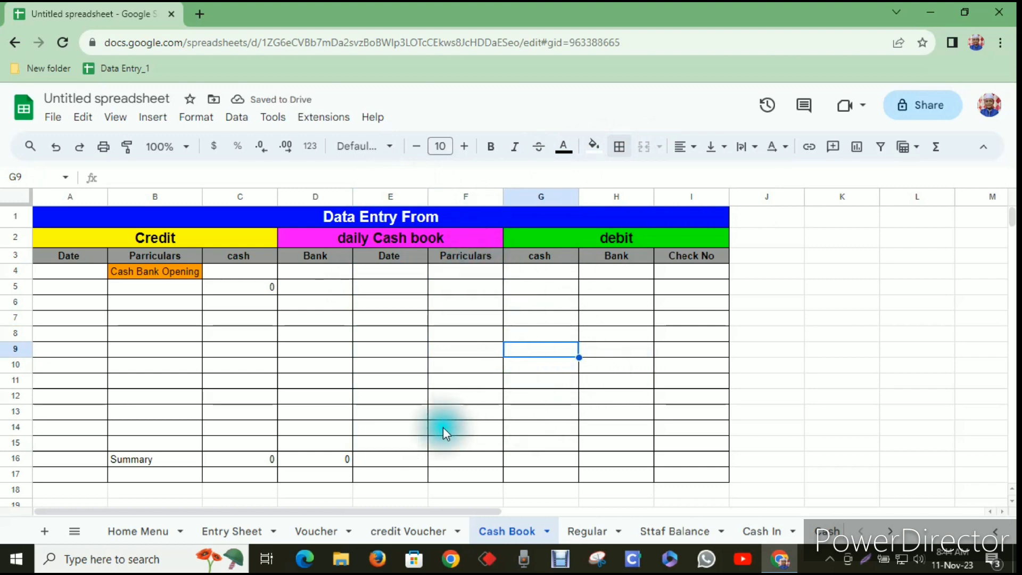
# Copy the Summary label and totals from B16:D16 to the debit side starting at F16.
pyautogui.click(456, 456)
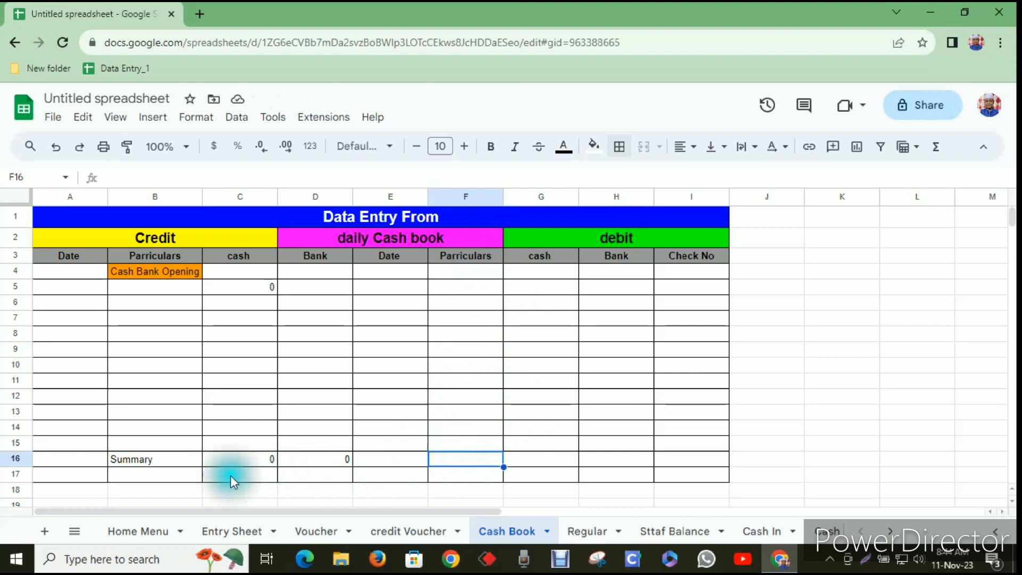
pyautogui.moveTo(183, 466); pyautogui.dragTo(350, 460)
pyautogui.hotkey('ctrl', 'c')
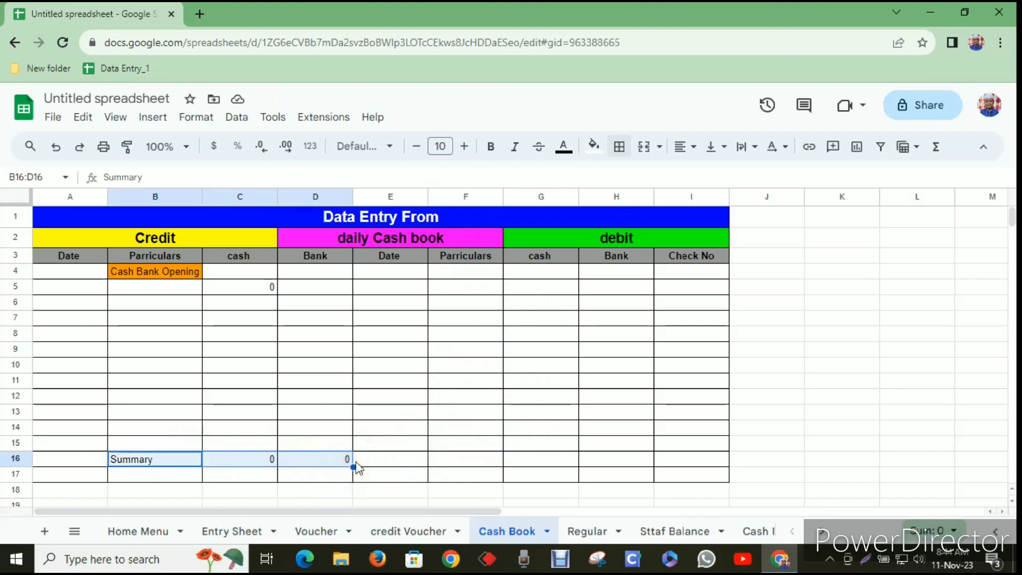
pyautogui.click(488, 461)
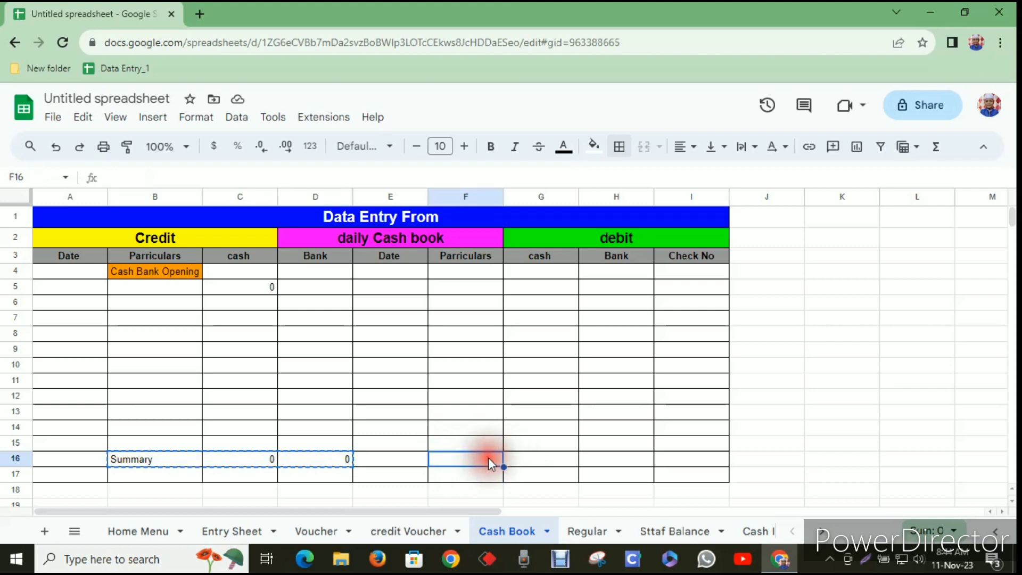
pyautogui.hotkey('ctrl', 'v')
pyautogui.click(711, 460)
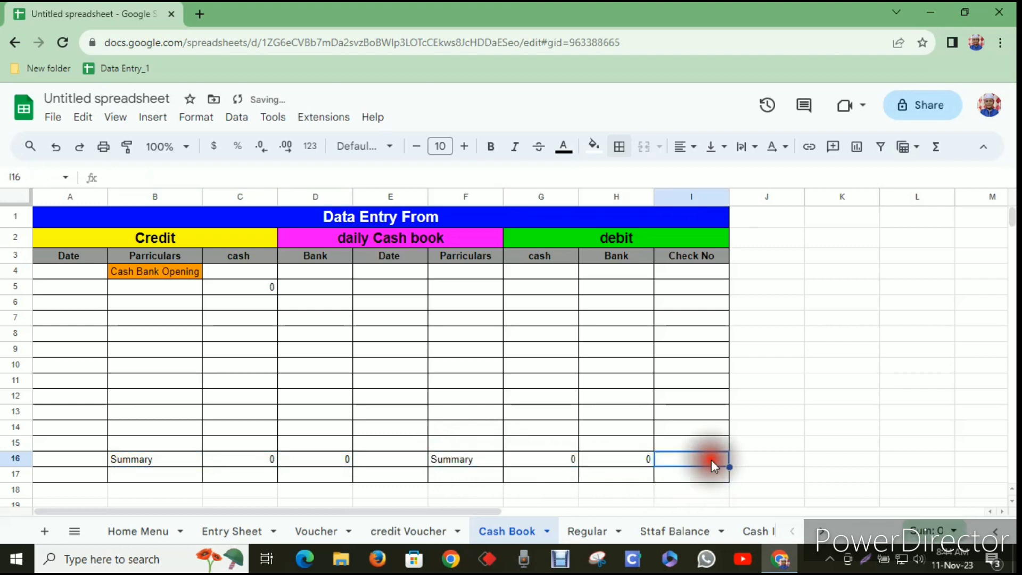
pyautogui.click(838, 426)
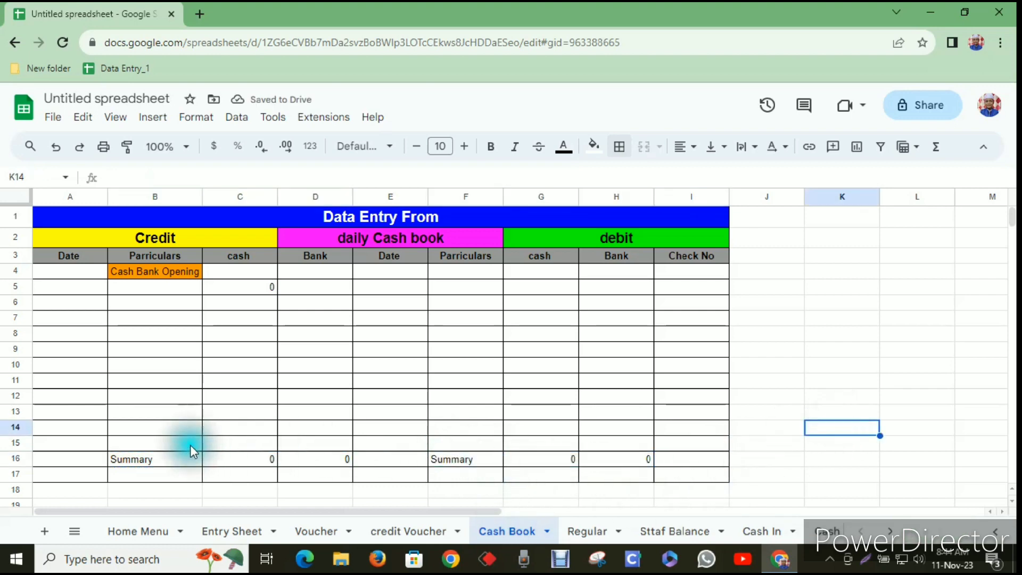
# Fill the Summary row A16:I16 with yellow.
pyautogui.moveTo(91, 460); pyautogui.dragTo(678, 451)
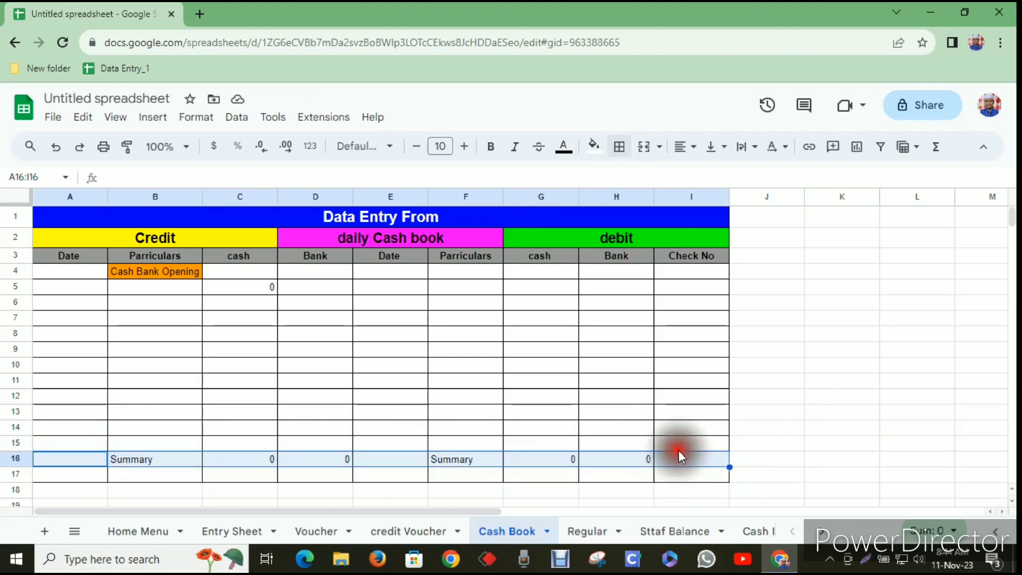
pyautogui.click(594, 146)
pyautogui.click(647, 215)
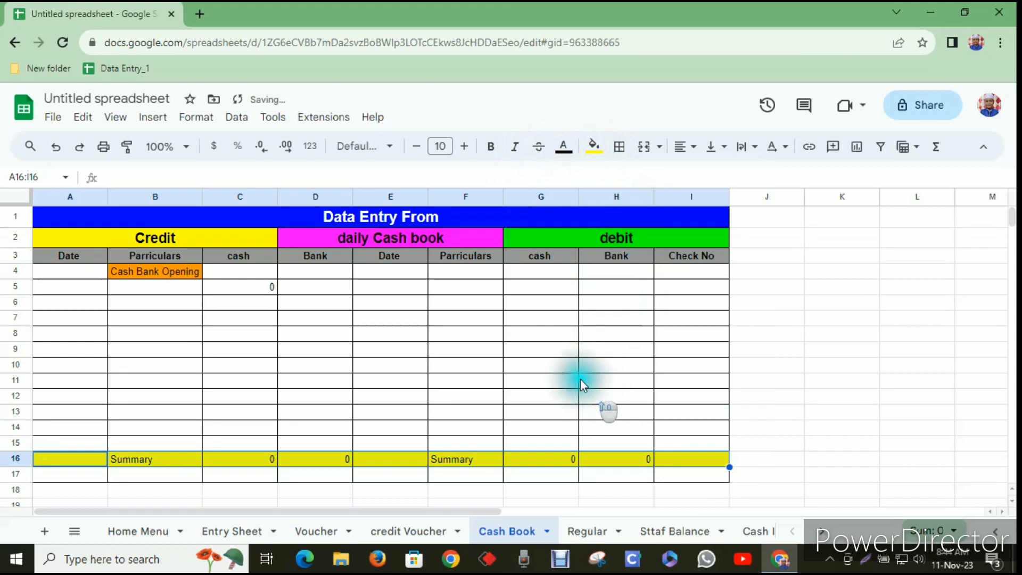
# Enter the label "Closing Status" in cell F17 below the debit-side Summary.
pyautogui.scroll(-1, 453, 420)
pyautogui.click(95, 433)
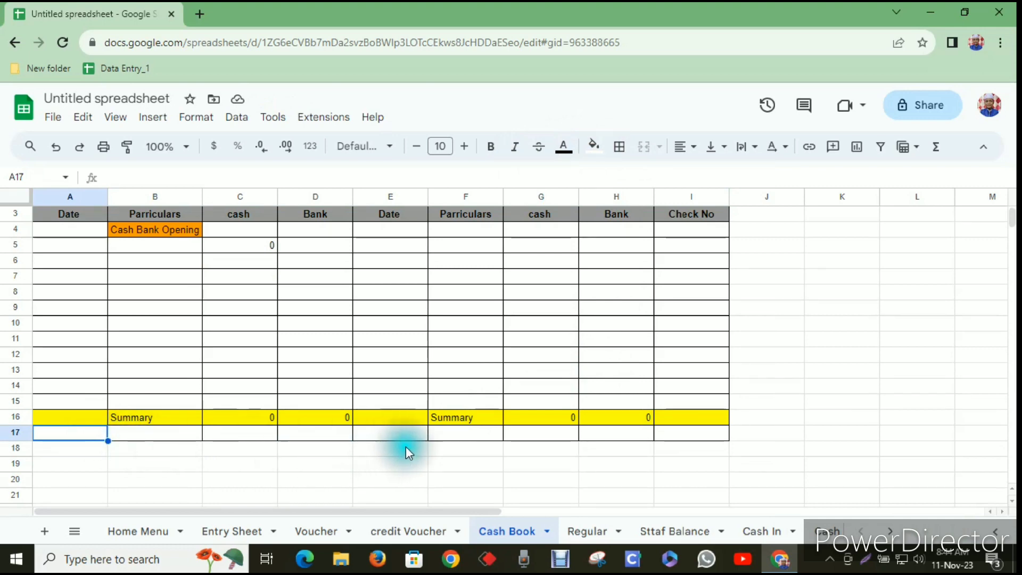
pyautogui.click(477, 433)
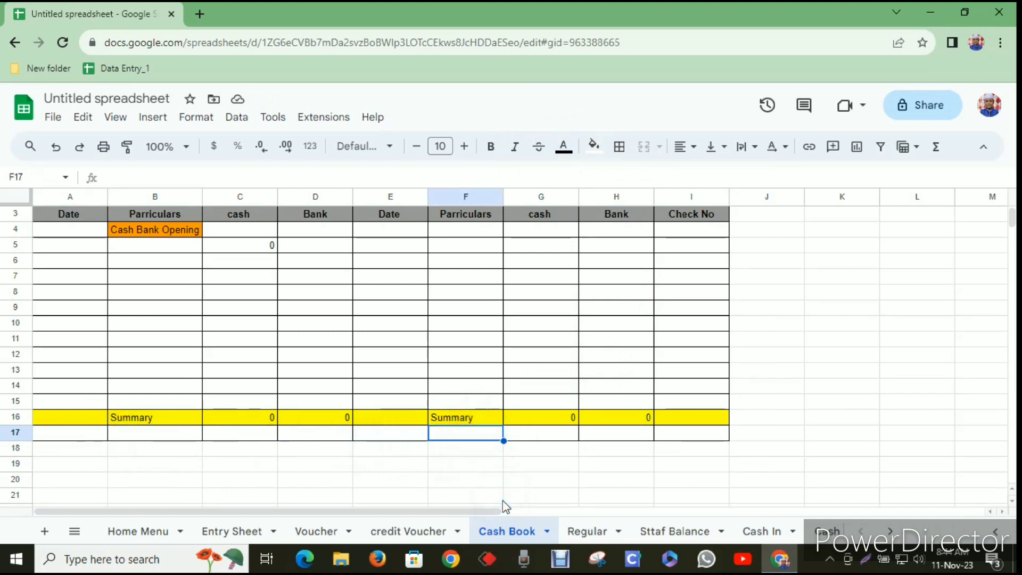
pyautogui.write('C')
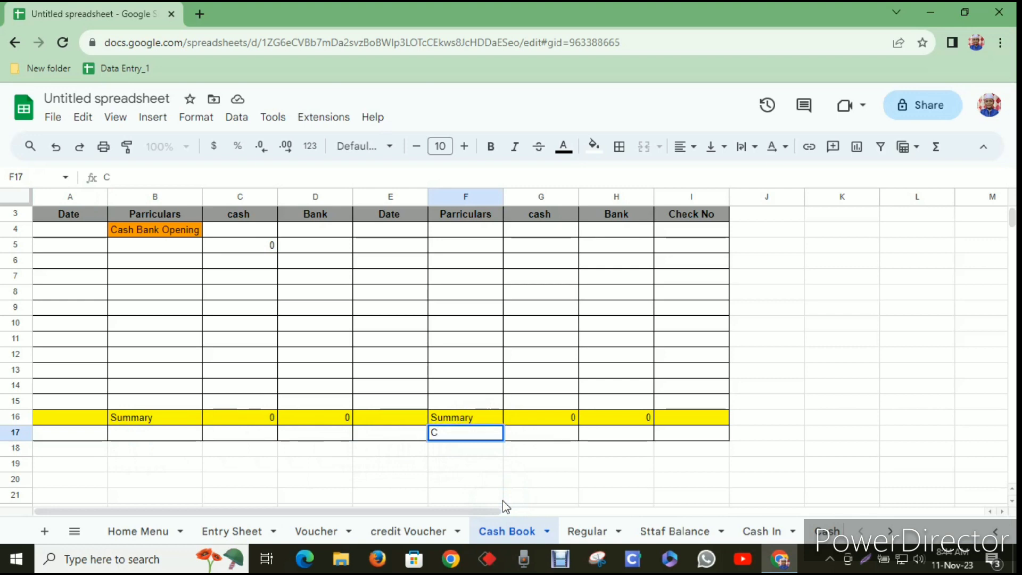
pyautogui.write('los')
pyautogui.write('ing')
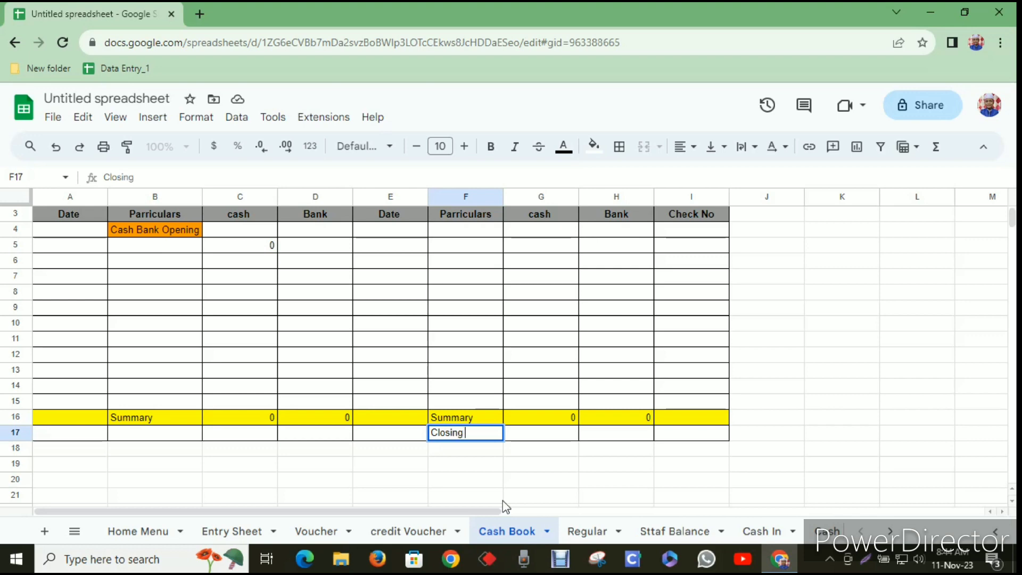
pyautogui.write(' A')
pyautogui.press('BackSpace')
pyautogui.write('Sta')
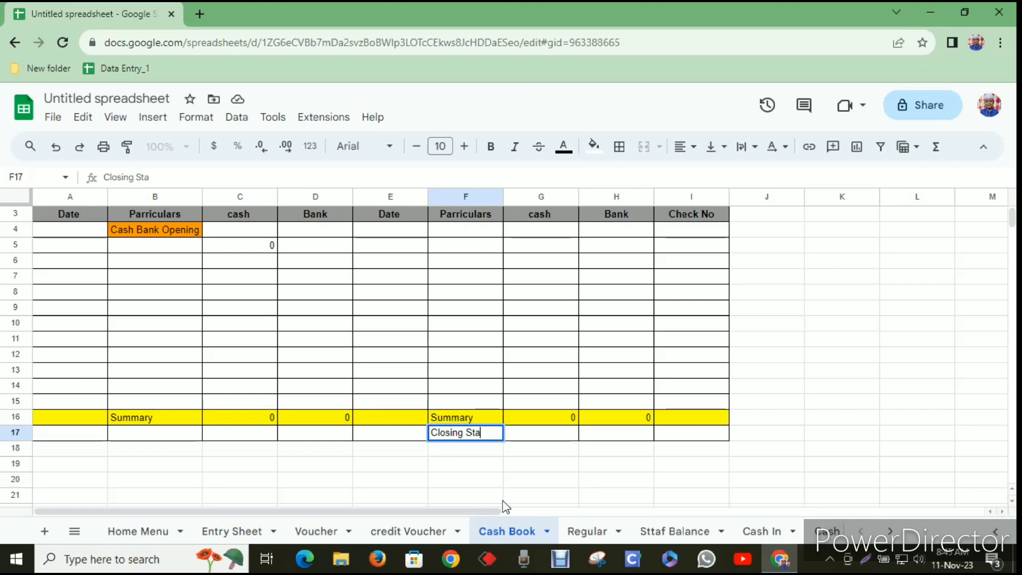
pyautogui.write('tus')
pyautogui.click(530, 488)
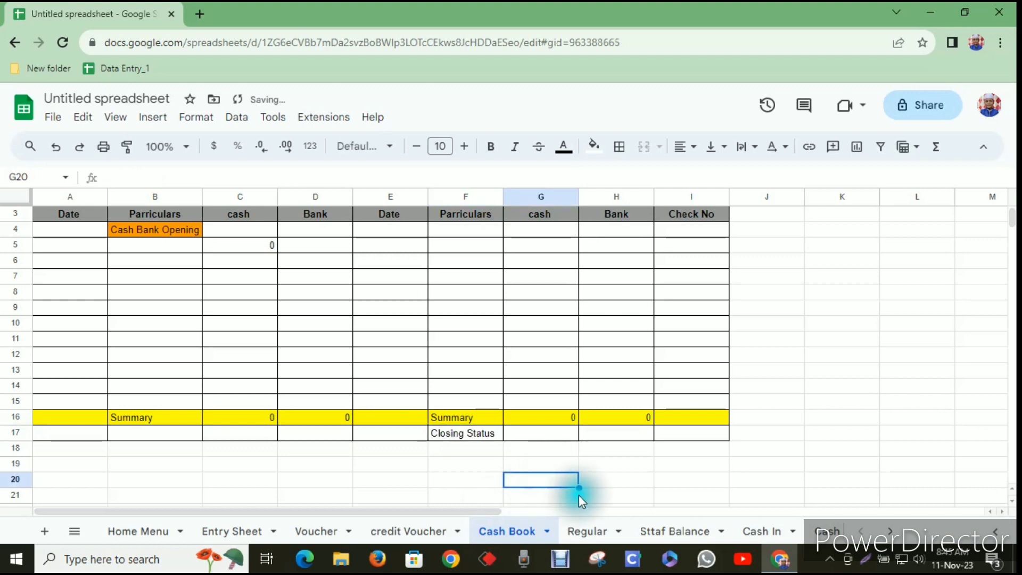
pyautogui.click(530, 434)
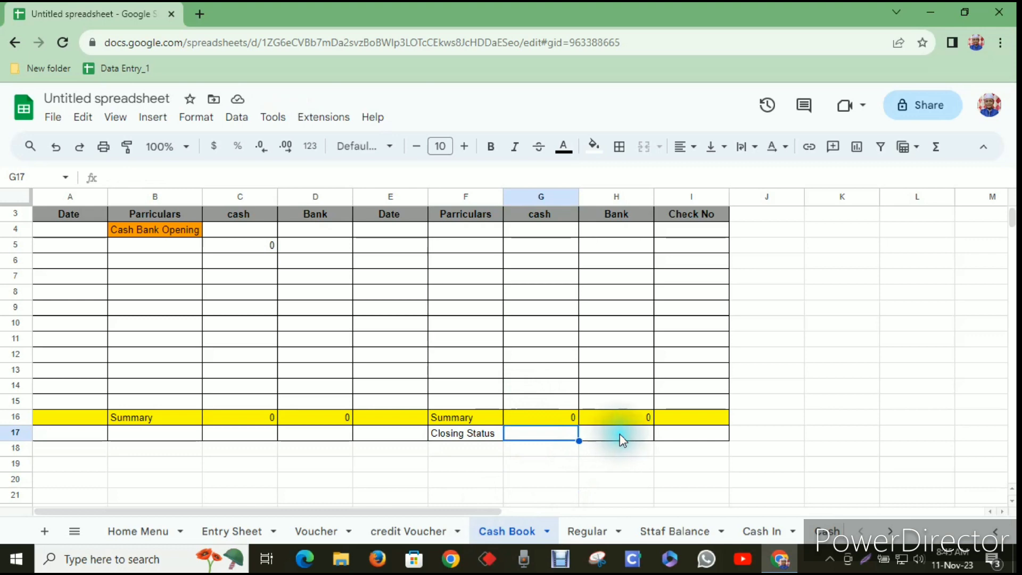
pyautogui.click(564, 419)
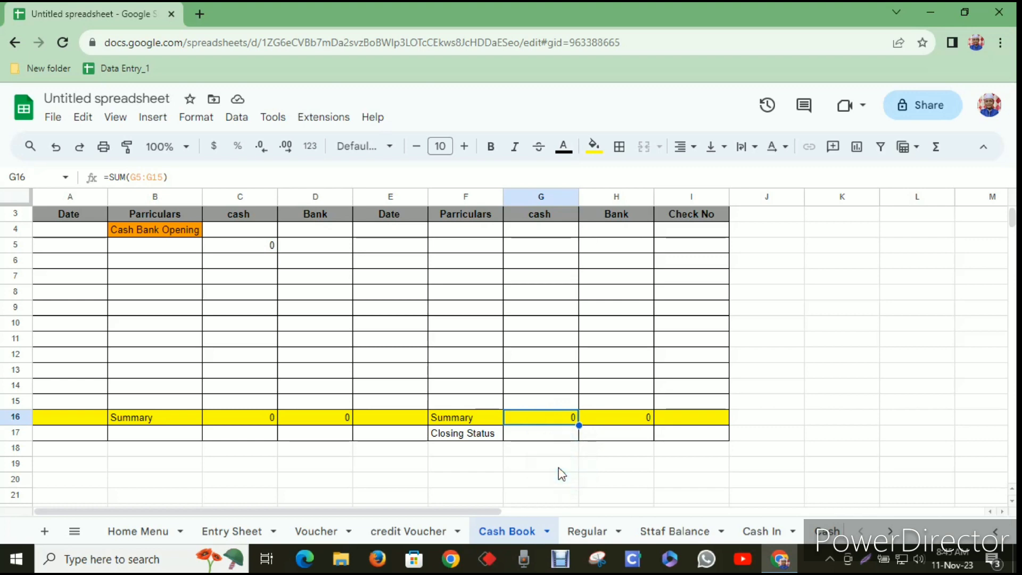
pyautogui.click(560, 434)
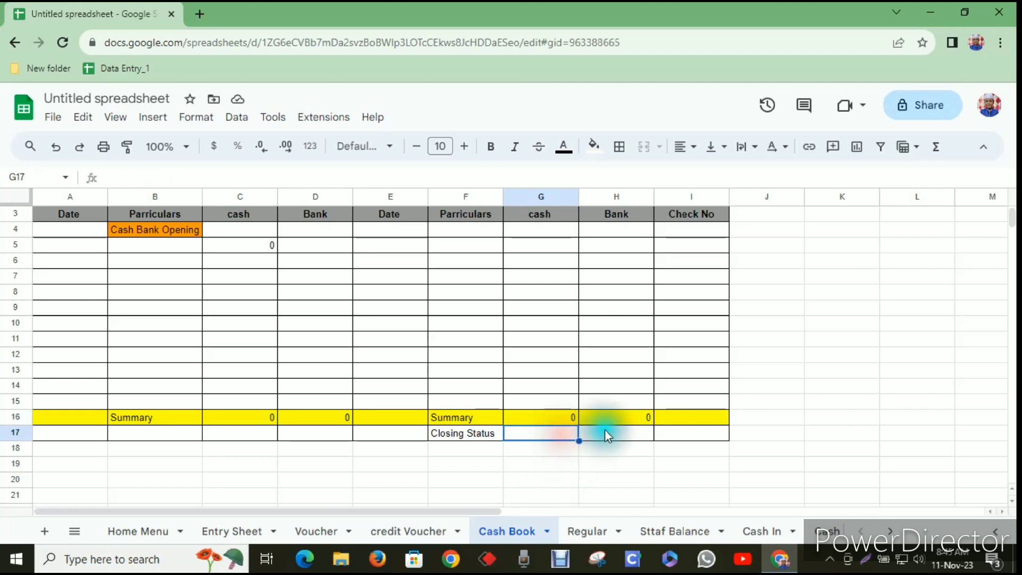
pyautogui.click(607, 429)
pyautogui.click(542, 432)
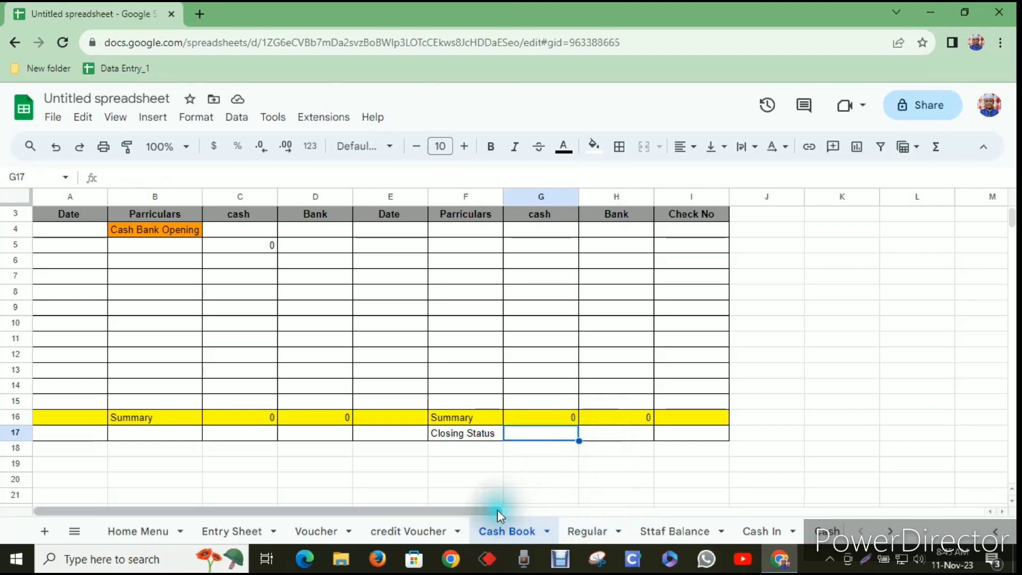
pyautogui.click(381, 510)
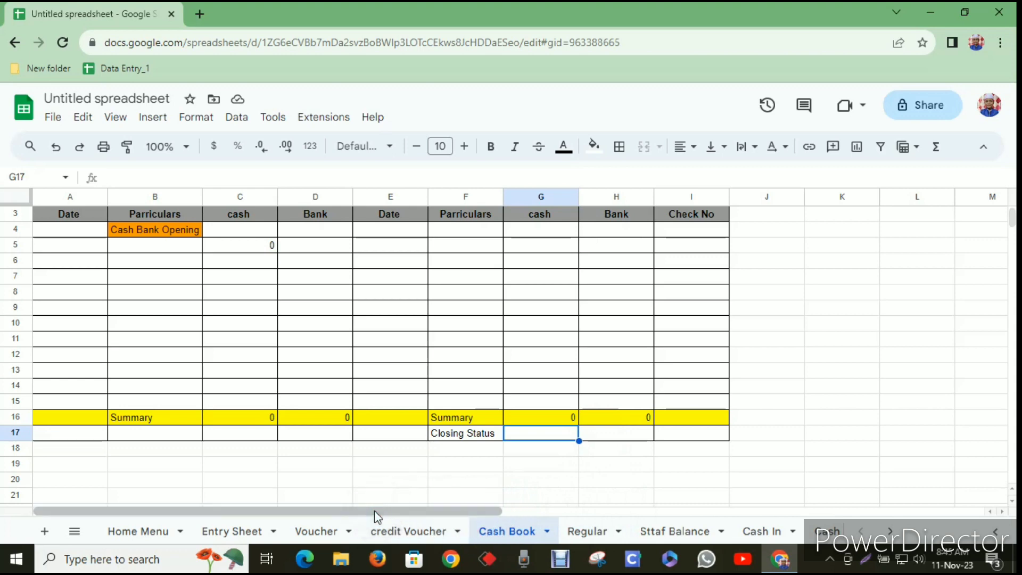
# Apply all borders to cells A18:I18 below the Closing Status row.
pyautogui.click(86, 450)
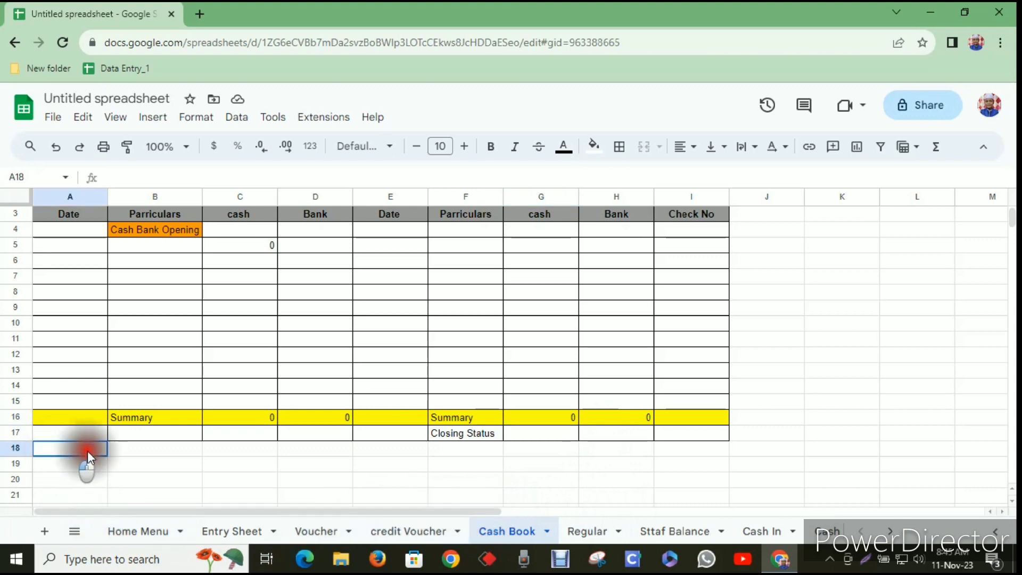
pyautogui.moveTo(87, 452); pyautogui.dragTo(672, 451)
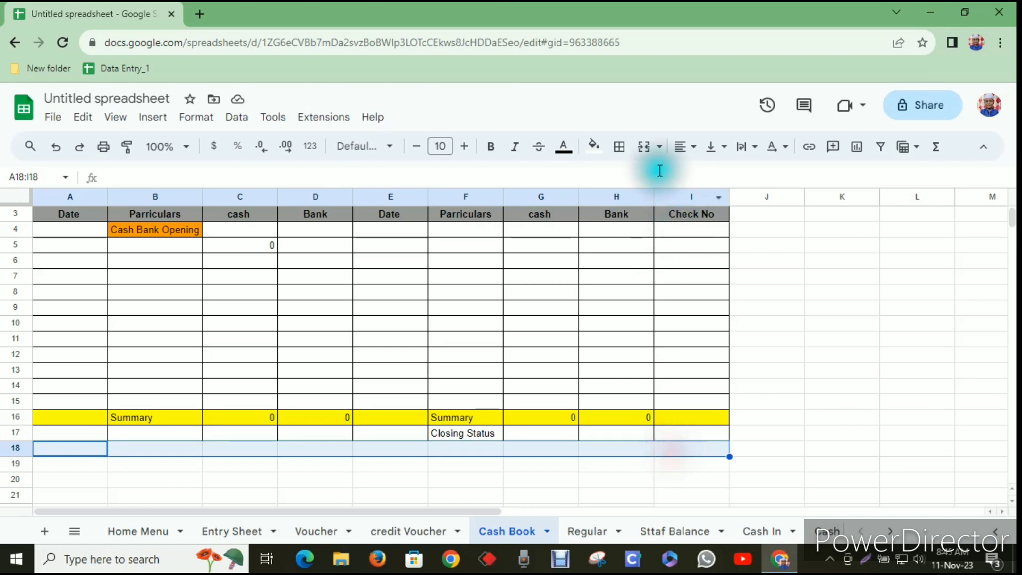
pyautogui.click(619, 147)
pyautogui.click(628, 181)
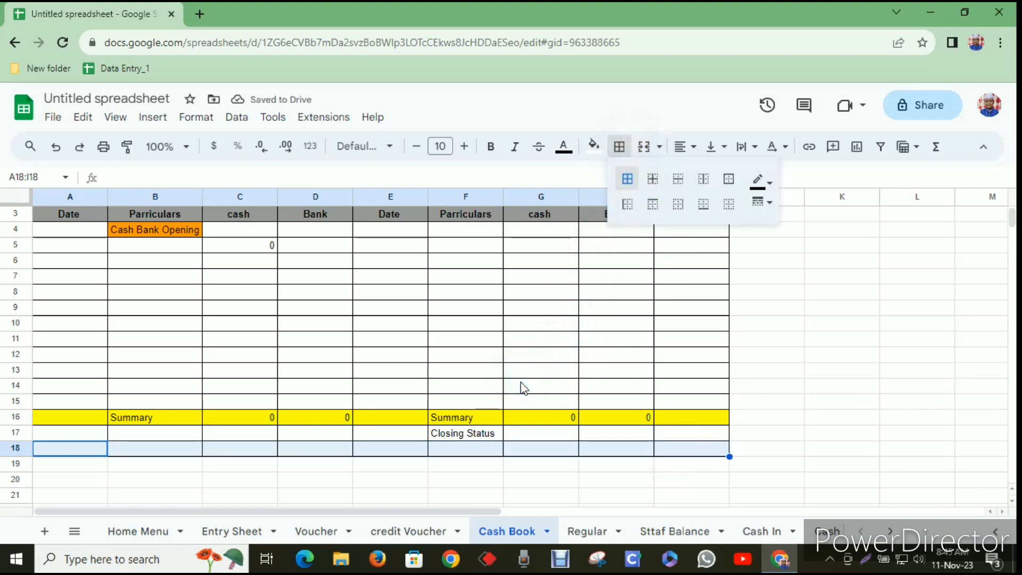
# Enter the label "Total" in cell A18.
pyautogui.click(83, 449)
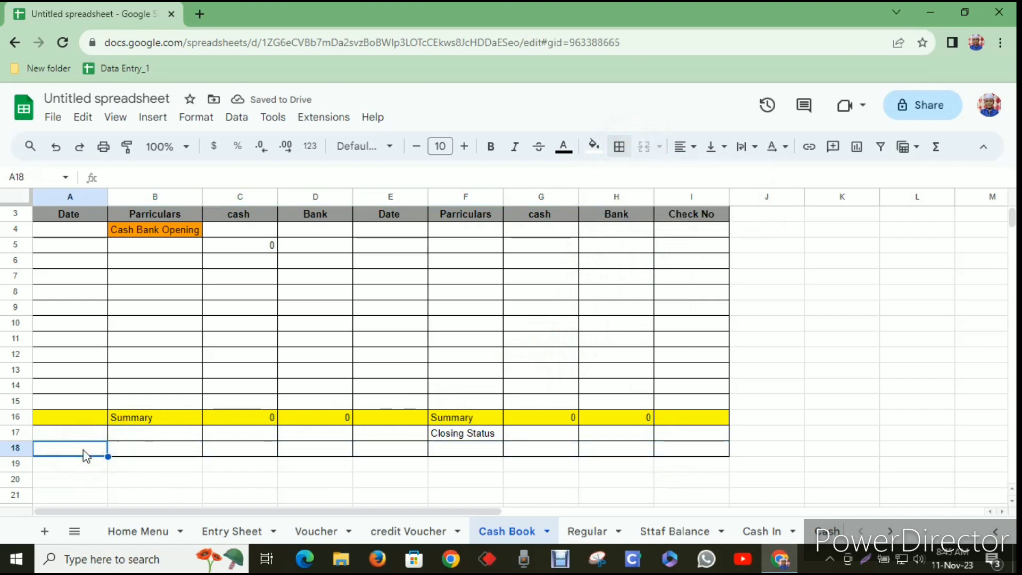
pyautogui.write('Tot')
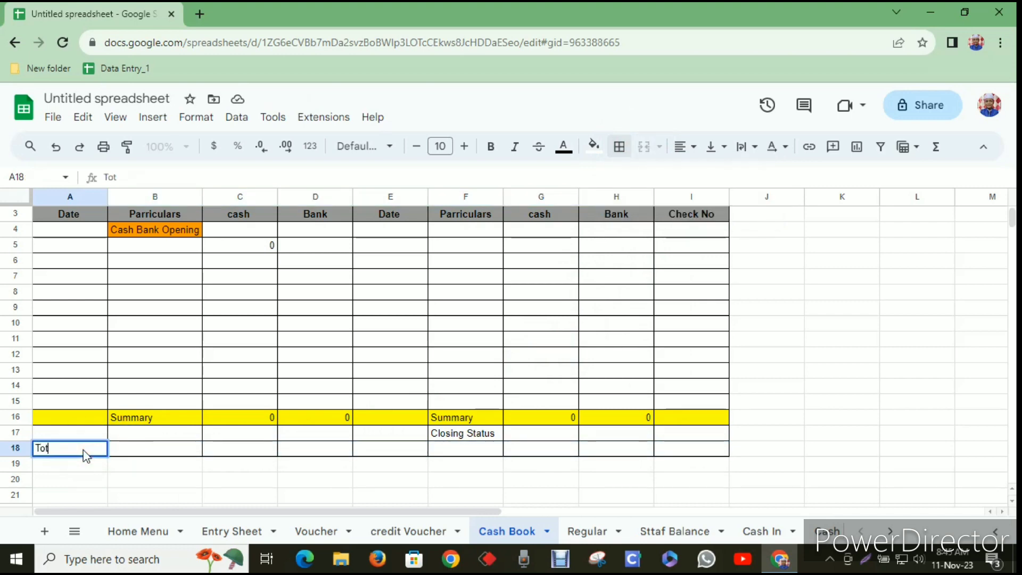
pyautogui.write('al')
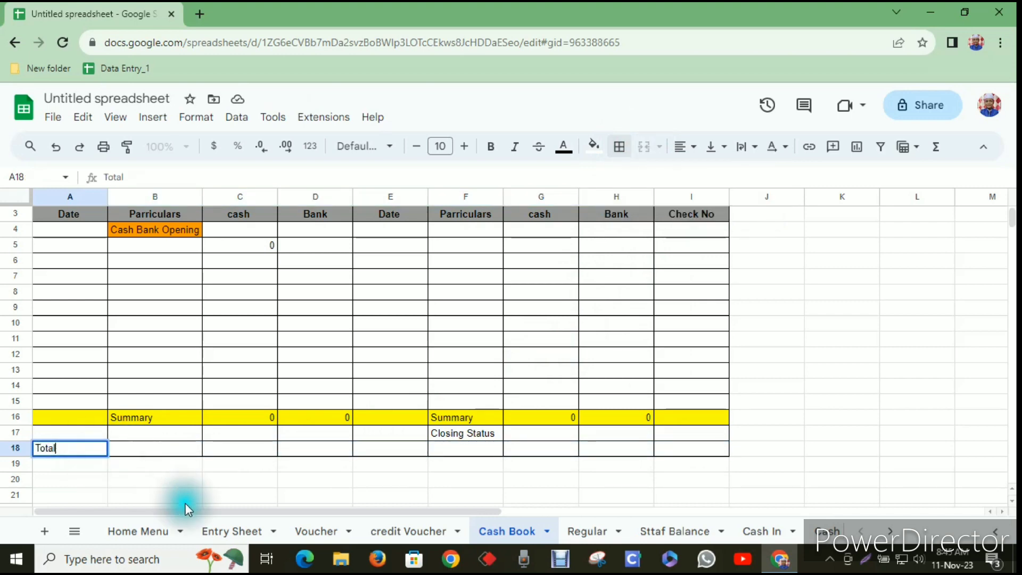
pyautogui.click(183, 464)
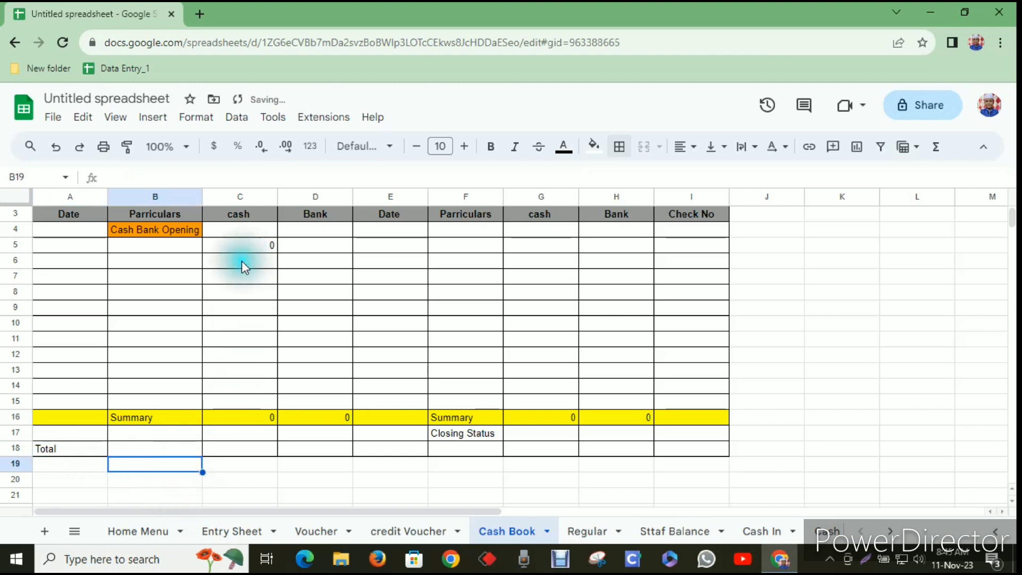
# Enter 110 as the opening cash amount in cell C4, beside Cash Bank Opening.
pyautogui.click(243, 230)
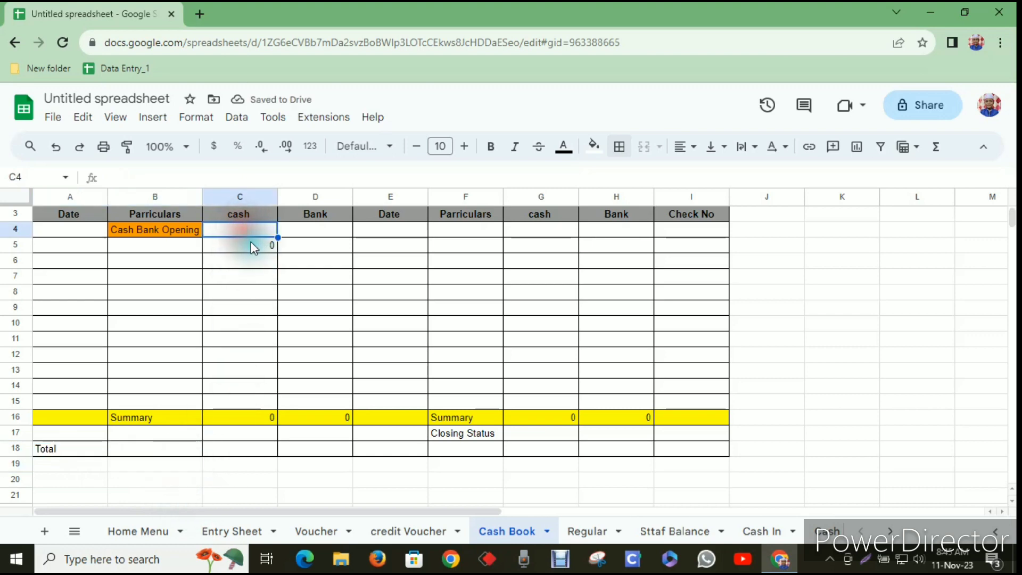
pyautogui.write('110')
pyautogui.click(305, 292)
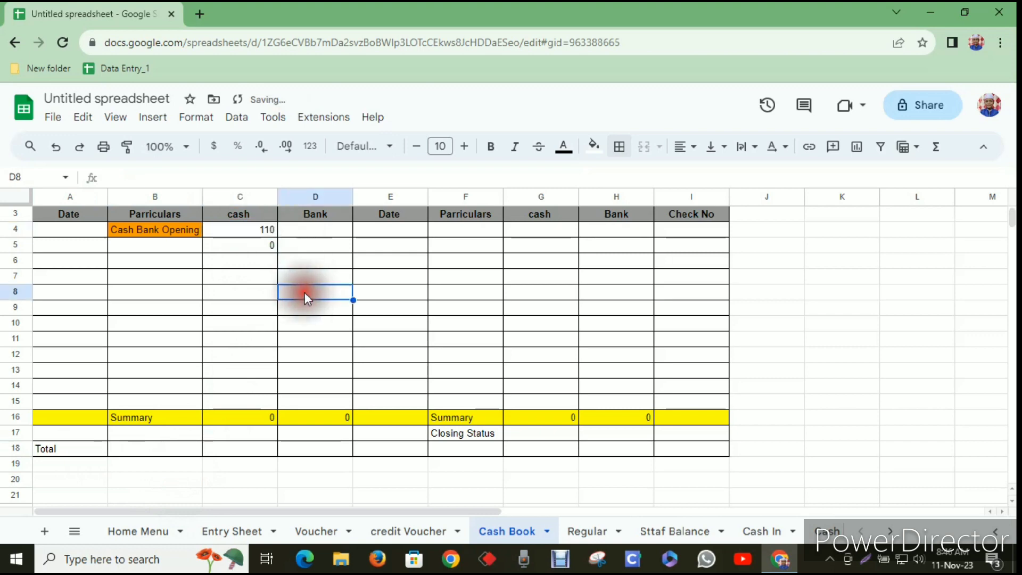
# Capitalize the credit-side heading in cell C3 so it reads "Cash".
pyautogui.doubleClick(235, 214)
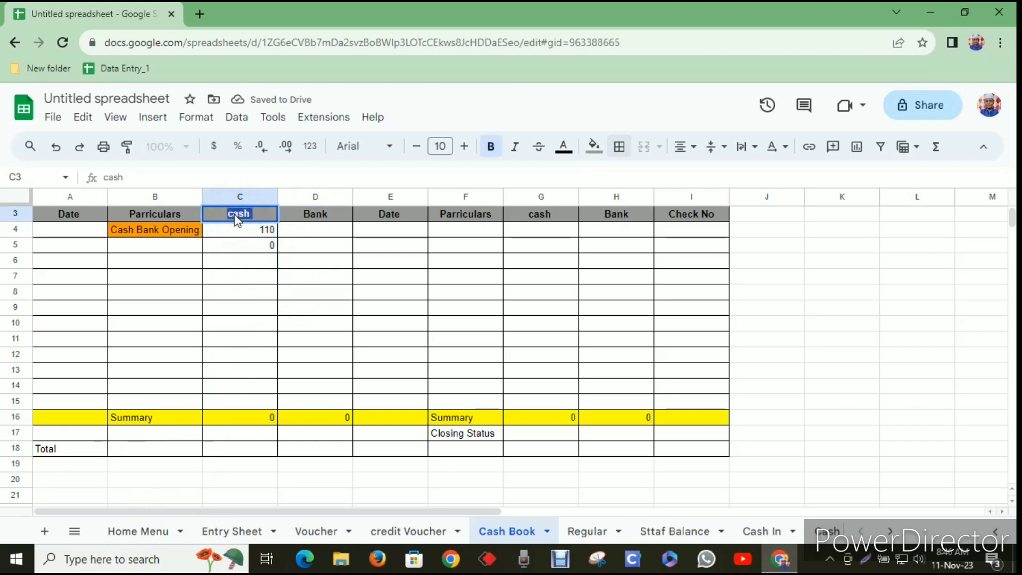
pyautogui.press('Right')
pyautogui.press('Left')
pyautogui.press('Left')
pyautogui.press('Left')
pyautogui.press('Left')
pyautogui.press('Delete')
pyautogui.write('C')
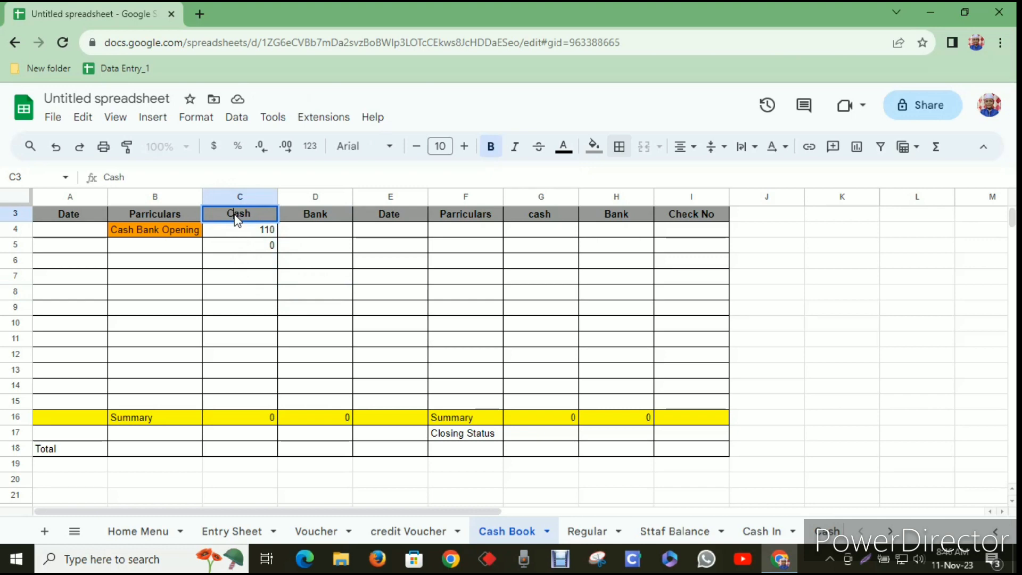
pyautogui.click(266, 273)
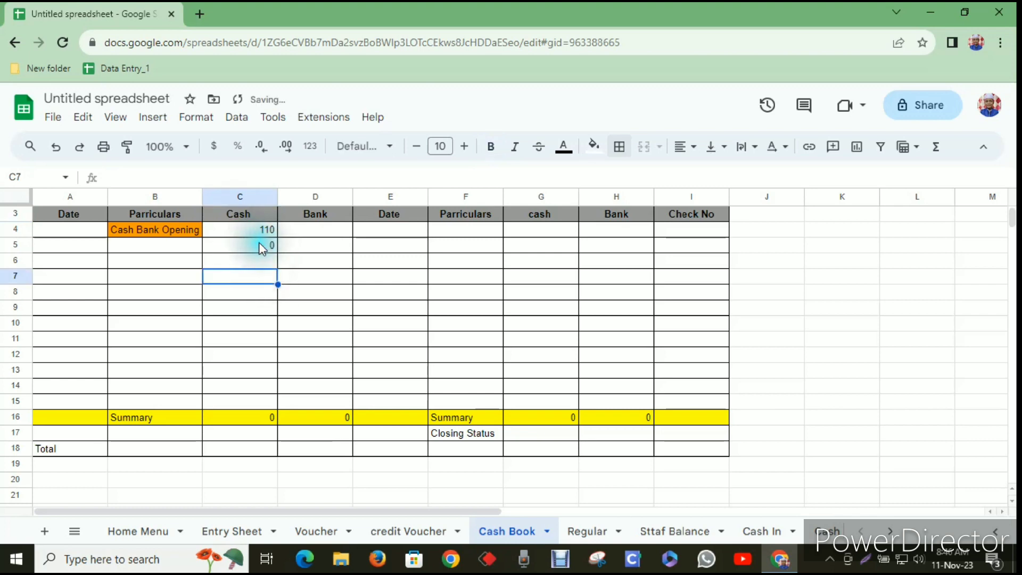
pyautogui.click(260, 241)
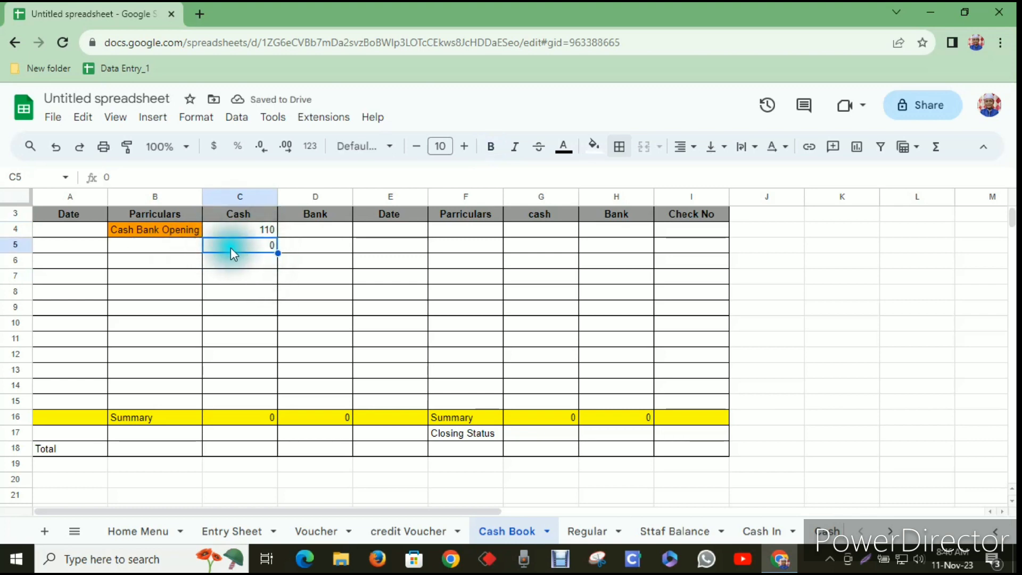
pyautogui.click(238, 340)
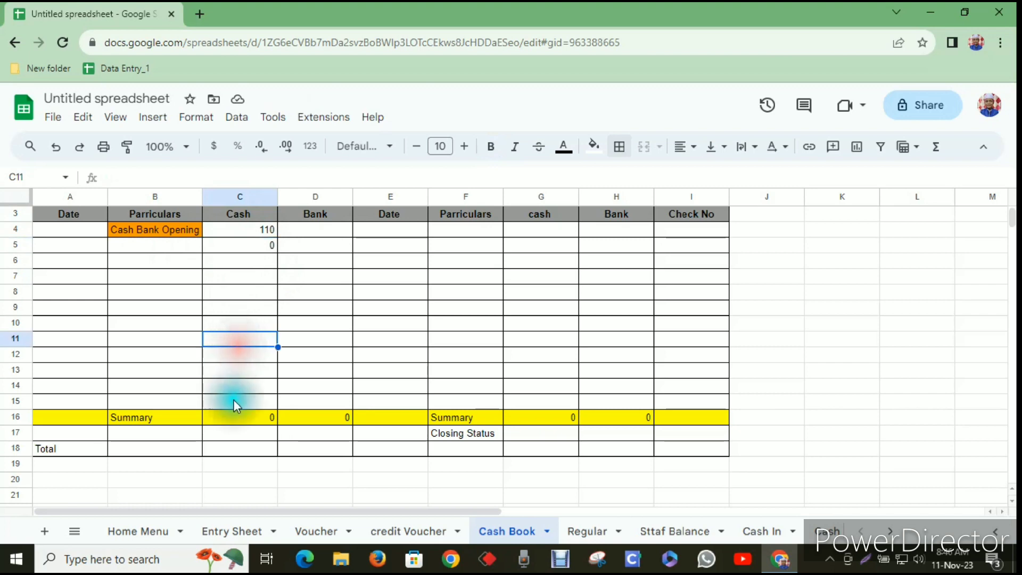
pyautogui.click(345, 339)
pyautogui.scroll(2, 542, 355)
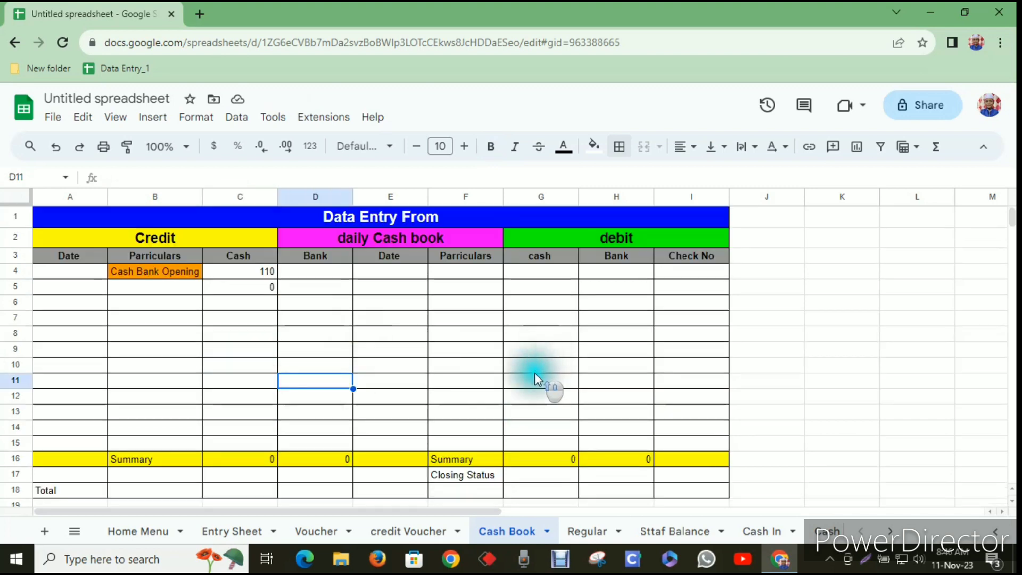
pyautogui.scroll(-2, 292, 388)
pyautogui.scroll(2, 308, 346)
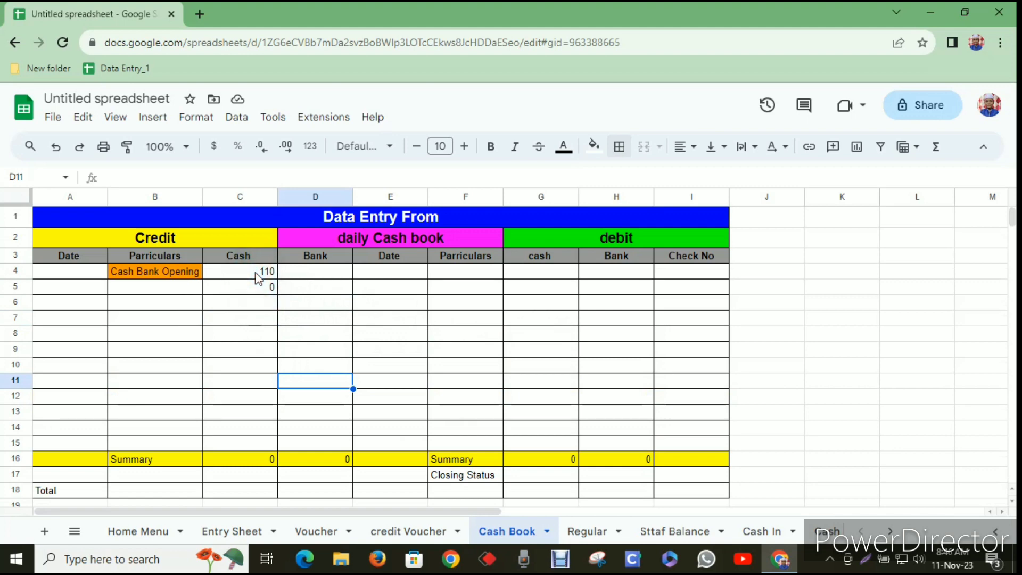
# Set the first credit cash entry in cell C5 to 2000.
pyautogui.click(254, 286)
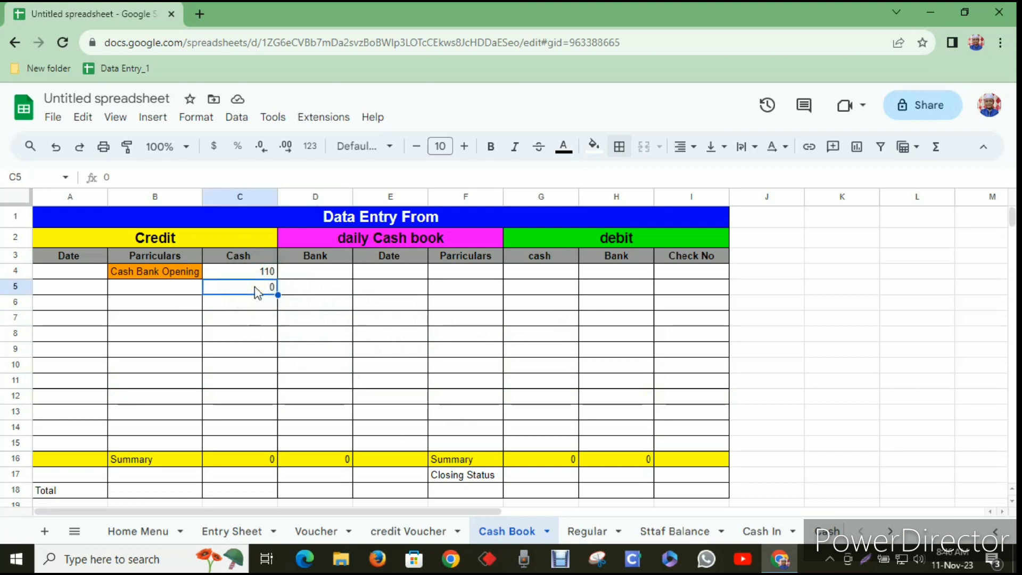
pyautogui.write('2000')
pyautogui.click(370, 363)
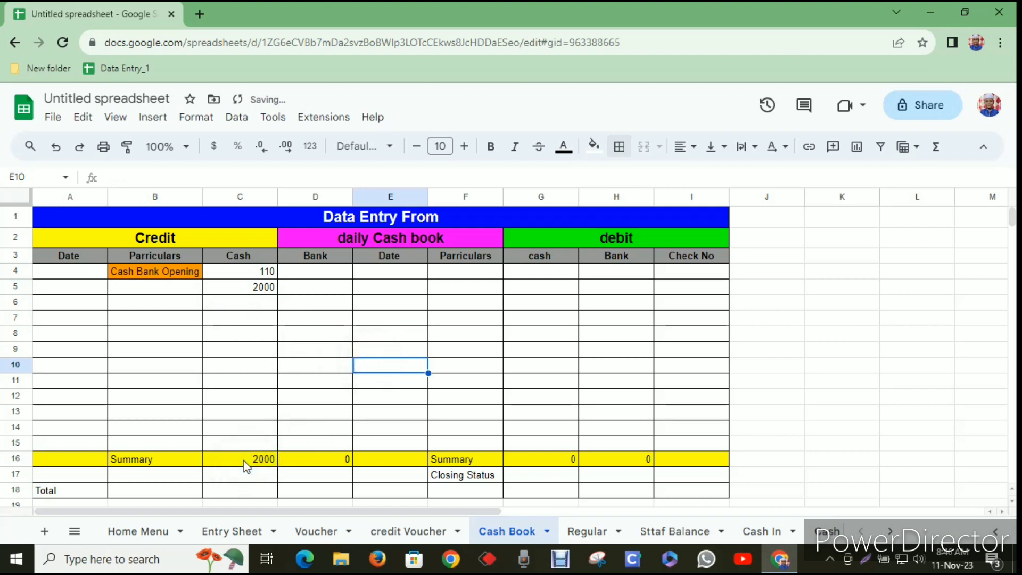
# Enter the formula =C4+C16 in the Total row's cell C18 and extend it to the Bank column in D18.
pyautogui.click(238, 489)
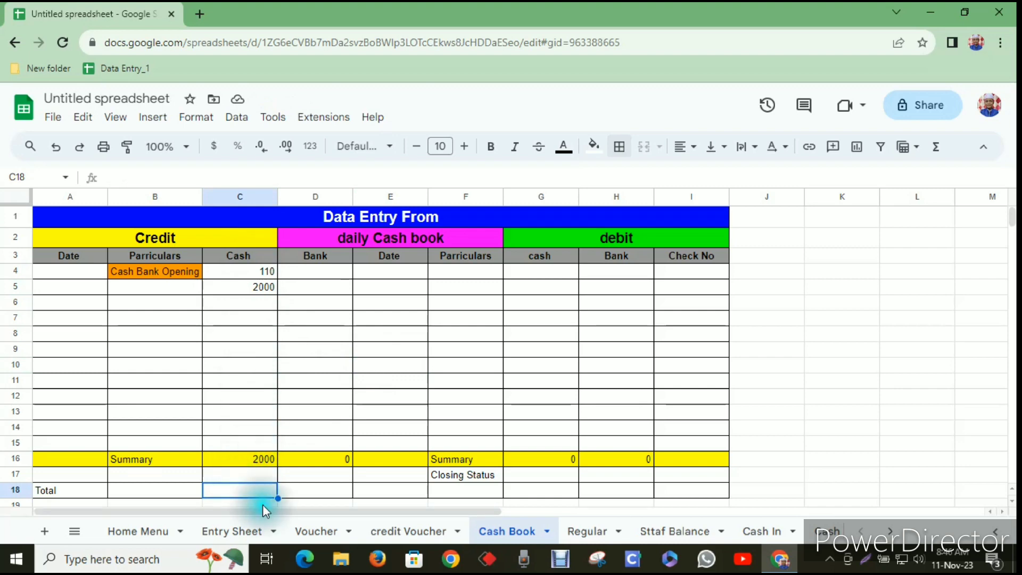
pyautogui.write('=')
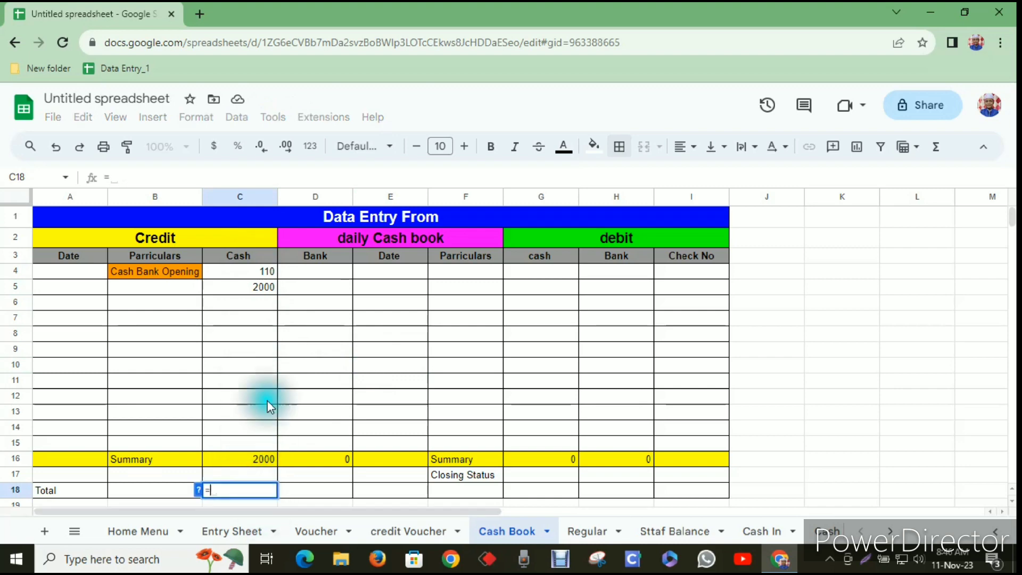
pyautogui.click(236, 269)
pyautogui.write('+')
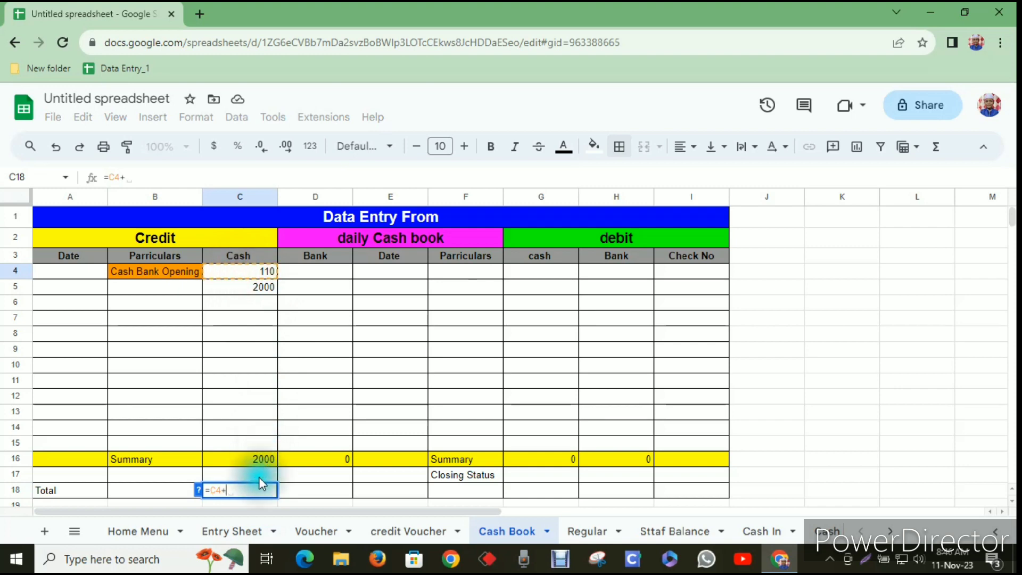
pyautogui.click(252, 459)
pyautogui.press('Return')
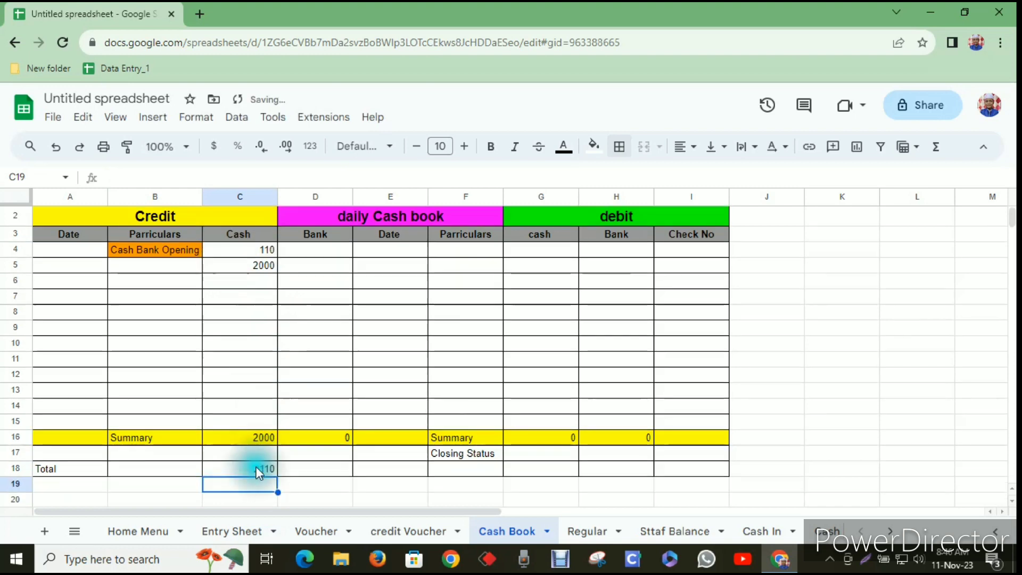
pyautogui.click(254, 471)
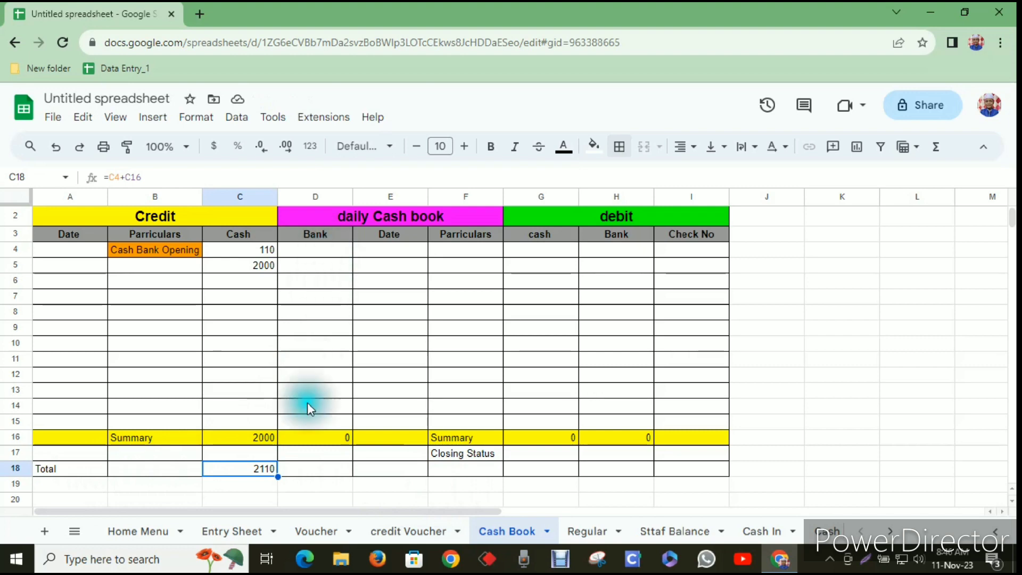
pyautogui.moveTo(278, 474); pyautogui.dragTo(338, 471)
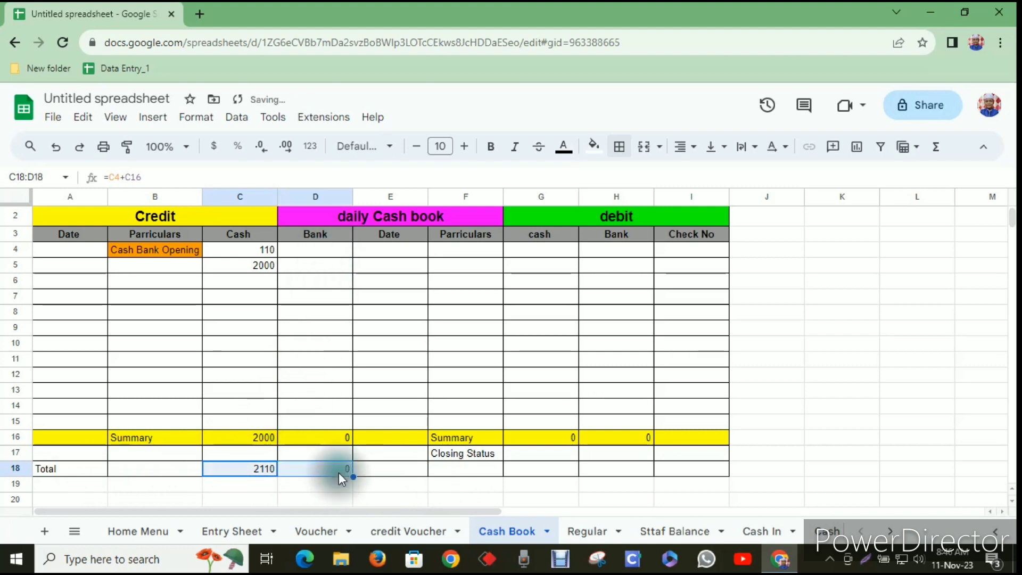
pyautogui.click(327, 267)
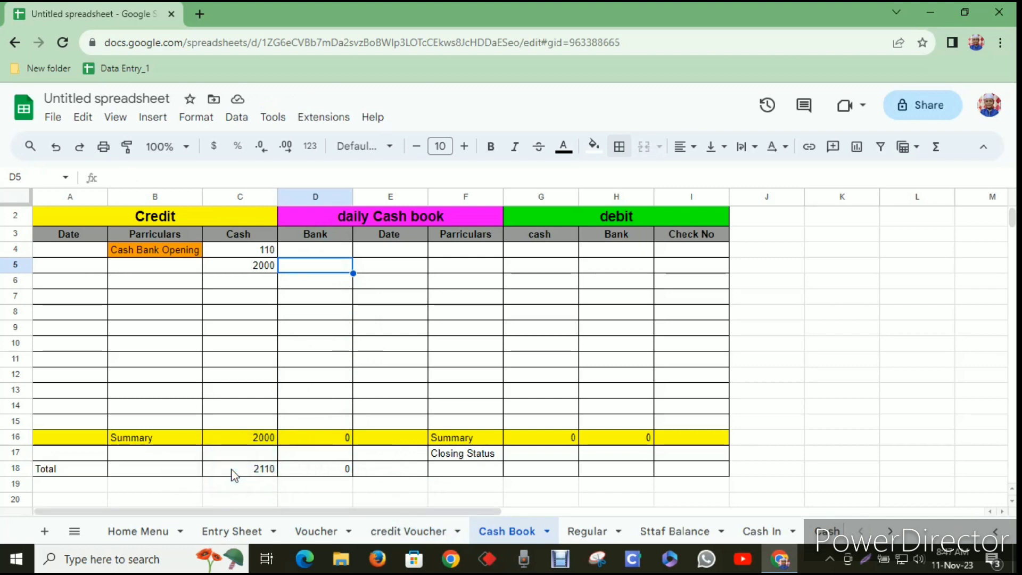
# Enter the label "Total" in cell F18 on the debit side, below Closing Status.
pyautogui.moveTo(65, 473); pyautogui.dragTo(171, 468)
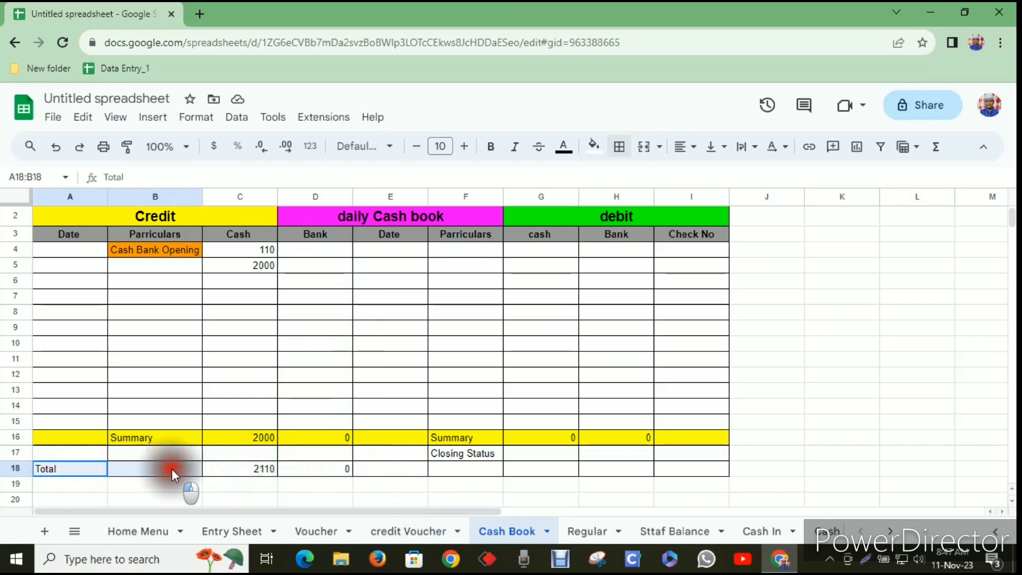
pyautogui.click(452, 467)
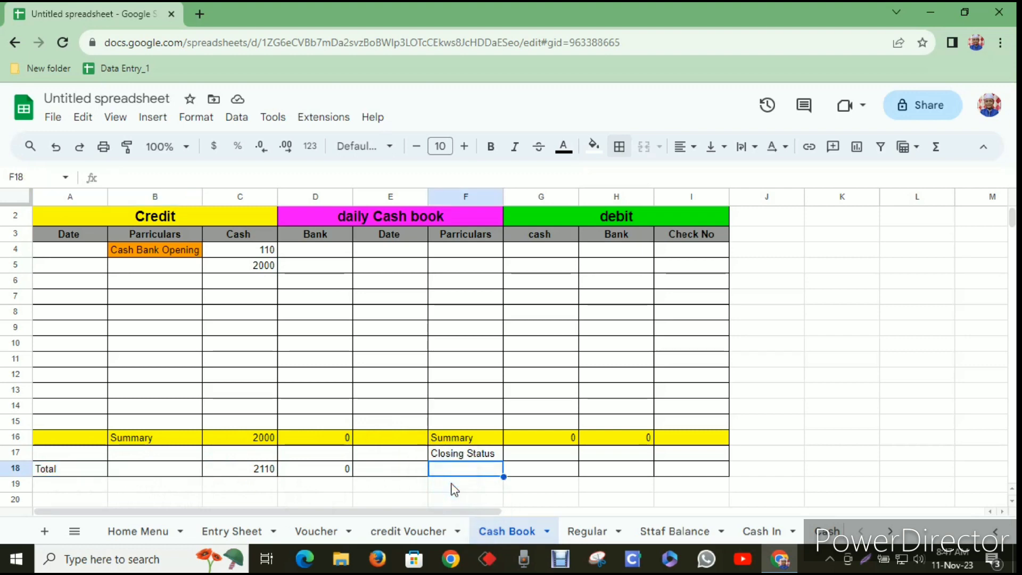
pyautogui.write('Total')
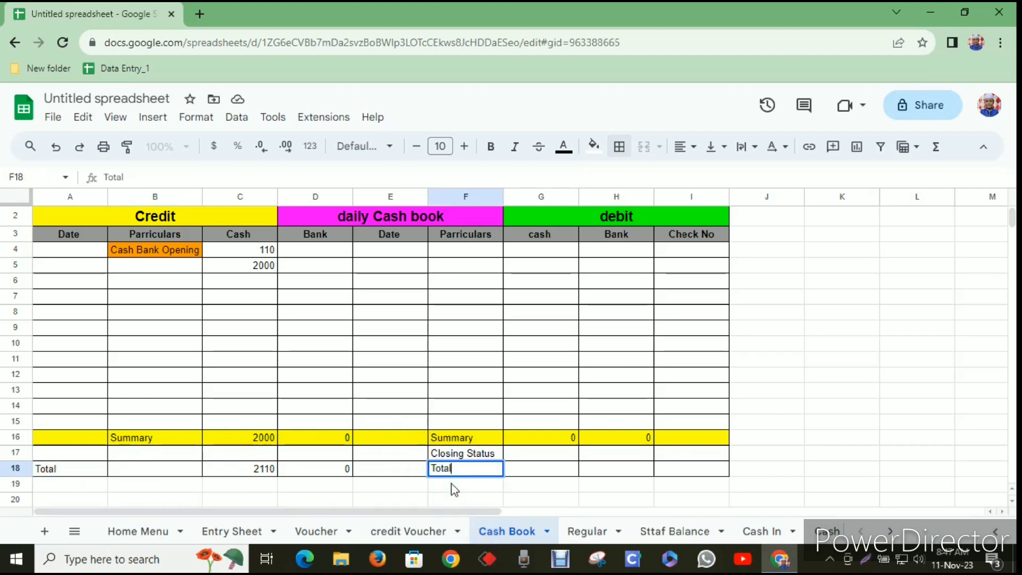
pyautogui.click(540, 484)
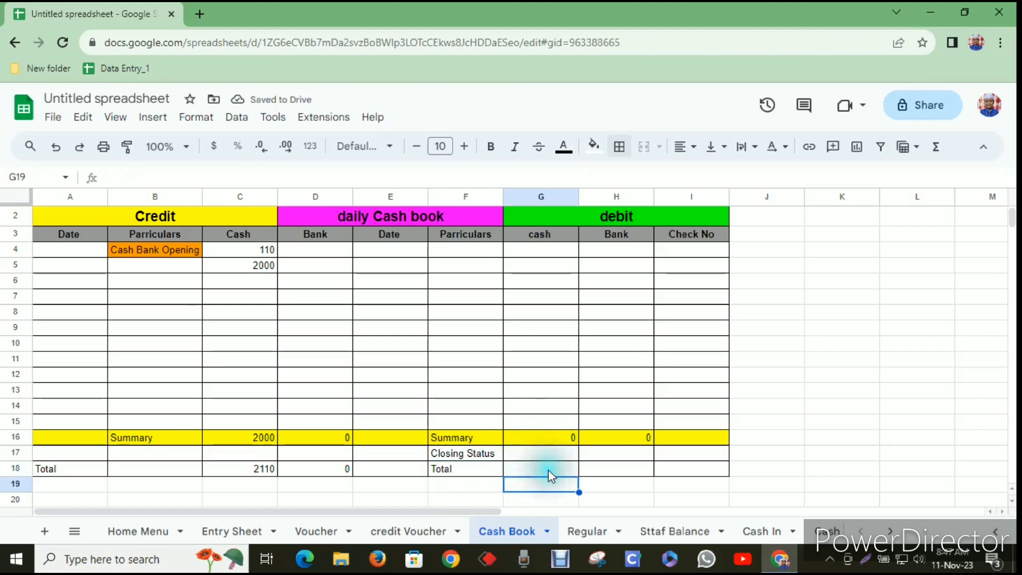
pyautogui.click(545, 466)
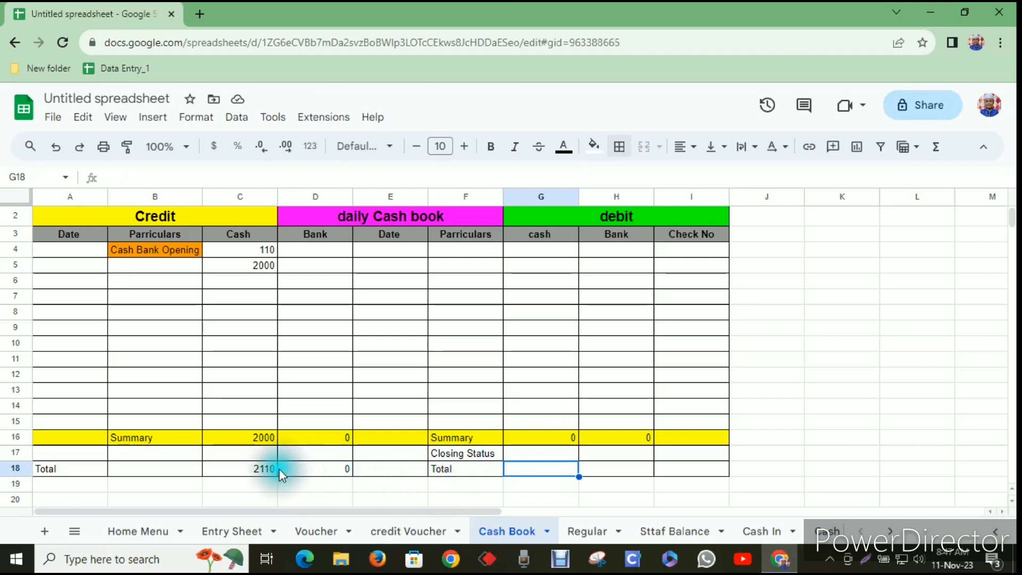
# Copy the Total formulas from C18:D18 into the debit-side Total cells G18:H18.
pyautogui.moveTo(257, 466); pyautogui.dragTo(321, 468)
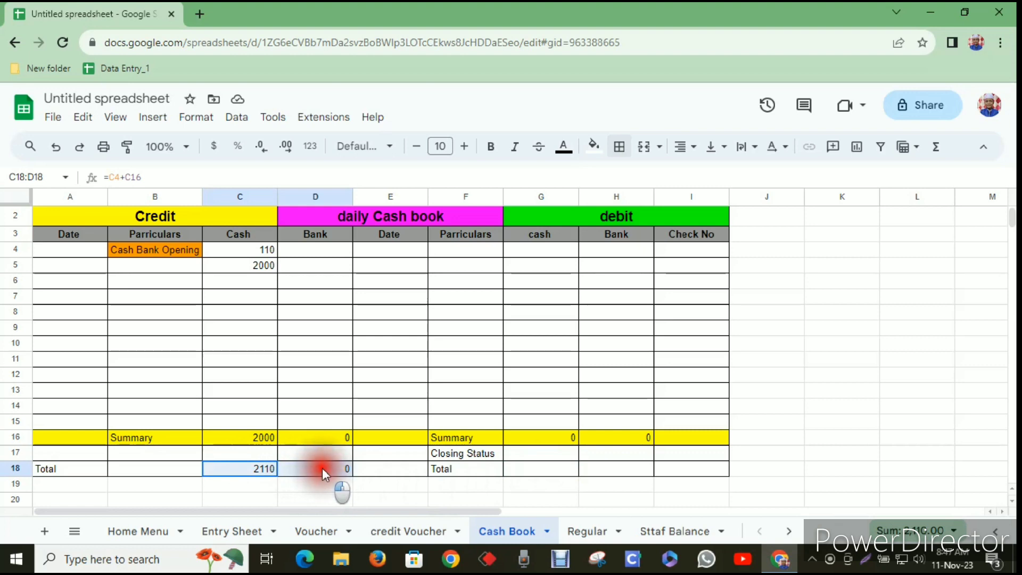
pyautogui.hotkey('ctrl', 'c')
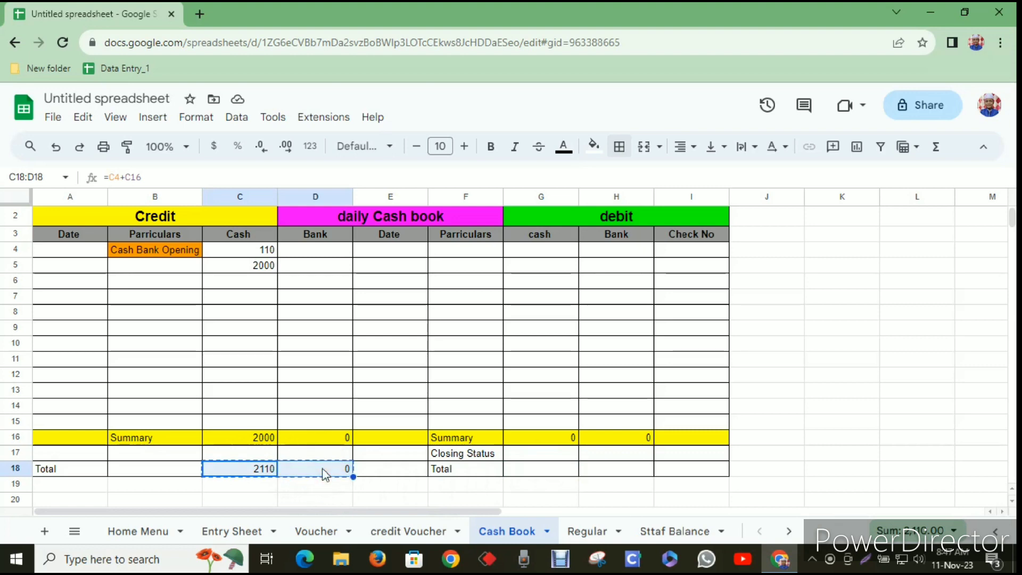
pyautogui.click(560, 469)
pyautogui.hotkey('ctrl', 'v')
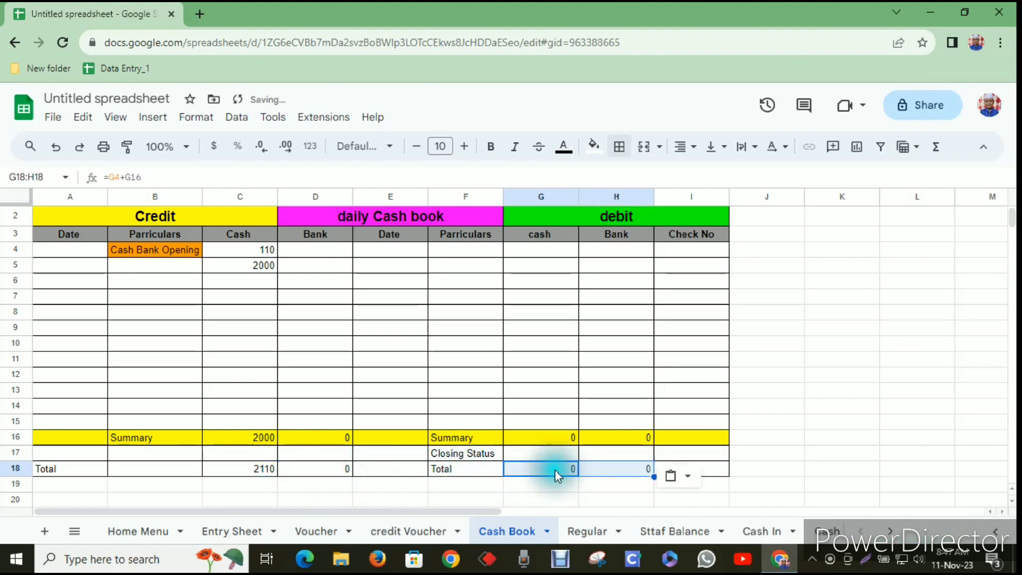
pyautogui.click(599, 496)
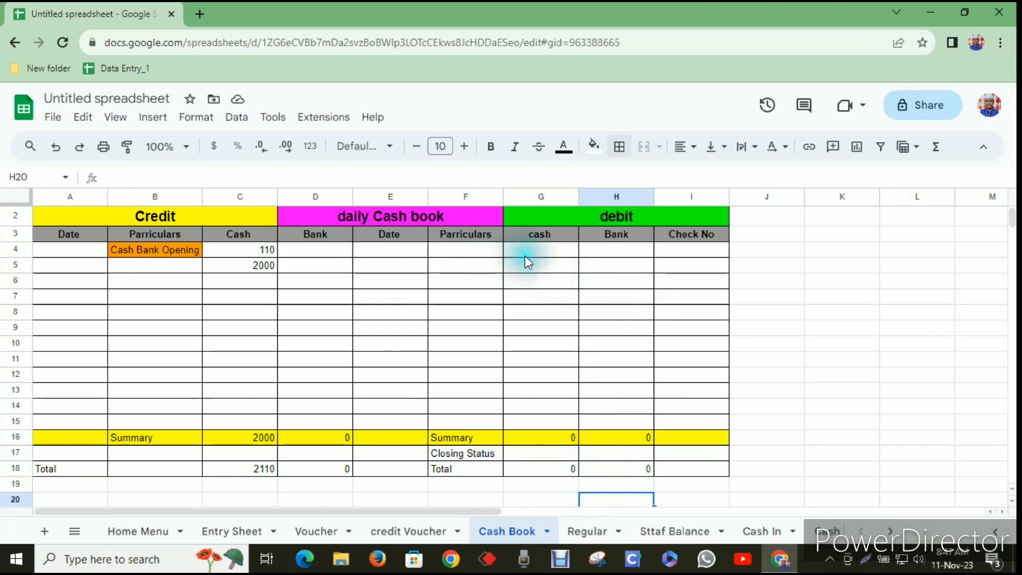
# Enter 2000 as the first debit cash amount in cell G4.
pyautogui.click(545, 248)
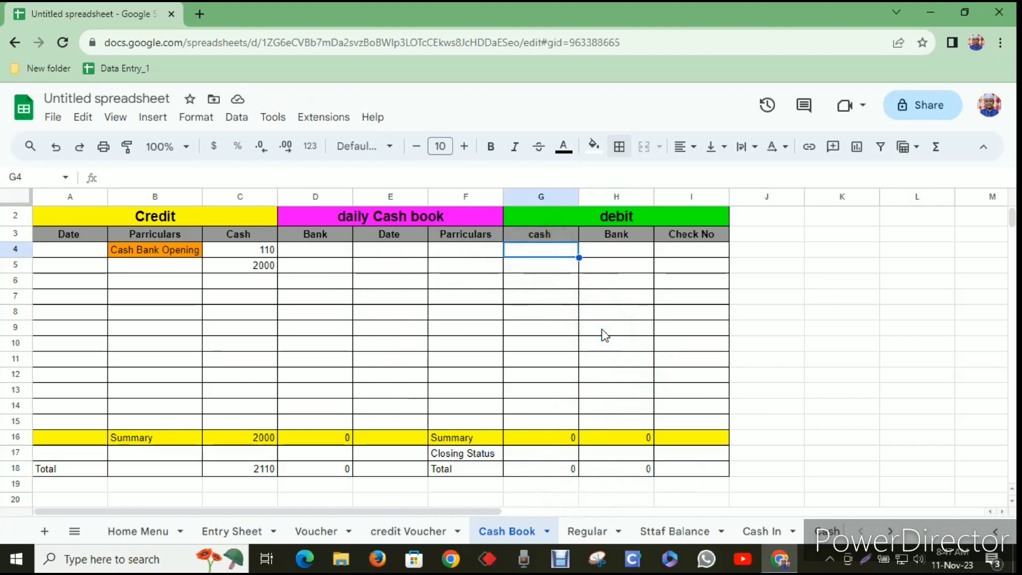
pyautogui.write('2000')
pyautogui.click(617, 362)
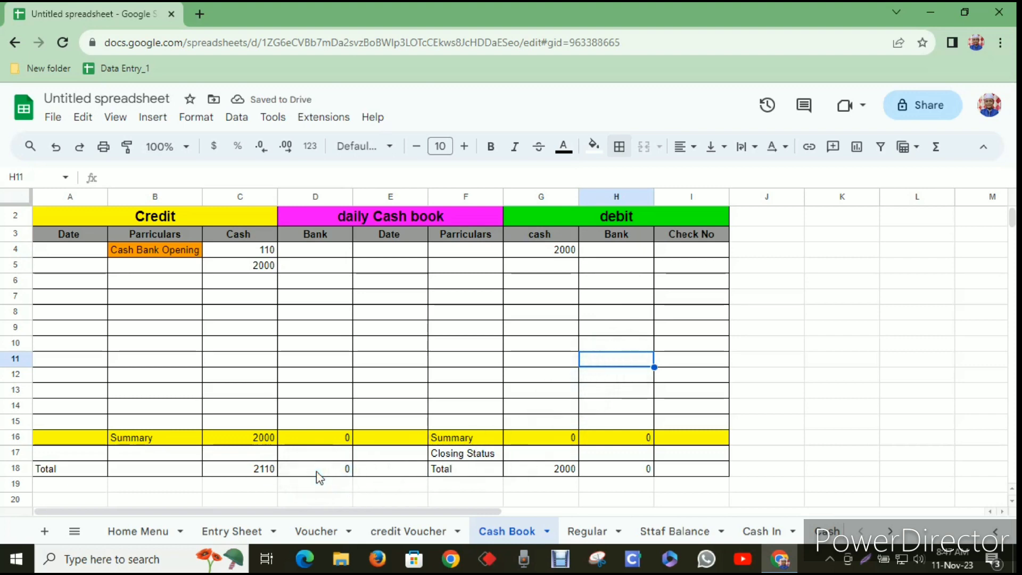
# Link the debit-side Total cells to the credit side, with =C18 in G18 and =D18 in H18.
pyautogui.click(550, 453)
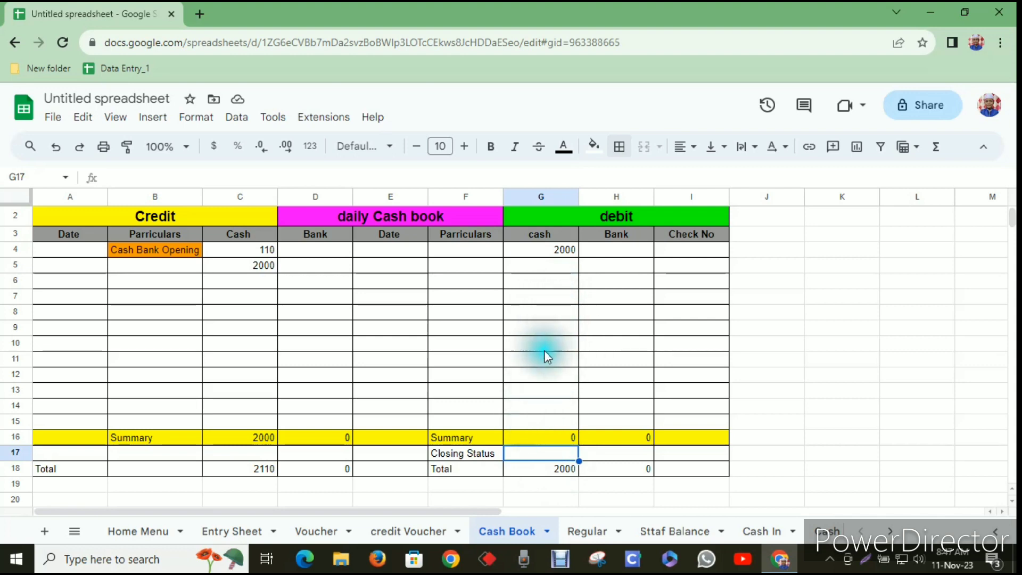
pyautogui.click(254, 469)
pyautogui.click(547, 473)
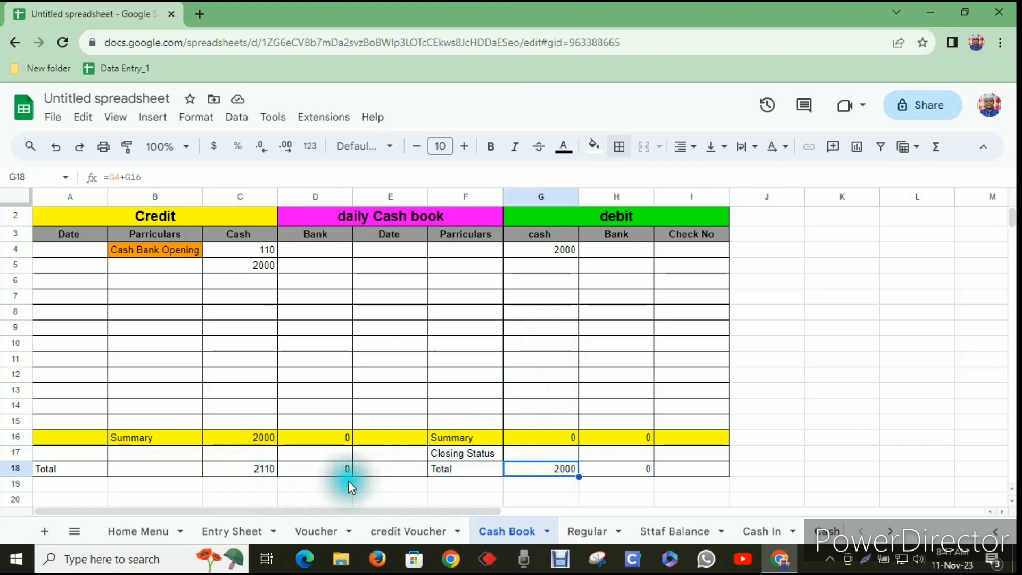
pyautogui.click(259, 470)
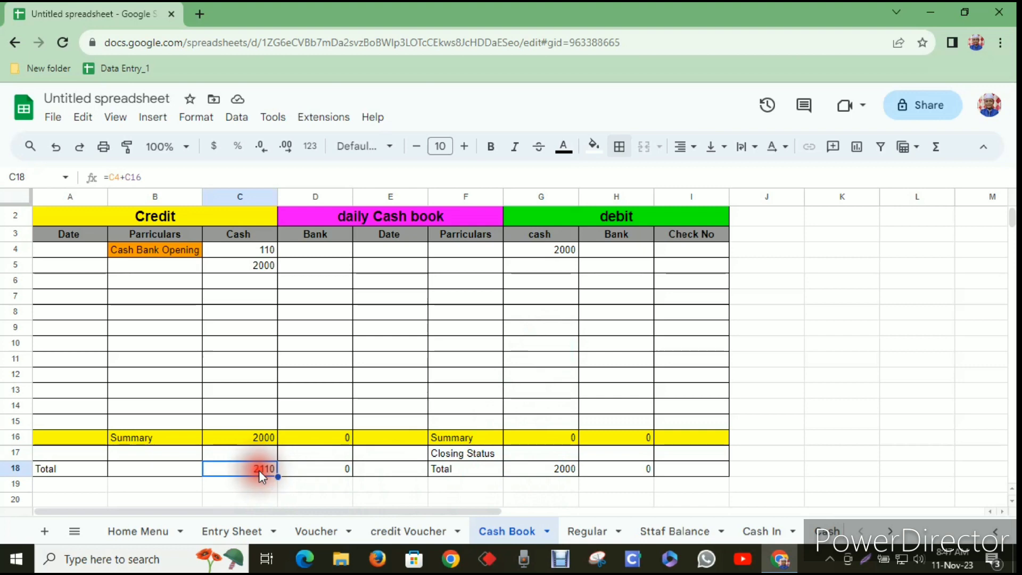
pyautogui.click(542, 471)
pyautogui.click(615, 472)
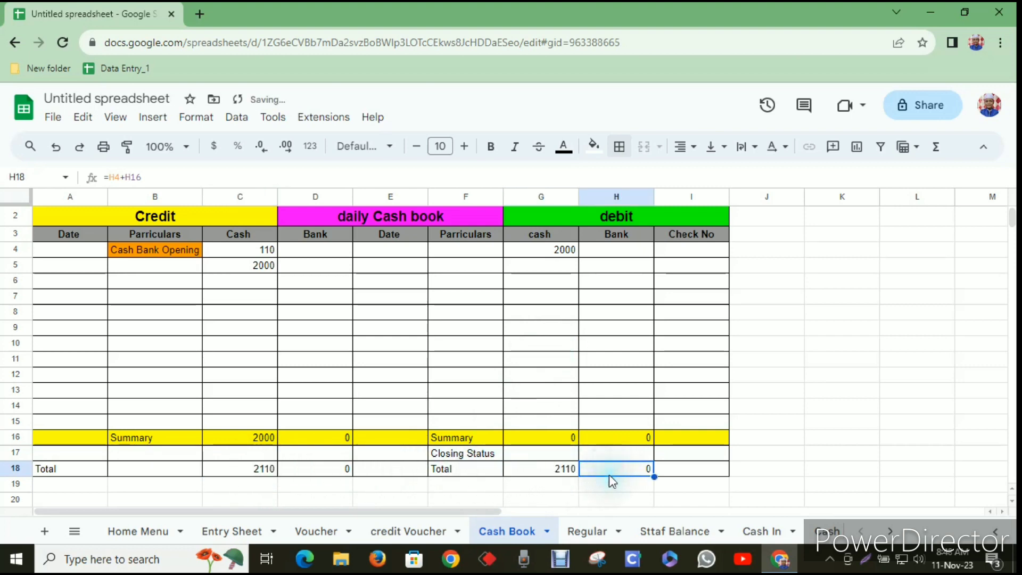
pyautogui.write('=')
pyautogui.click(337, 467)
pyautogui.press('Return')
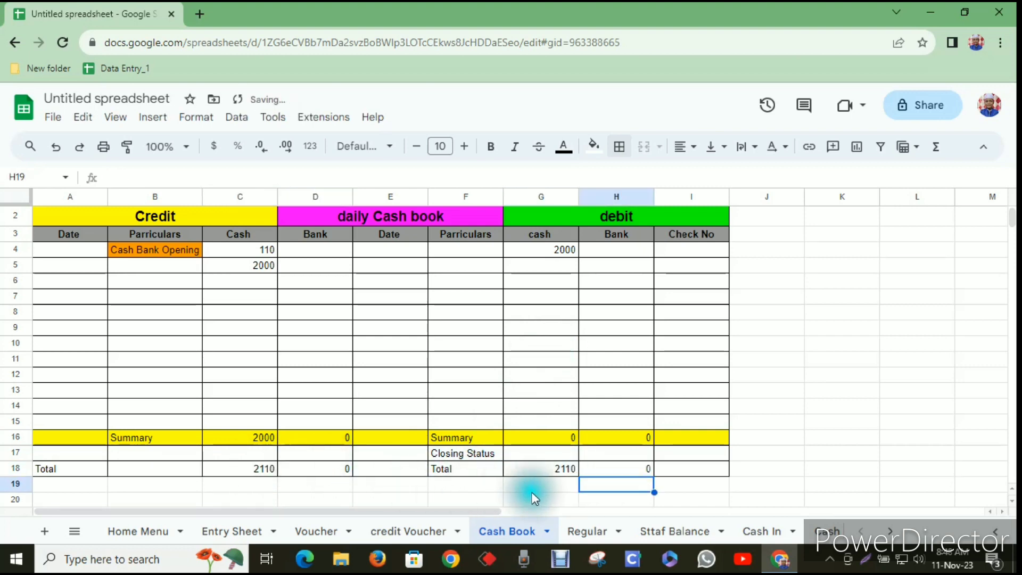
pyautogui.click(755, 481)
# Enter the formula =G18-G16 in the Closing Status row's cash cell G17.
pyautogui.click(560, 468)
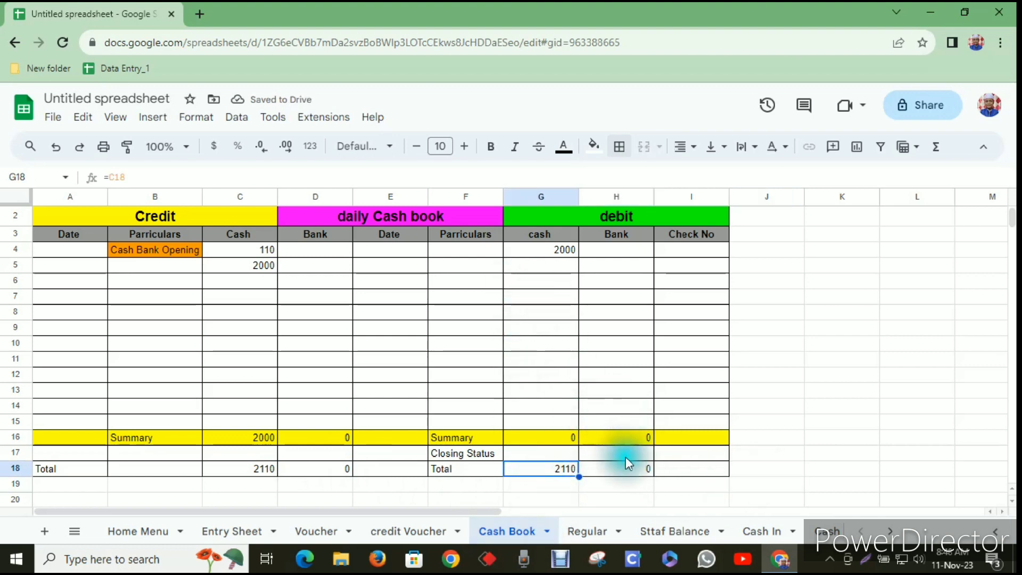
pyautogui.click(566, 453)
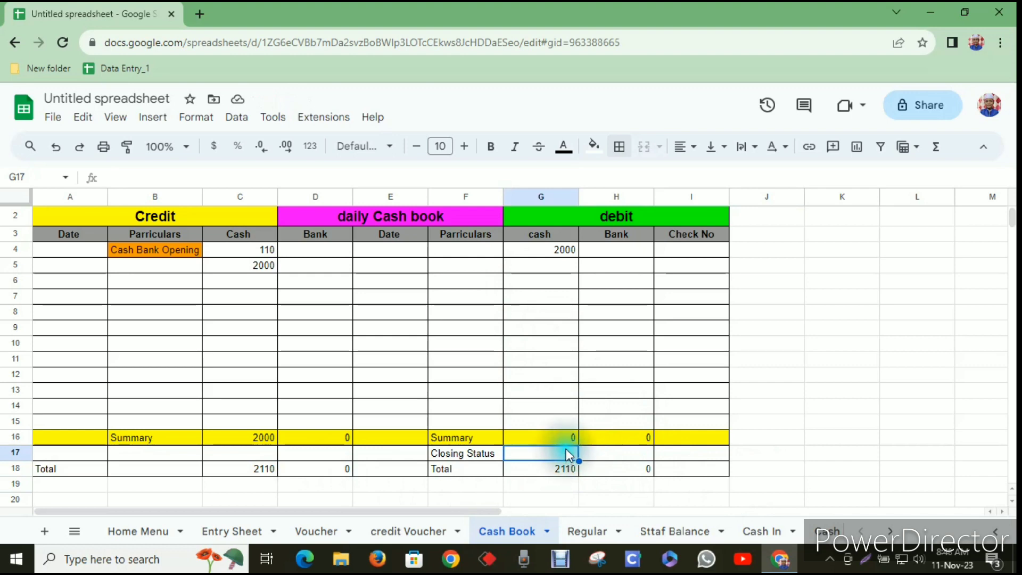
pyautogui.write('=')
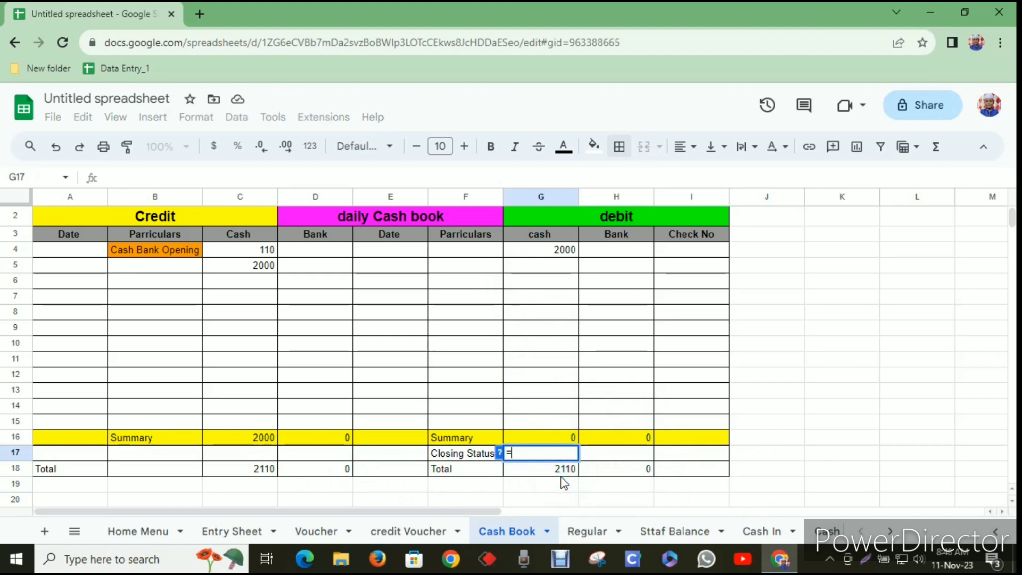
pyautogui.click(555, 467)
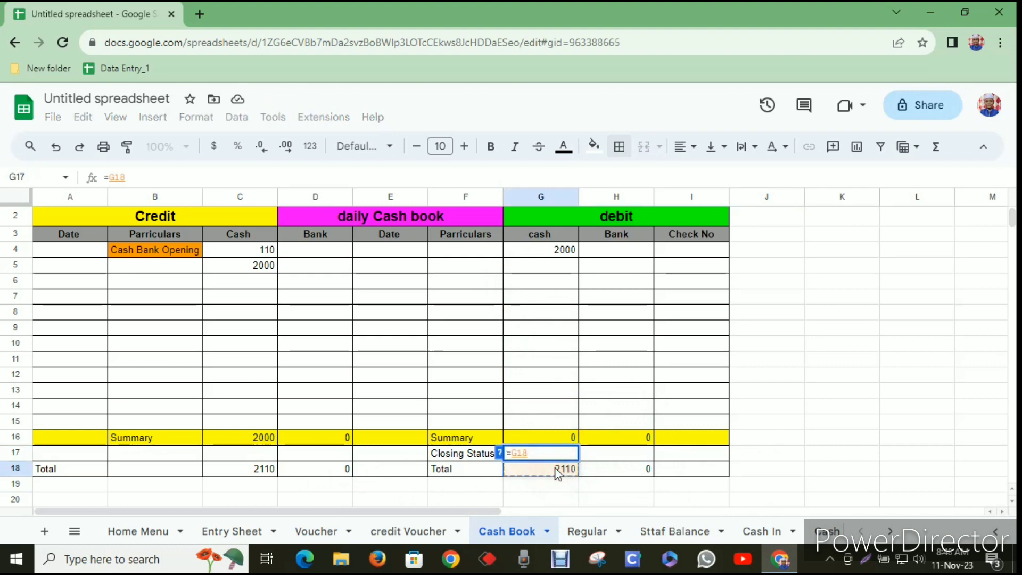
pyautogui.write('-')
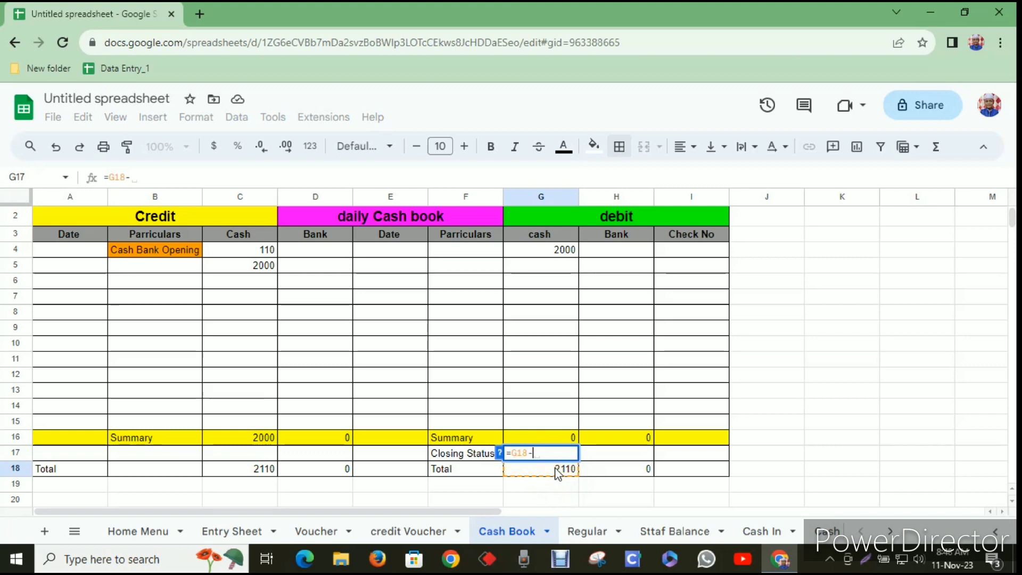
pyautogui.click(557, 438)
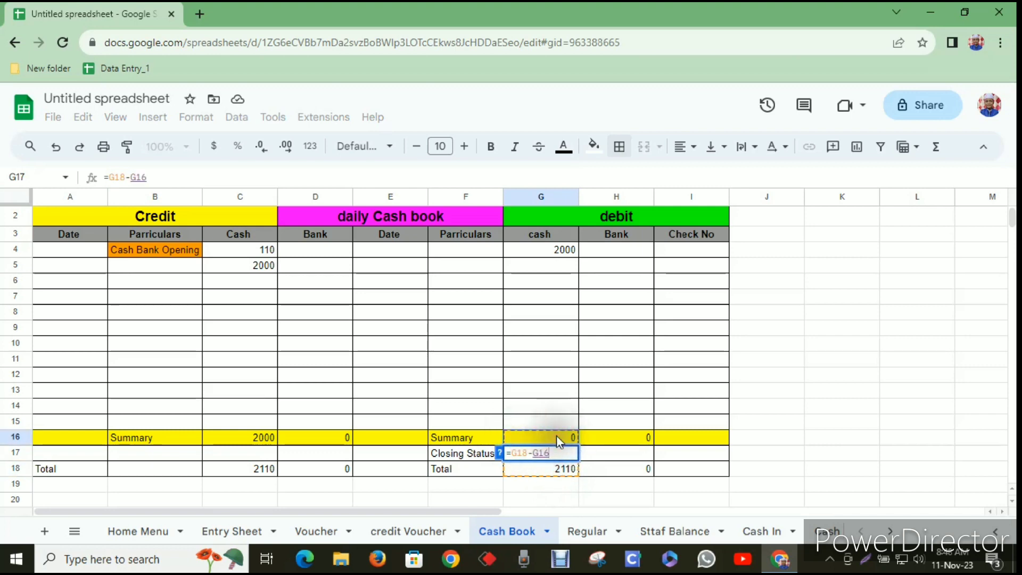
pyautogui.press('Return')
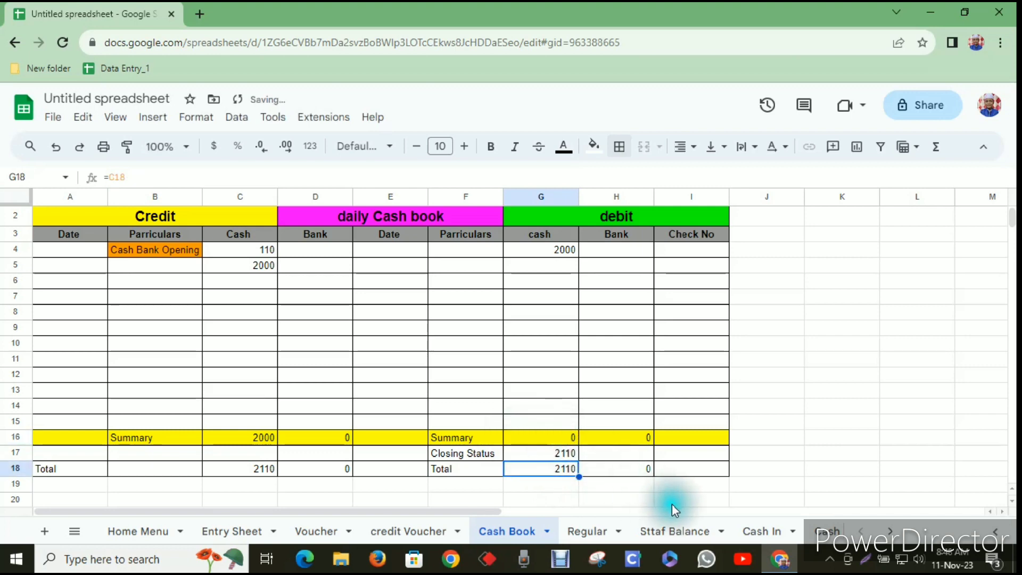
# Replace the debit cash Summary formula in G16 with =SUM(G4:G15) and extend it to the Bank column in H16.
pyautogui.doubleClick(552, 437)
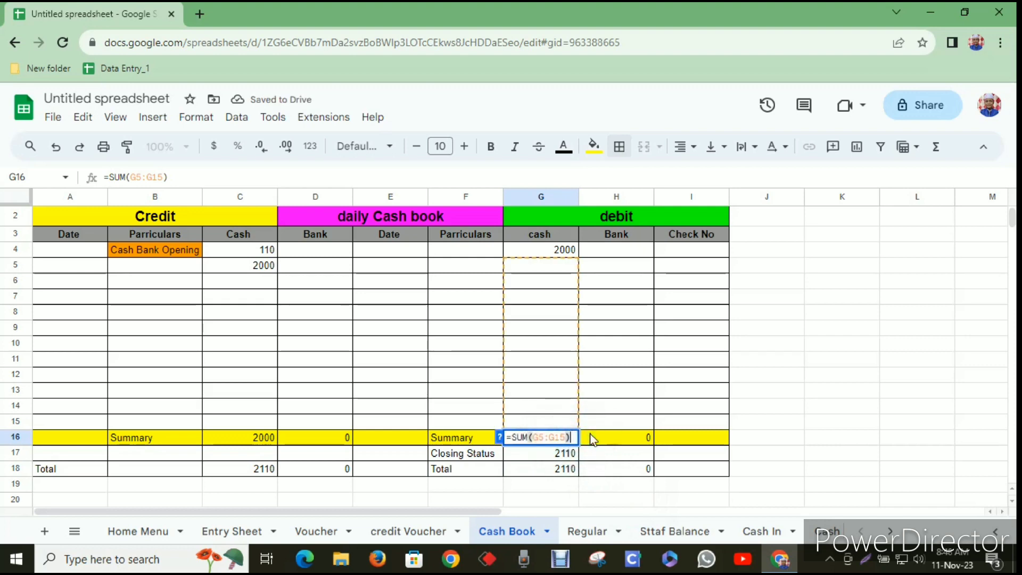
pyautogui.press('Return')
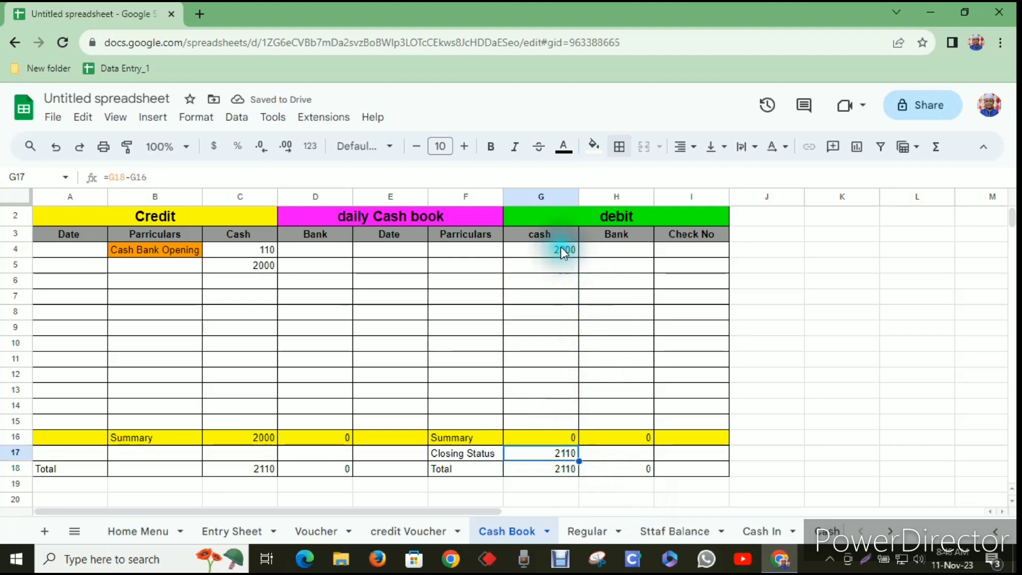
pyautogui.click(558, 437)
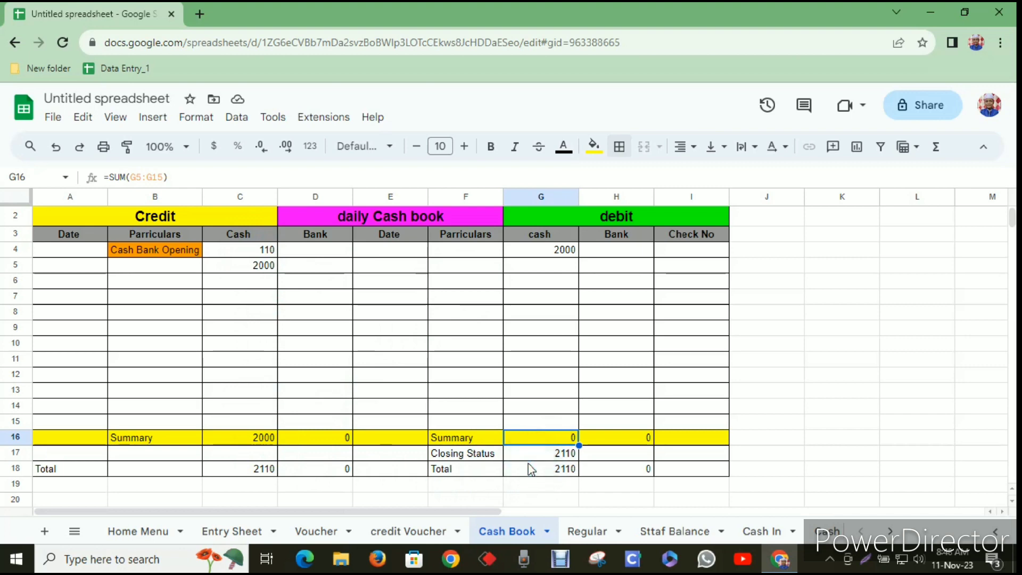
pyautogui.write('+sum')
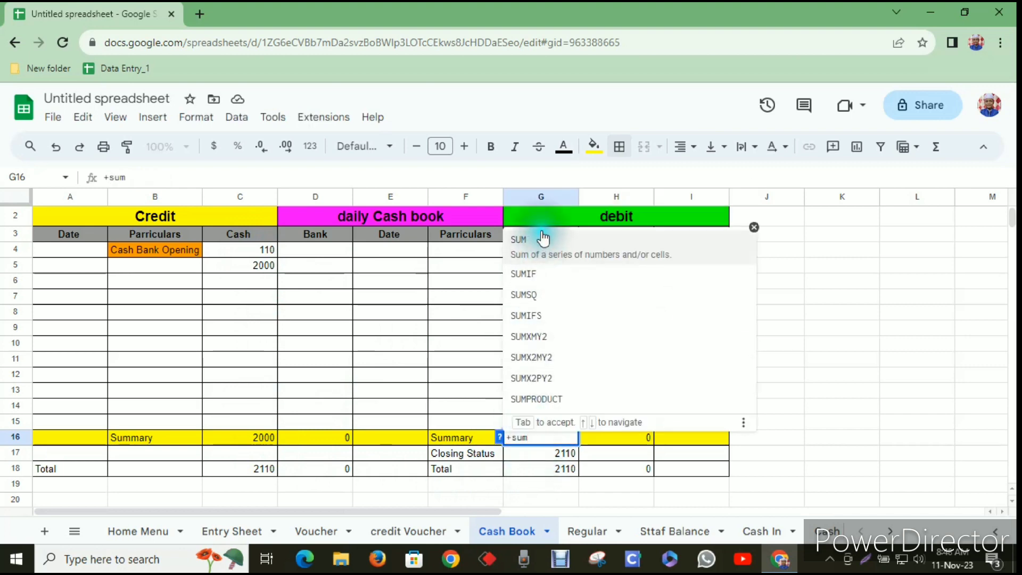
pyautogui.click(543, 239)
pyautogui.moveTo(547, 248); pyautogui.dragTo(557, 422)
pyautogui.press('Return')
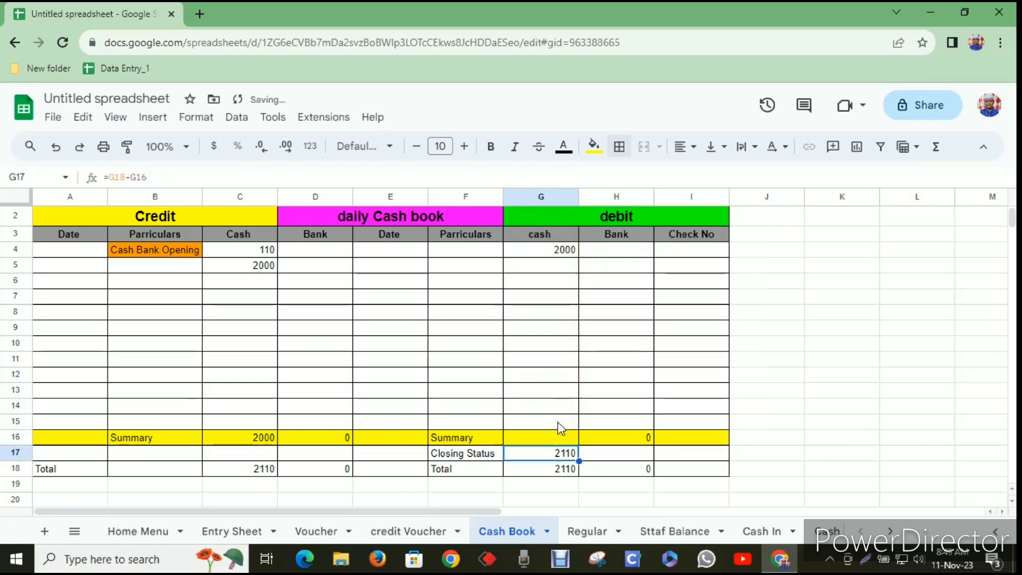
pyautogui.click(604, 436)
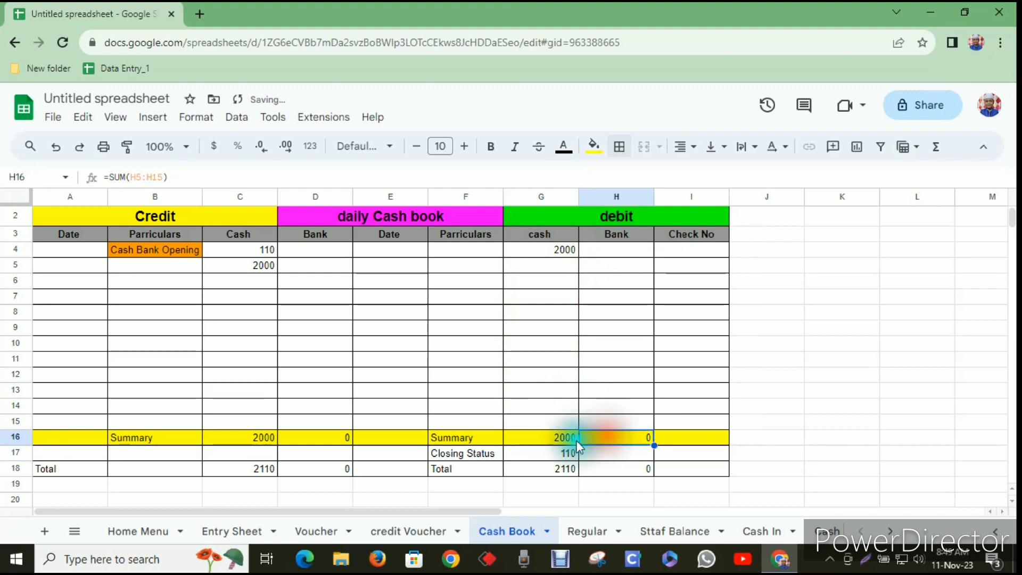
pyautogui.click(576, 437)
pyautogui.moveTo(583, 444); pyautogui.dragTo(634, 447)
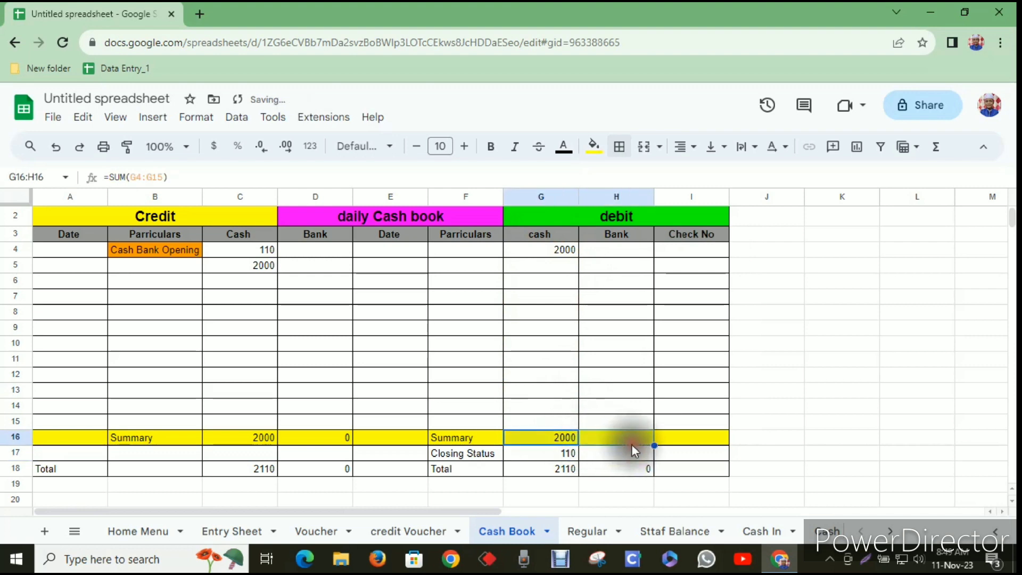
# Enter 136000 as the opening bank balance in cell D4 of the Cash Bank Opening row.
pyautogui.click(331, 253)
pyautogui.write('13600')
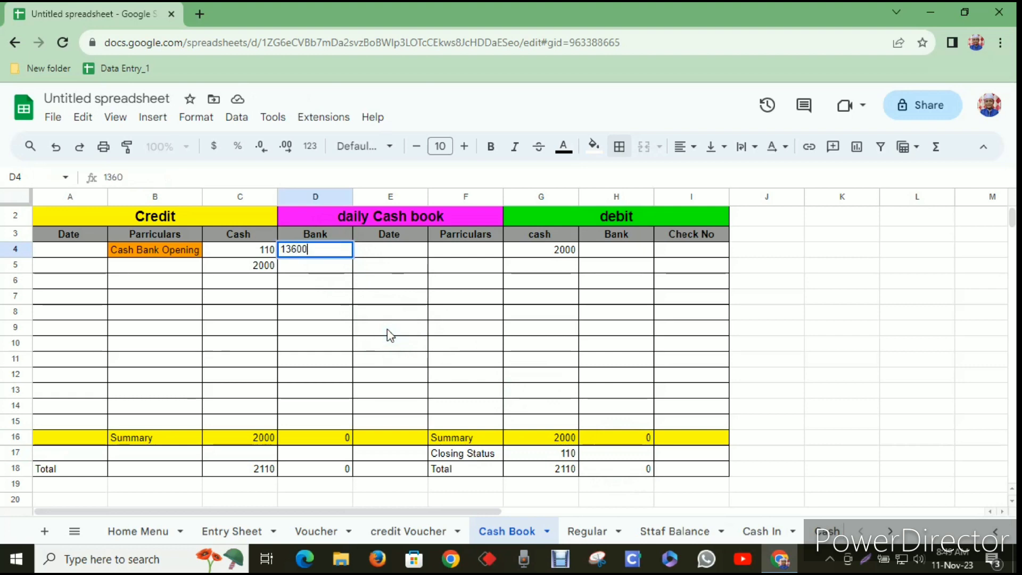
pyautogui.write('0')
pyautogui.press('Return')
pyautogui.click(385, 346)
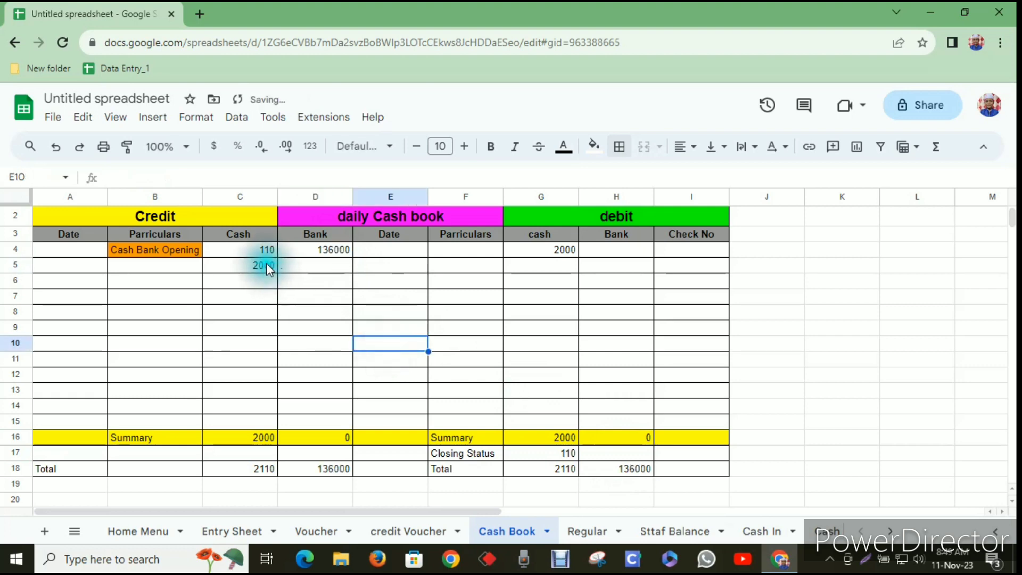
pyautogui.click(298, 265)
pyautogui.click(314, 310)
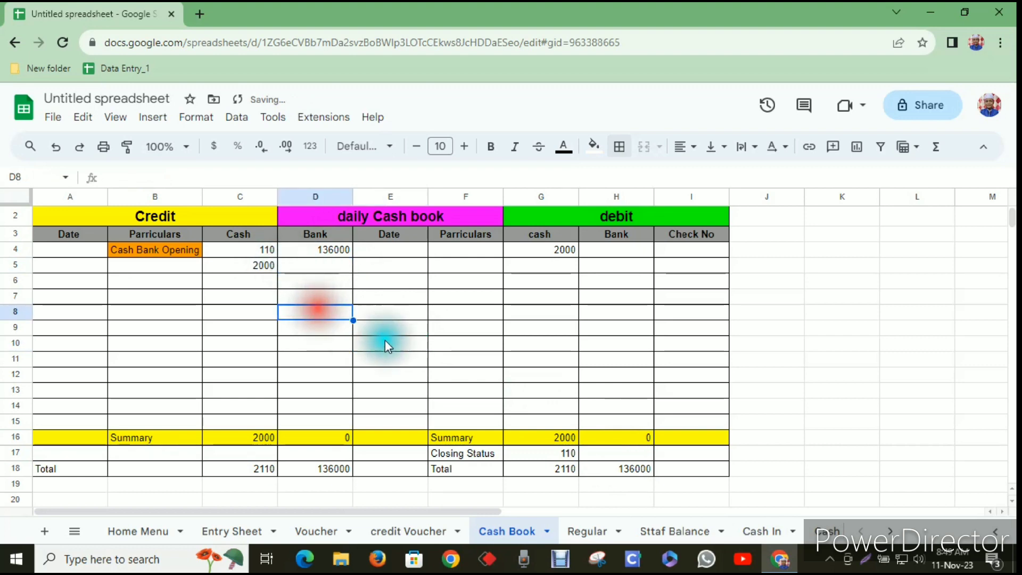
pyautogui.click(392, 366)
# Extend the credit Summary formula =SUM(C5:C15) from C16 to the Bank column in D16.
pyautogui.click(294, 441)
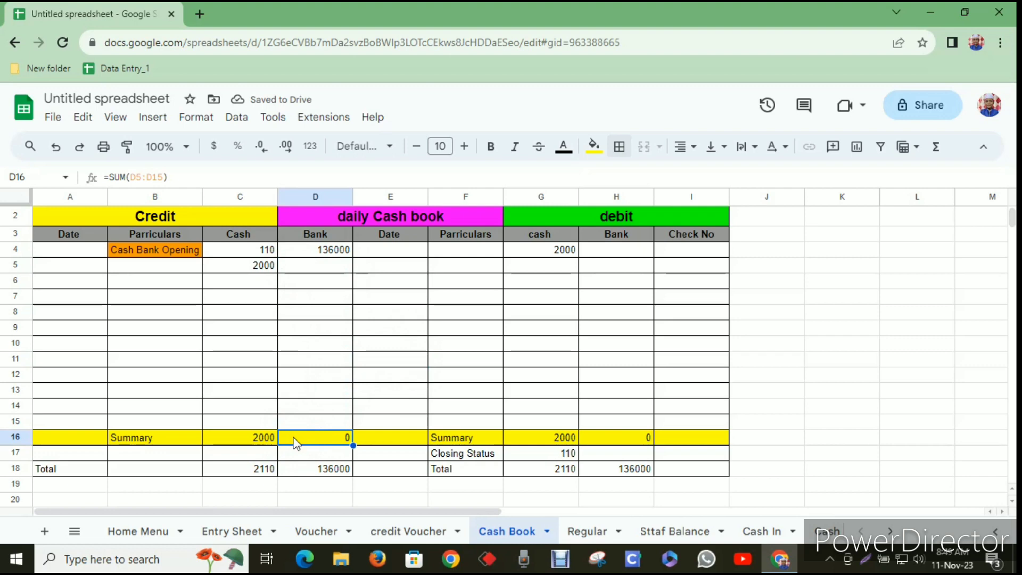
pyautogui.click(261, 437)
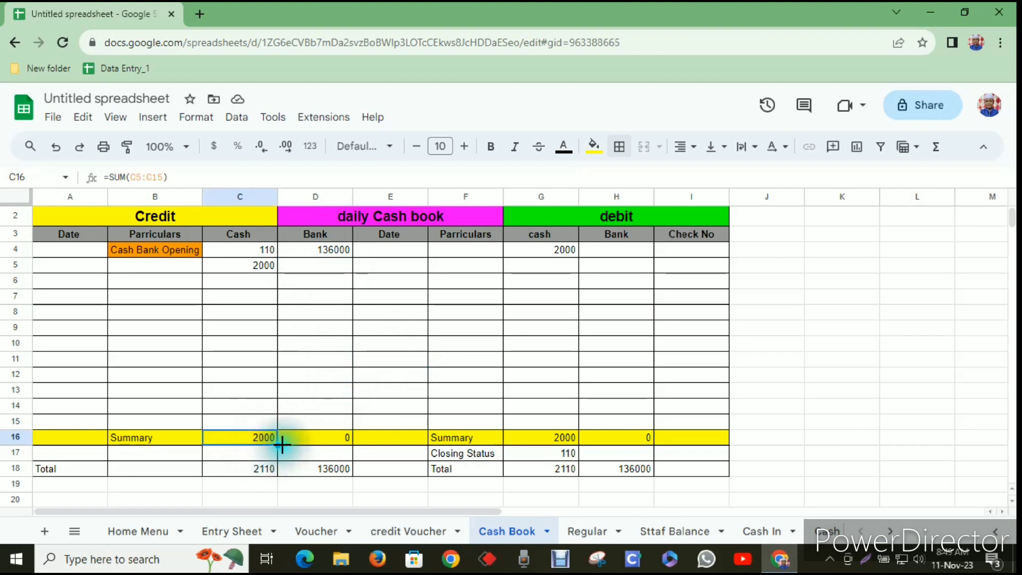
pyautogui.moveTo(278, 445); pyautogui.dragTo(335, 441)
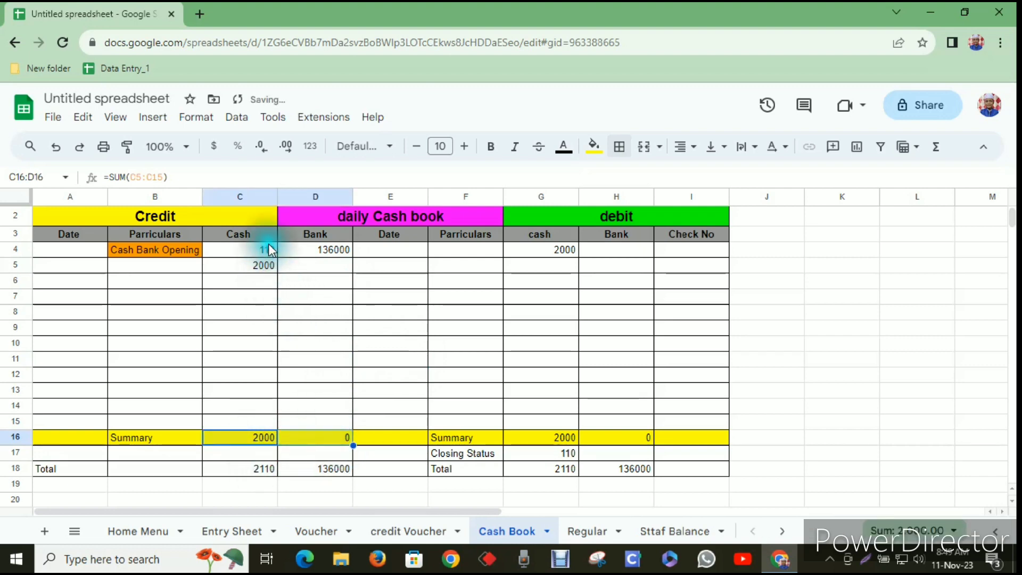
# Check the bank Total formulas in D18 and H18 and the debit bank Summary formula in H16.
pyautogui.click(326, 264)
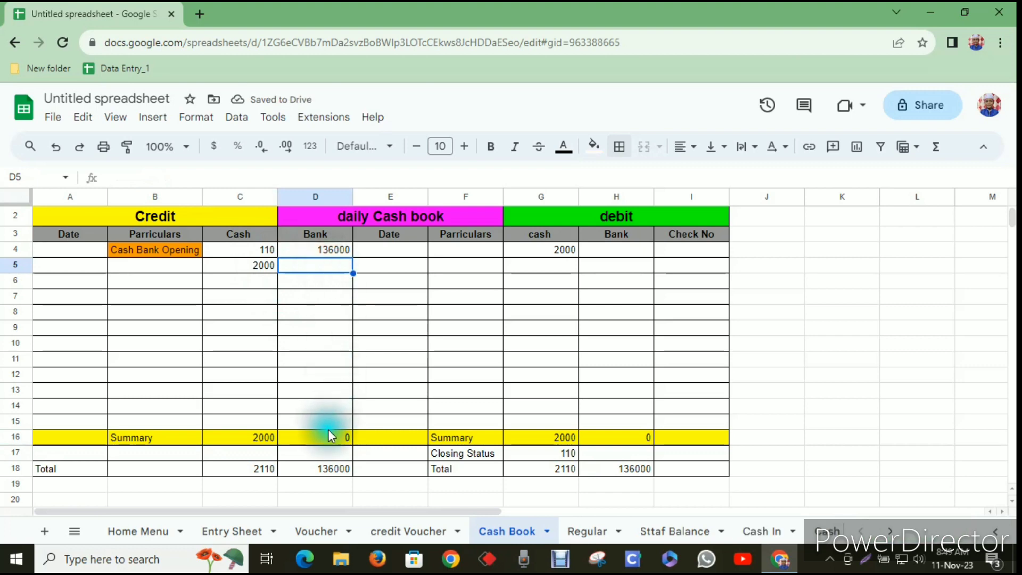
pyautogui.click(330, 470)
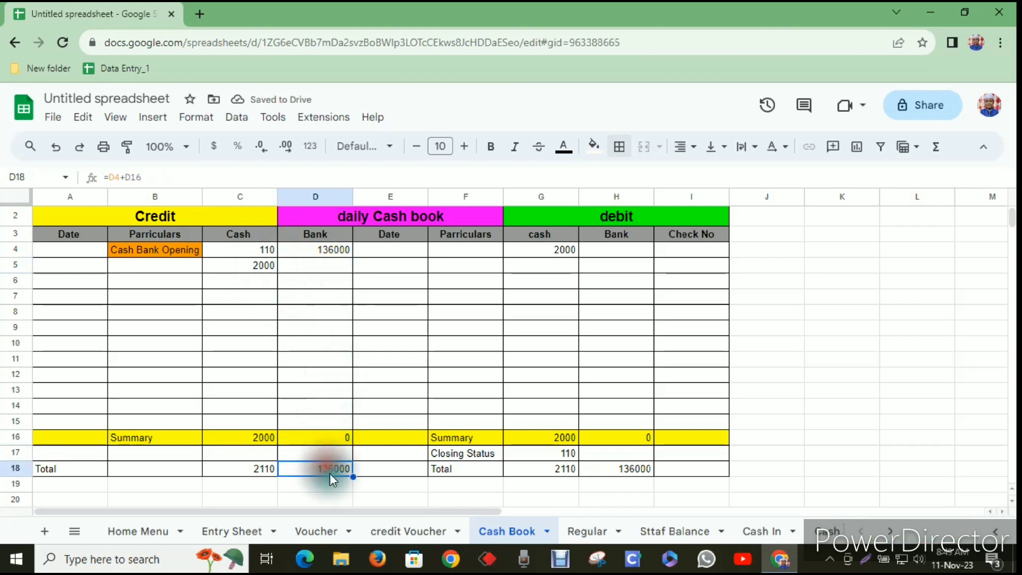
pyautogui.click(633, 470)
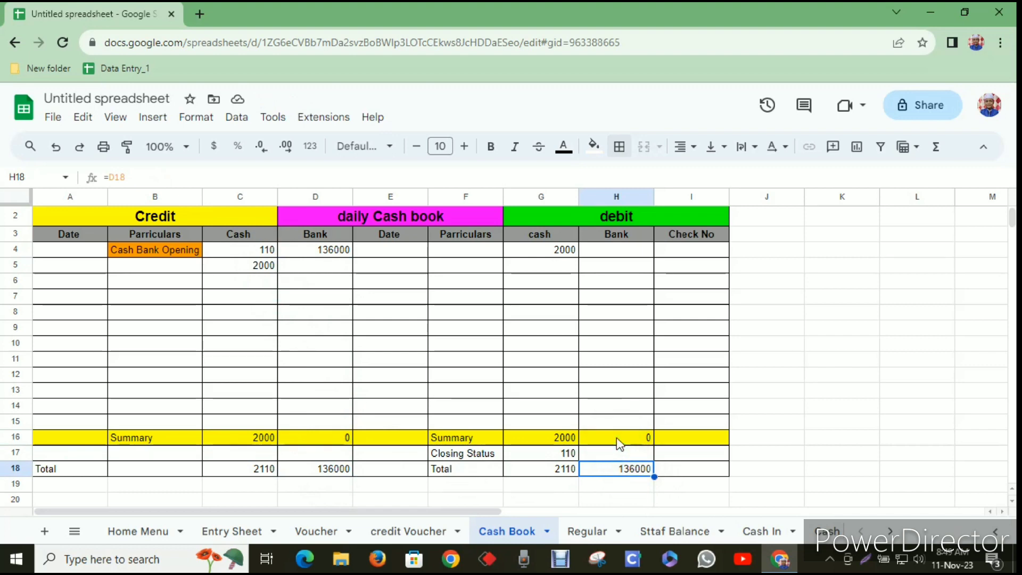
pyautogui.click(617, 439)
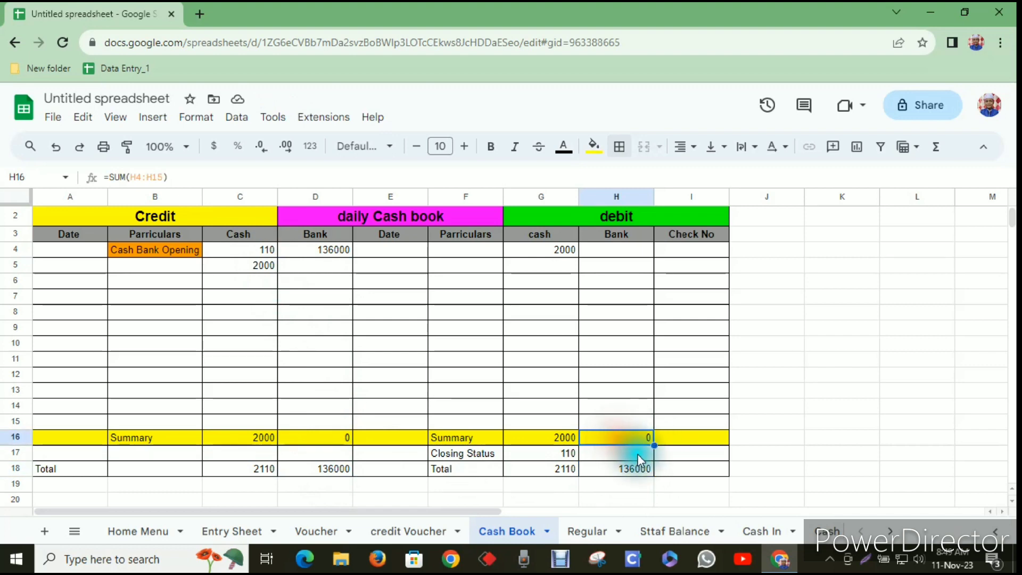
# Extend the Closing Status formula =G18-G16 from G17 to the debit Bank column in H17.
pyautogui.click(572, 453)
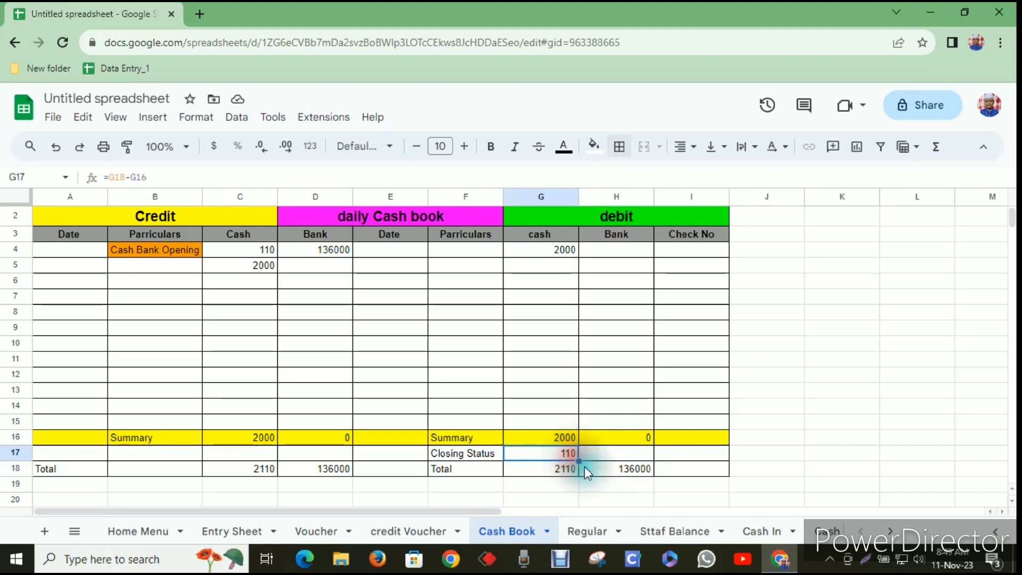
pyautogui.moveTo(580, 461); pyautogui.dragTo(620, 461)
pyautogui.click(622, 484)
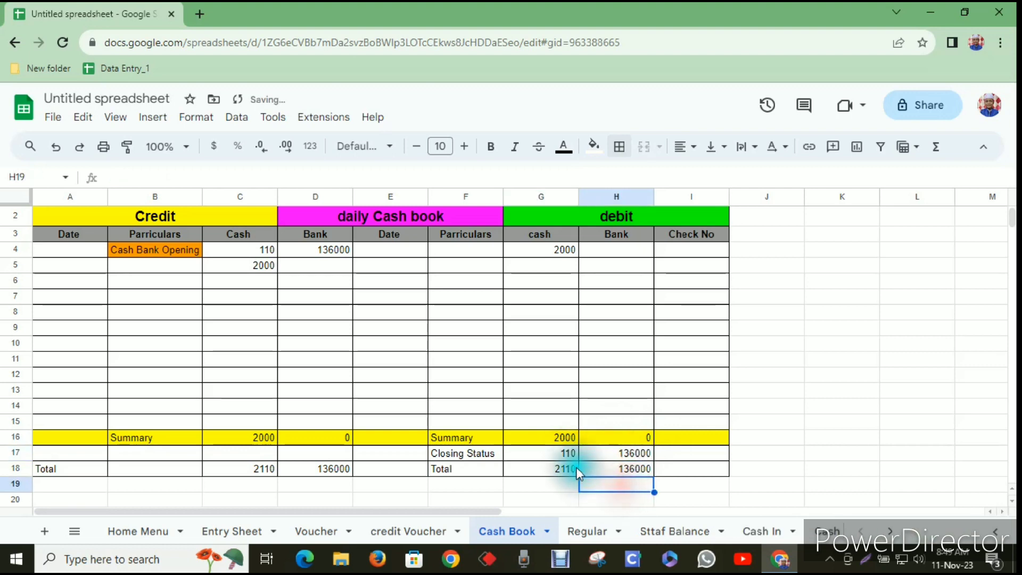
pyautogui.click(564, 453)
pyautogui.click(141, 179)
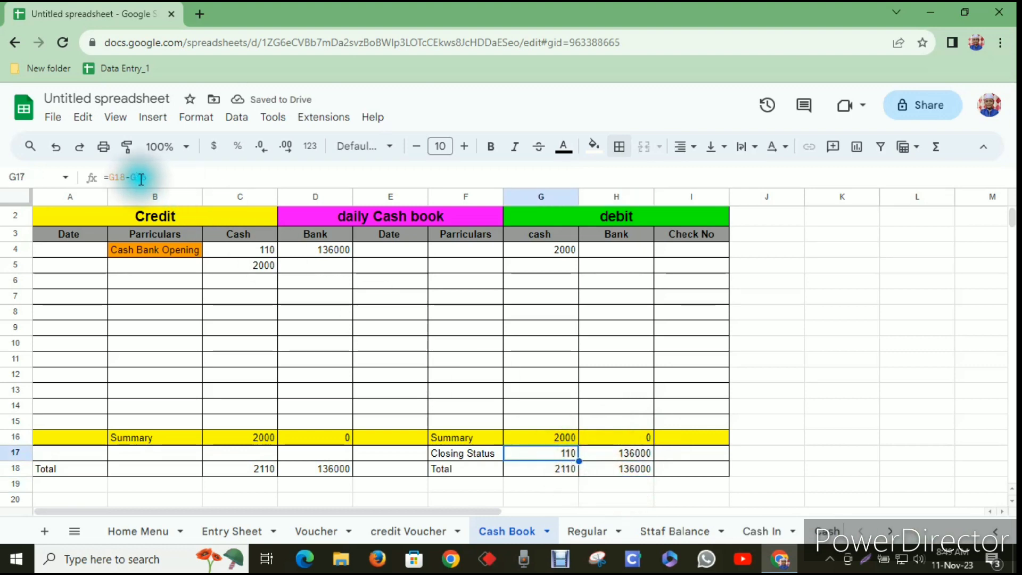
pyautogui.click(681, 455)
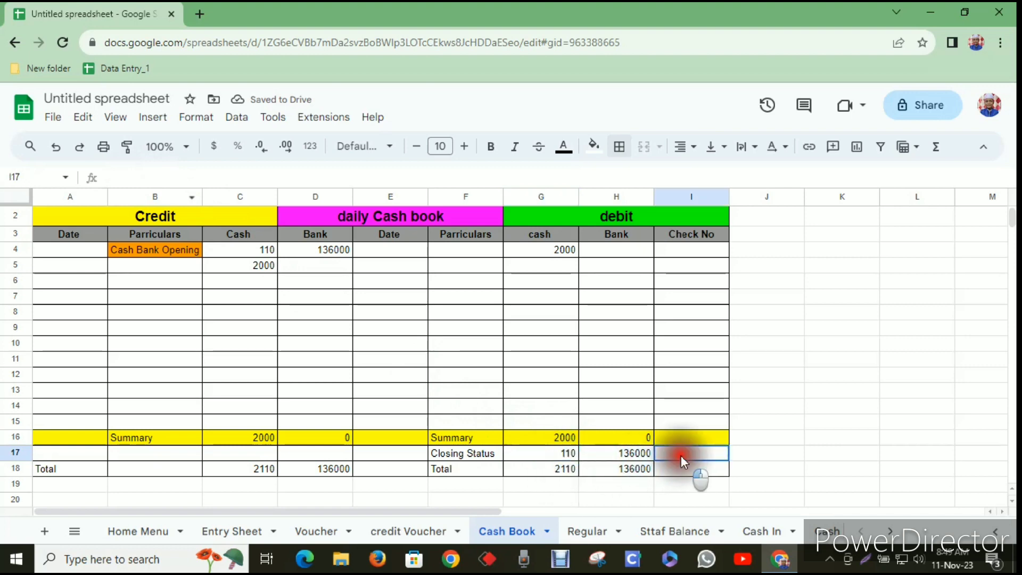
pyautogui.click(599, 484)
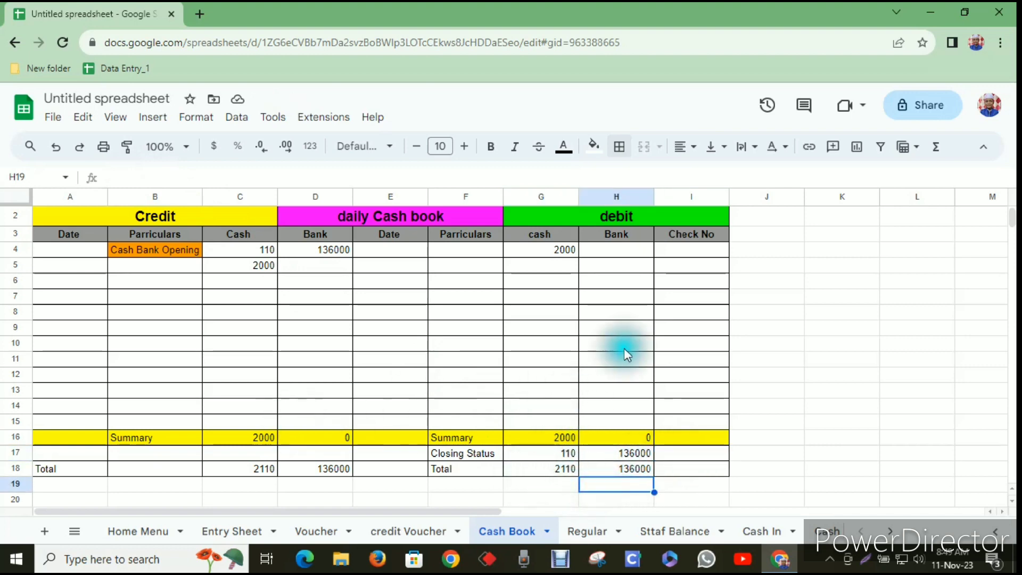
# Clear all sample cash and bank amounts from the entry rows in C4:H15.
pyautogui.scroll(-1, 553, 356)
pyautogui.scroll(2, 536, 350)
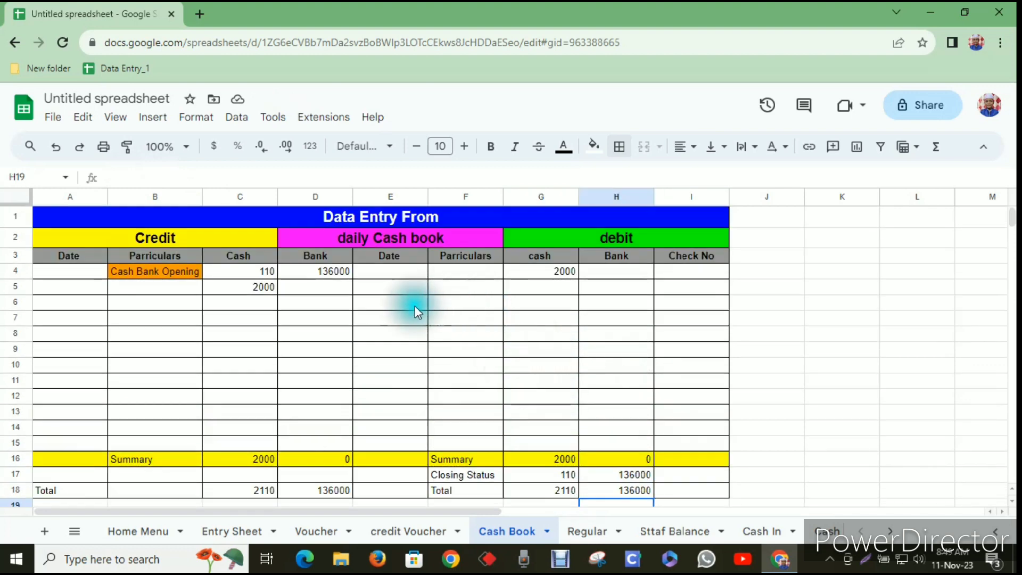
pyautogui.click(421, 327)
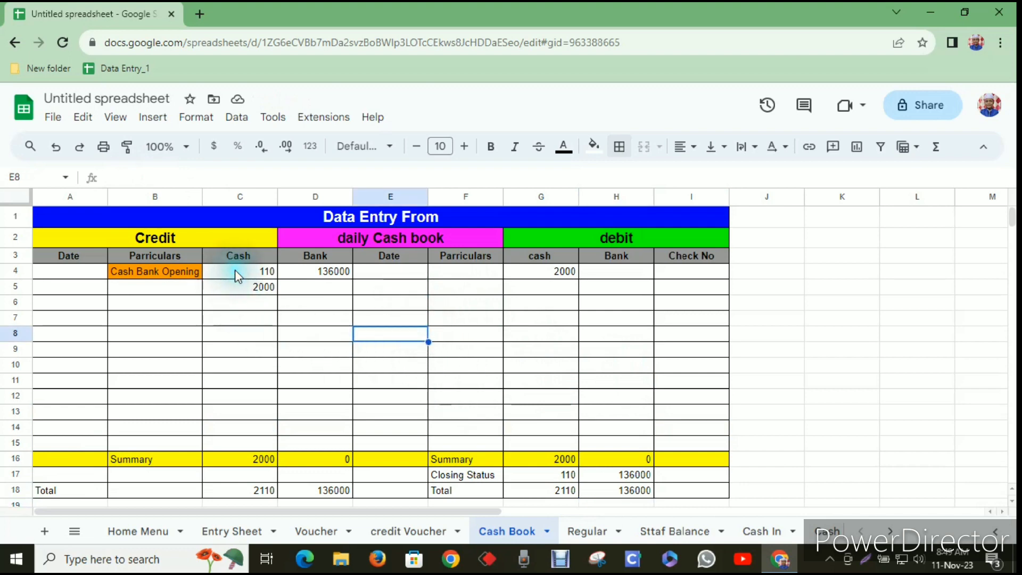
pyautogui.moveTo(237, 272); pyautogui.dragTo(653, 438)
pyautogui.press('Delete')
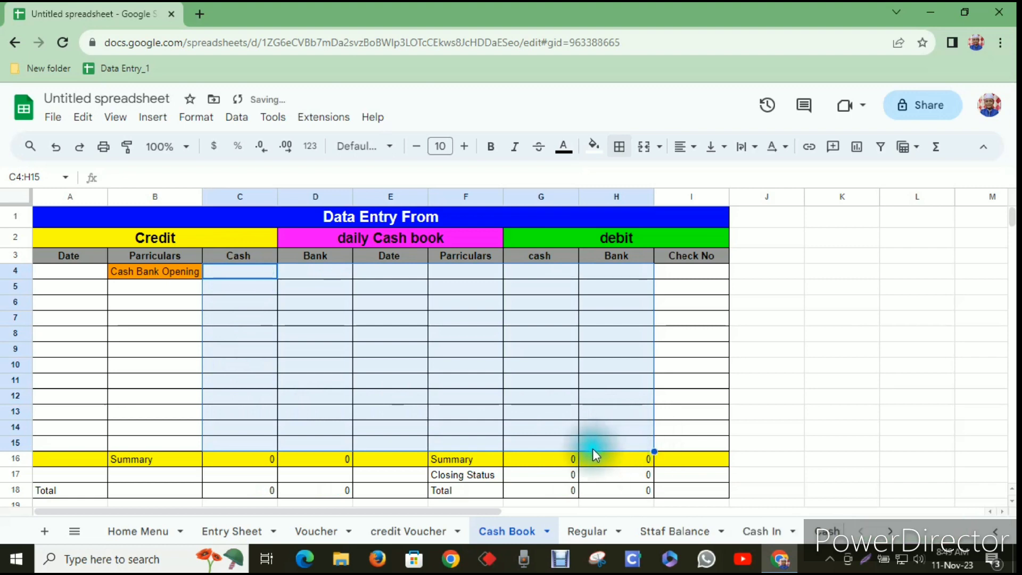
pyautogui.click(531, 399)
pyautogui.click(634, 410)
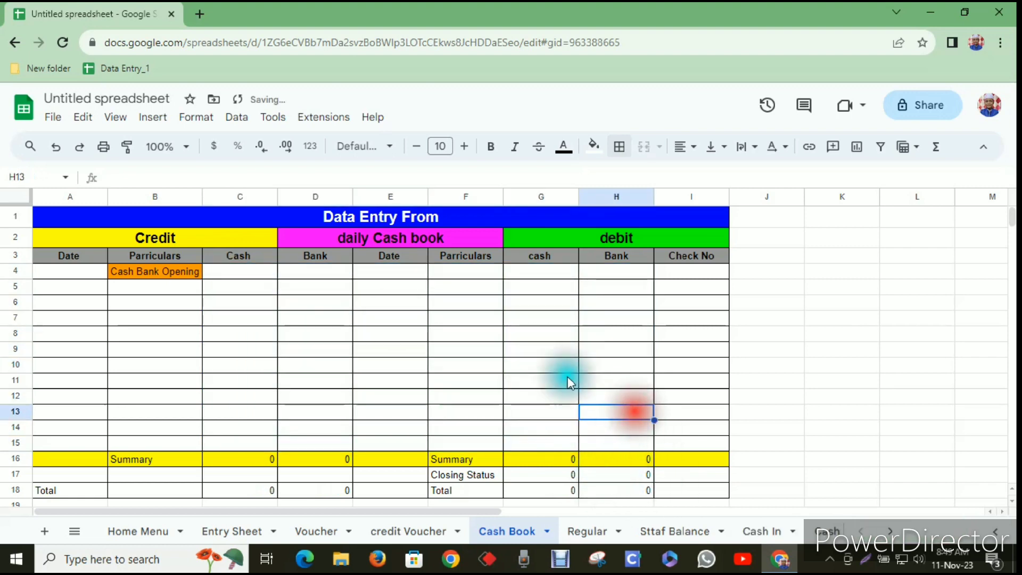
pyautogui.click(244, 335)
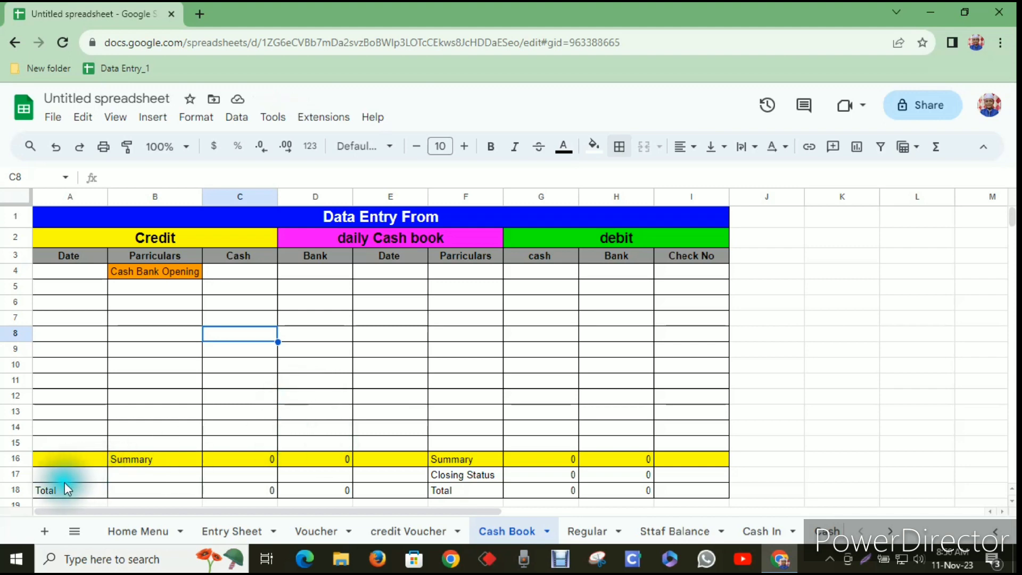
# Fill the Closing Status row A17:I17 with purple and set its text colour to white.
pyautogui.moveTo(69, 474); pyautogui.dragTo(674, 478)
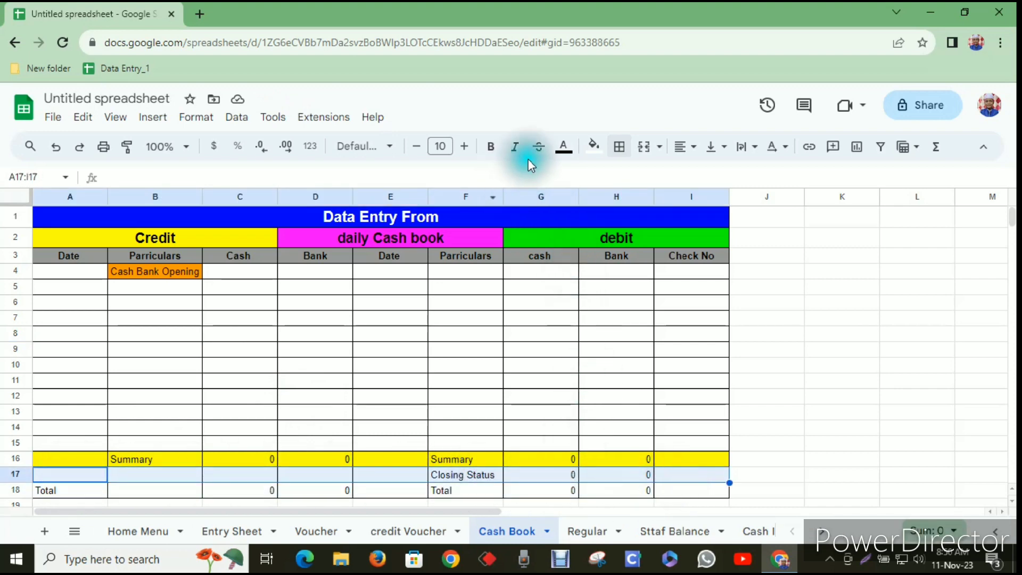
pyautogui.click(594, 145)
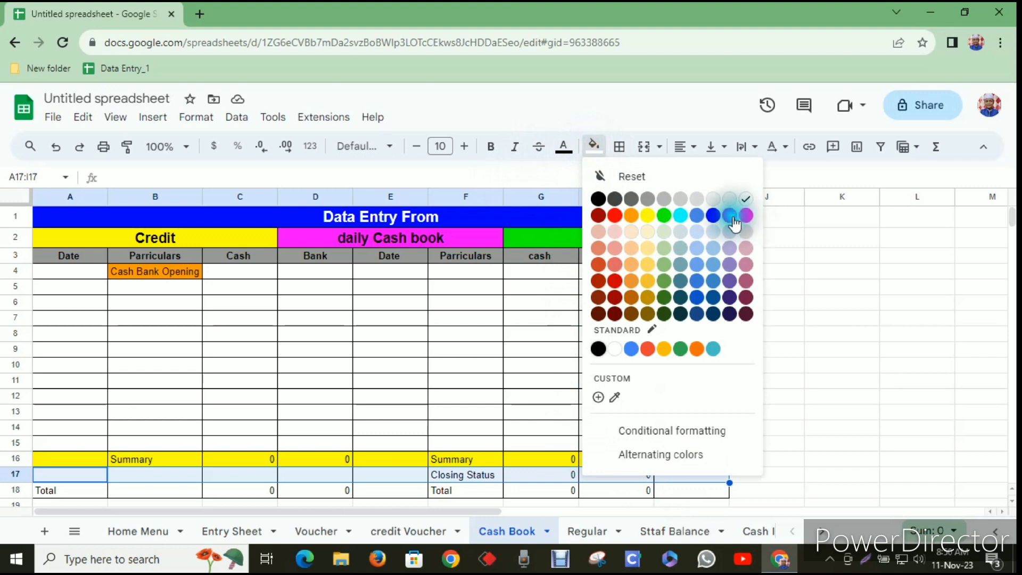
pyautogui.click(731, 217)
pyautogui.click(569, 150)
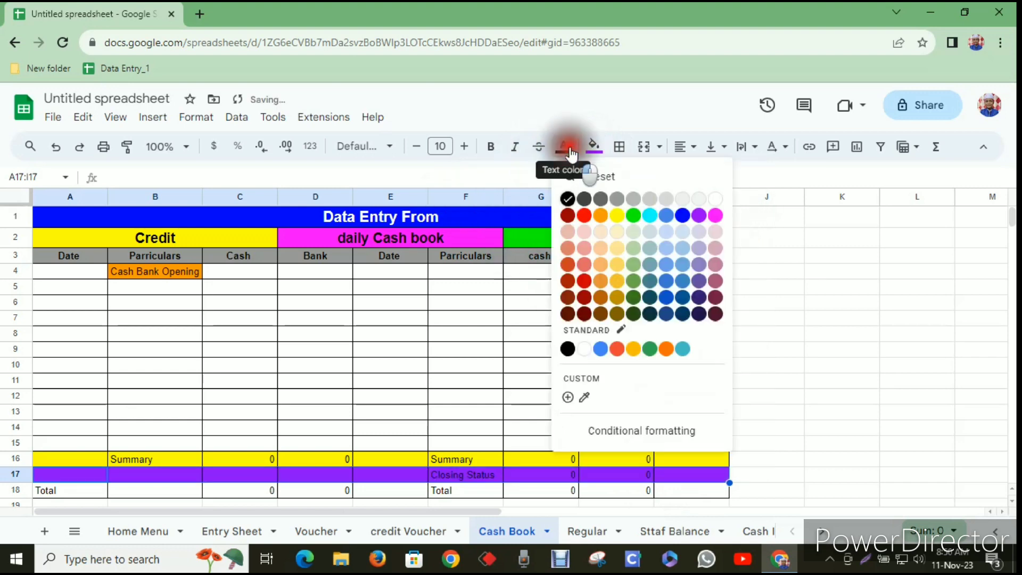
pyautogui.click(715, 198)
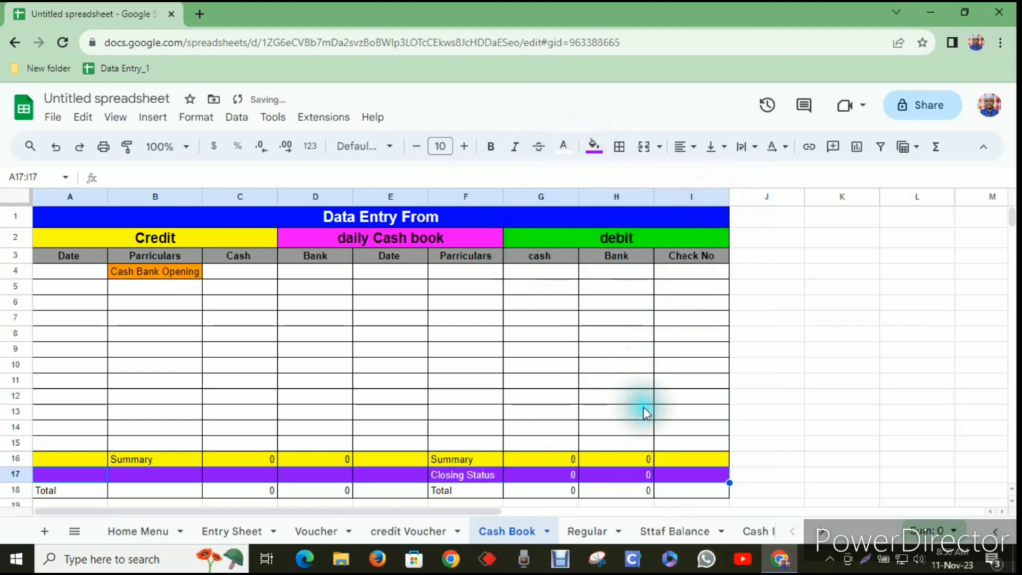
# Fill the Total row A18:I18 with green.
pyautogui.scroll(-1, 646, 413)
pyautogui.click(105, 450)
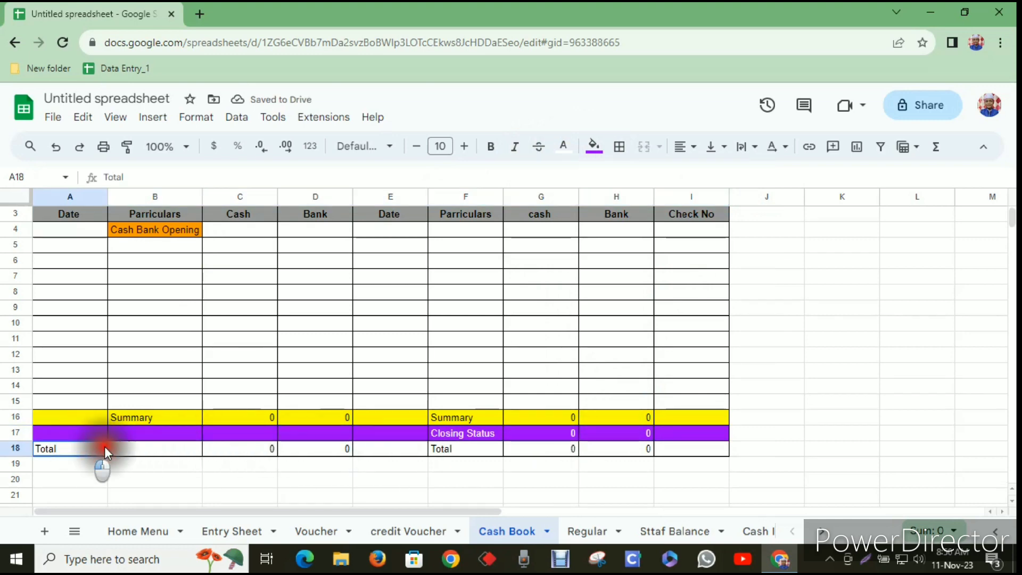
pyautogui.moveTo(106, 451); pyautogui.dragTo(689, 451)
pyautogui.click(593, 147)
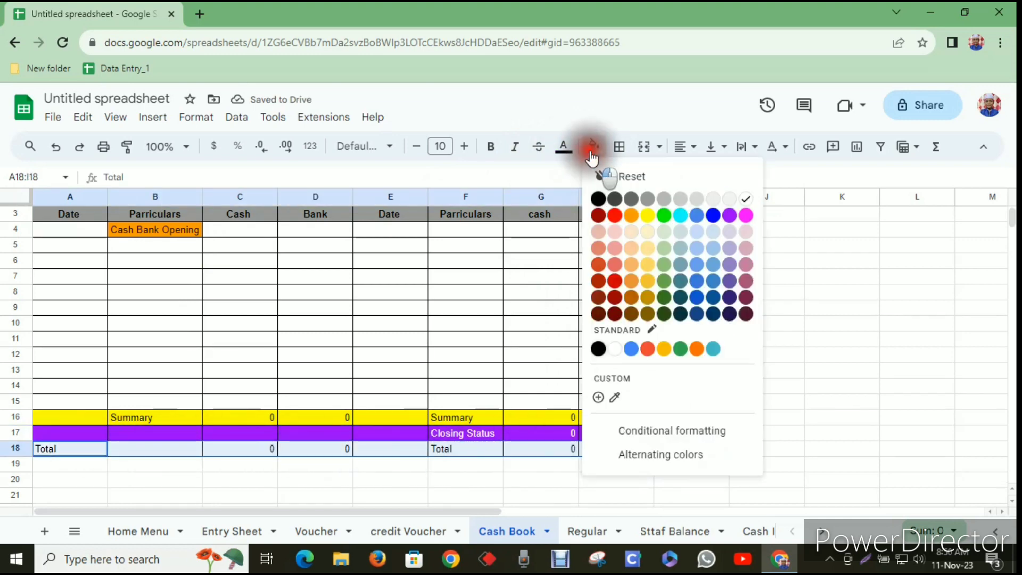
pyautogui.click(663, 215)
pyautogui.click(573, 476)
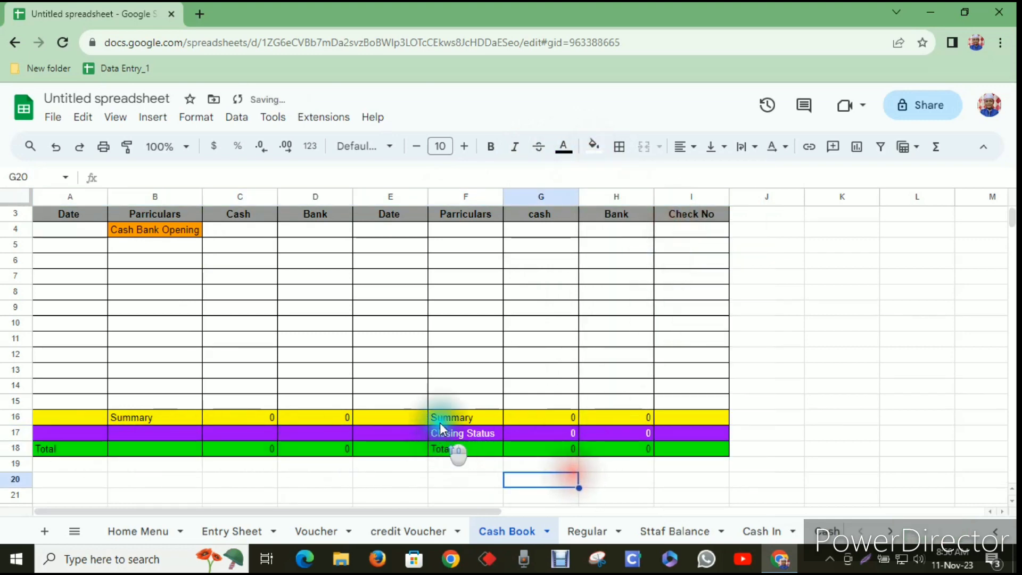
pyautogui.scroll(1, 439, 420)
pyautogui.scroll(-2, 514, 362)
pyautogui.scroll(2, 511, 360)
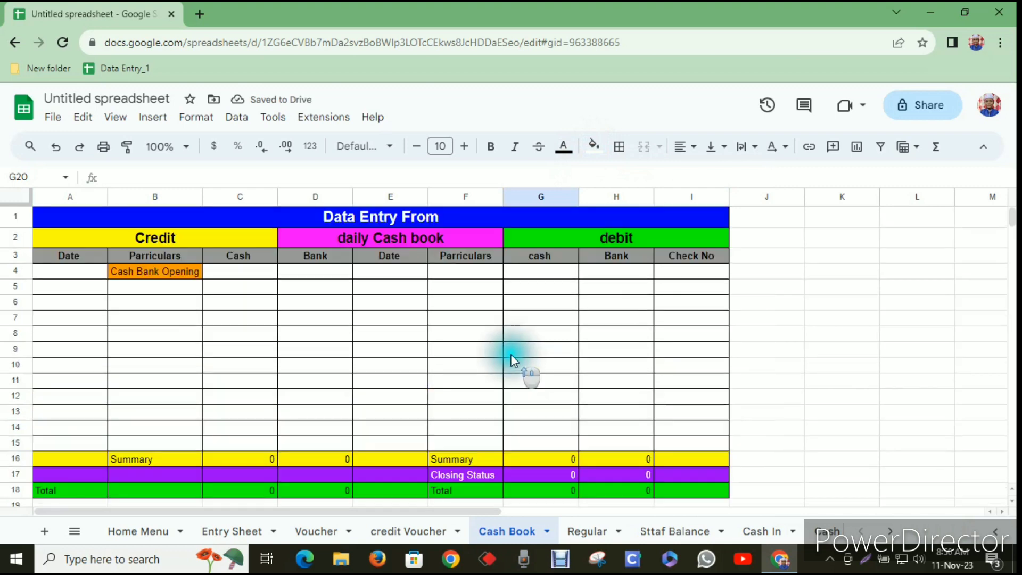
pyautogui.click(793, 366)
pyautogui.scroll(-3, 254, 304)
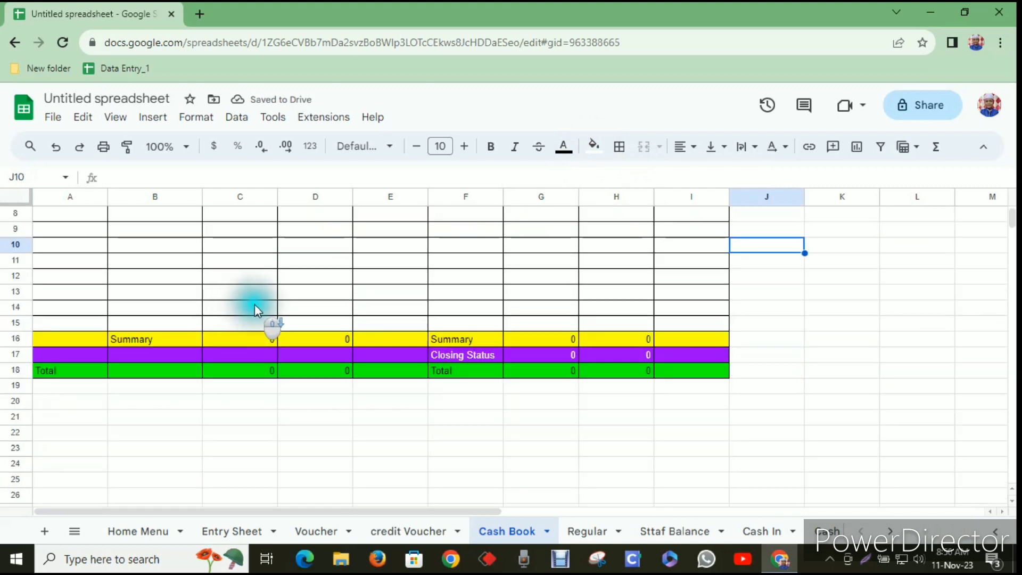
pyautogui.scroll(3, 255, 304)
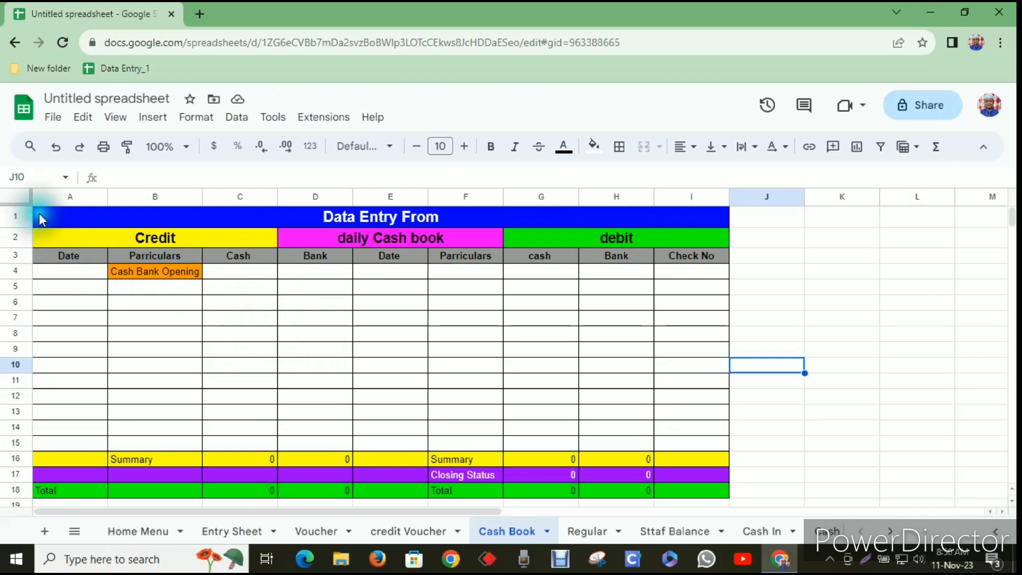
pyautogui.moveTo(39, 218); pyautogui.dragTo(454, 486)
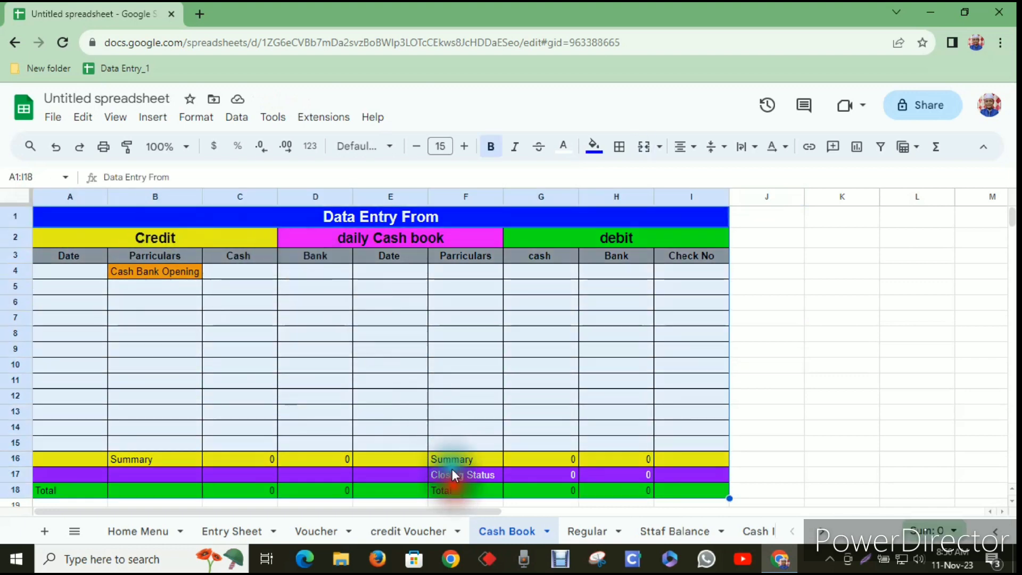
pyautogui.scroll(-2, 452, 468)
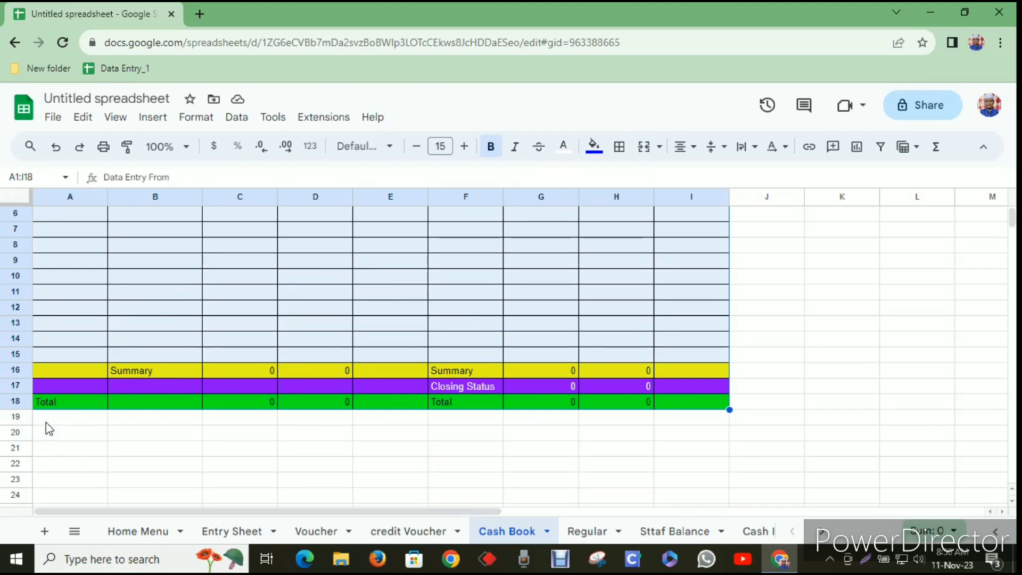
pyautogui.click(47, 421)
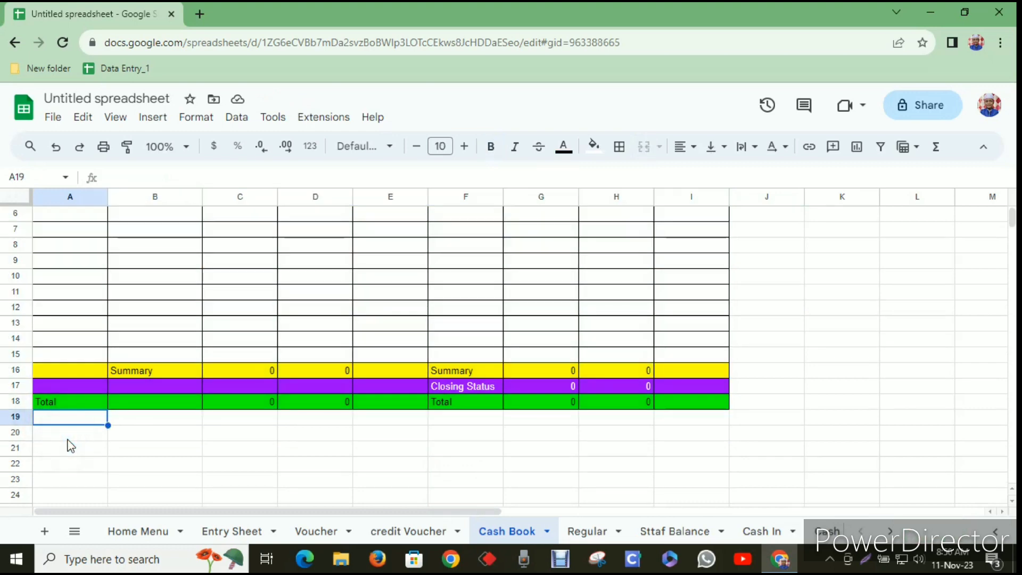
pyautogui.write('0\t0')
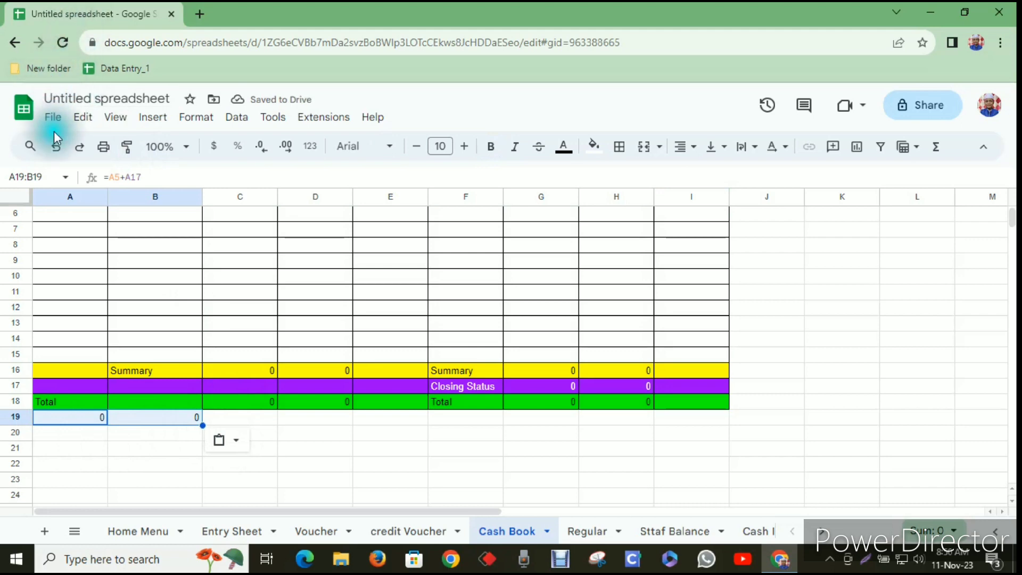
pyautogui.click(55, 147)
pyautogui.click(55, 146)
pyautogui.click(101, 219)
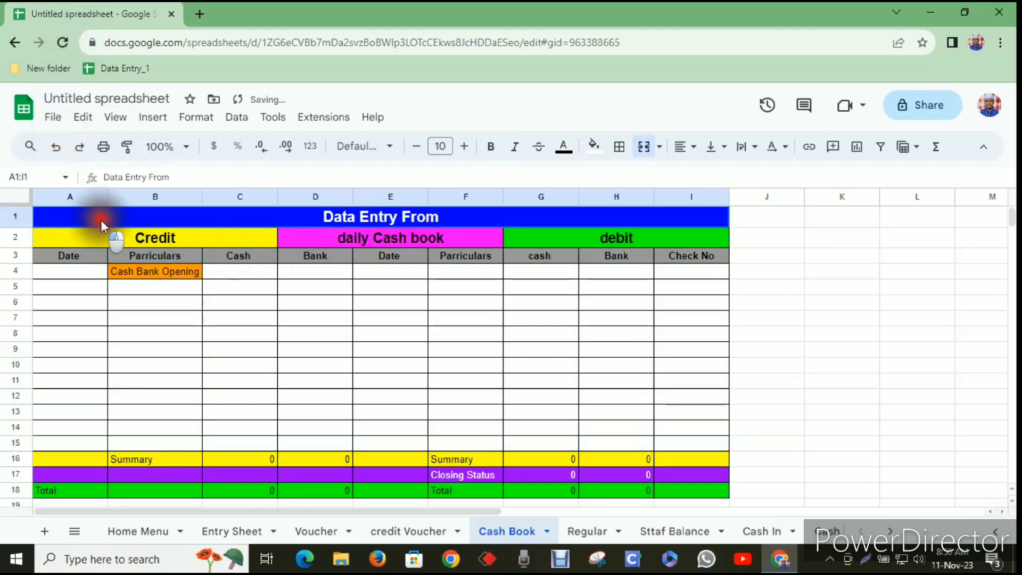
# Copy the whole cash book table A1:I18 and paste it below, starting at A19 and again at A37.
pyautogui.moveTo(100, 219); pyautogui.dragTo(187, 484)
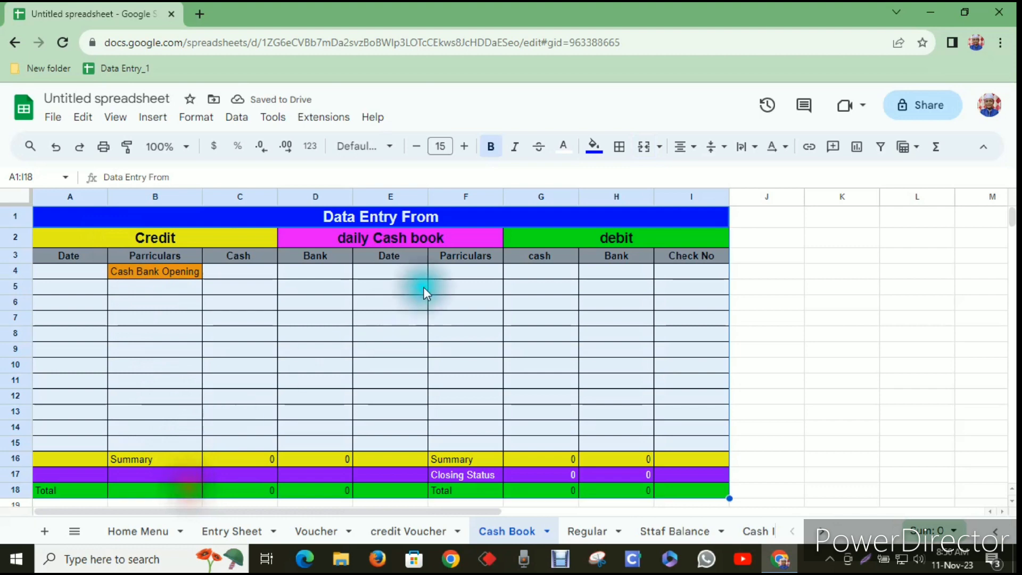
pyautogui.scroll(-2, 426, 292)
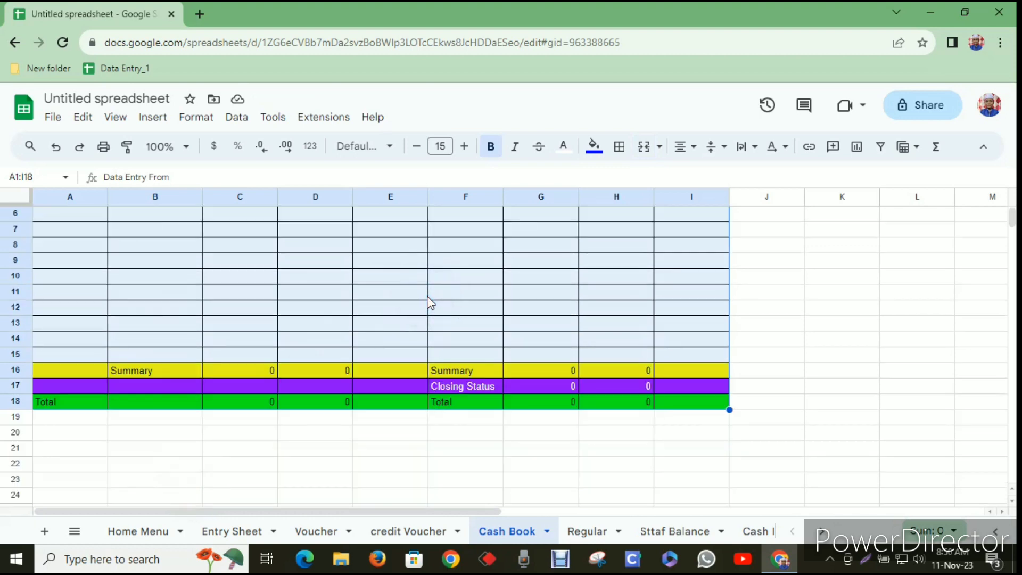
pyautogui.click(53, 416)
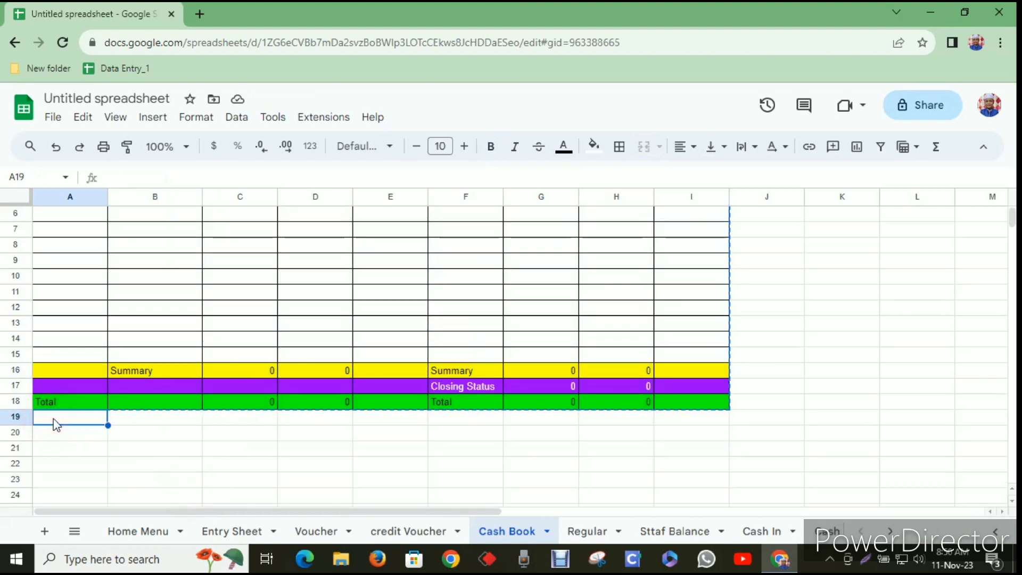
pyautogui.hotkey('ctrl', 'v')
pyautogui.scroll(-4, 225, 348)
pyautogui.scroll(-6, 229, 349)
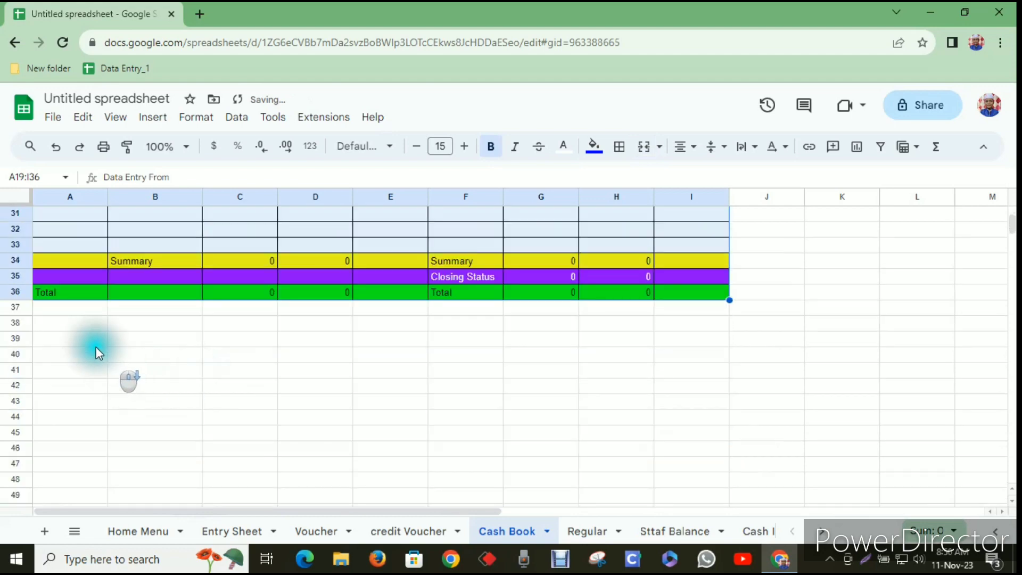
pyautogui.click(79, 311)
pyautogui.hotkey('ctrl', 'v')
pyautogui.scroll(-6, 155, 335)
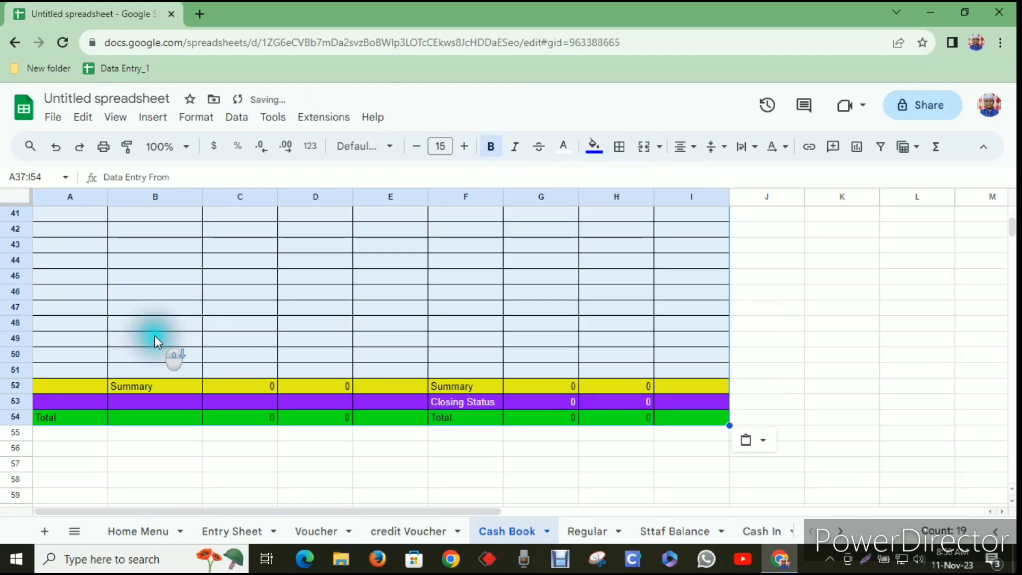
# Copy the three stacked tables in A1:I54 and paste them below, starting at A55 and again at A109.
pyautogui.scroll(15, 128, 353)
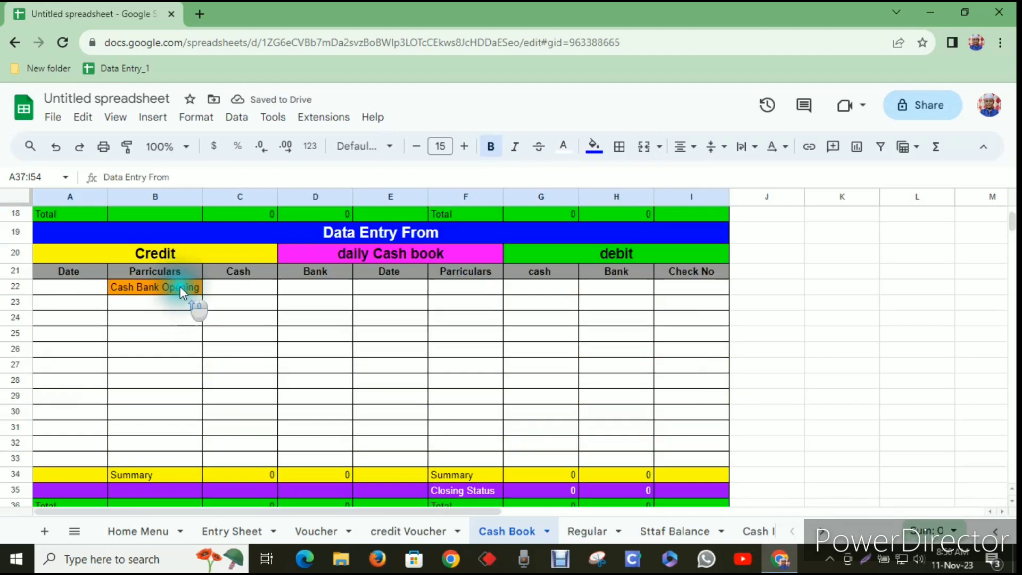
pyautogui.moveTo(96, 218); pyautogui.dragTo(213, 296)
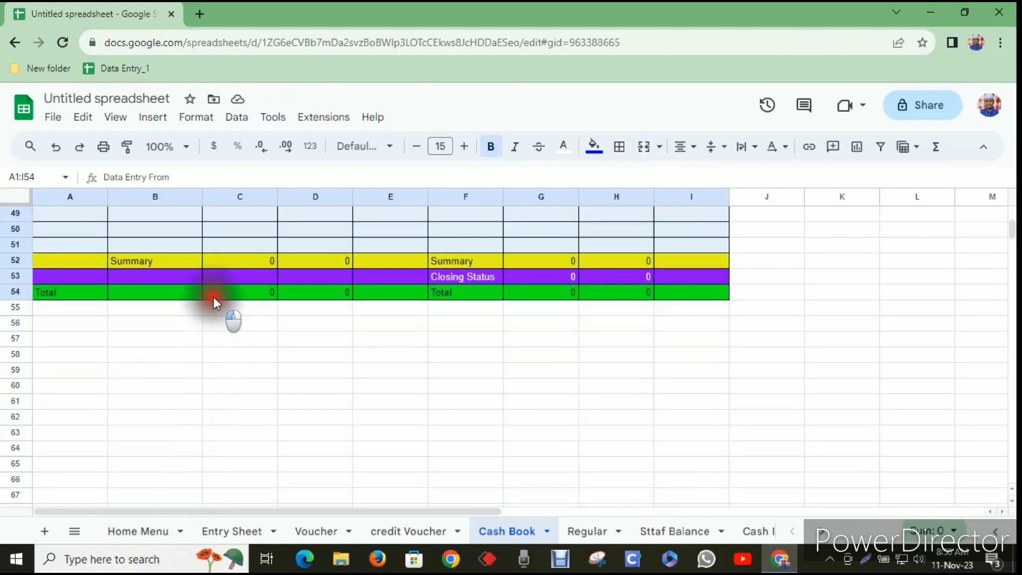
pyautogui.click(72, 305)
pyautogui.hotkey('ctrl', 'v')
pyautogui.scroll(-4, 206, 331)
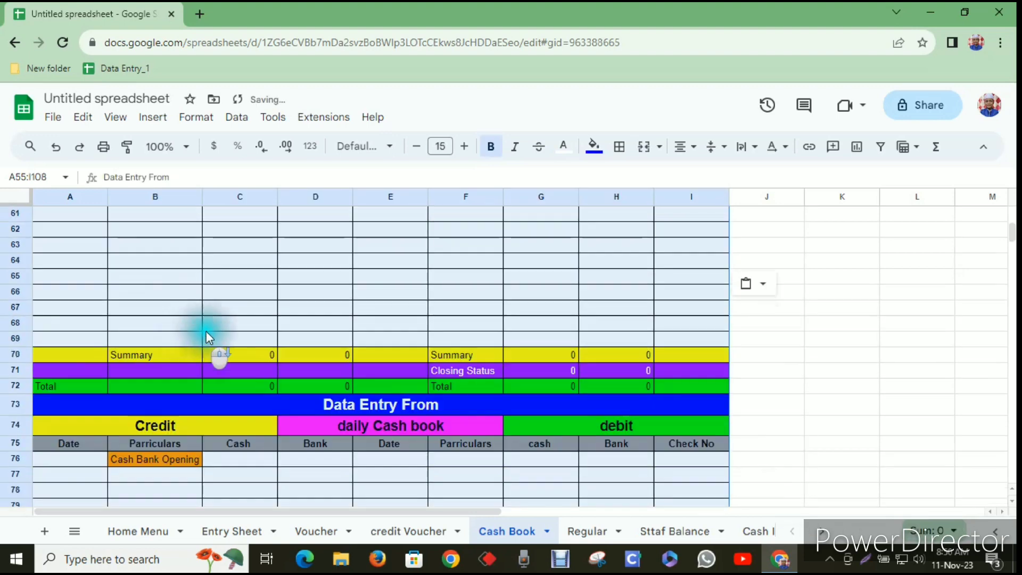
pyautogui.scroll(-13, 216, 344)
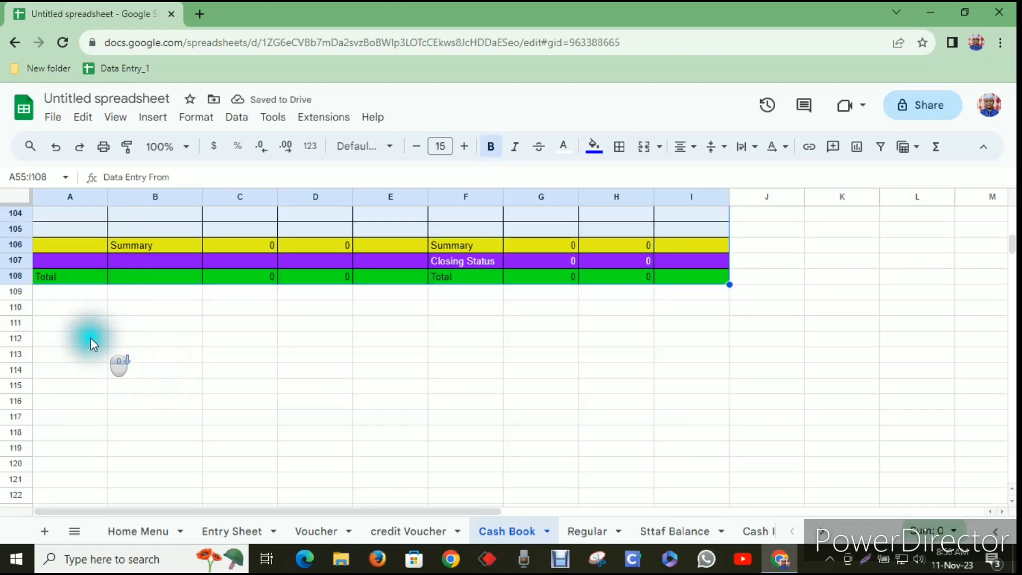
pyautogui.click(75, 295)
pyautogui.hotkey('ctrl', 'v')
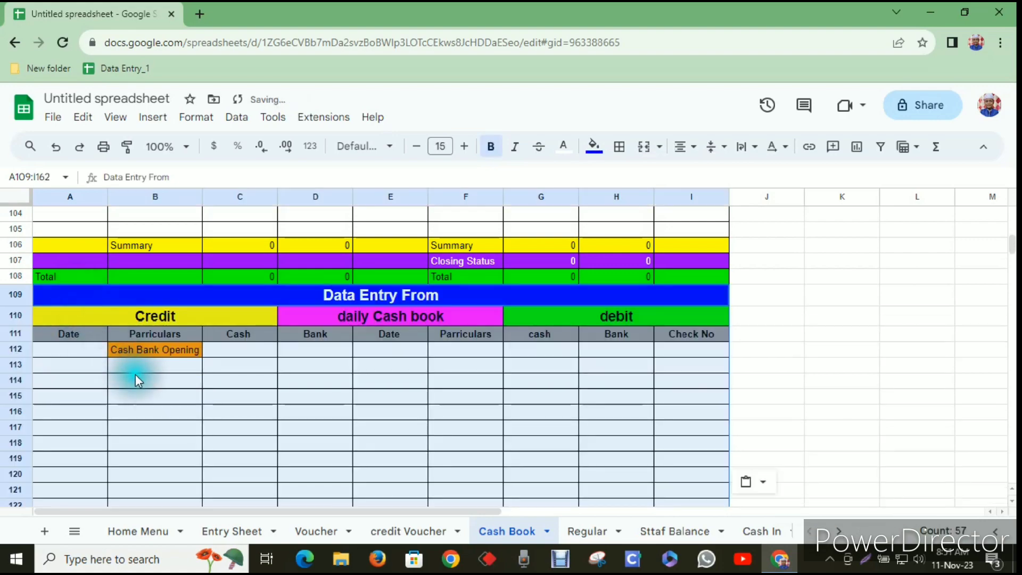
# Review the pasted cash book tables back up to row 1, look at the credit Voucher sheet, and return to the Cash Book sheet.
pyautogui.scroll(2, 164, 358)
pyautogui.scroll(20, 237, 319)
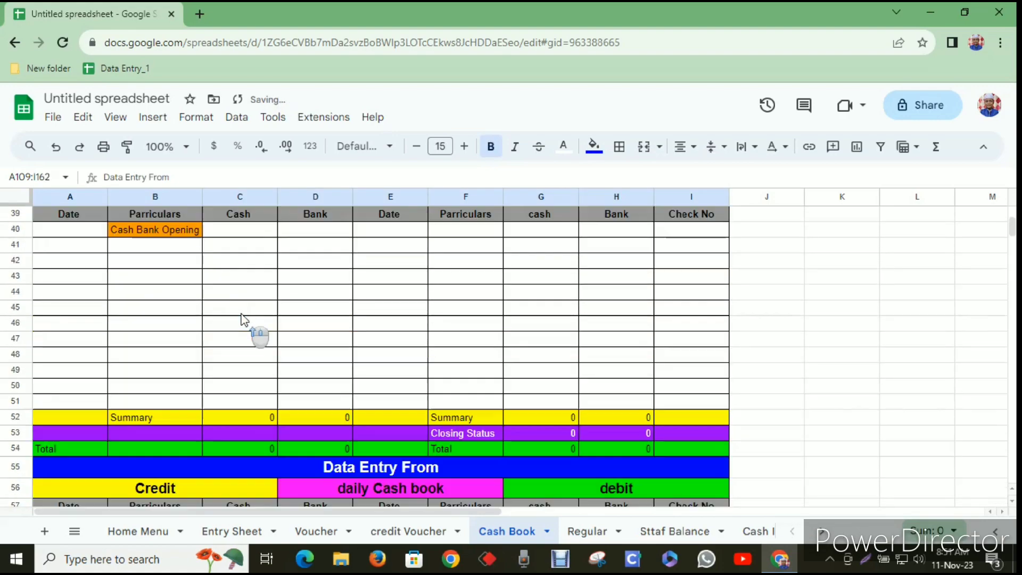
pyautogui.scroll(7, 244, 320)
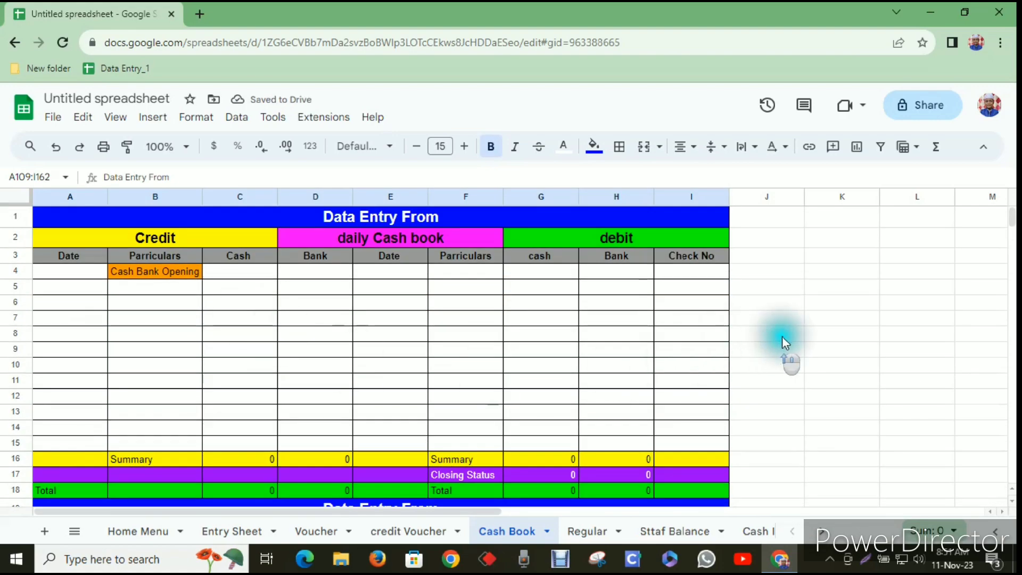
pyautogui.click(785, 322)
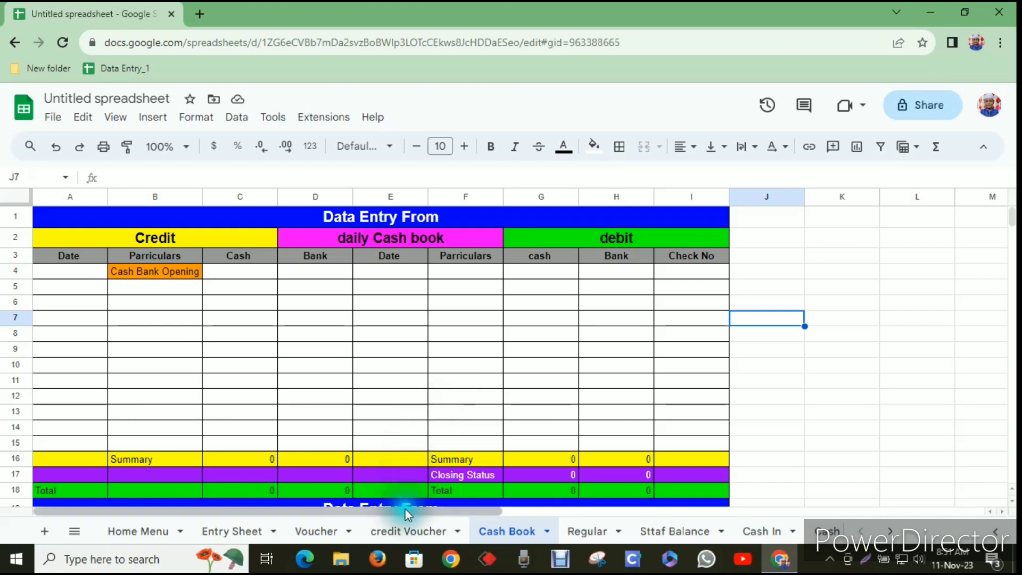
pyautogui.click(402, 530)
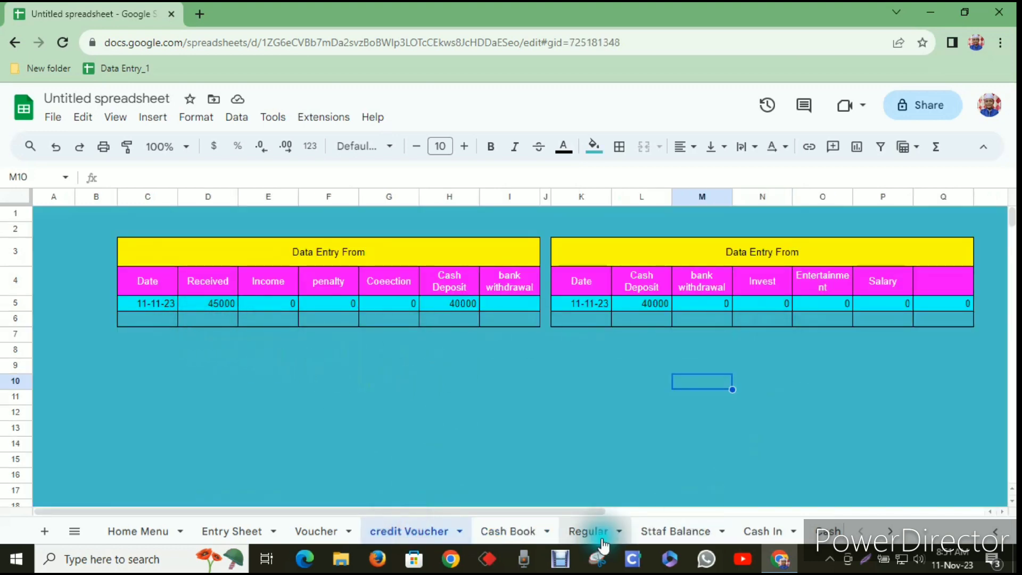
pyautogui.click(509, 531)
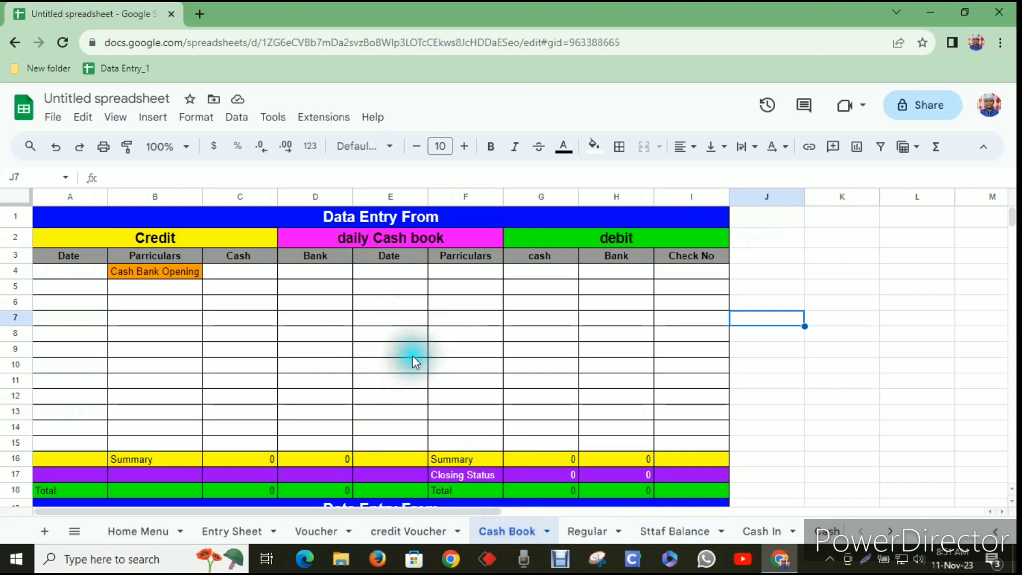
pyautogui.scroll(-1, 411, 369)
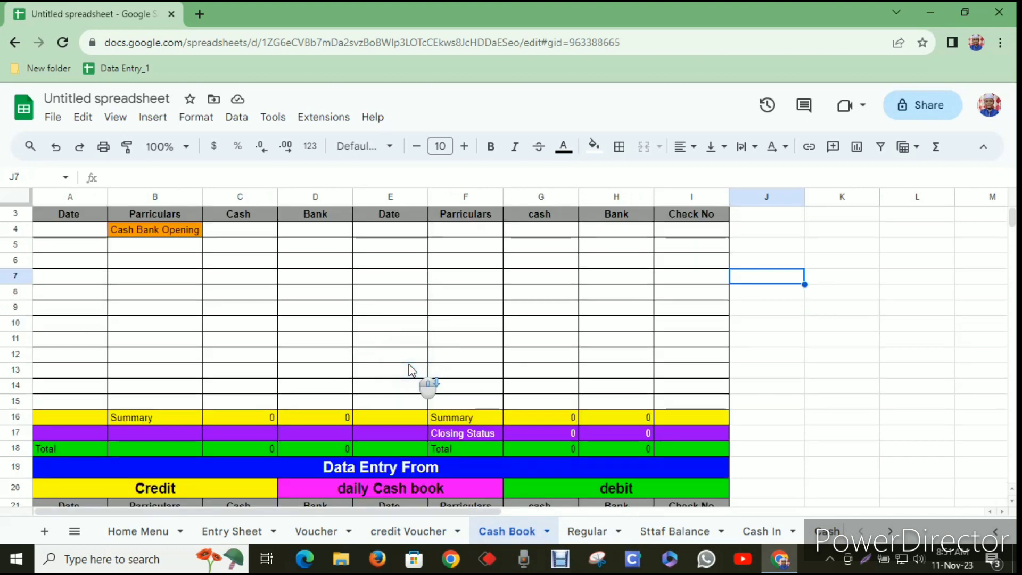
pyautogui.scroll(1, 412, 370)
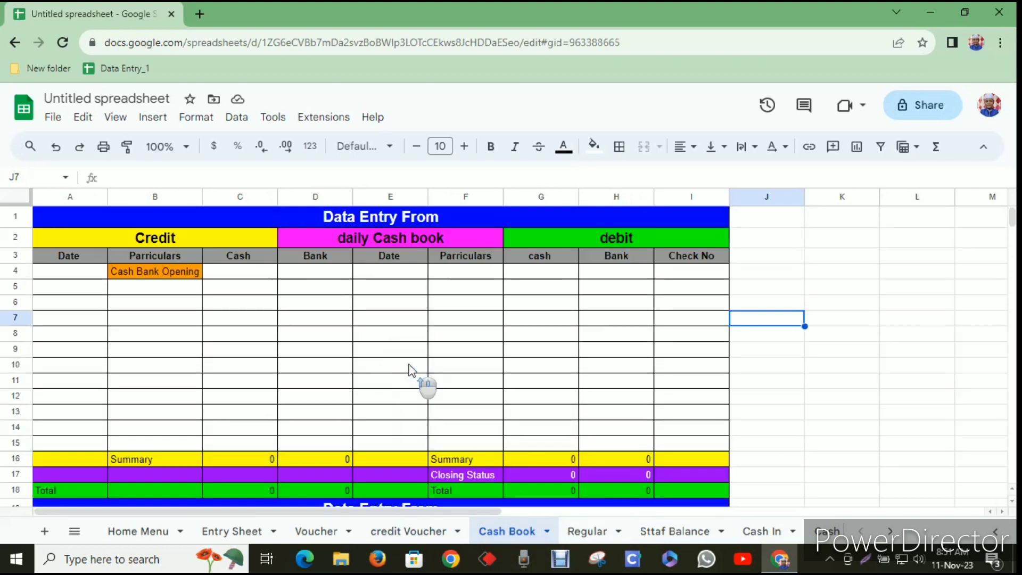
pyautogui.click(752, 396)
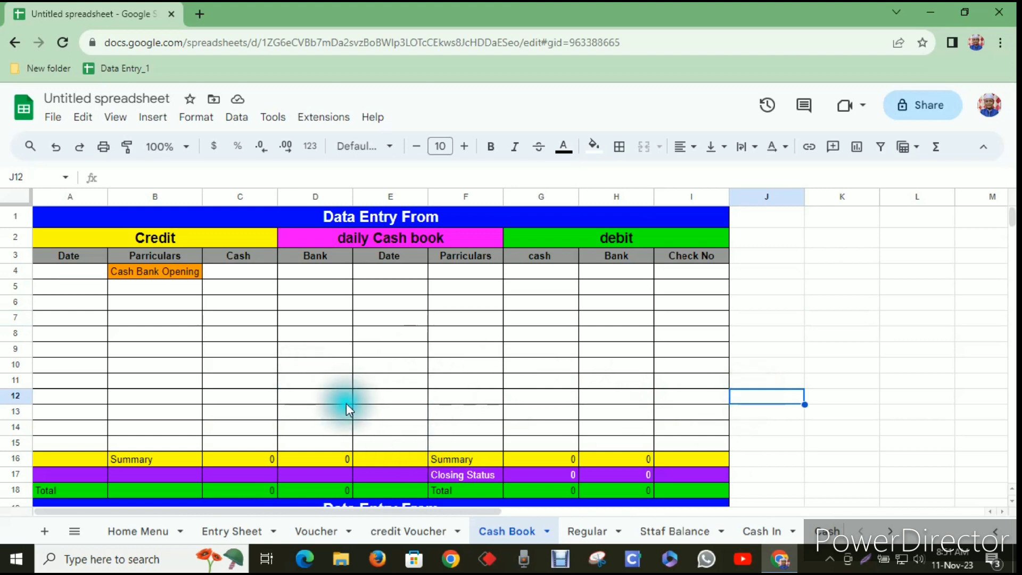